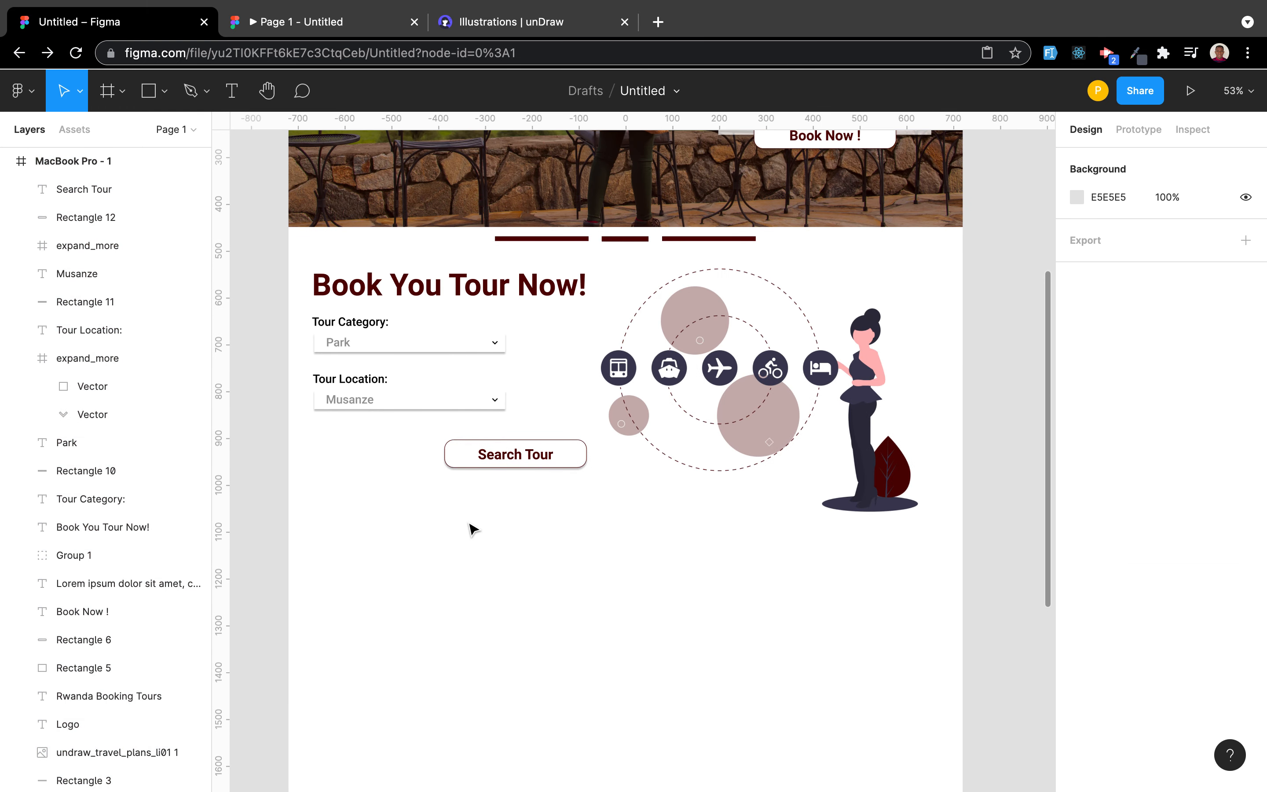
# Step: Duplicate the "Book You Tour Now!" heading, place the copy centred below the booking section, and change its text to "Our Tours"
pyautogui.click(475, 292)
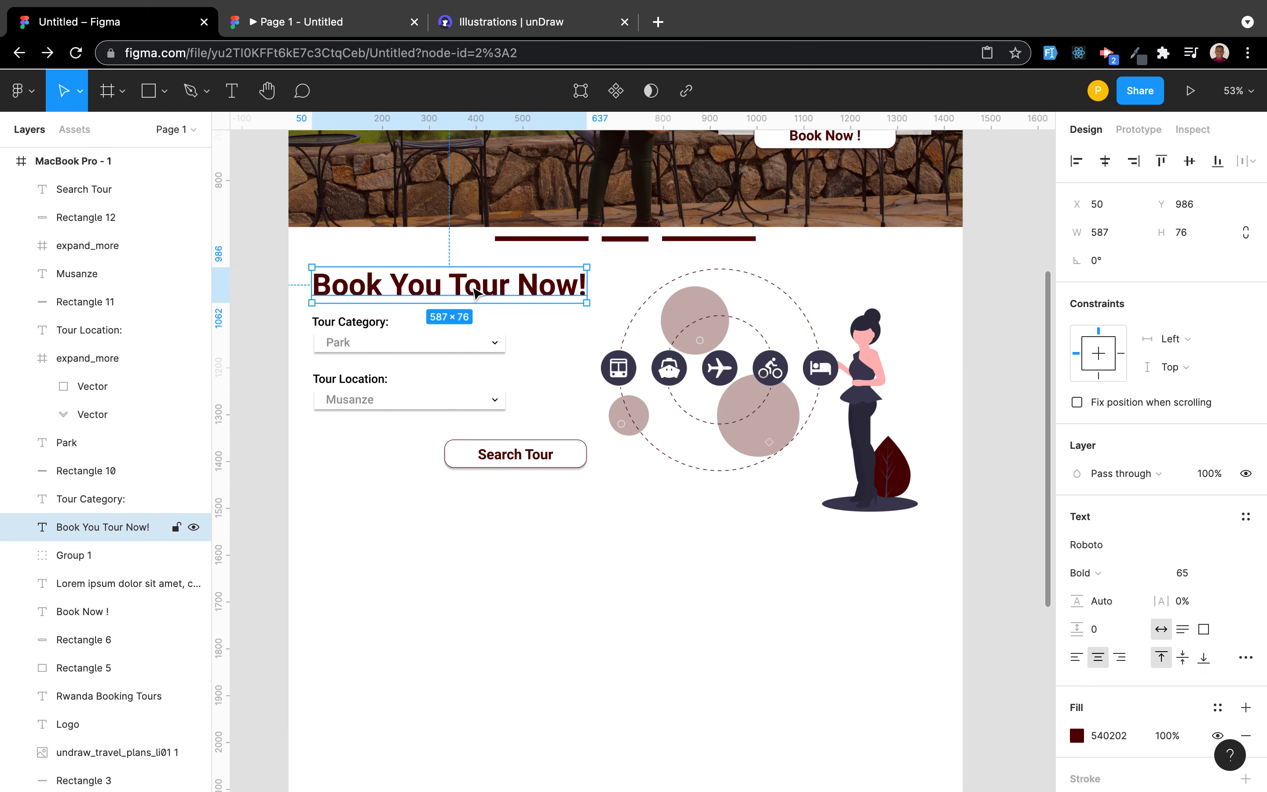
pyautogui.hotkey('ctrl', 'v')
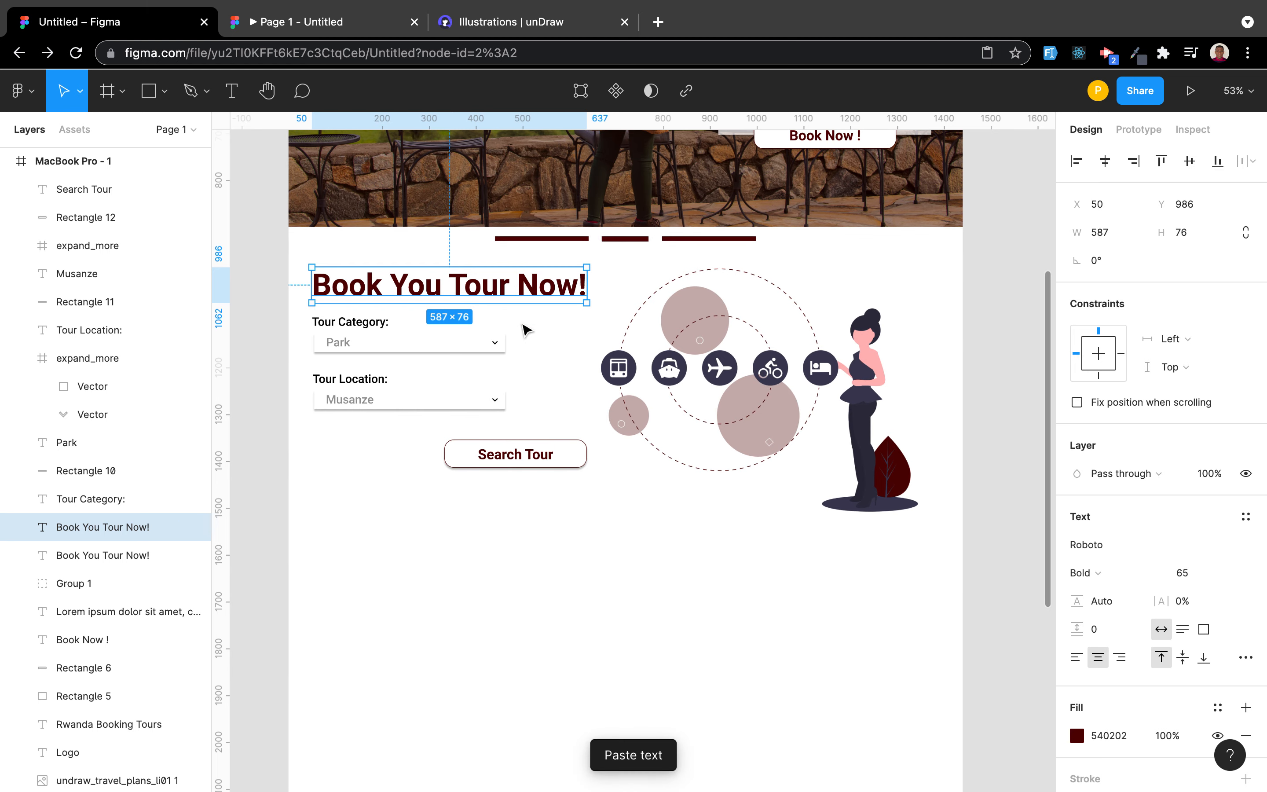
pyautogui.moveTo(473, 300); pyautogui.dragTo(668, 559)
pyautogui.click(857, 554)
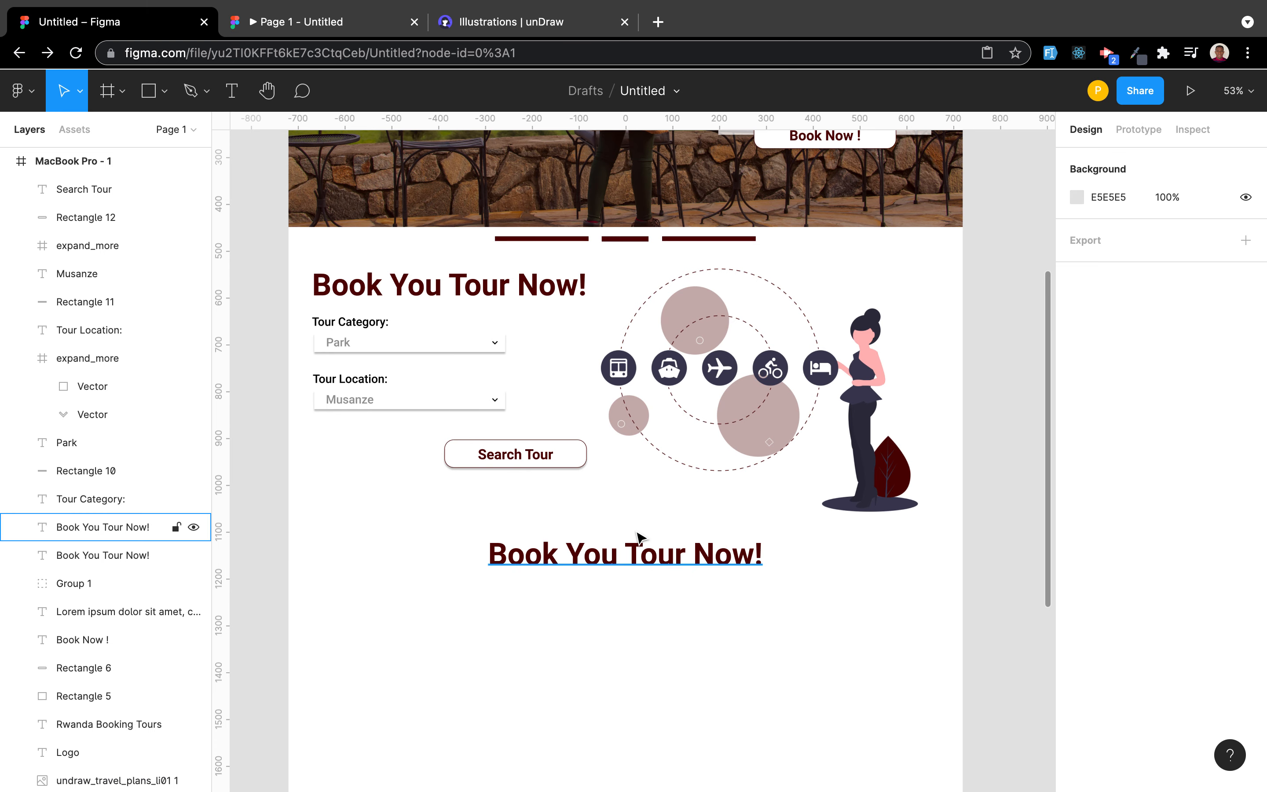
pyautogui.doubleClick(634, 560)
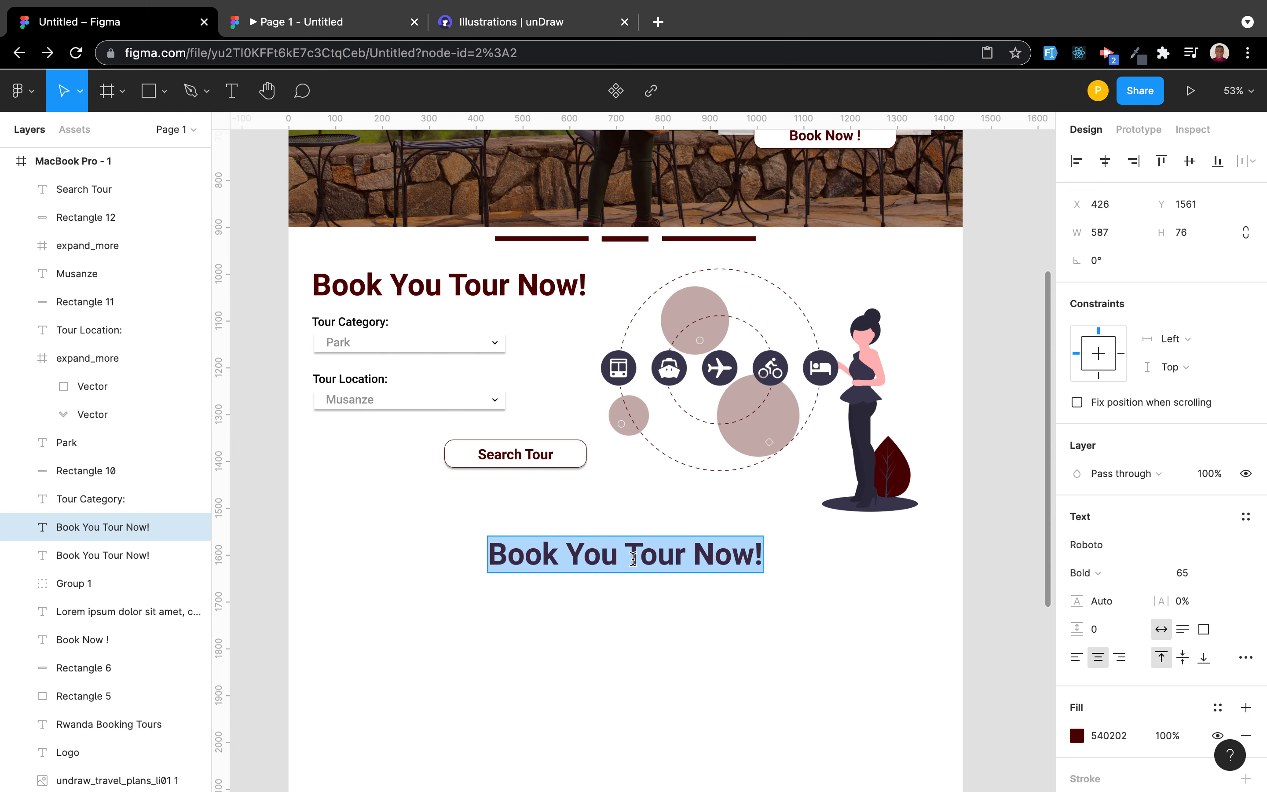
pyautogui.write('Our Tours')
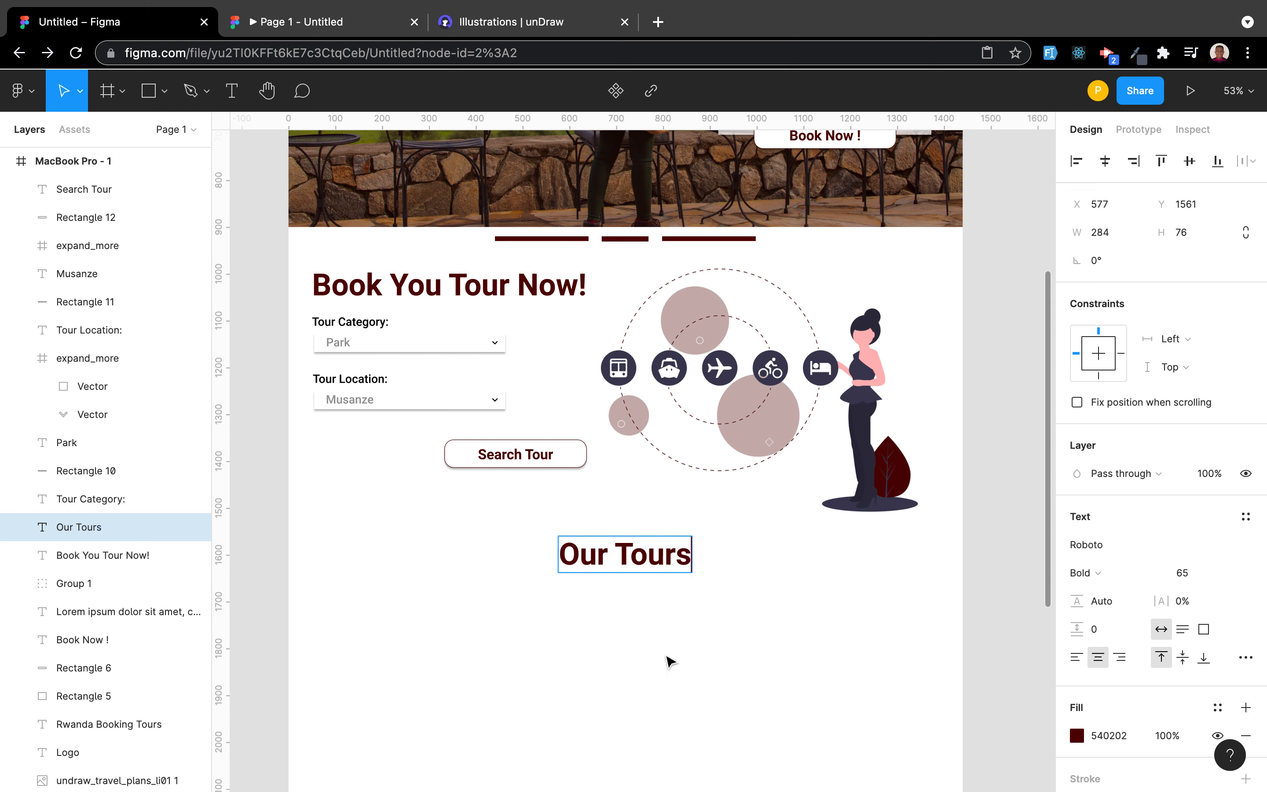
pyautogui.click(666, 661)
pyautogui.click(667, 661)
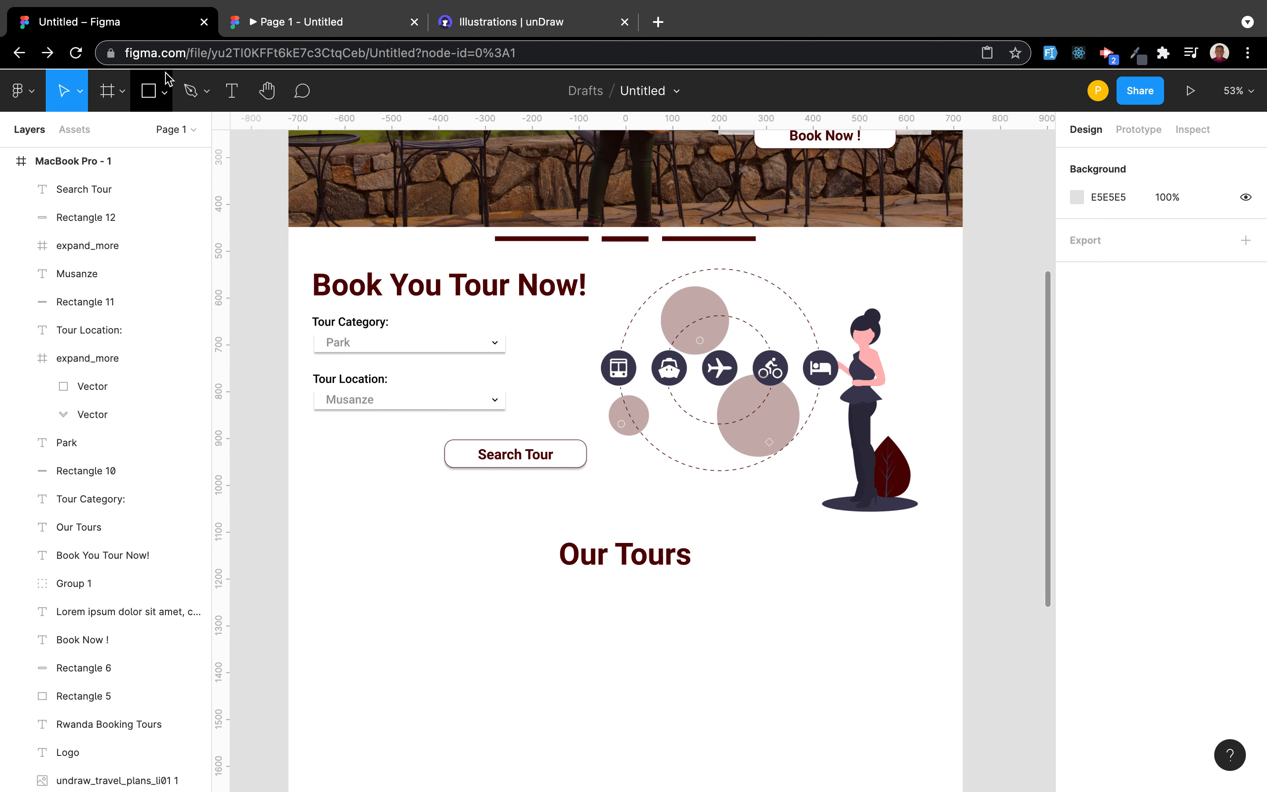
# Step: Draw a rectangle about 836 × 267 below the "Our Tours" heading and position it at about X 541, Y 1751
pyautogui.click(157, 86)
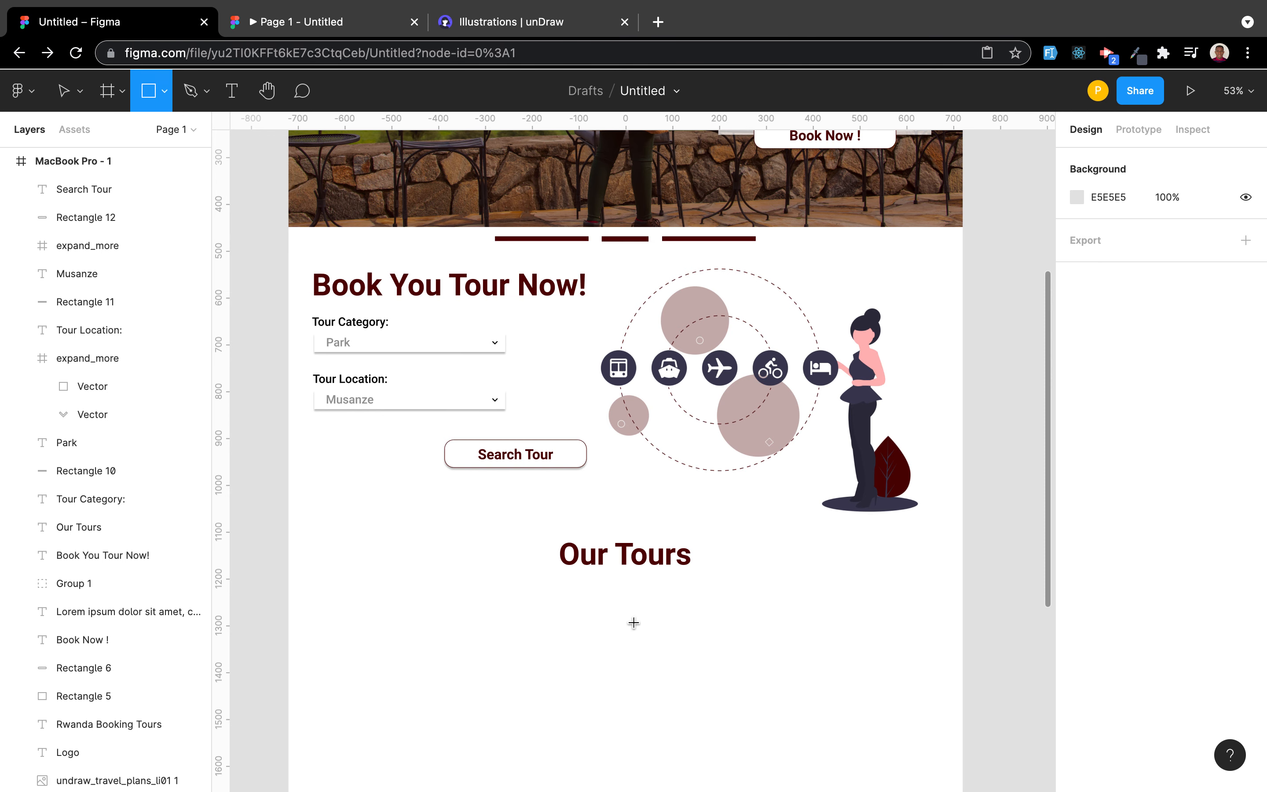
pyautogui.scroll(-7, 633, 622)
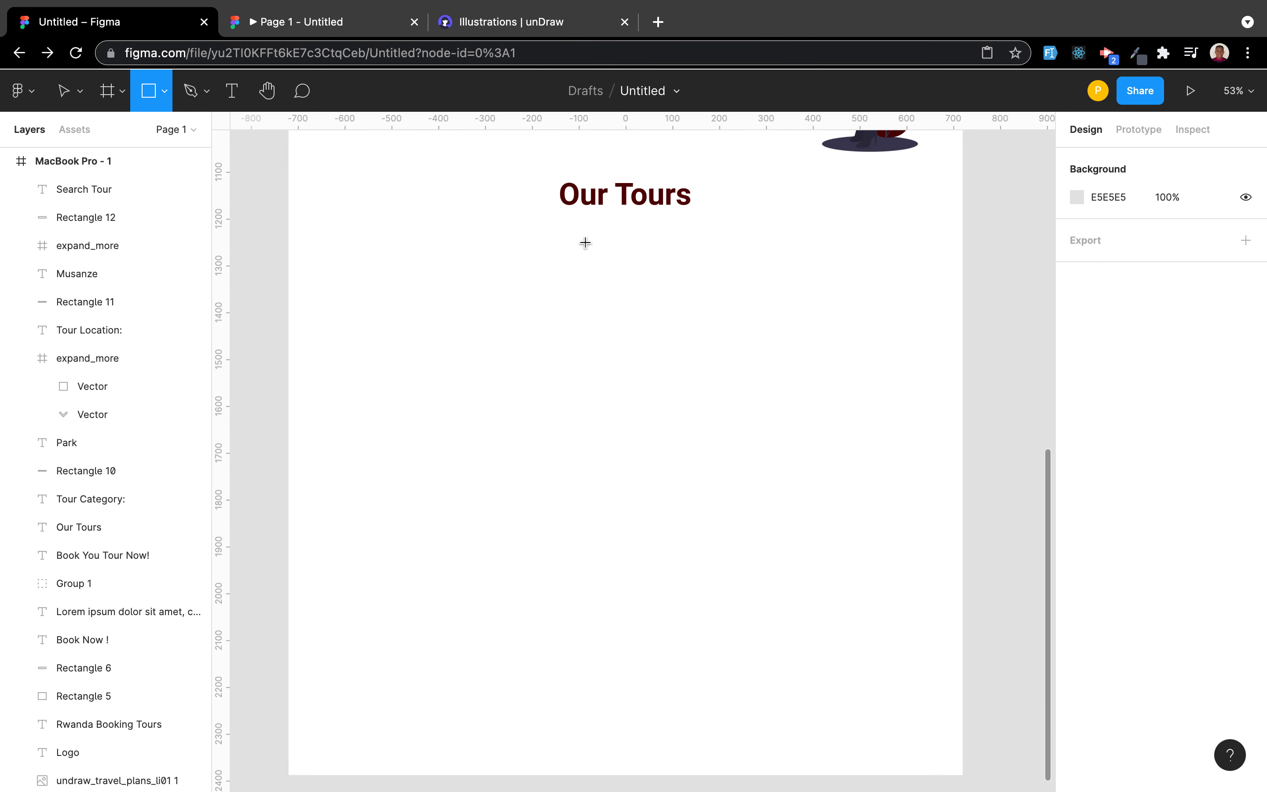
pyautogui.moveTo(564, 231); pyautogui.dragTo(955, 359)
pyautogui.scroll(10, 955, 360)
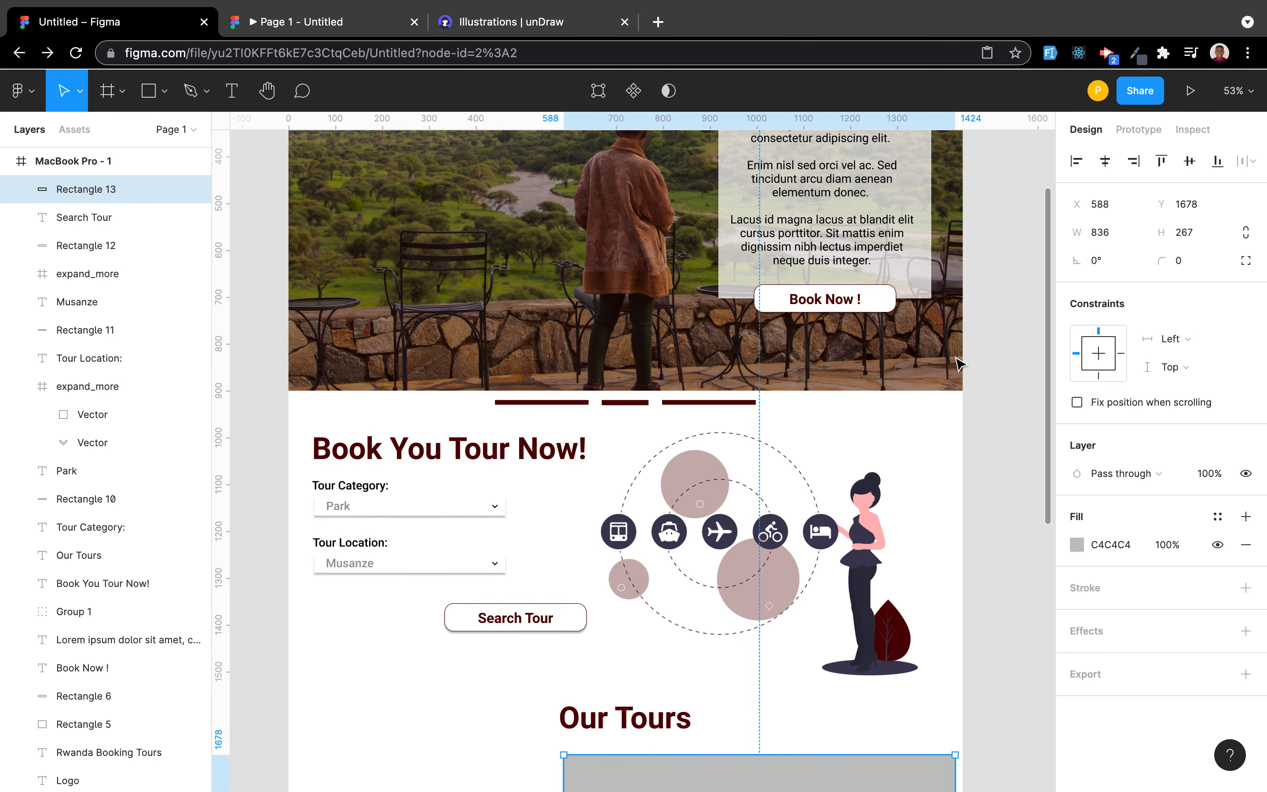
pyautogui.scroll(-7, 956, 361)
pyautogui.scroll(5, 958, 361)
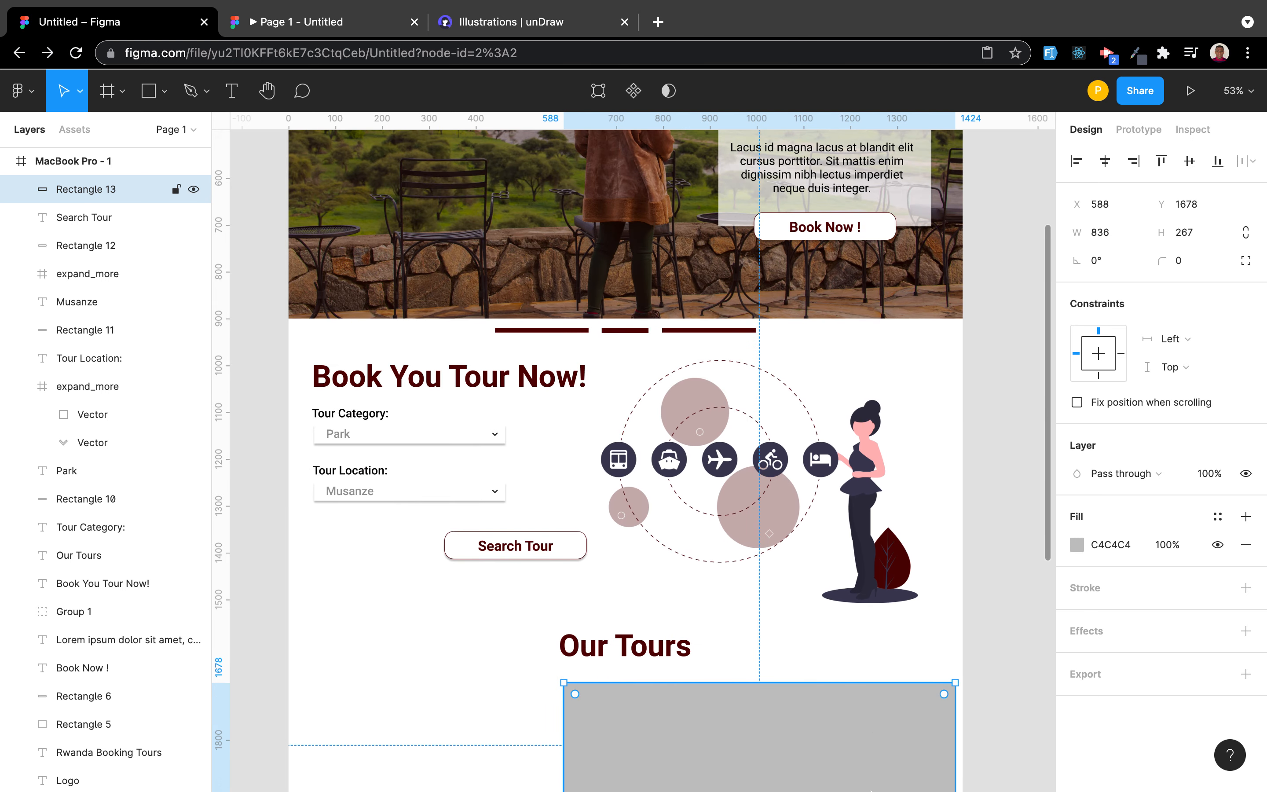
pyautogui.moveTo(852, 712); pyautogui.dragTo(838, 748)
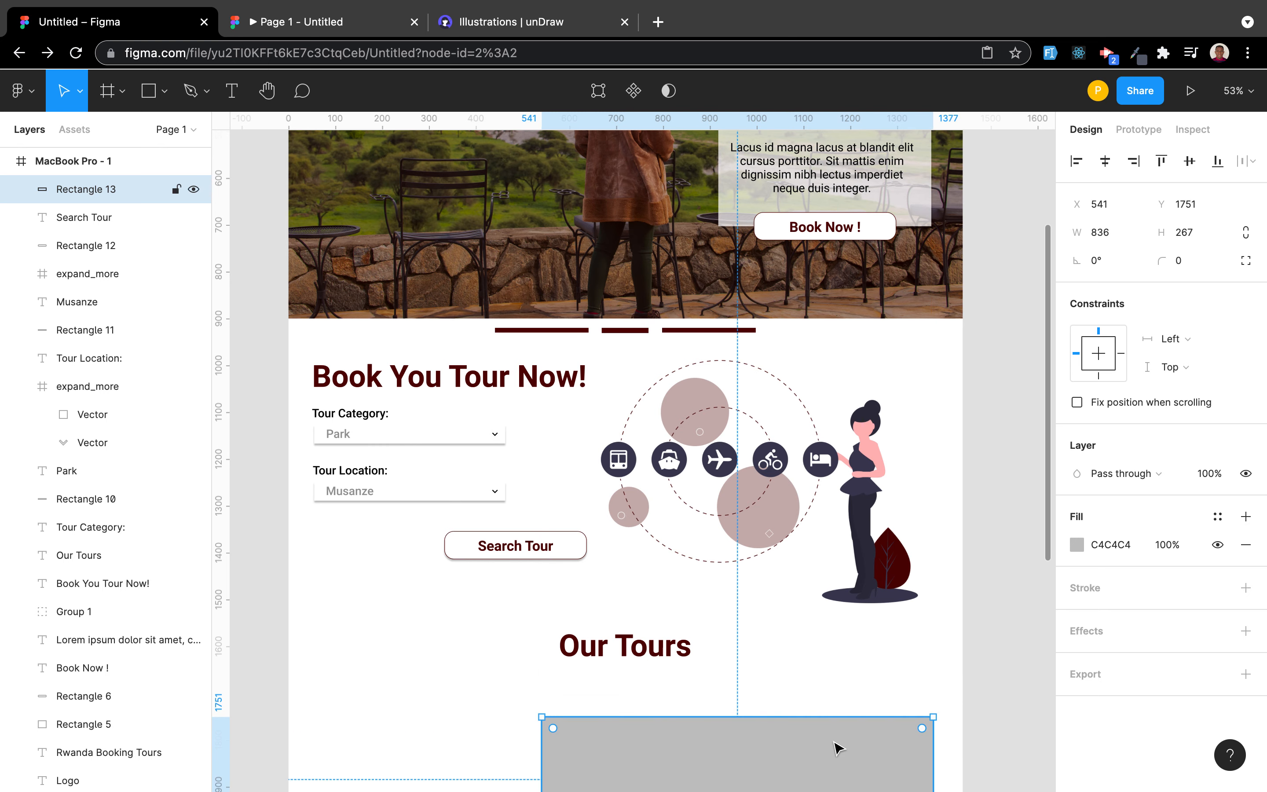
pyautogui.scroll(-3, 844, 677)
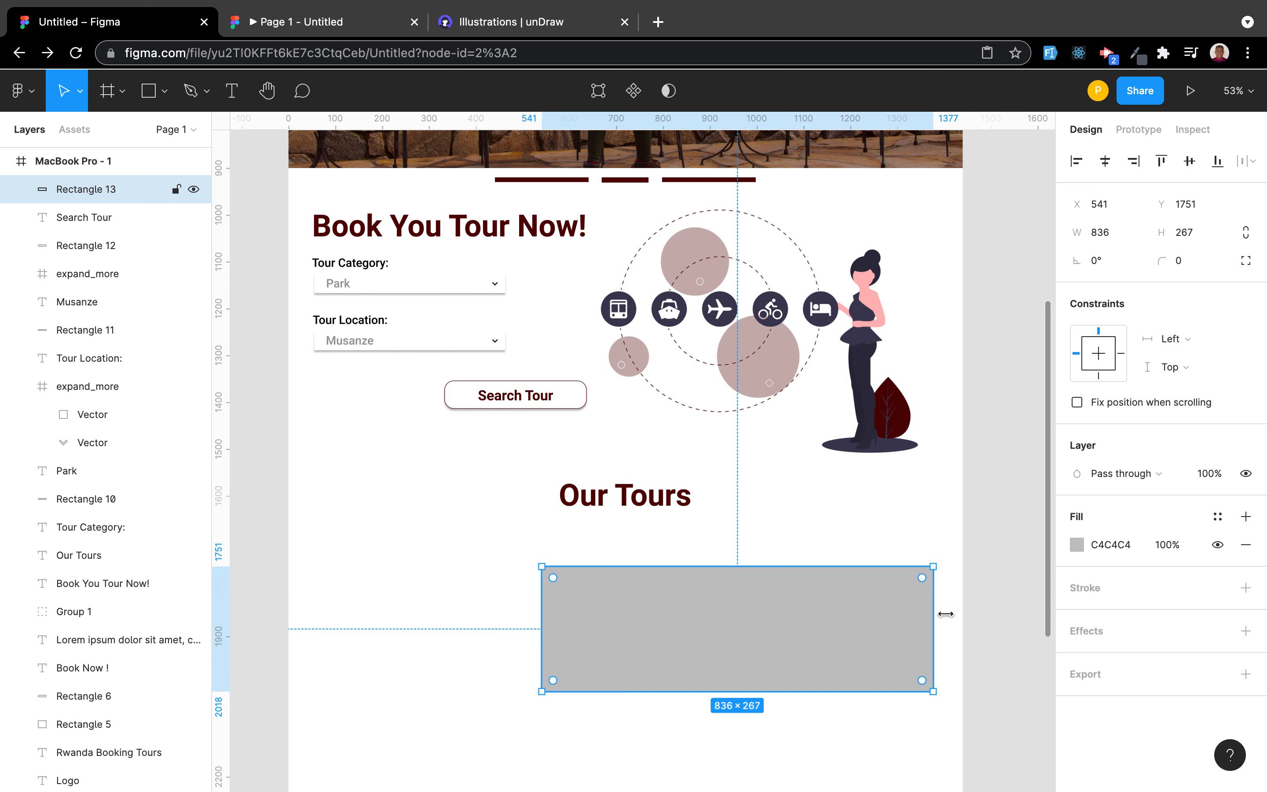
# Step: Set the new rectangle's fill to white (FFFFFF) and add a drop shadow to it
pyautogui.click(1077, 544)
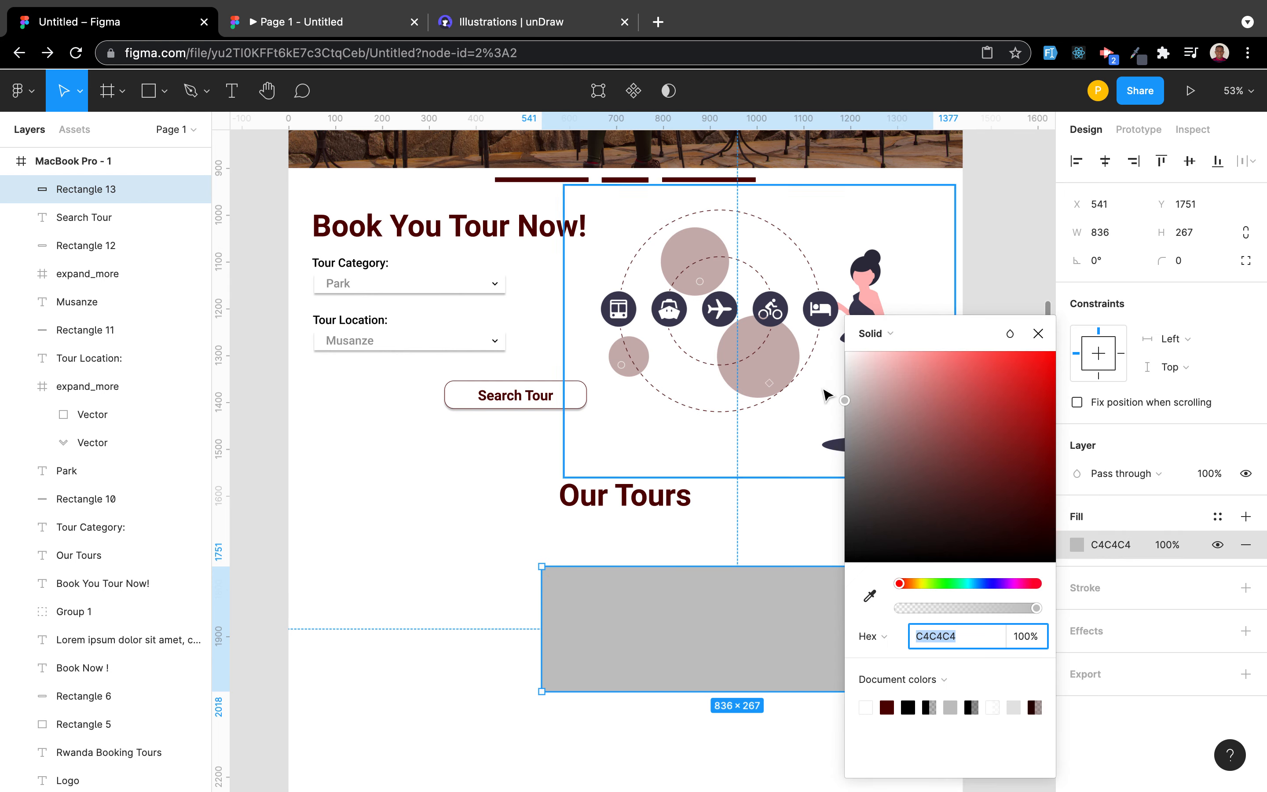
pyautogui.moveTo(865, 351); pyautogui.dragTo(842, 358)
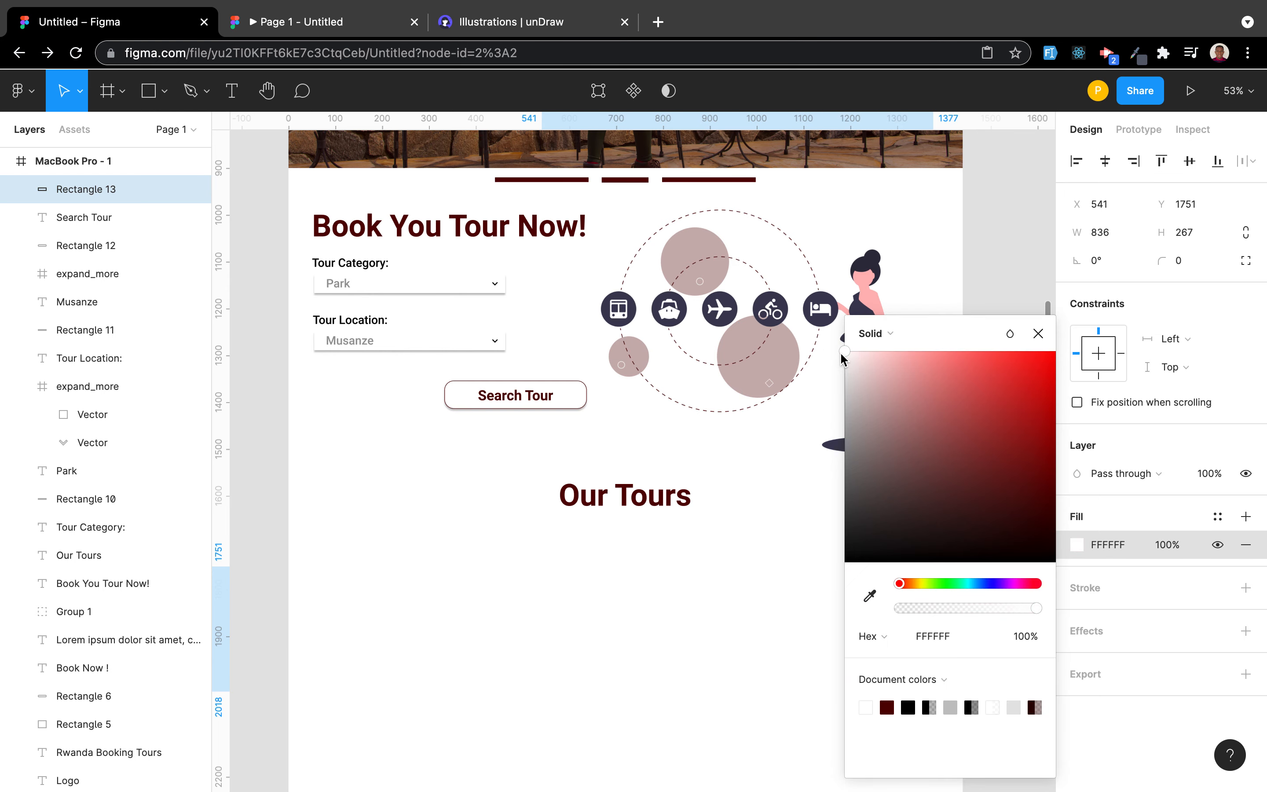
pyautogui.click(1101, 511)
pyautogui.click(1247, 631)
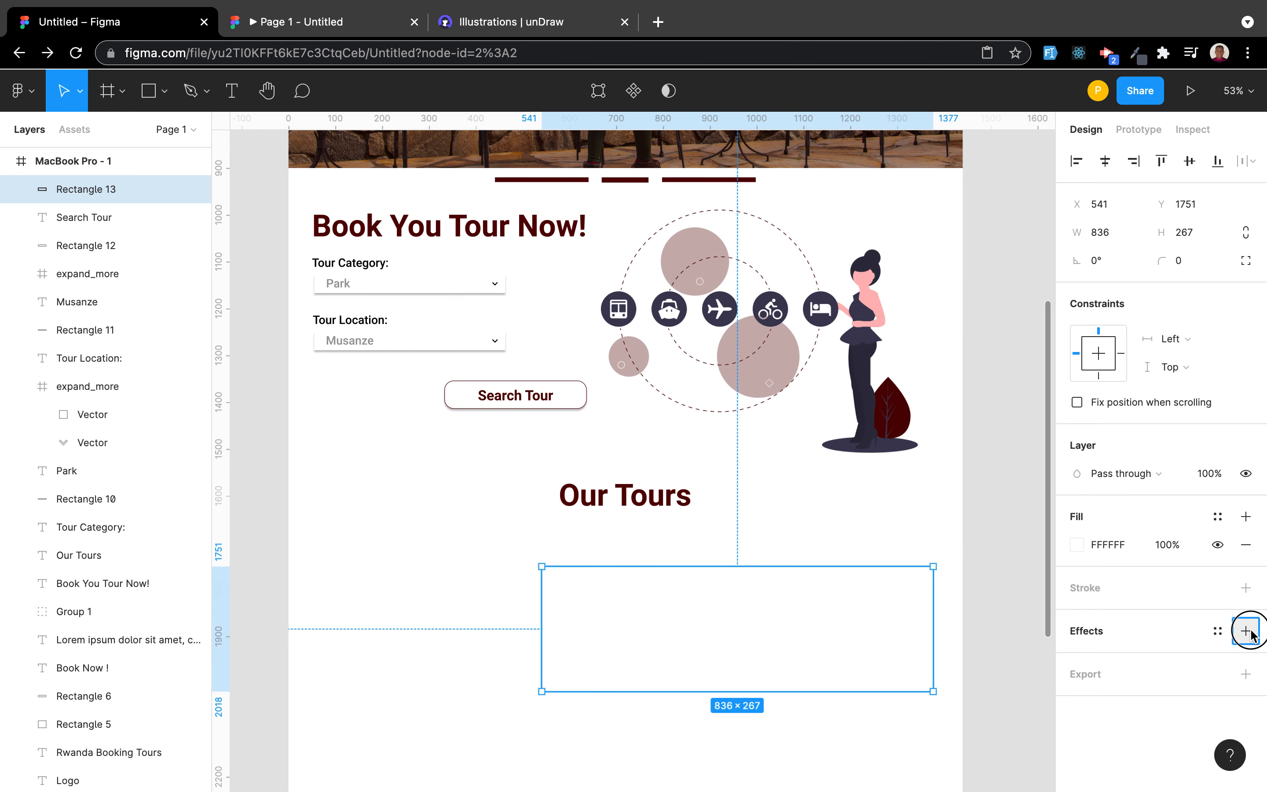
pyautogui.click(974, 616)
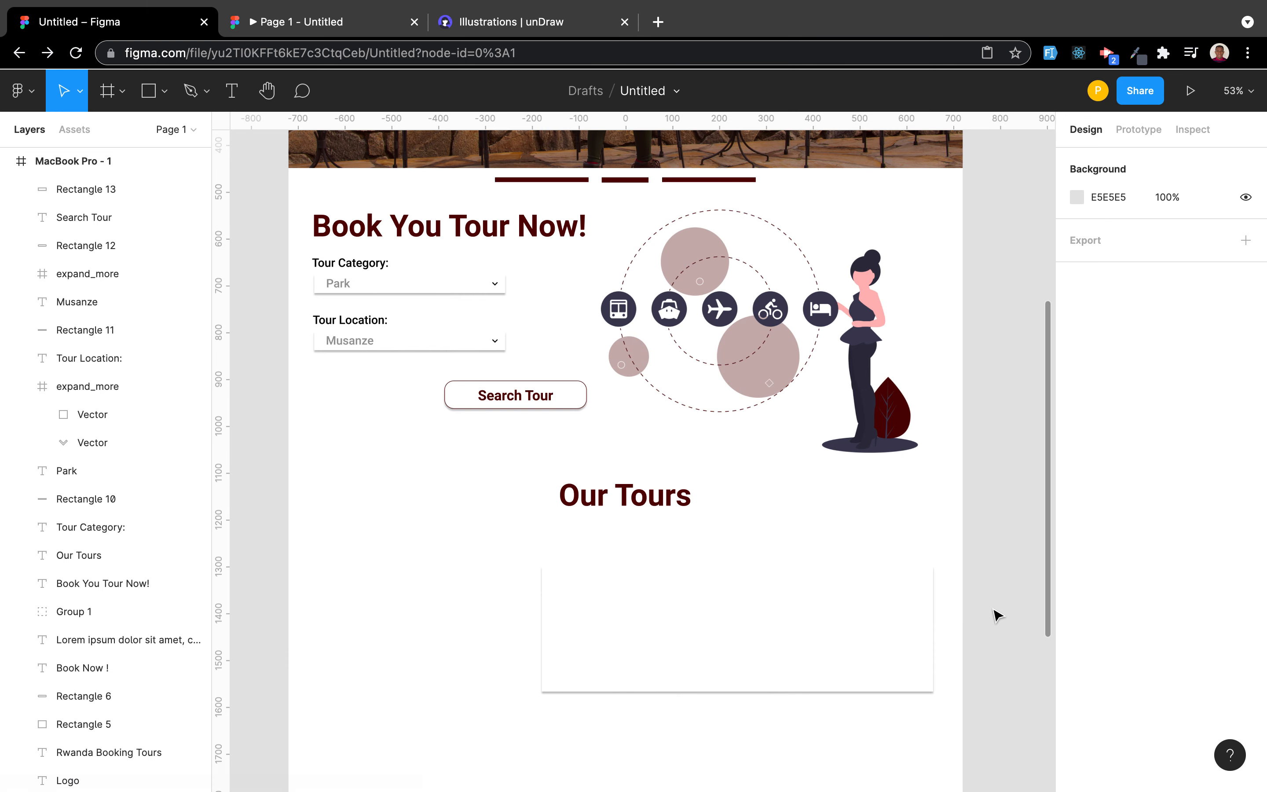
# Step: Narrow the white card from its left edge to a width of 789, aligning that edge with the travel illustration's left edge
pyautogui.click(647, 623)
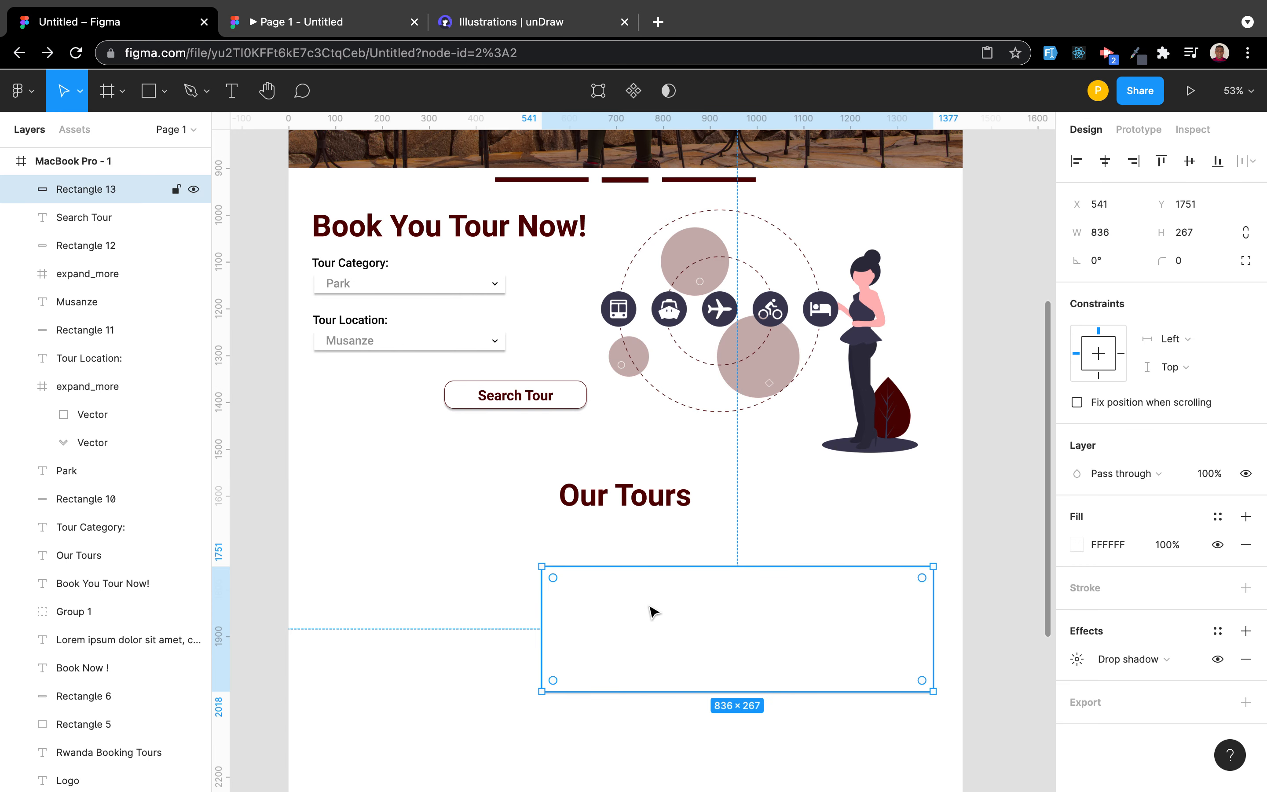
pyautogui.click(749, 484)
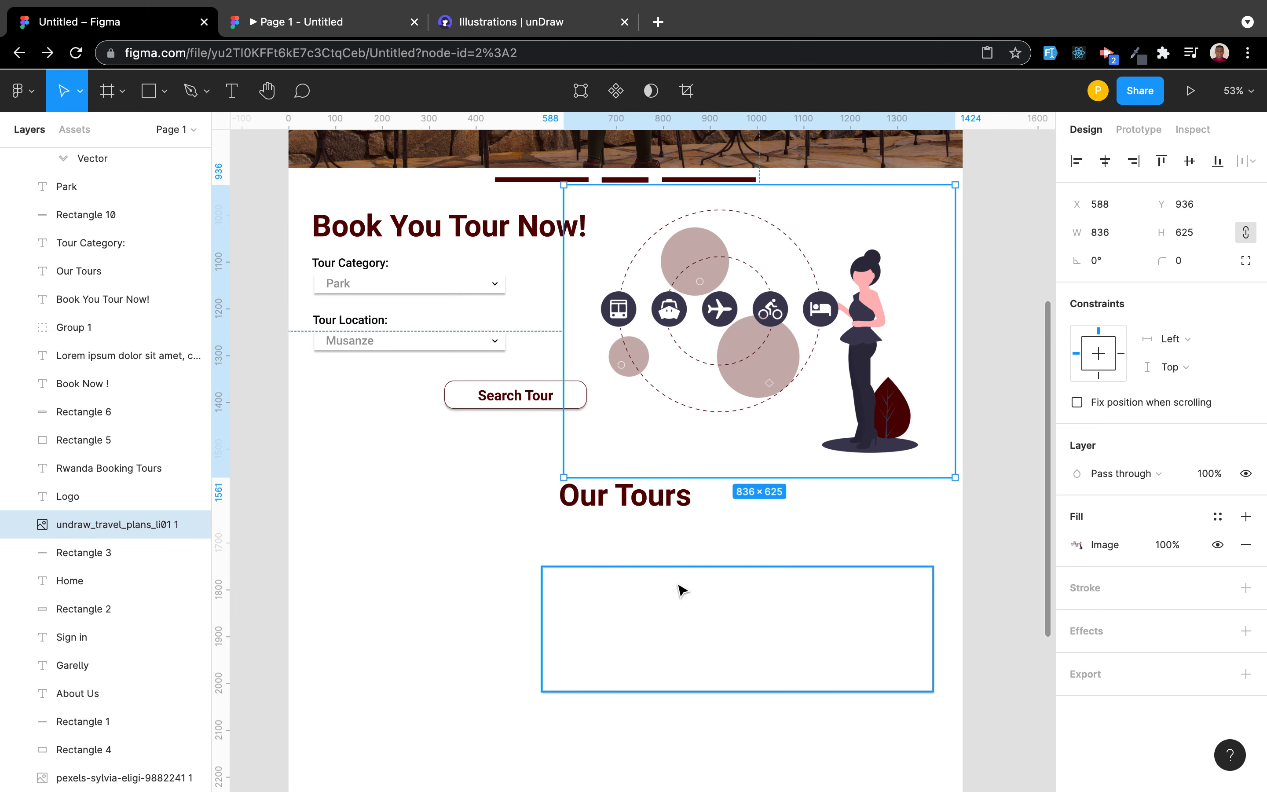
pyautogui.click(676, 601)
pyautogui.moveTo(540, 639); pyautogui.dragTo(565, 651)
pyautogui.click(1028, 513)
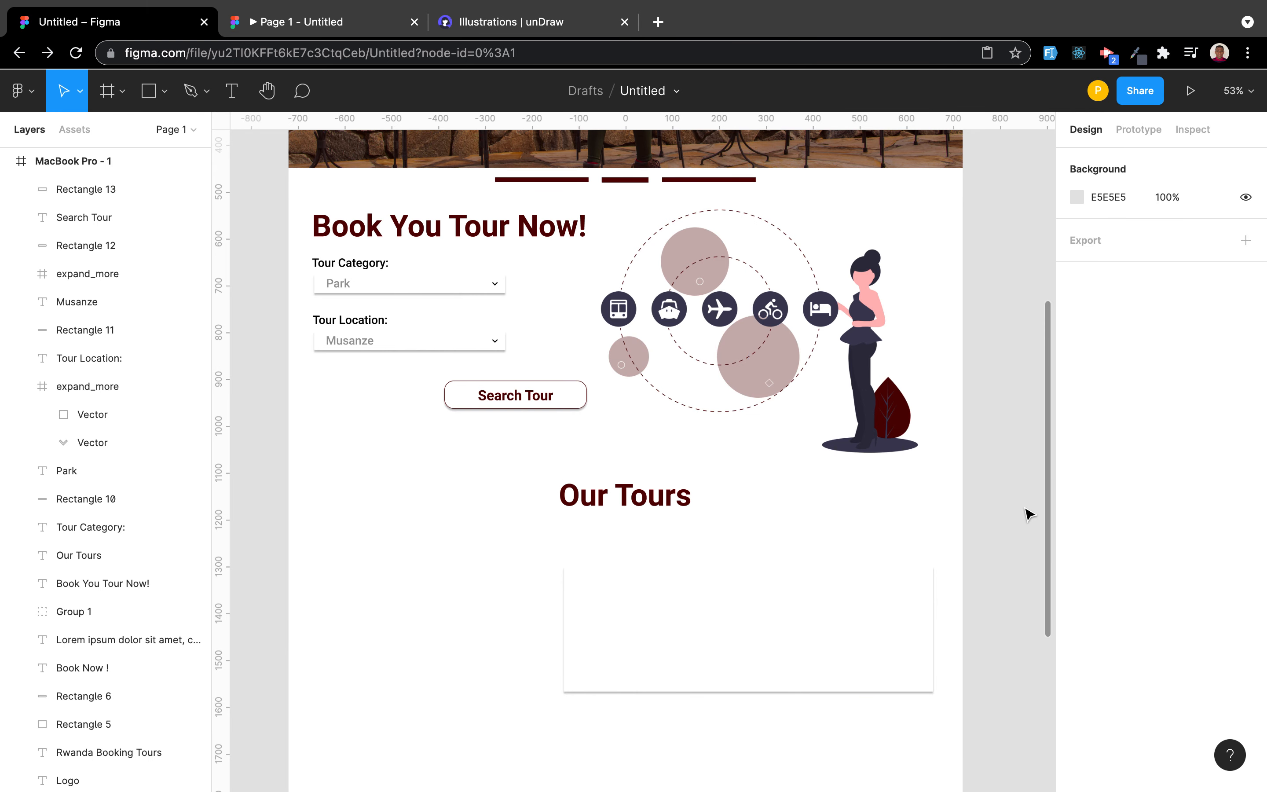
# Step: Draw a horizontal line about 792 long above the white card, spanning its width, and straighten it to 0°
pyautogui.click(716, 675)
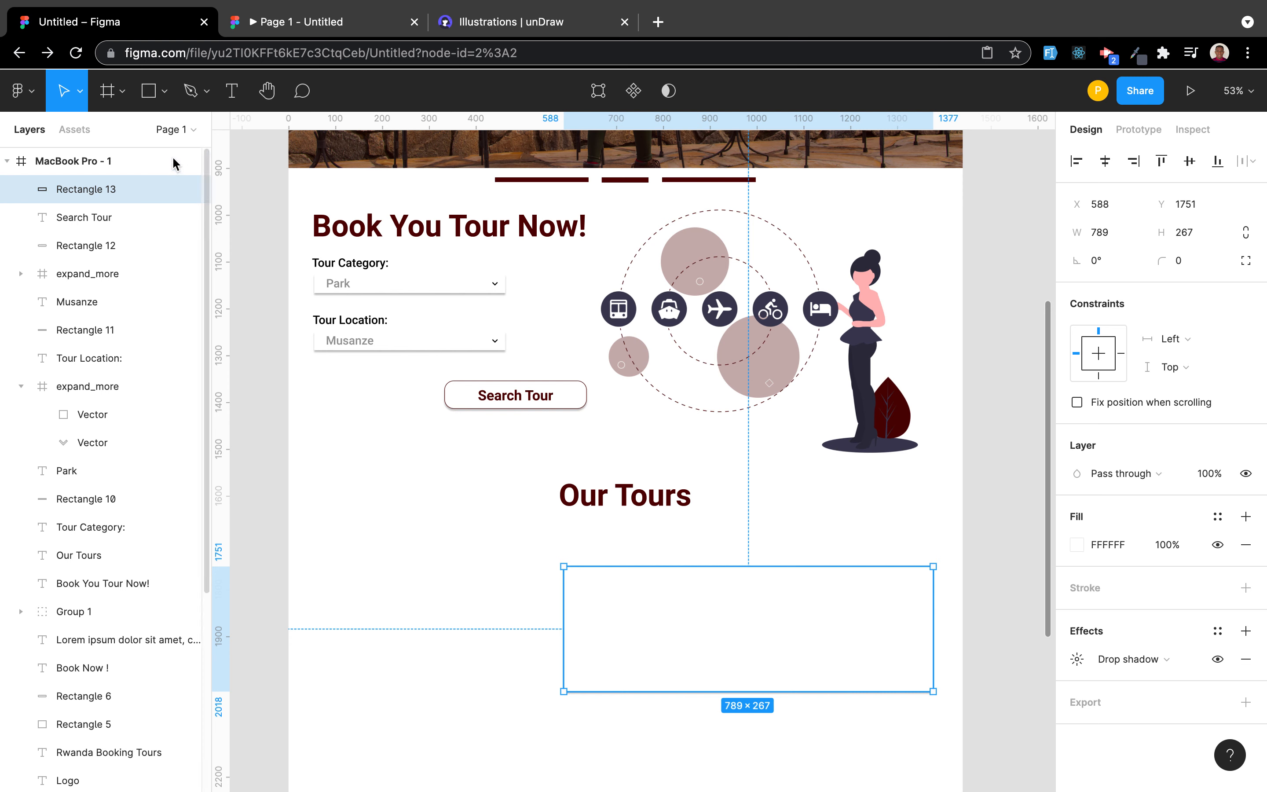
pyautogui.click(155, 96)
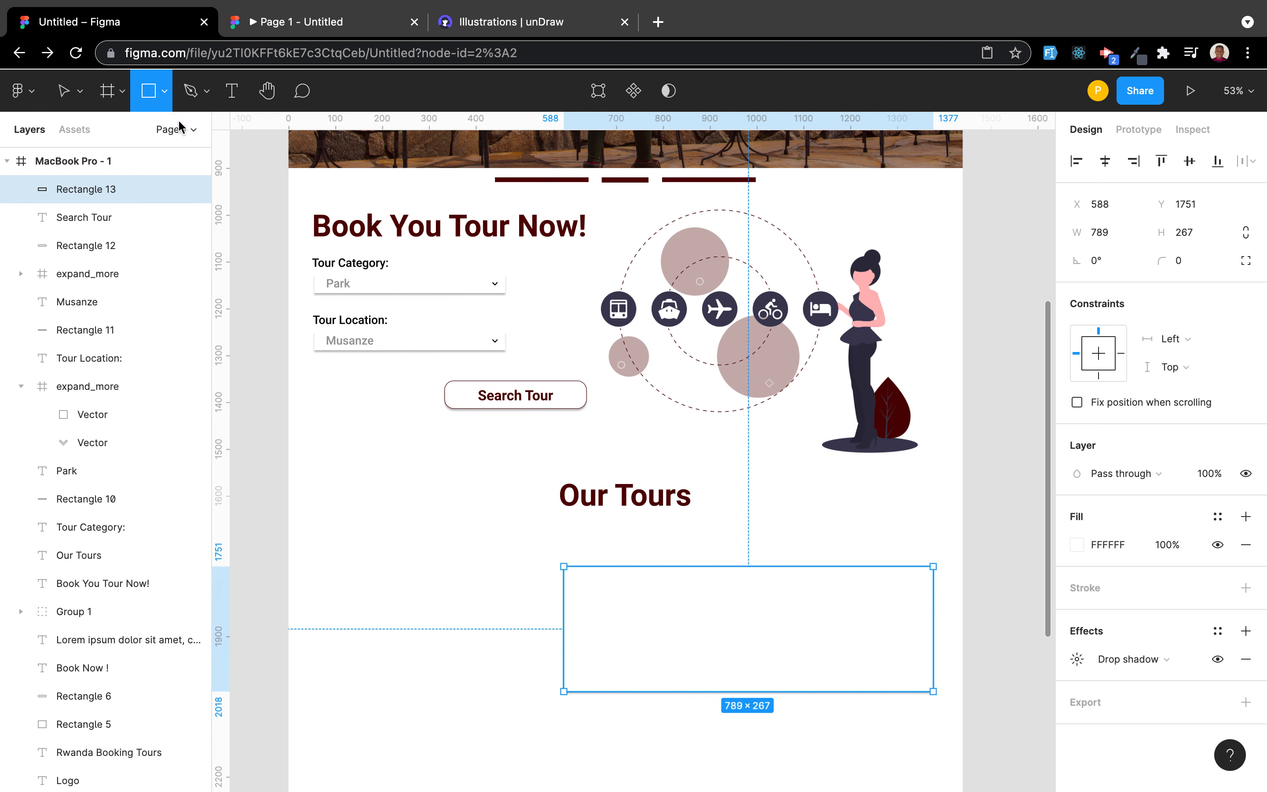
pyautogui.click(166, 90)
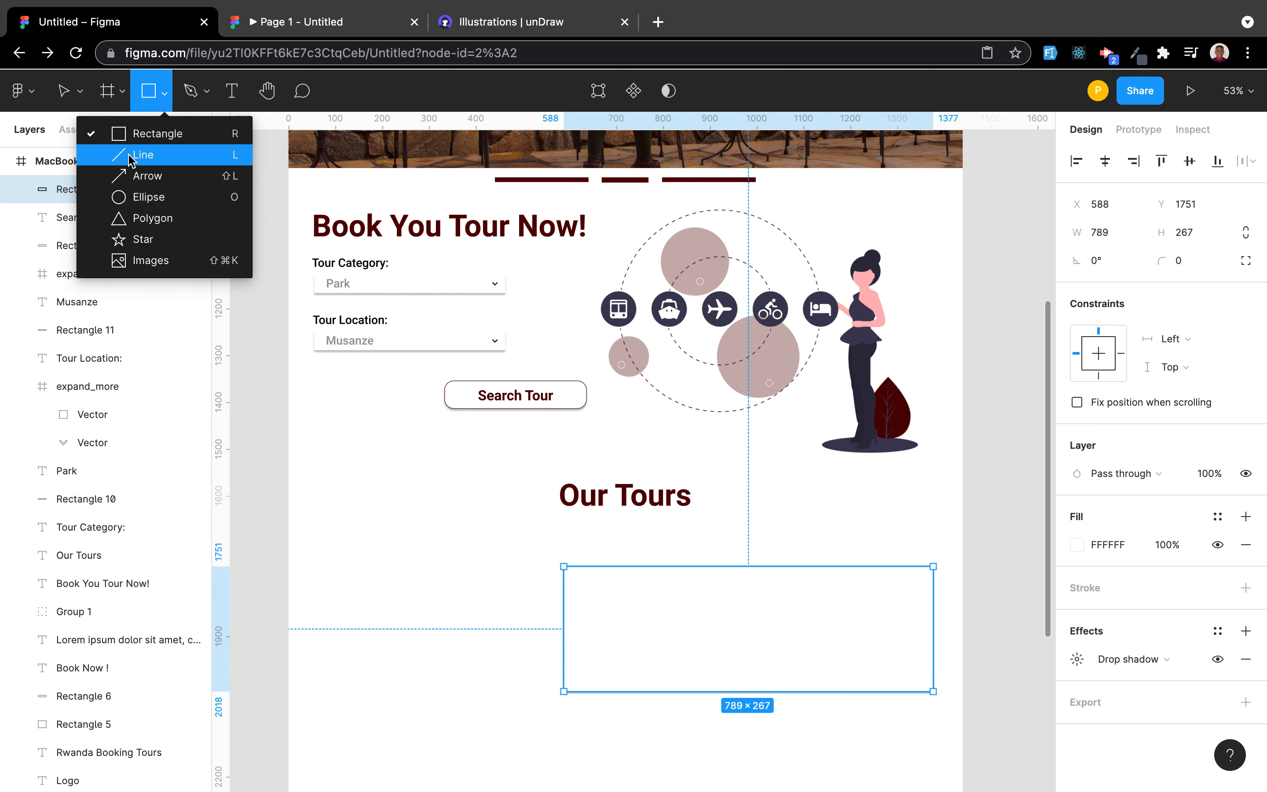
pyautogui.click(152, 156)
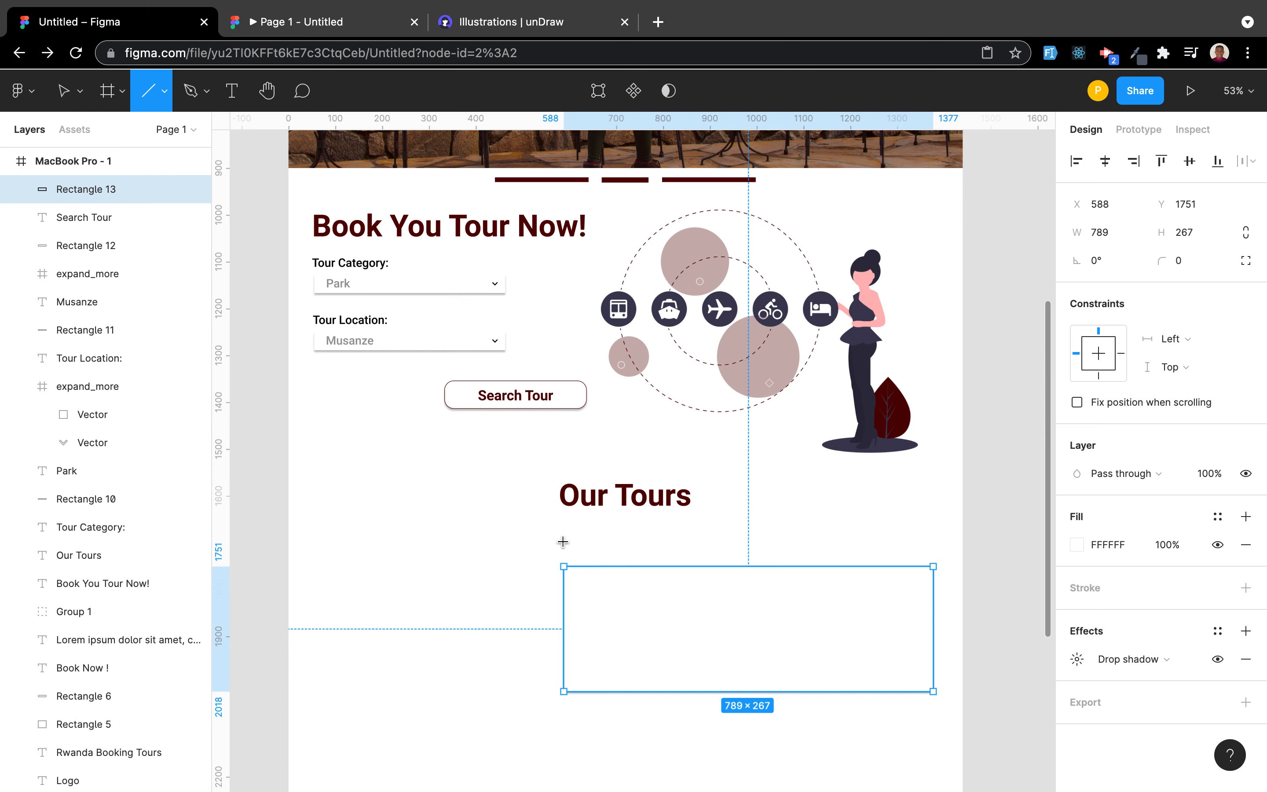
pyautogui.moveTo(562, 548); pyautogui.dragTo(935, 554)
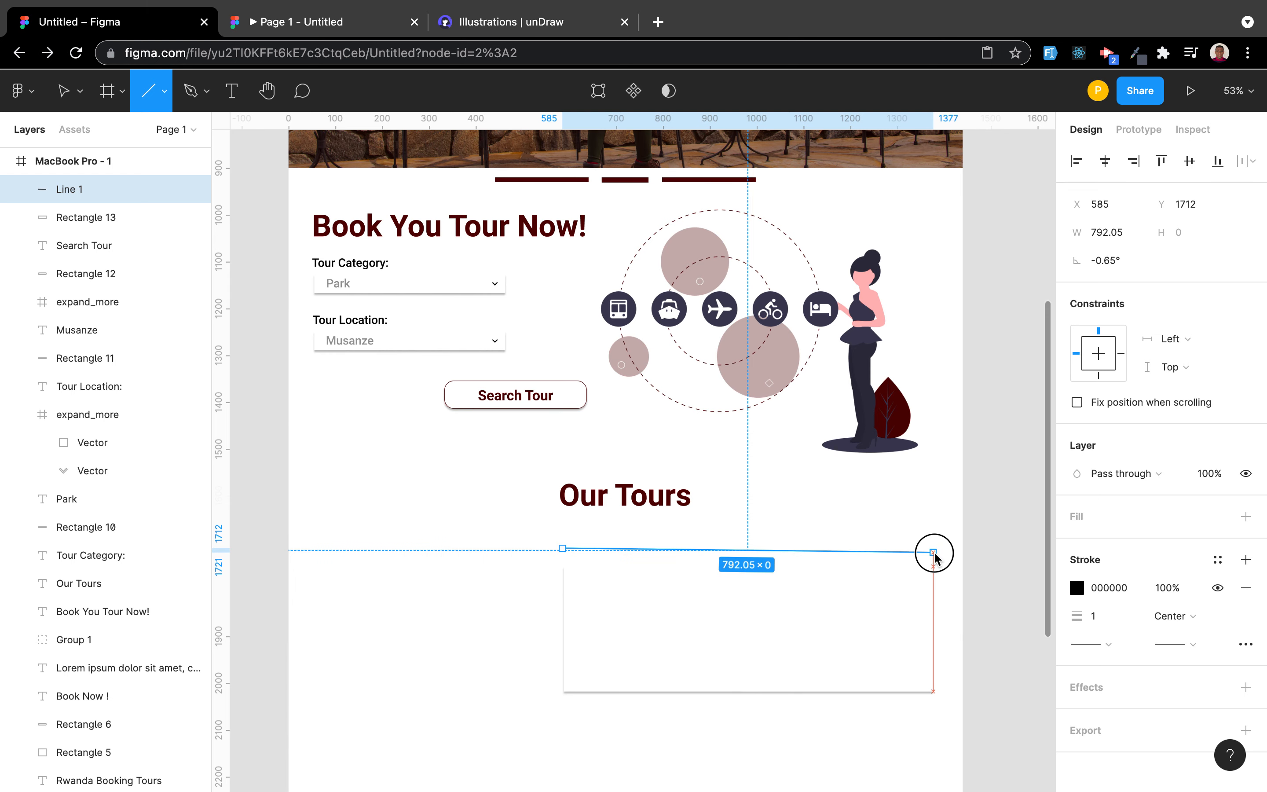
pyautogui.moveTo(934, 554); pyautogui.dragTo(936, 550)
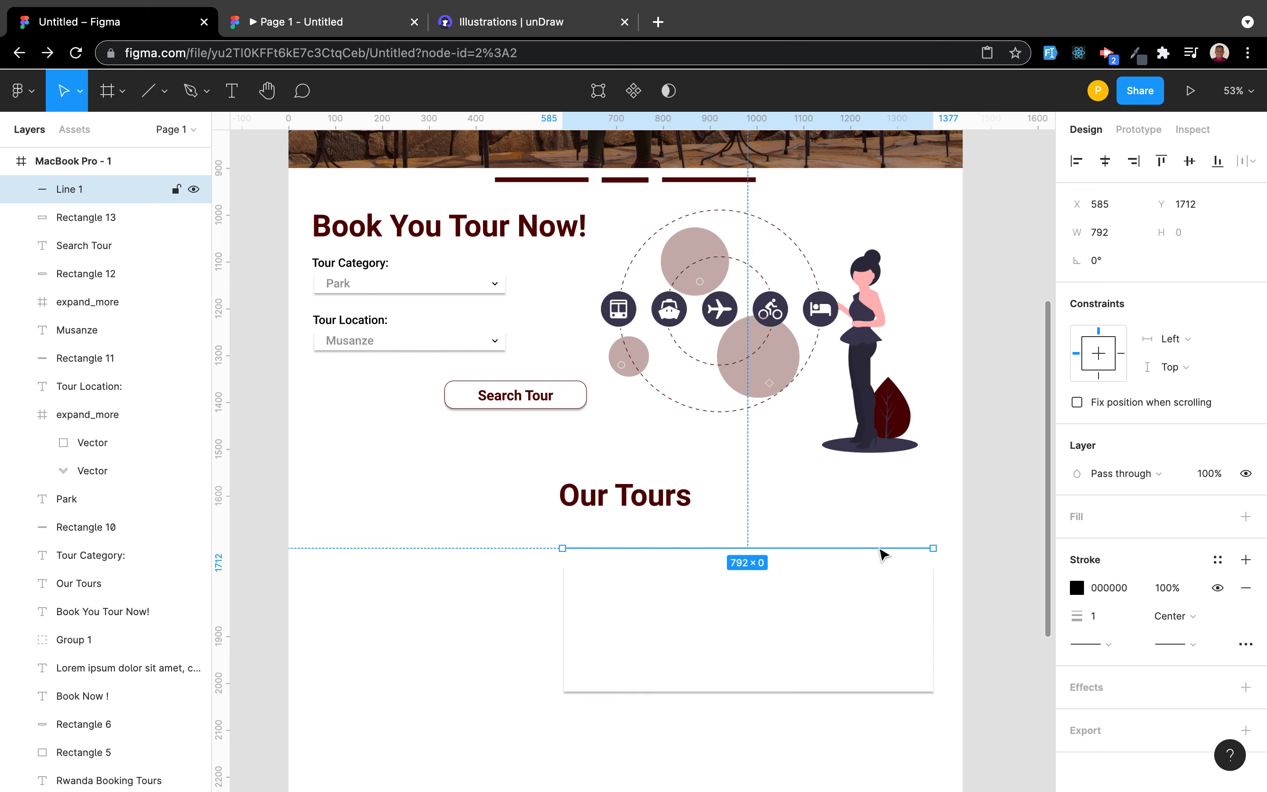
# Step: Move the line above the card slightly down to Y 1716
pyautogui.click(882, 548)
pyautogui.moveTo(884, 548); pyautogui.dragTo(881, 549)
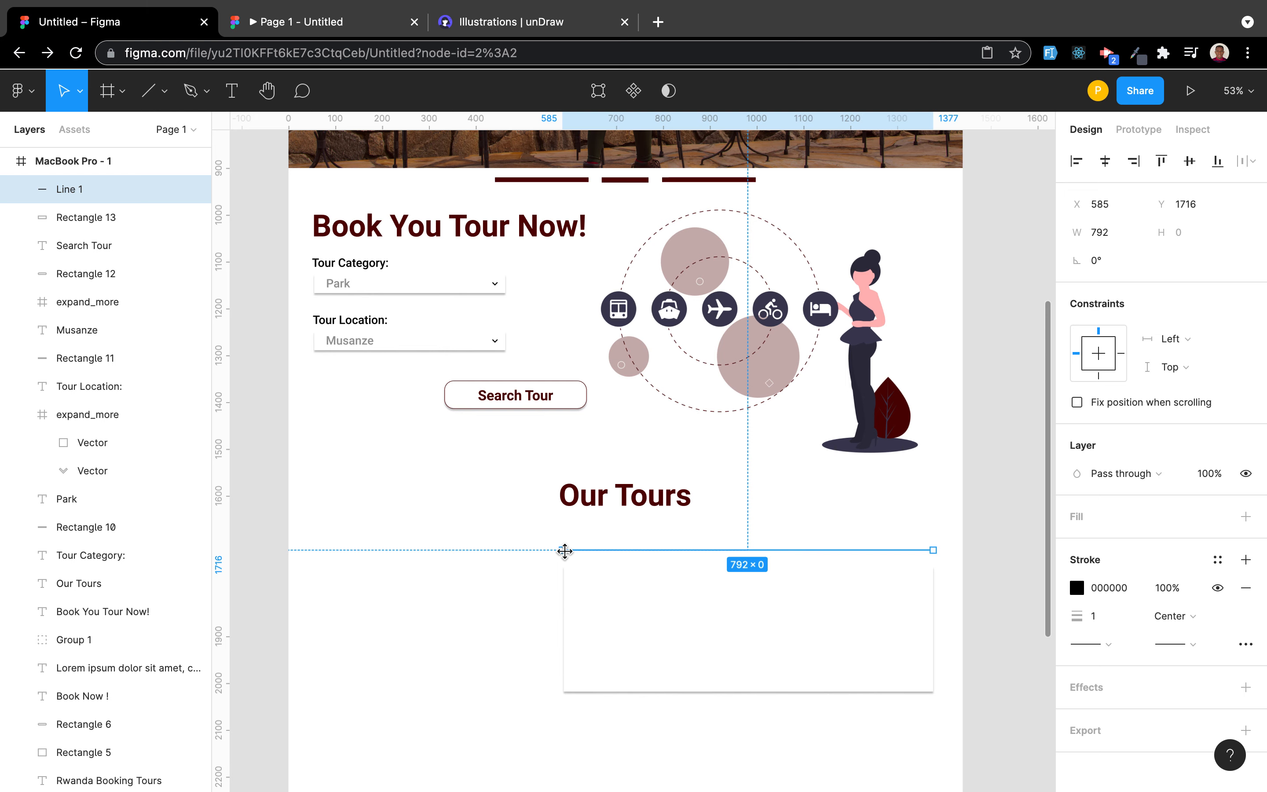
pyautogui.click(561, 549)
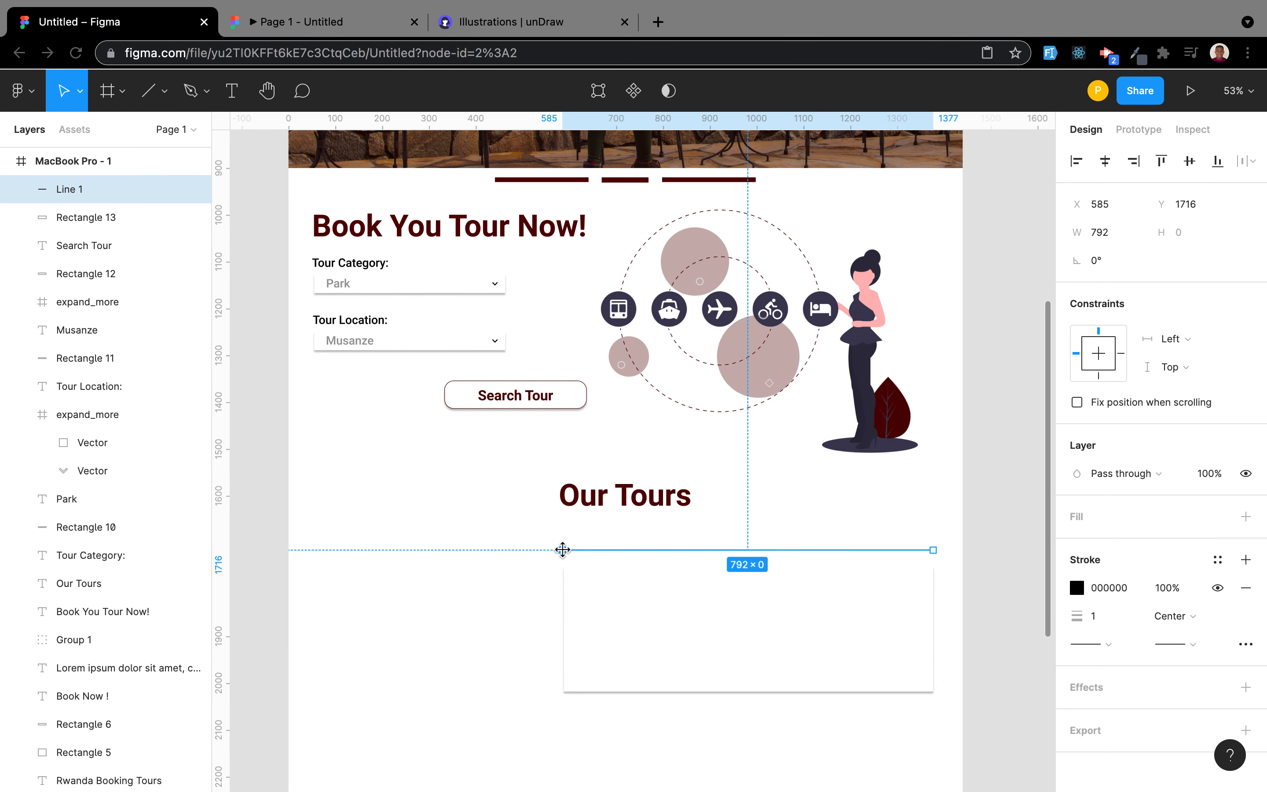
pyautogui.click(693, 530)
pyautogui.click(694, 551)
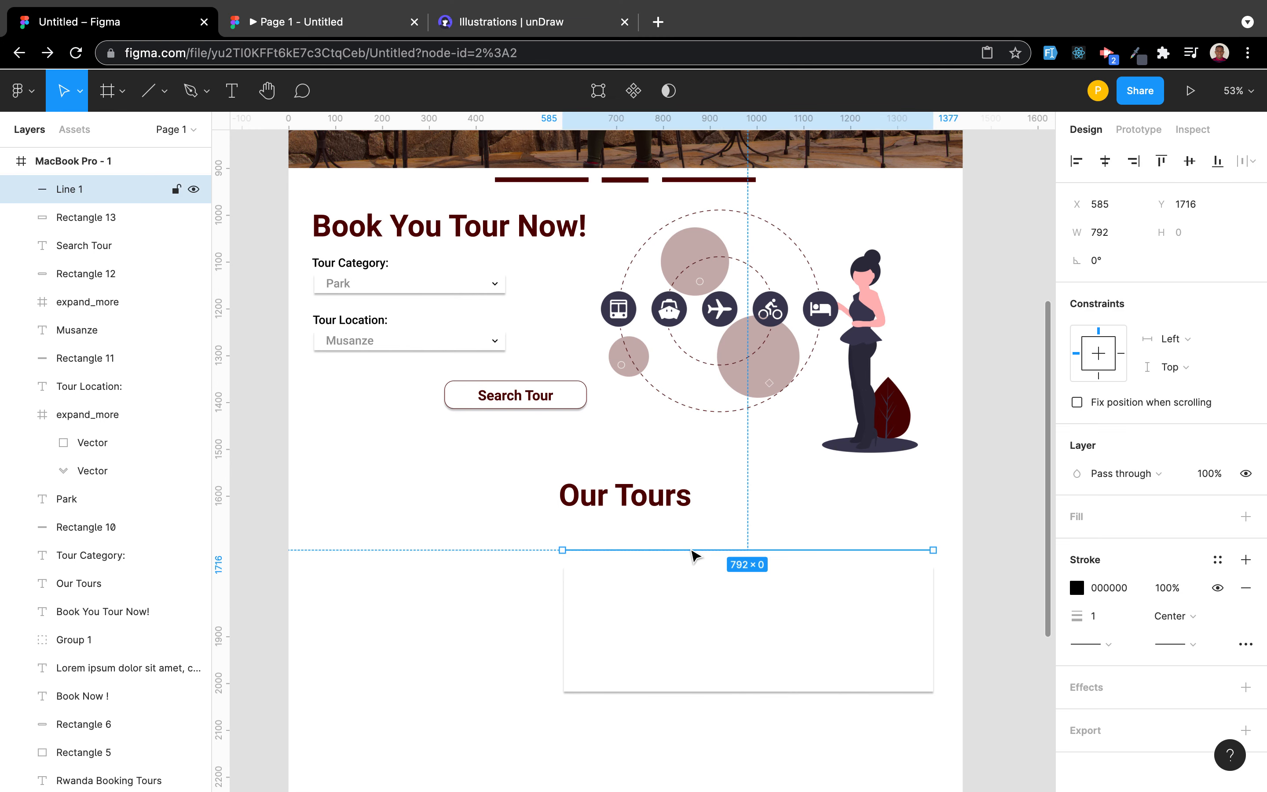
pyautogui.click(694, 540)
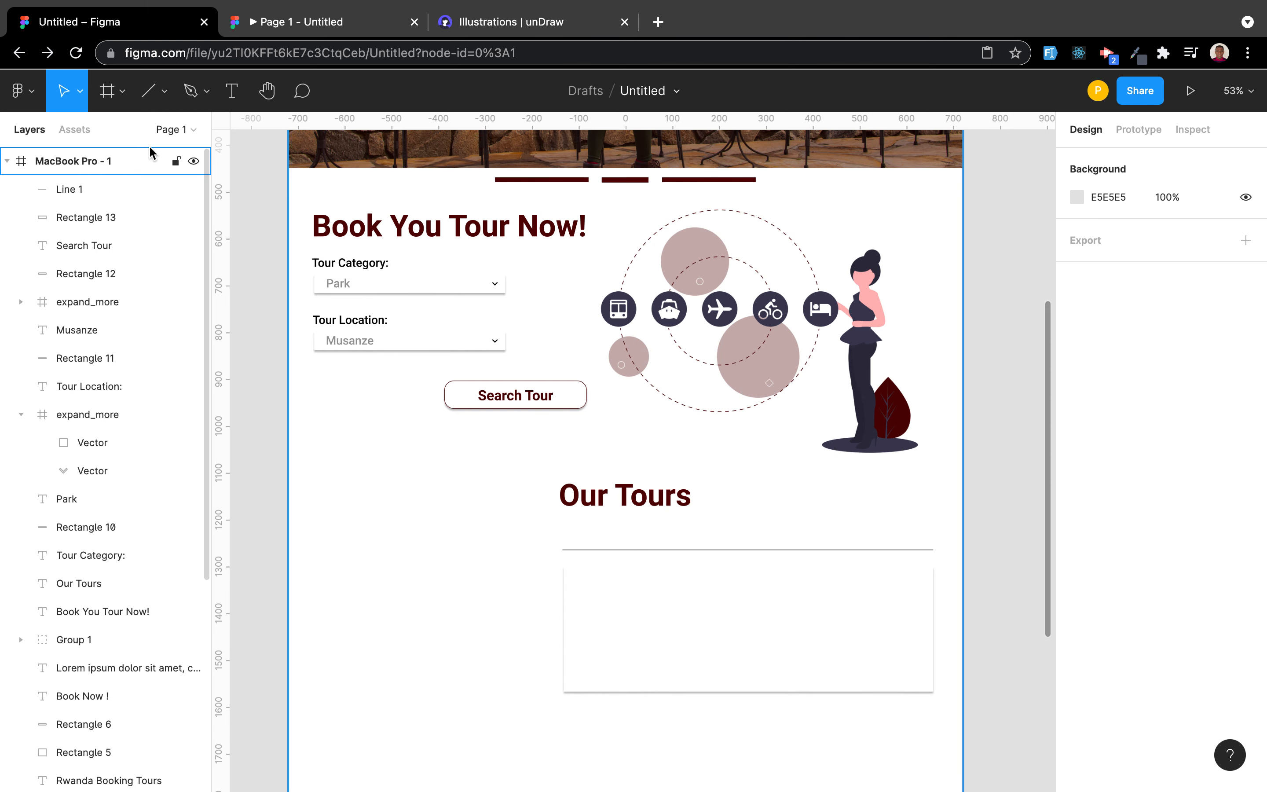
pyautogui.click(240, 94)
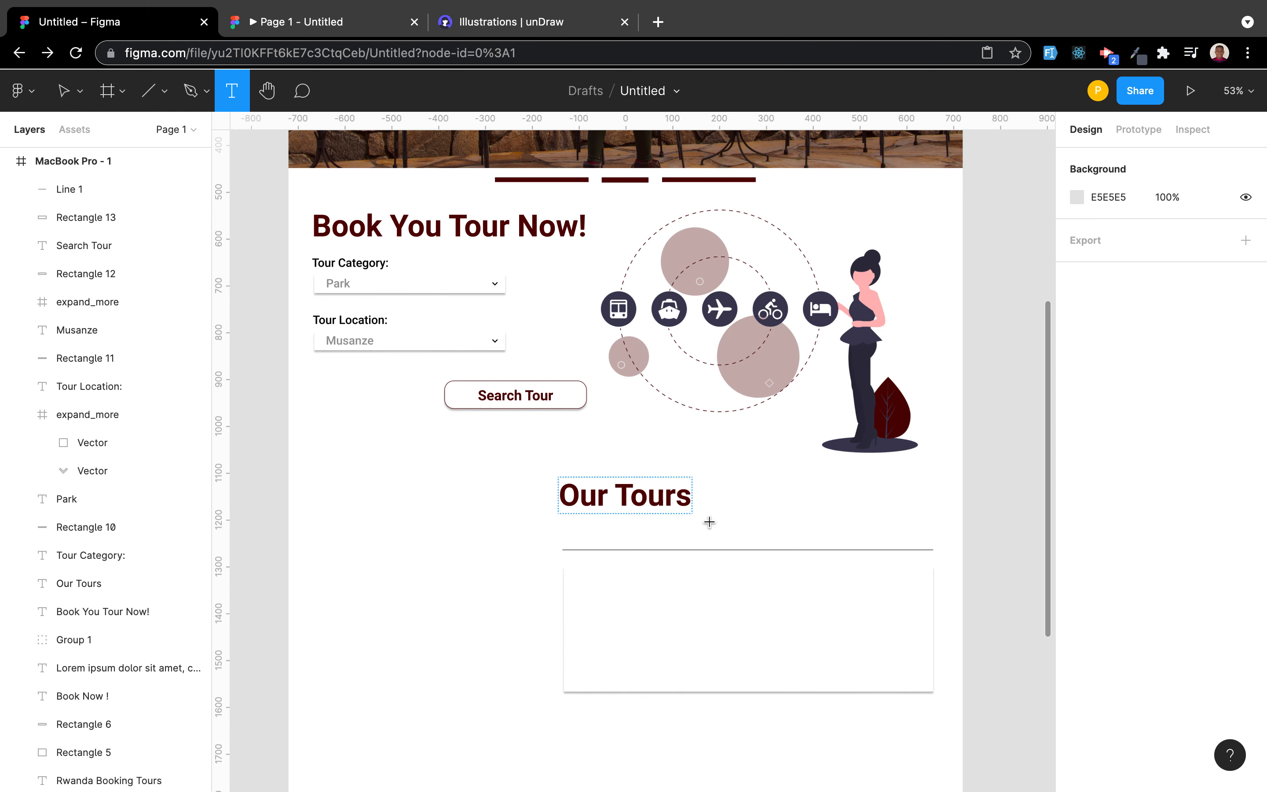
pyautogui.moveTo(624, 528); pyautogui.dragTo(710, 545)
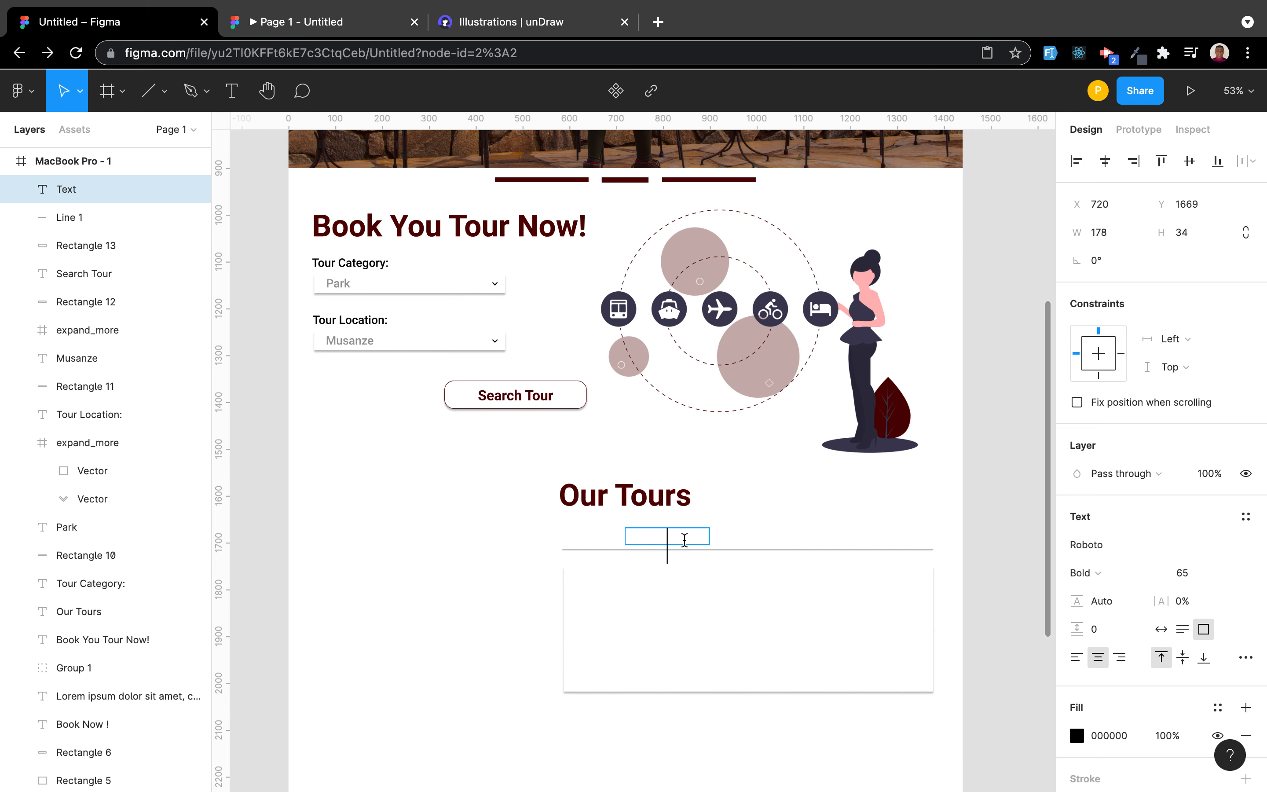
pyautogui.press('Escape')
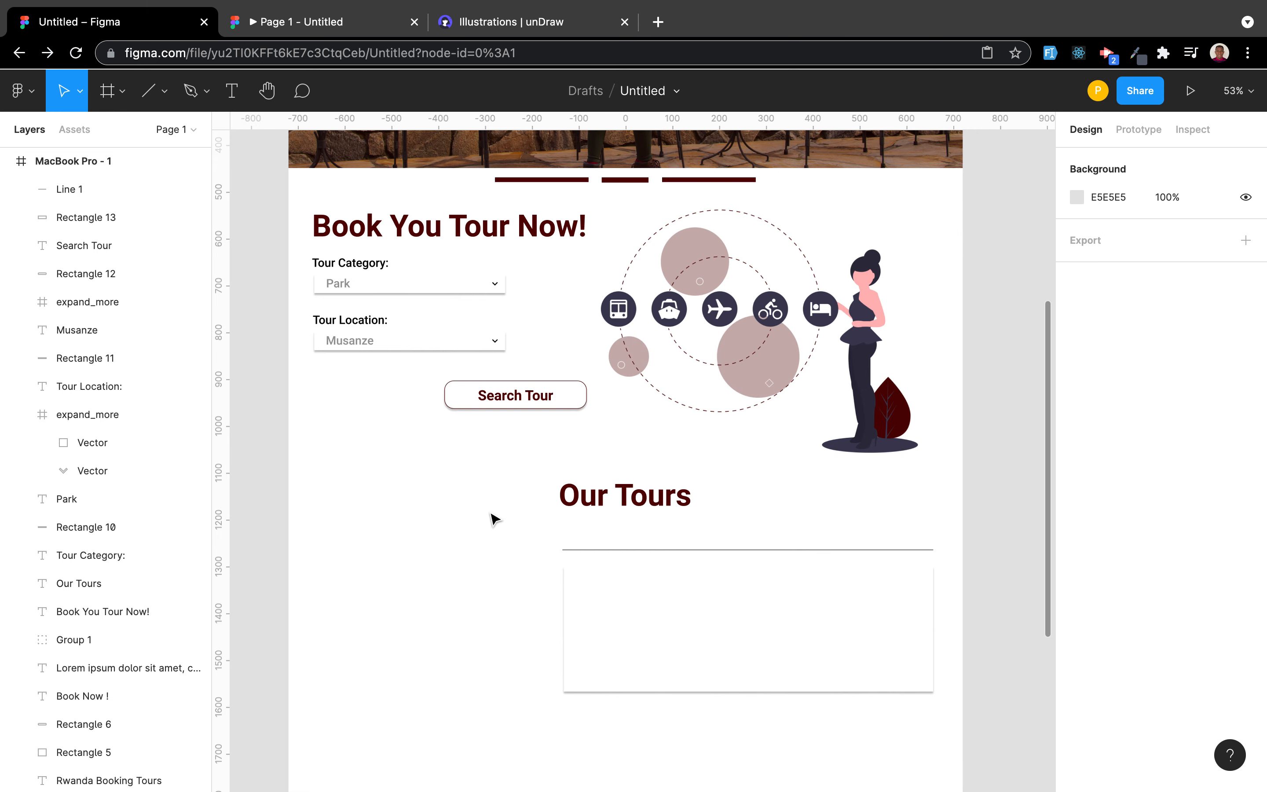
# Step: Place a copy of the "Tour Category:" label just above the divider line under Our Tours and change its text to "Park"
pyautogui.click(359, 264)
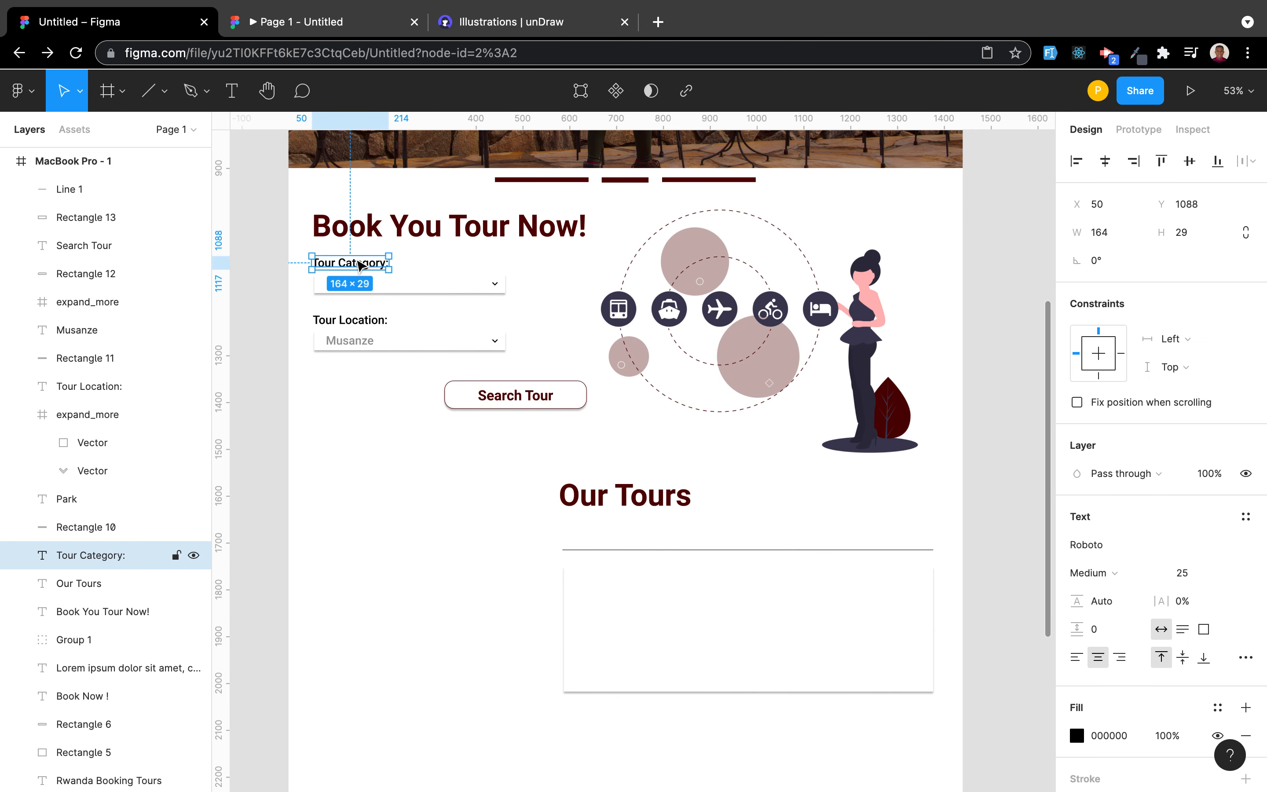
pyautogui.hotkey('ctrl', 'v')
pyautogui.moveTo(359, 267); pyautogui.dragTo(670, 543)
pyautogui.doubleClick(668, 539)
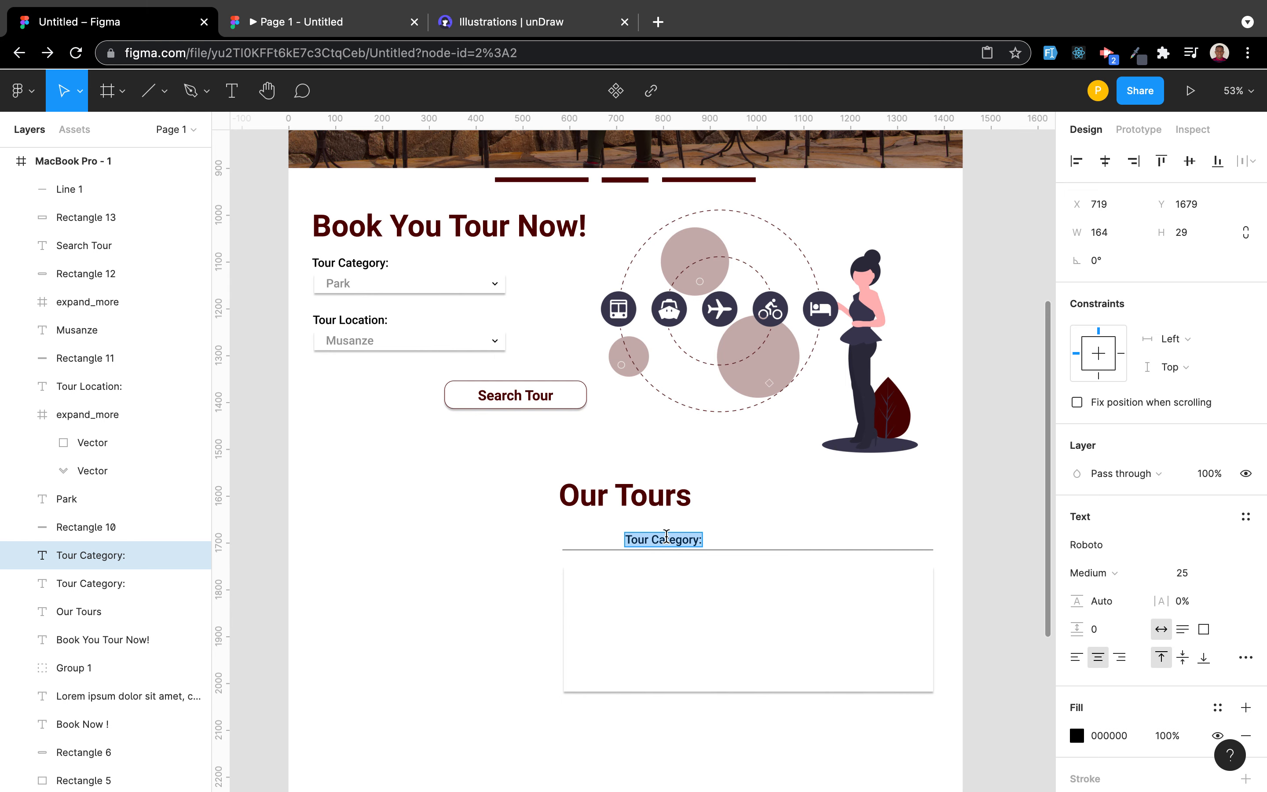
pyautogui.write('Par')
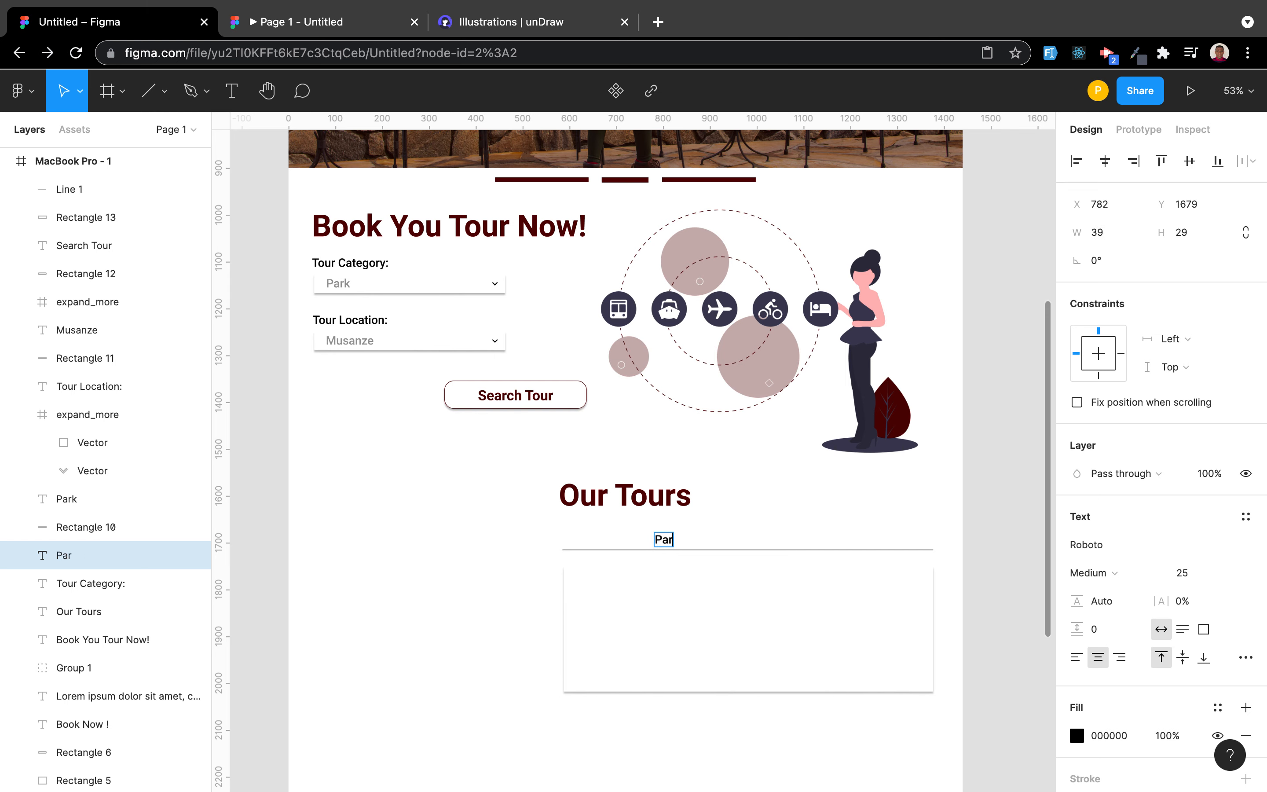
pyautogui.write('k')
pyautogui.press('Escape')
pyautogui.click(743, 540)
# Step: Duplicate the Park label three times along the divider line to form an evenly spaced row of four
pyautogui.moveTo(663, 538); pyautogui.dragTo(711, 544)
pyautogui.press('super+d')
pyautogui.press('super+d')
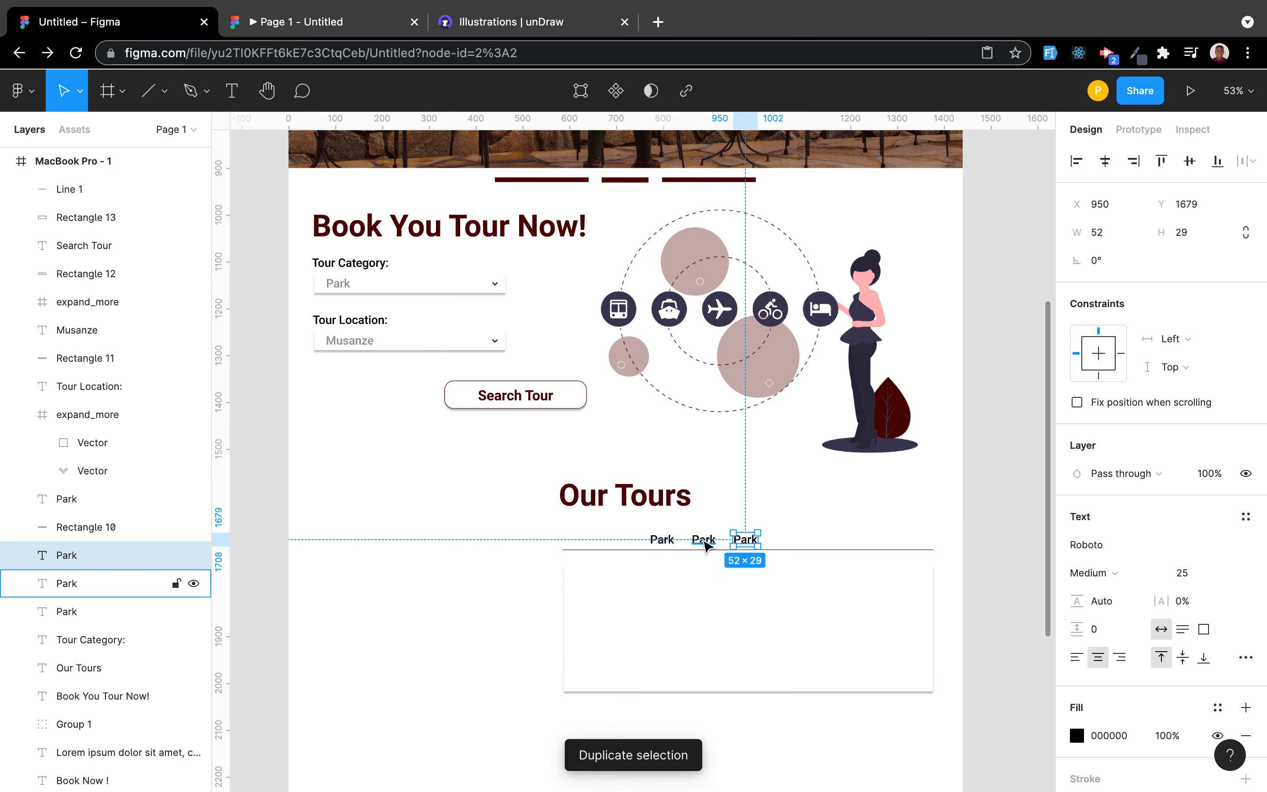
pyautogui.press('super+d')
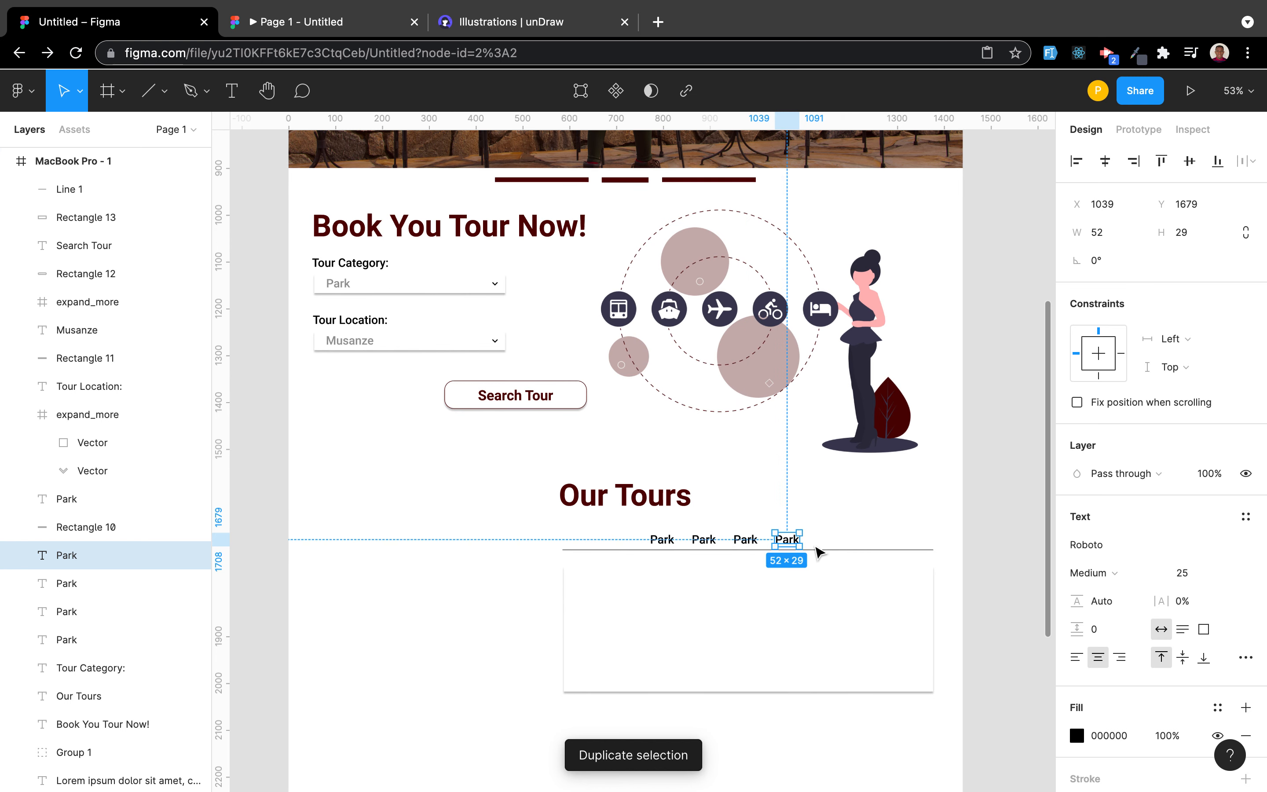
# Step: Change the second label in the row to "Forest" and the third to "Lacs", and delete the fourth
pyautogui.doubleClick(701, 537)
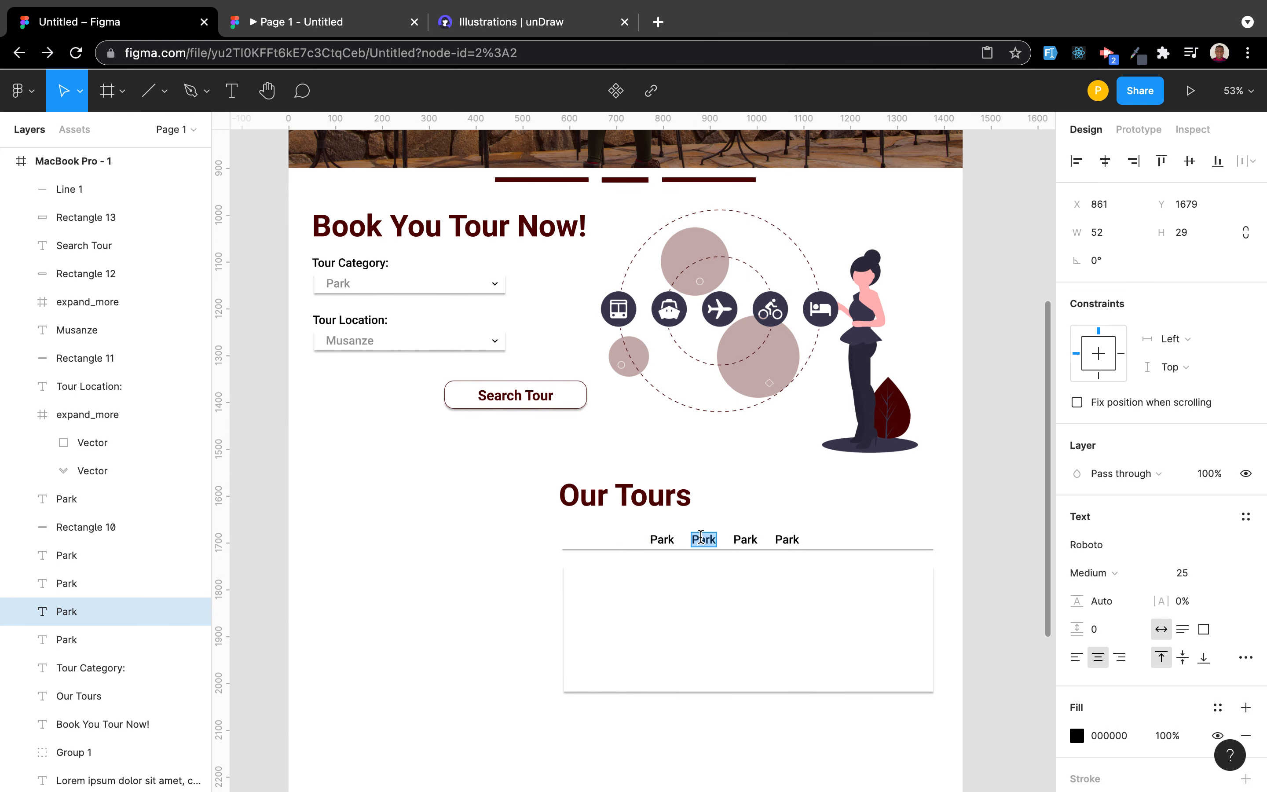
pyautogui.write('Forest')
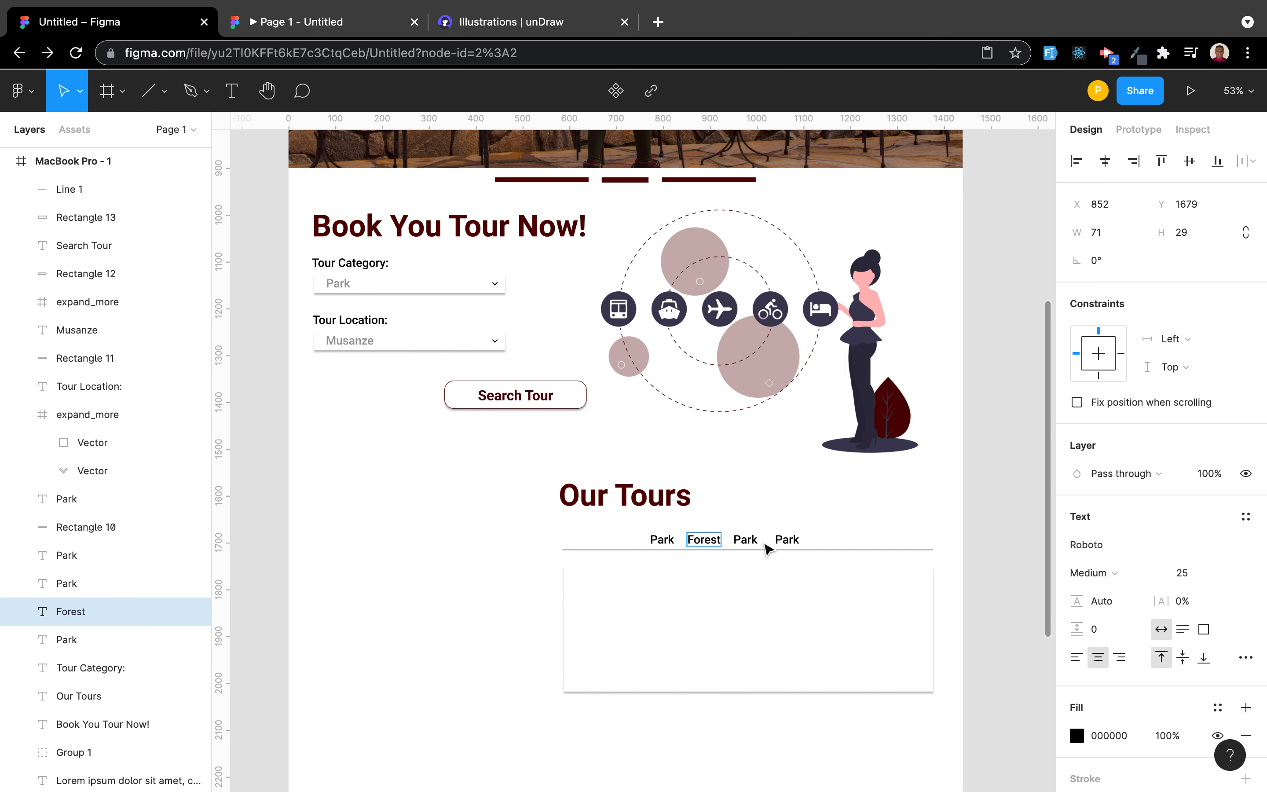
pyautogui.doubleClick(748, 538)
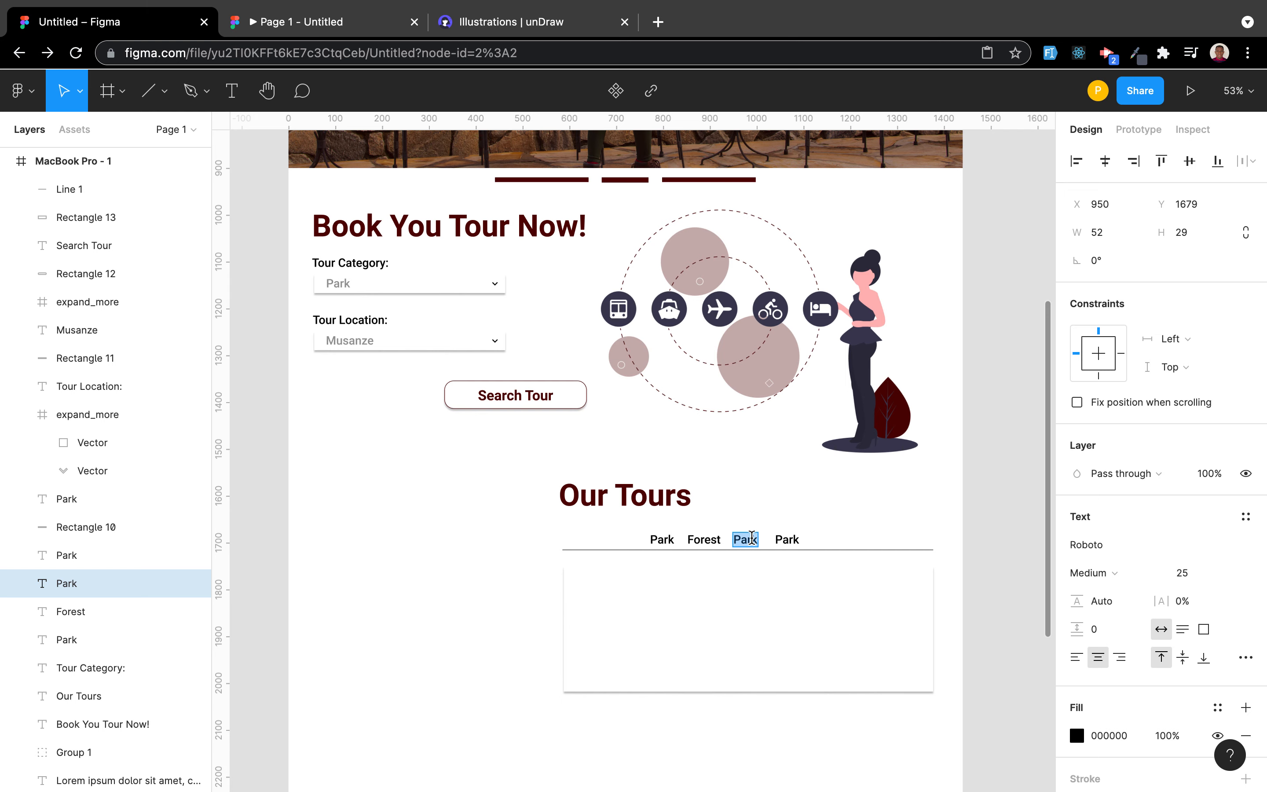
pyautogui.write('Lacs')
pyautogui.click(790, 540)
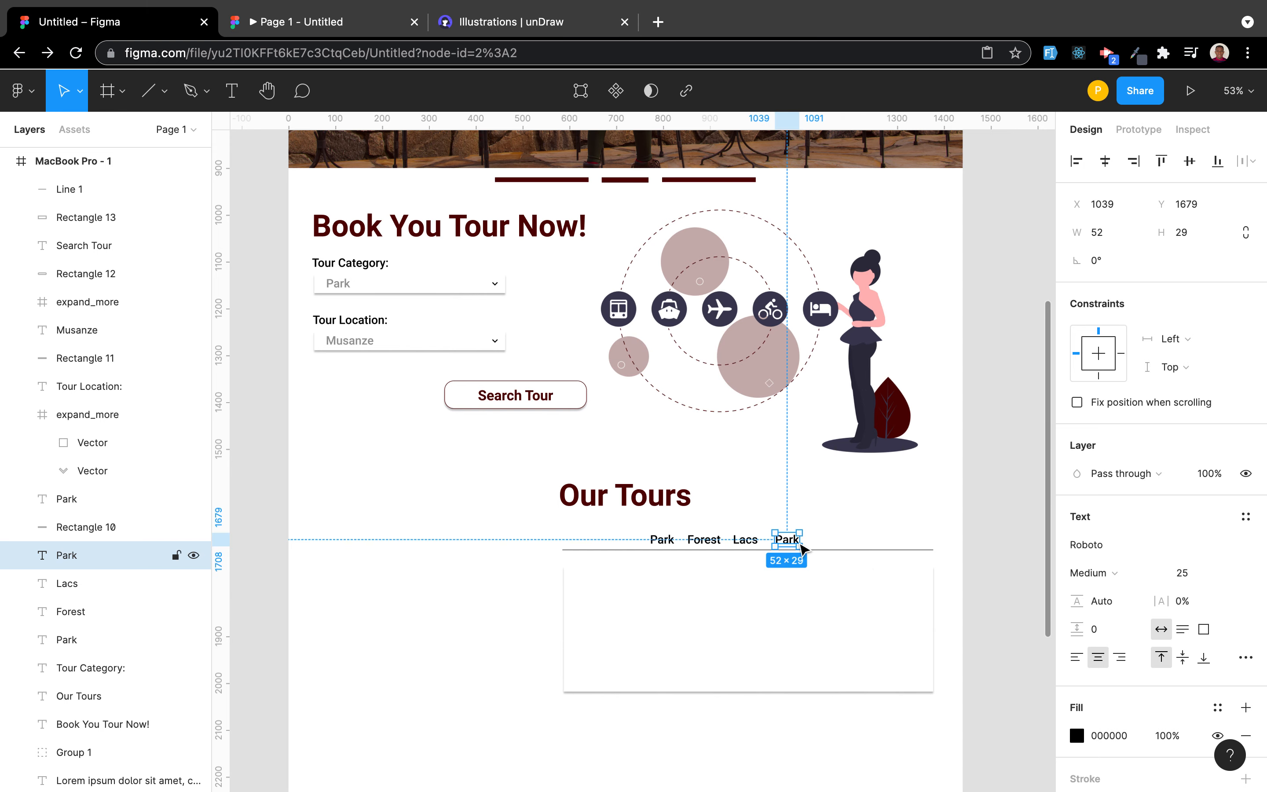
pyautogui.press('Delete')
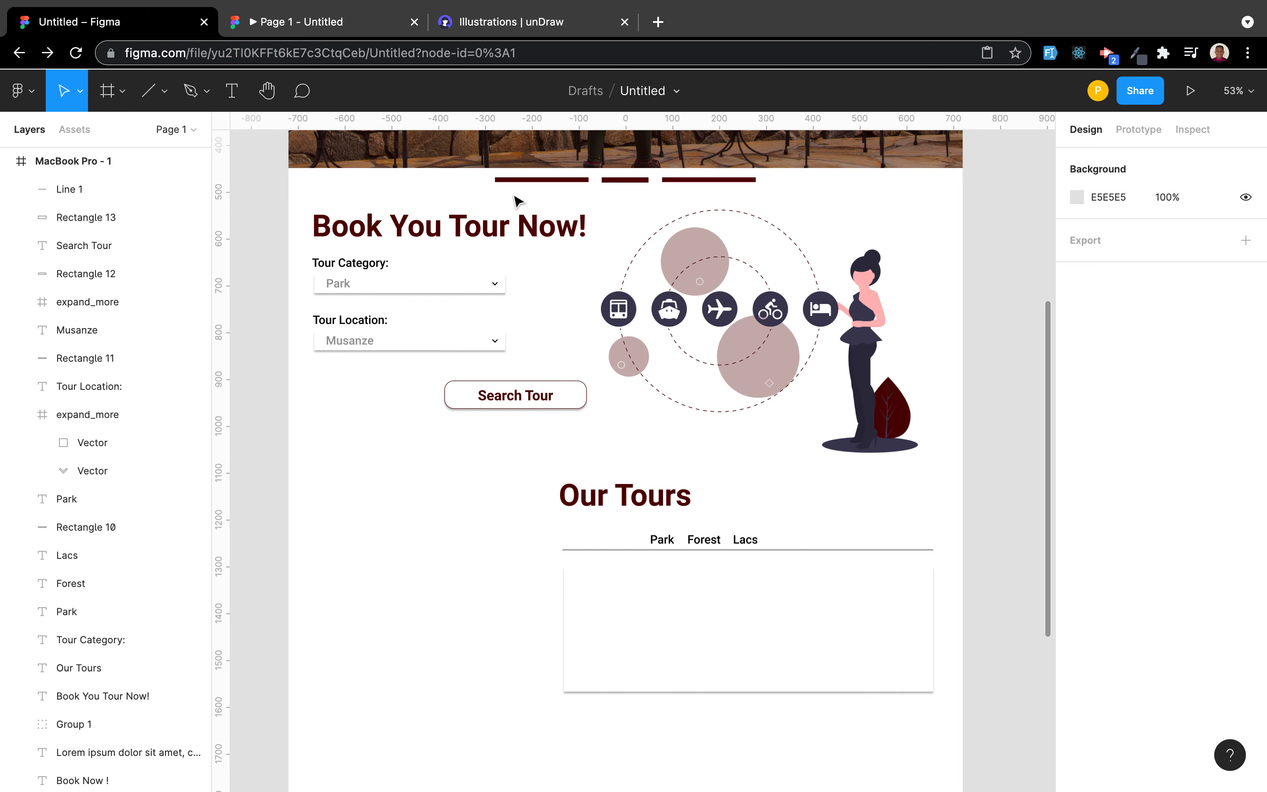
pyautogui.click(609, 179)
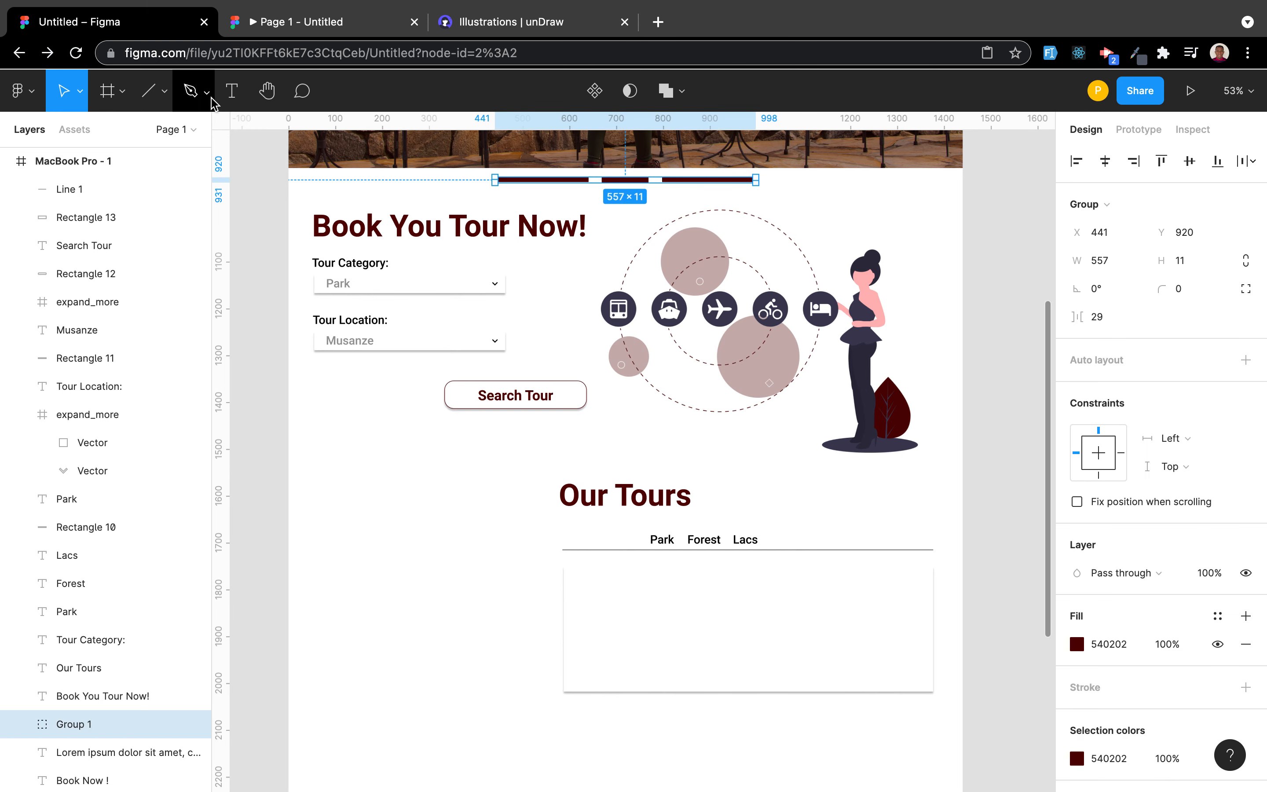
pyautogui.click(148, 104)
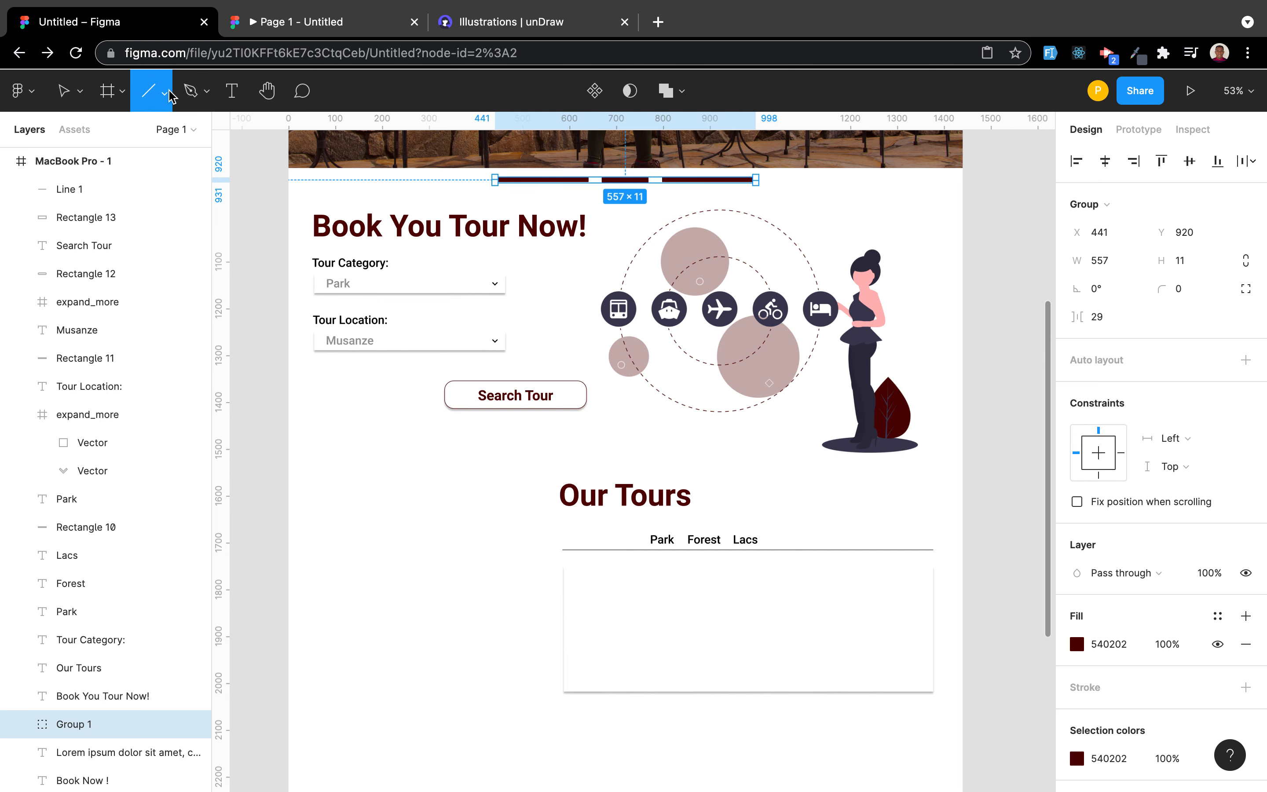
pyautogui.click(164, 93)
pyautogui.click(157, 151)
pyautogui.moveTo(647, 547); pyautogui.dragTo(675, 549)
pyautogui.press('Escape')
pyautogui.click(672, 547)
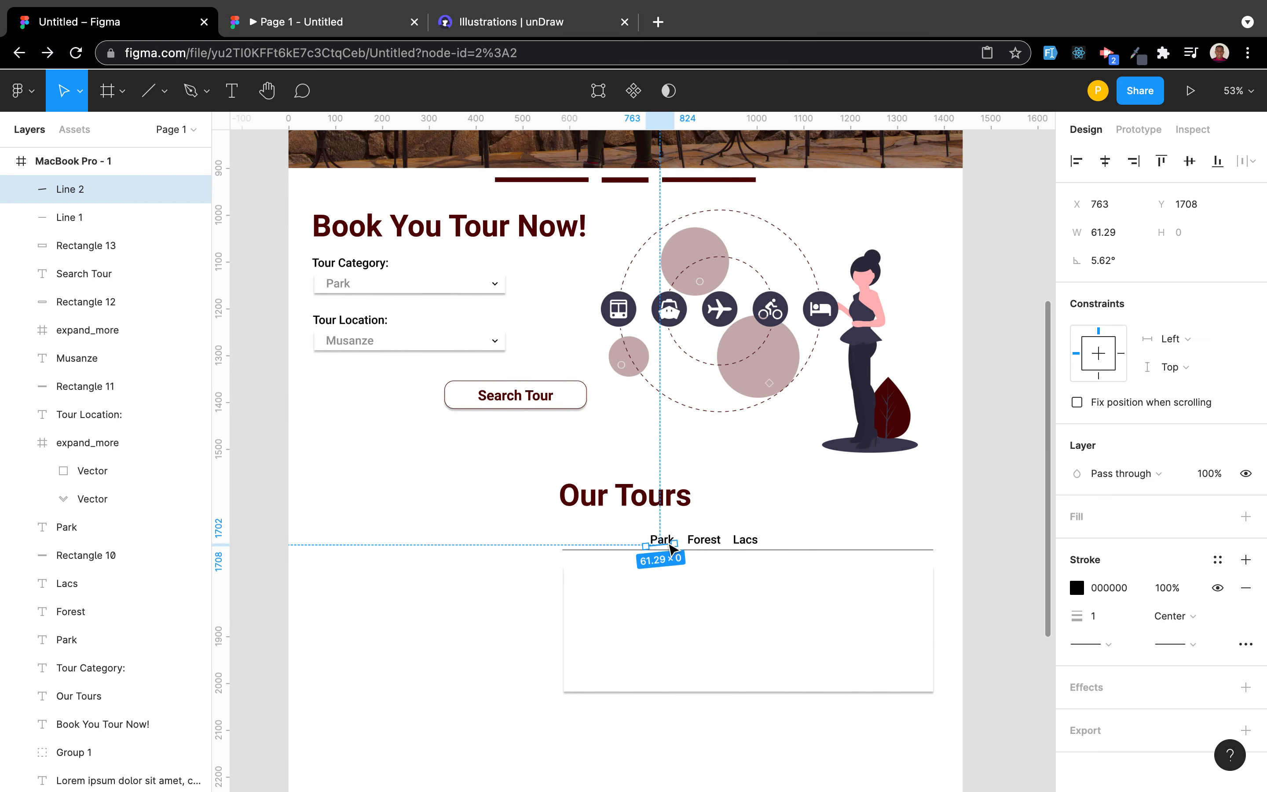
pyautogui.press('BackSpace')
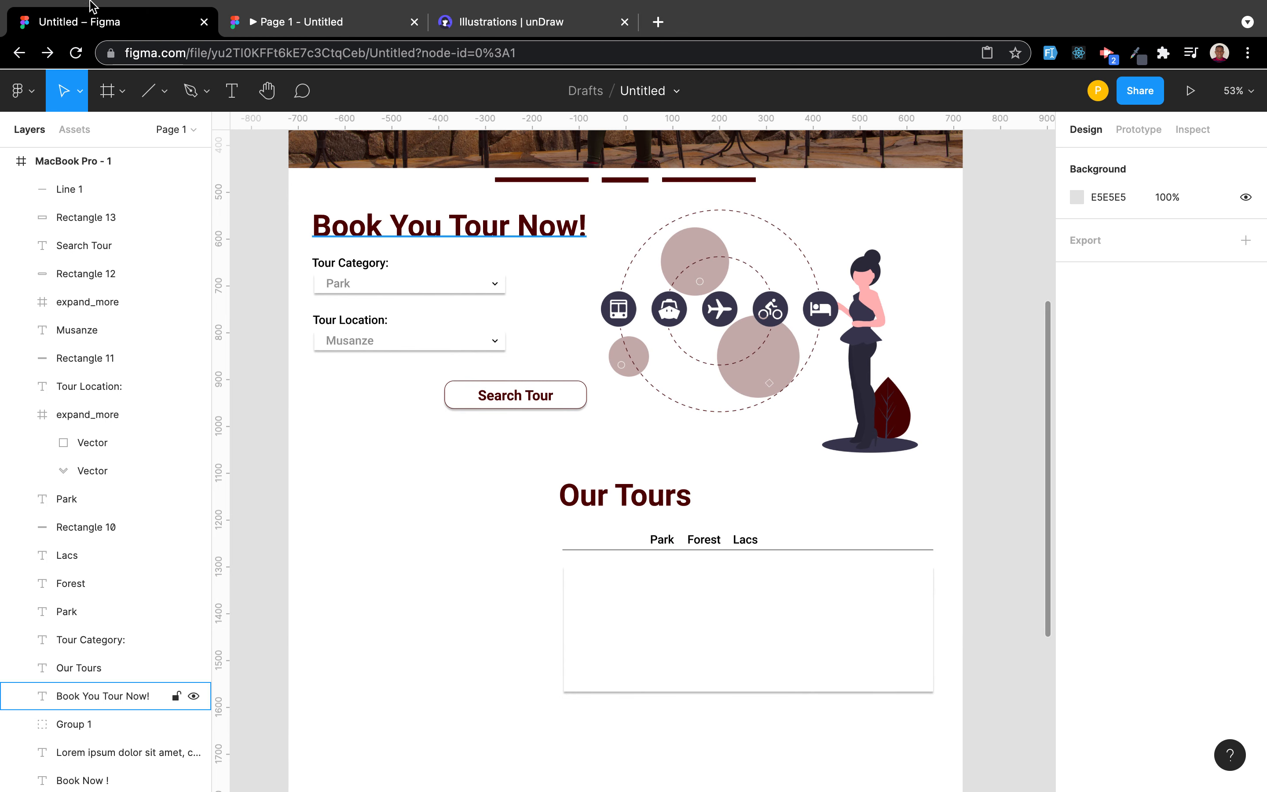
pyautogui.click(165, 143)
pyautogui.click(163, 176)
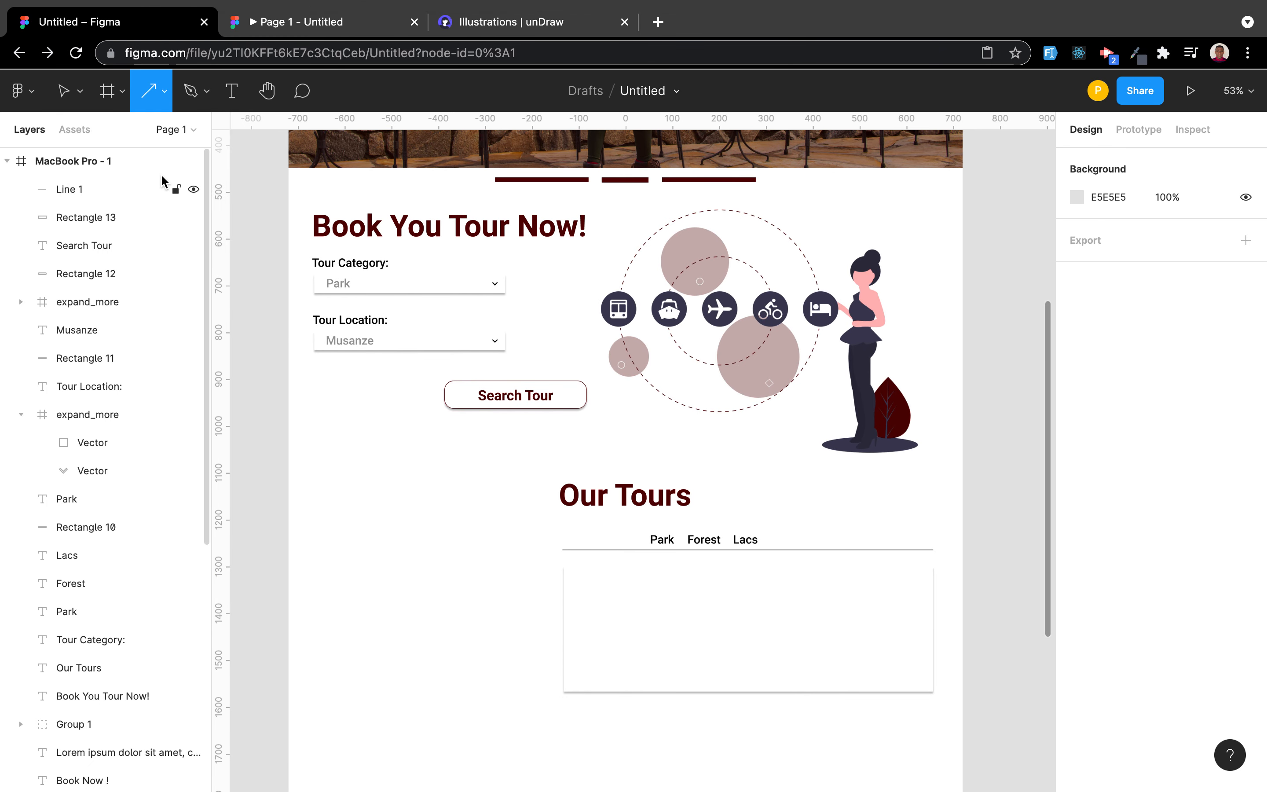
# Step: Draw a thin rectangle about 5 high in the empty area beside the white card and set its width to 80
pyautogui.click(165, 94)
pyautogui.click(153, 140)
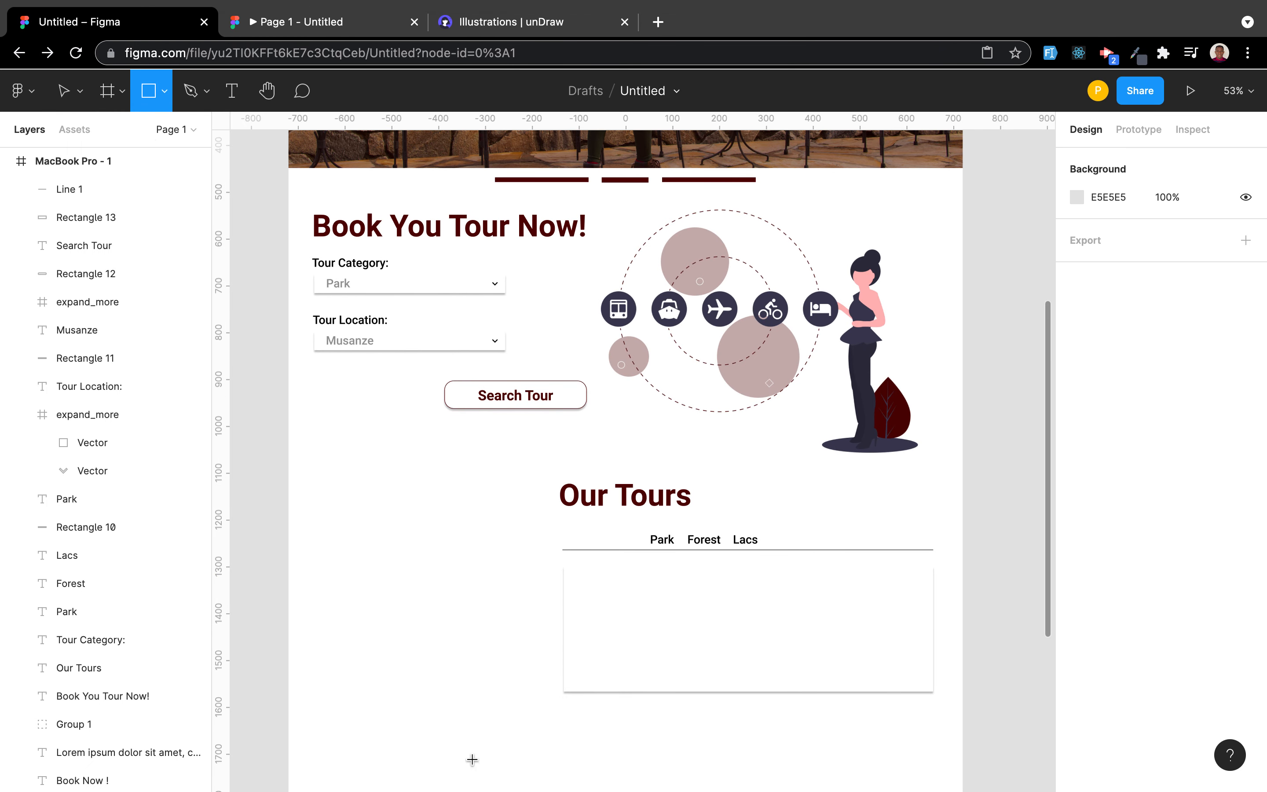
pyautogui.moveTo(488, 568); pyautogui.dragTo(546, 564)
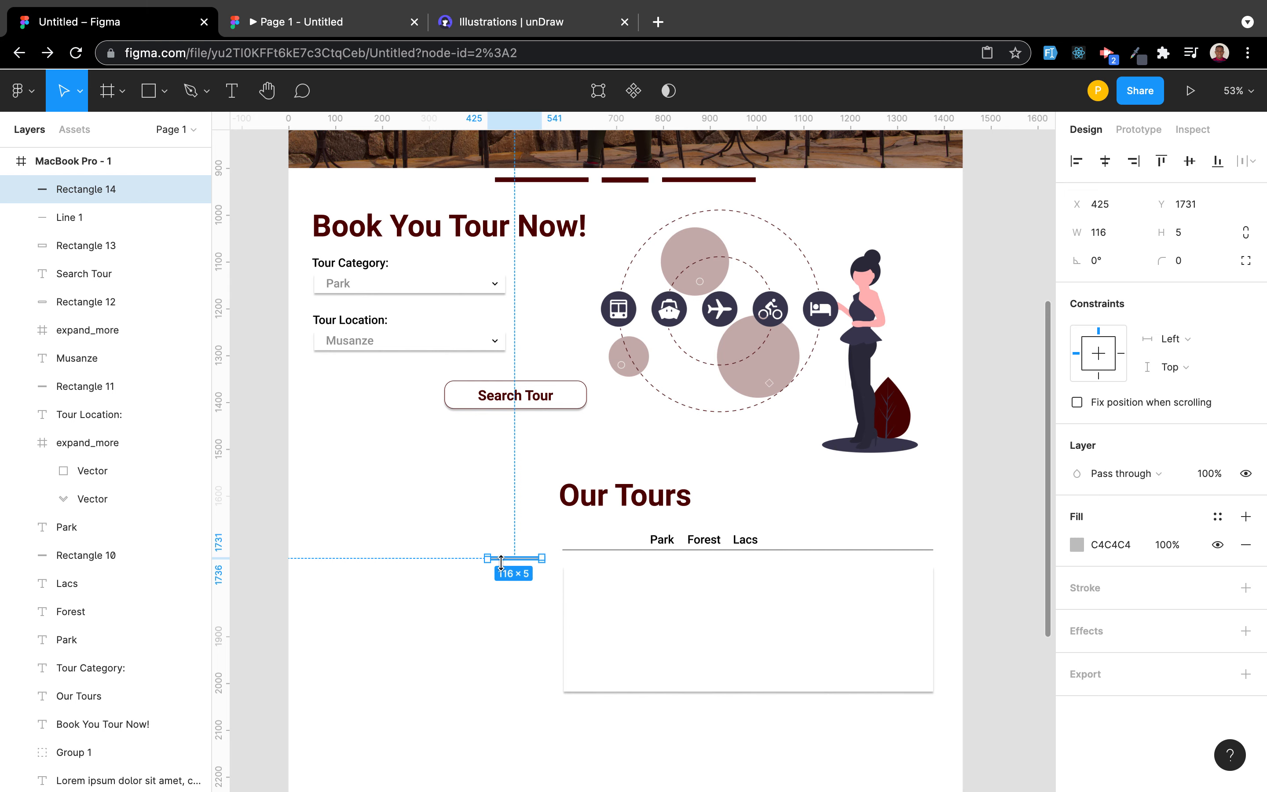
pyautogui.click(1098, 236)
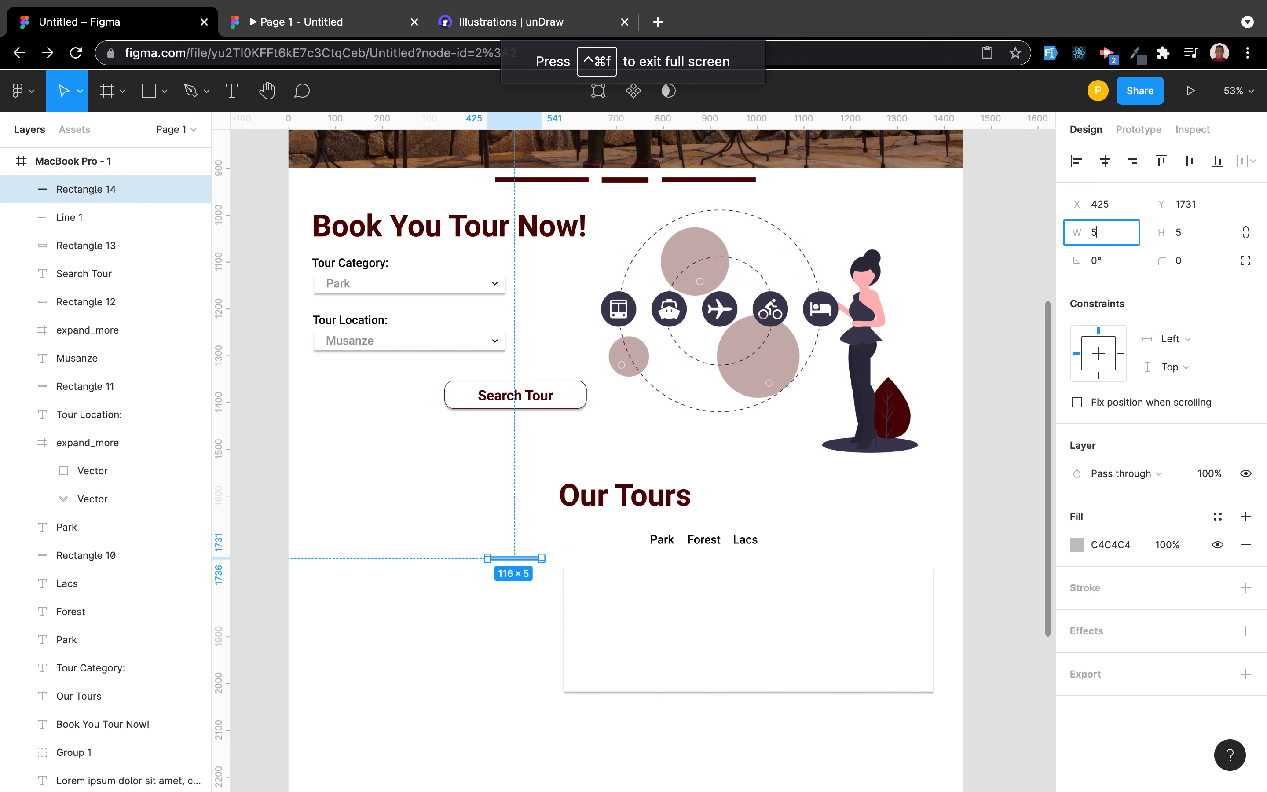
pyautogui.press('Return')
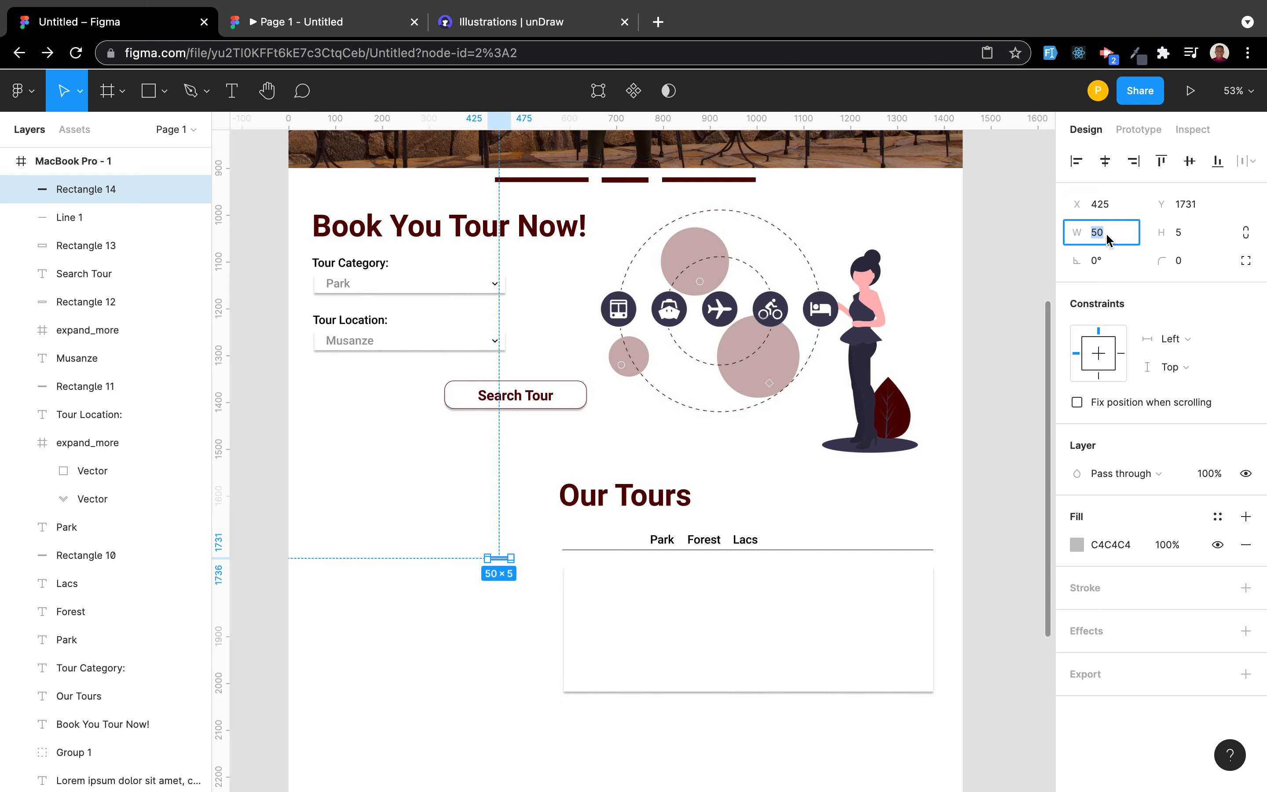
pyautogui.write('80')
pyautogui.press('Return')
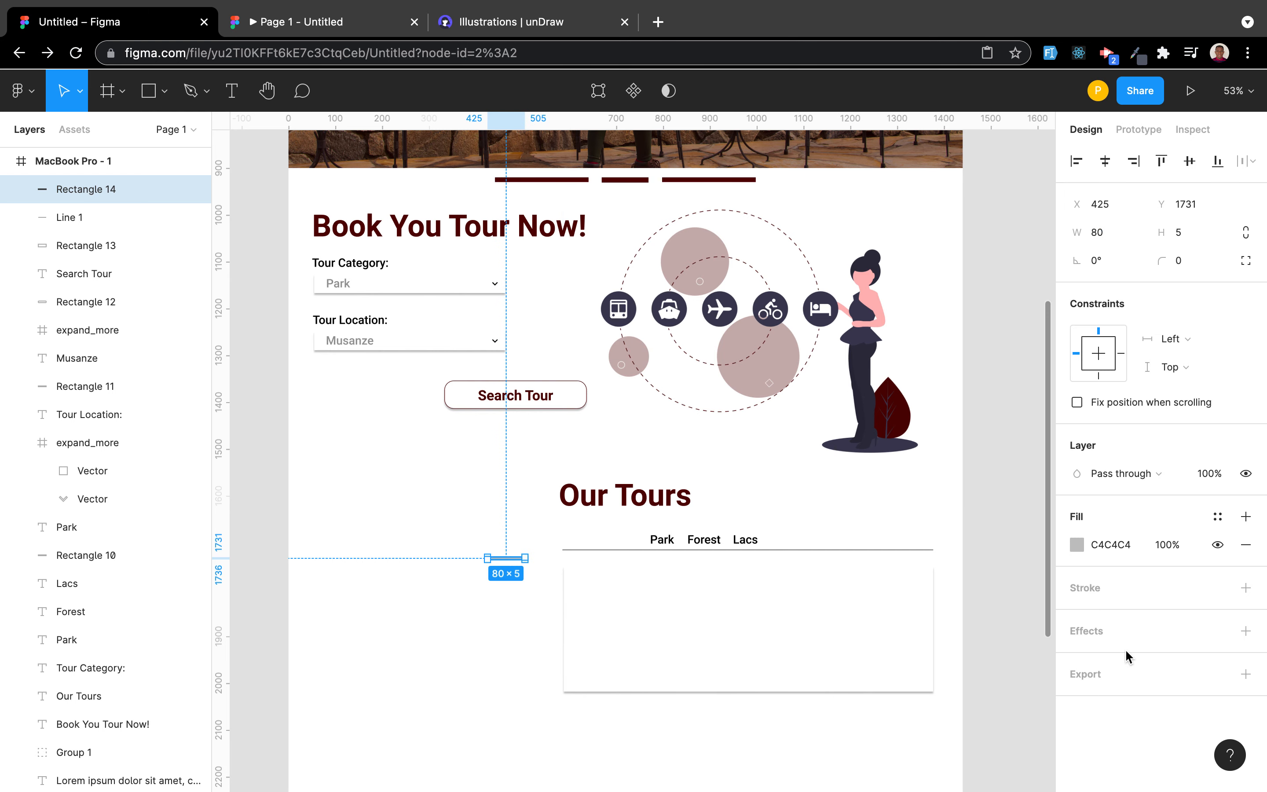
# Step: Apply the dark maroon document color 540202 to the thin rectangle's fill and to the divider line's stroke
pyautogui.click(1076, 544)
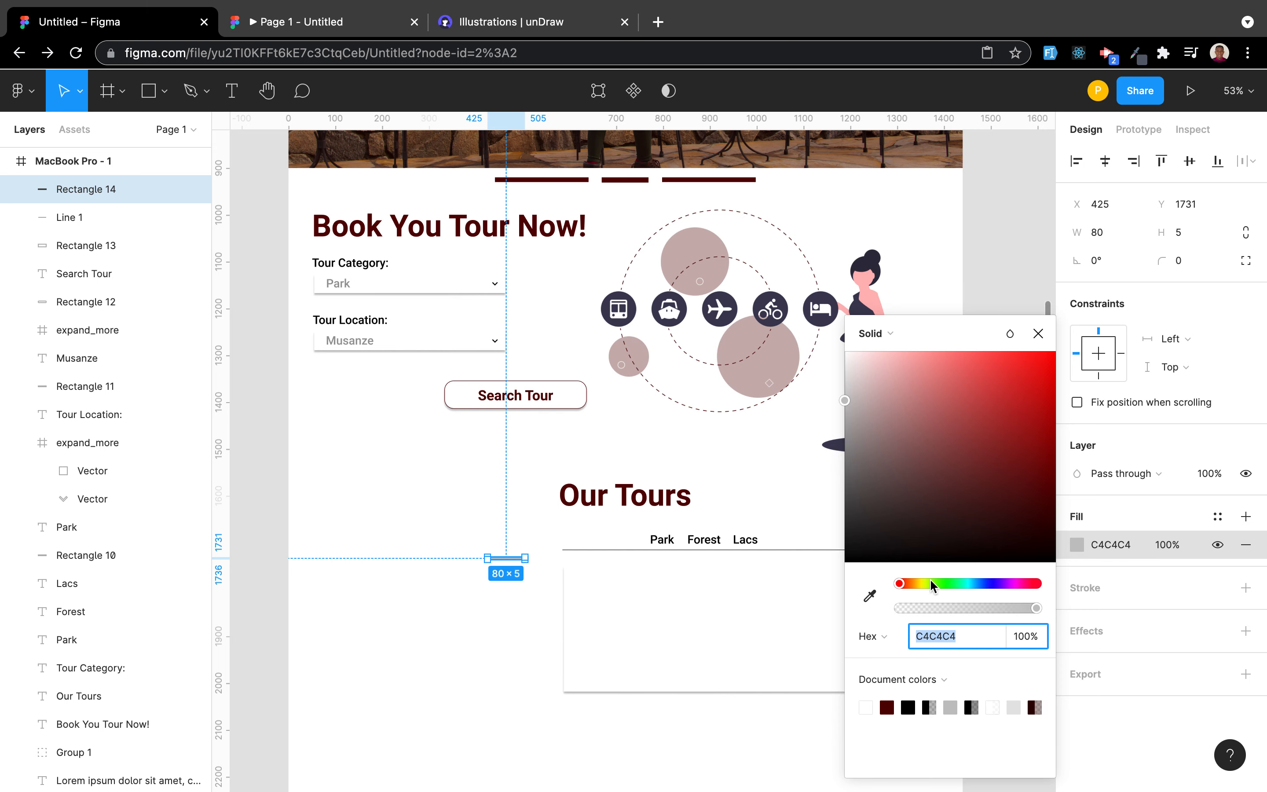
pyautogui.click(888, 706)
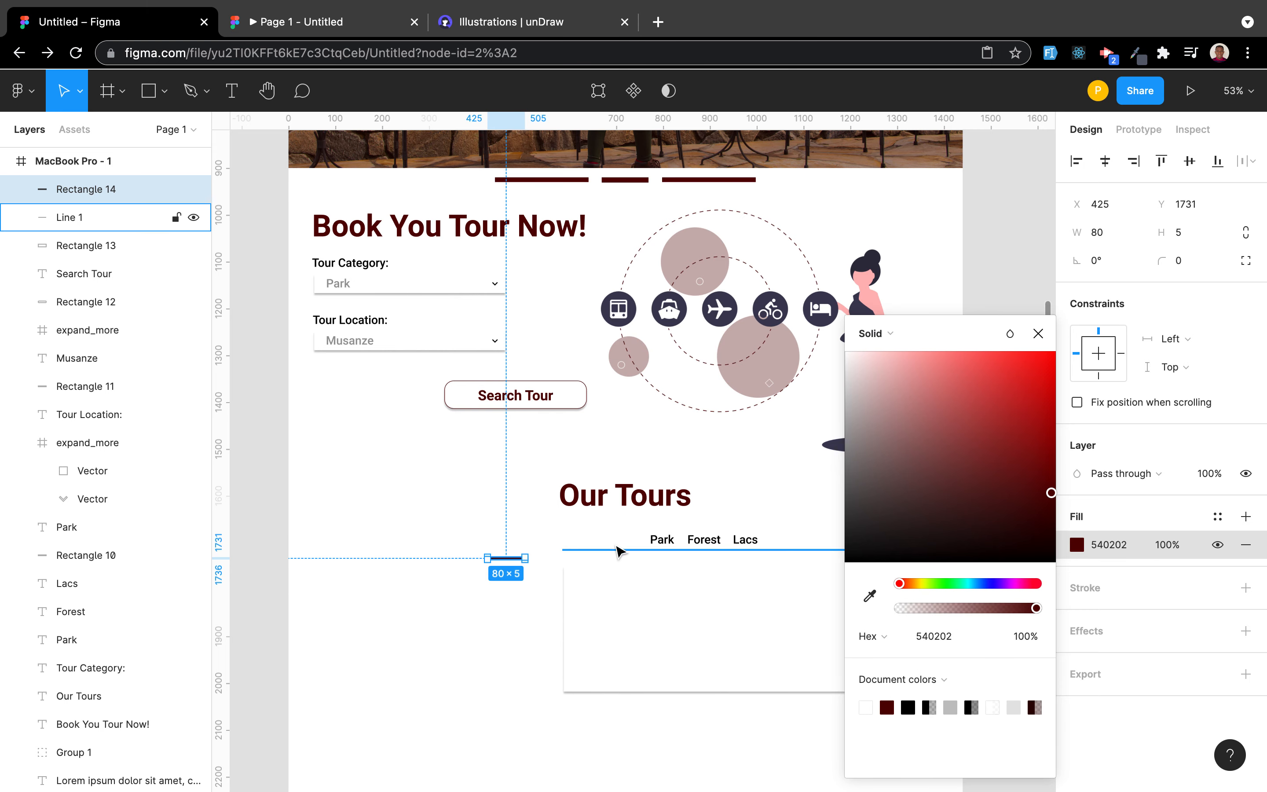
pyautogui.click(616, 548)
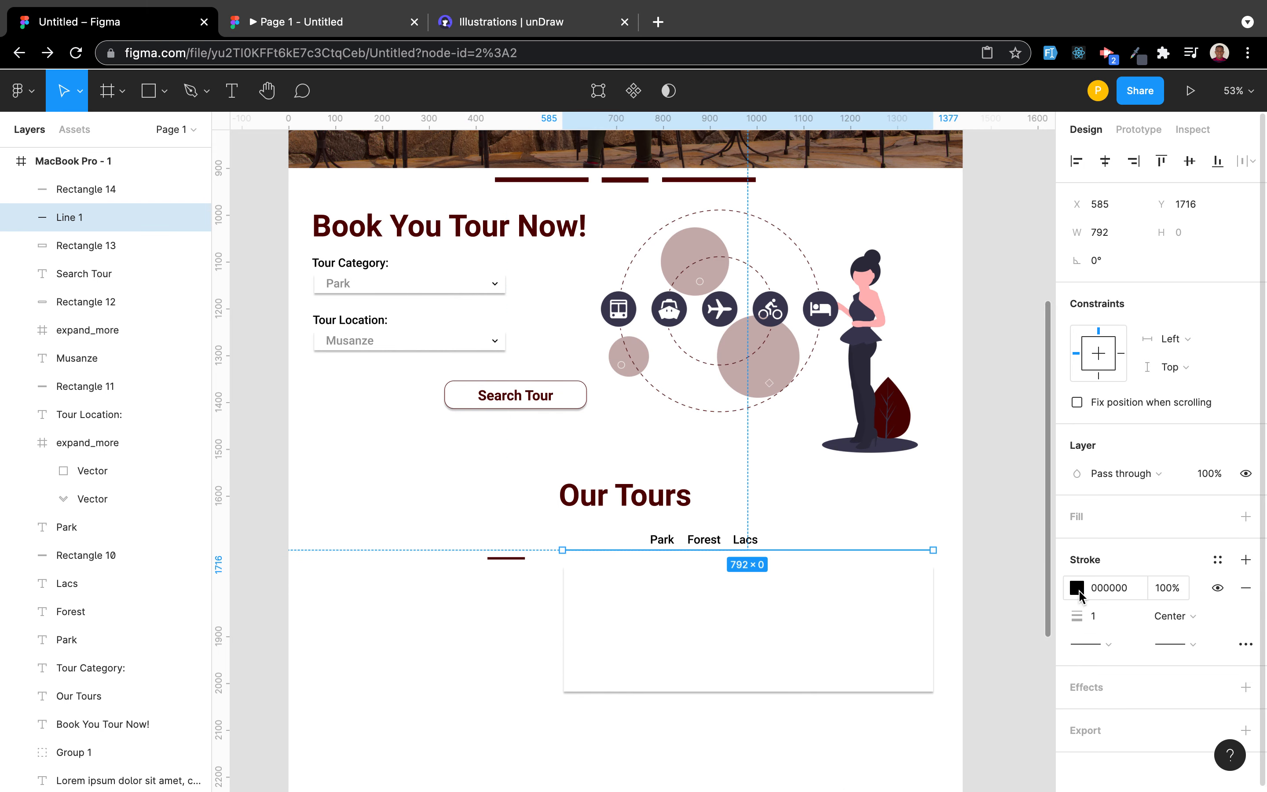
pyautogui.click(1077, 588)
pyautogui.click(889, 706)
# Step: Move the thin maroon rectangle onto the divider line directly beneath the Park label as its underline
pyautogui.click(466, 642)
pyautogui.click(526, 558)
pyautogui.moveTo(527, 560); pyautogui.dragTo(678, 553)
pyautogui.click(338, 613)
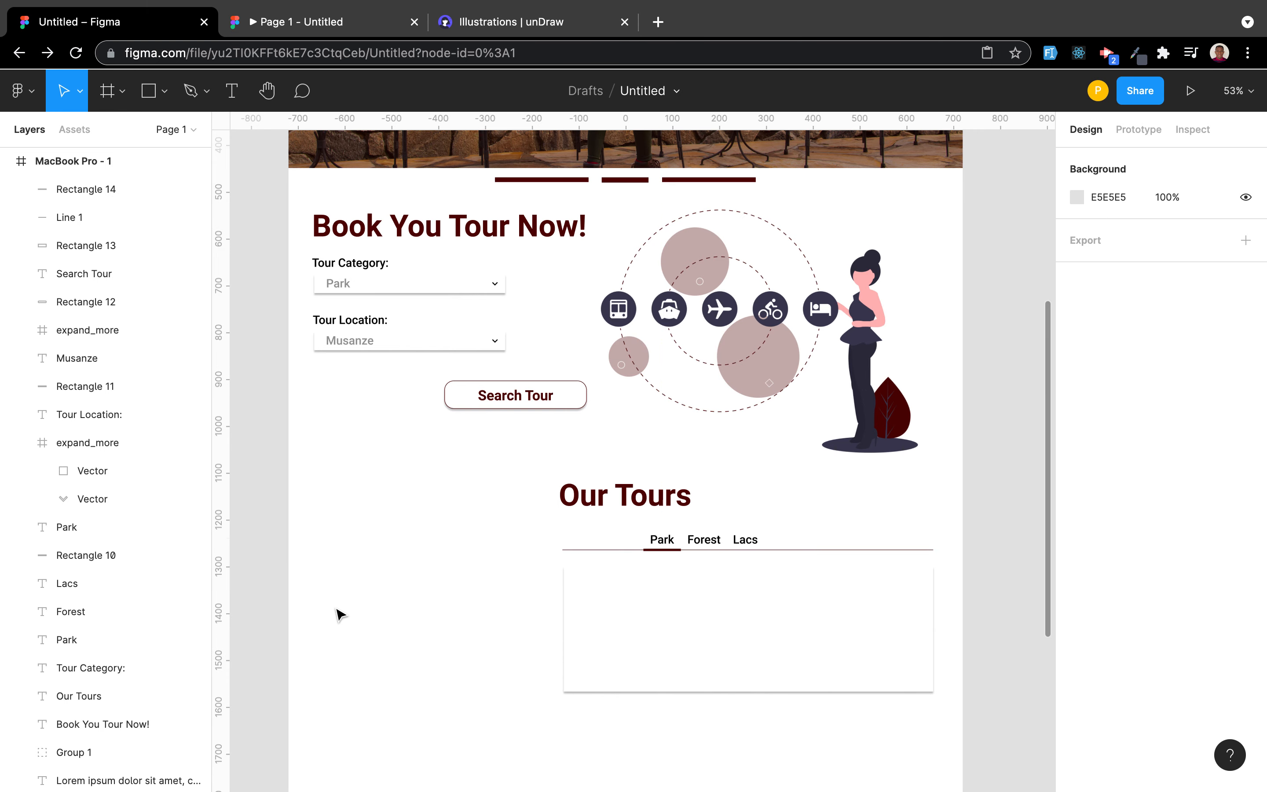
# Step: Switch to the desktop, search for "downloads" and open the Downloads folder in Finder
pyautogui.click(678, 616)
pyautogui.click(499, 550)
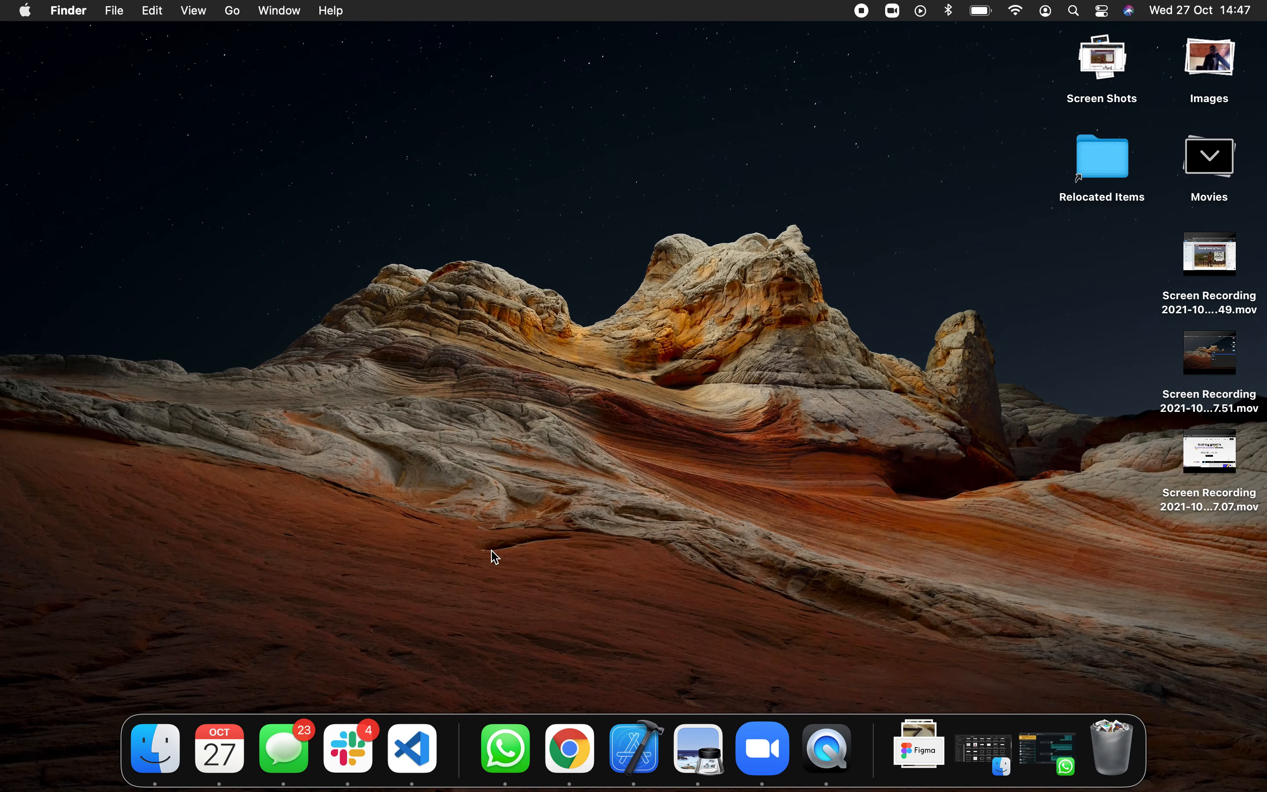
pyautogui.press('super+space')
pyautogui.write('do')
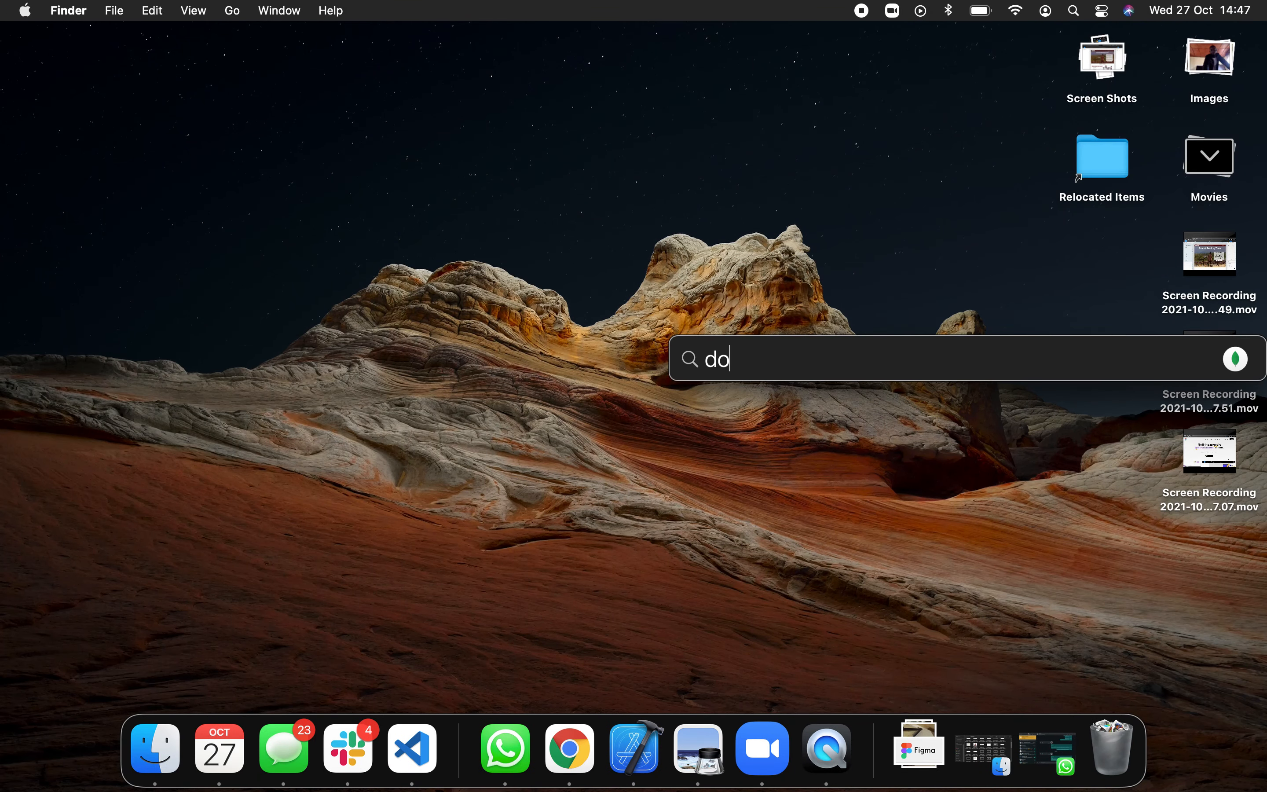
pyautogui.write('wnl')
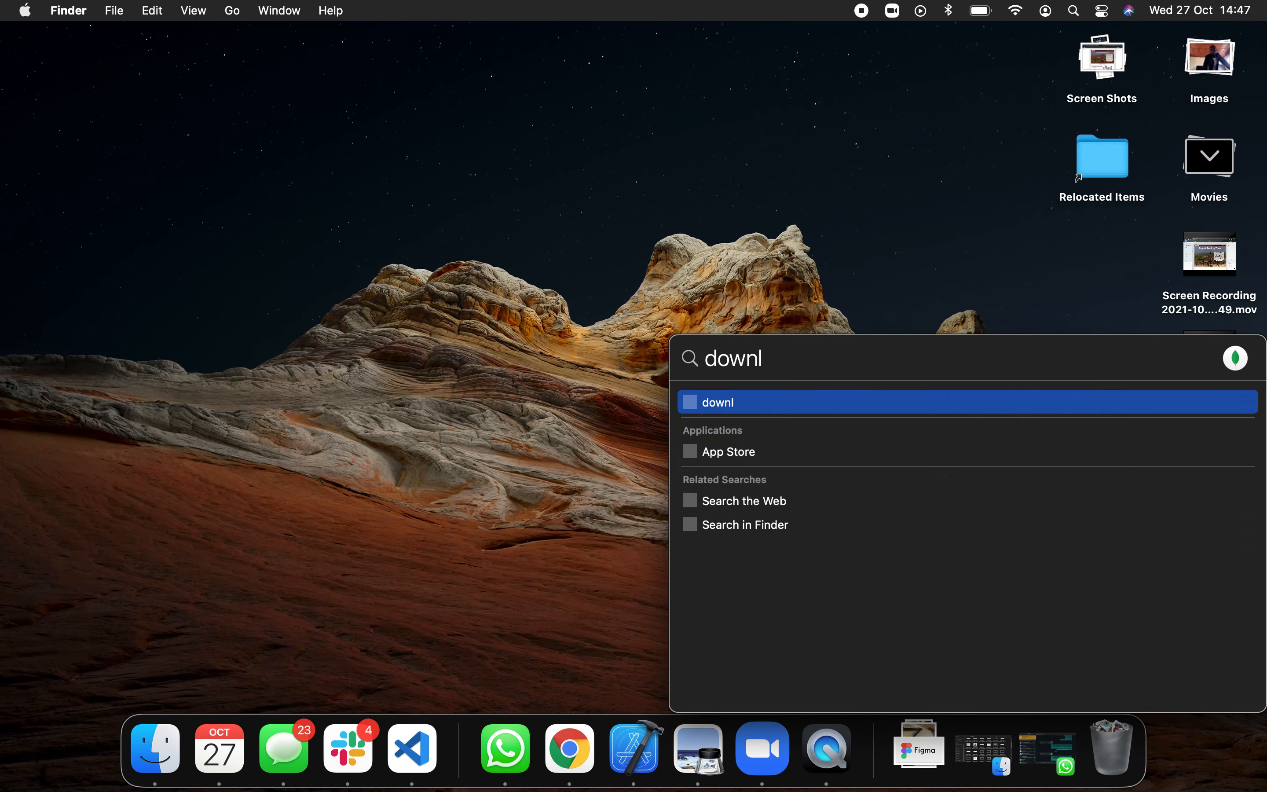
pyautogui.write('oads')
pyautogui.press('Return')
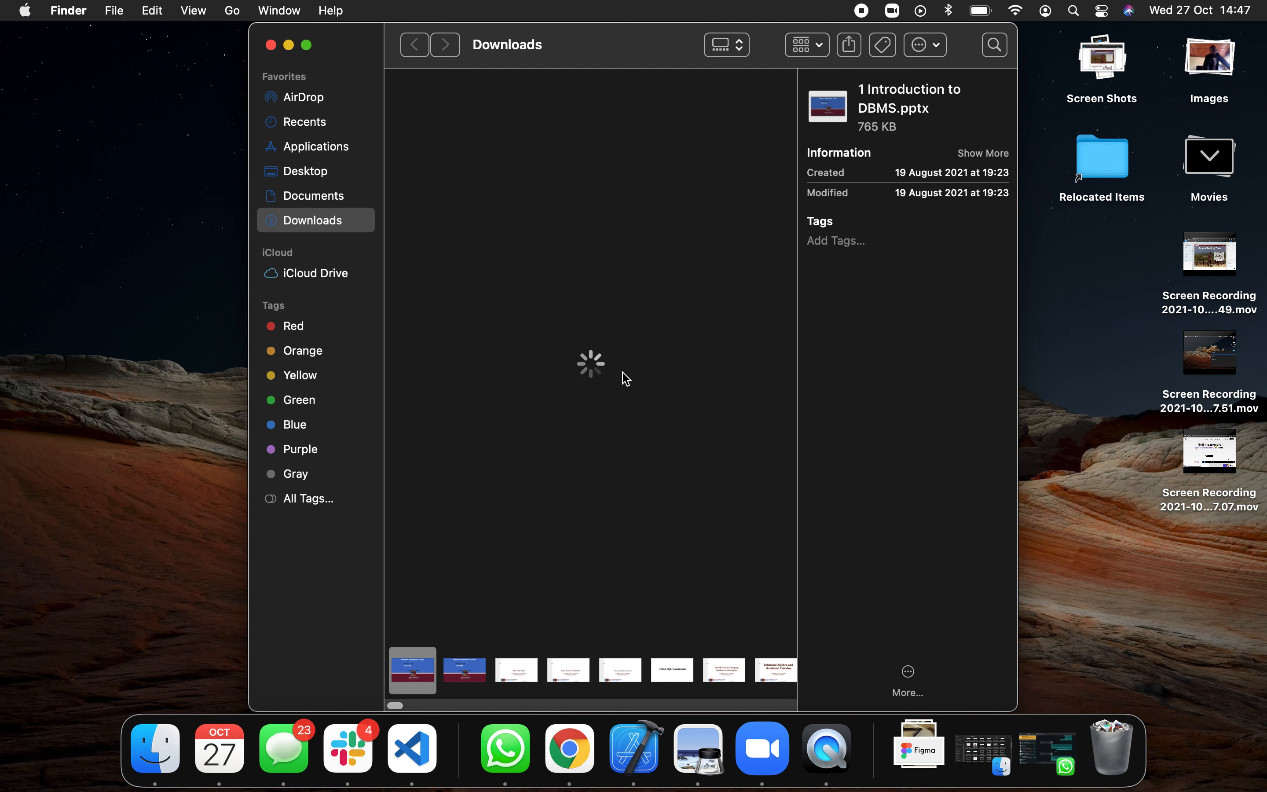
# Step: Copy the JPEG photo of the gorilla sitting beside tree trunks from the Downloads folder and return to the Figma design
pyautogui.hscroll(10, 709, 676)
pyautogui.hscroll(15, 709, 676)
pyautogui.hscroll(8, 708, 681)
pyautogui.hscroll(-5, 710, 680)
pyautogui.hscroll(-5, 708, 681)
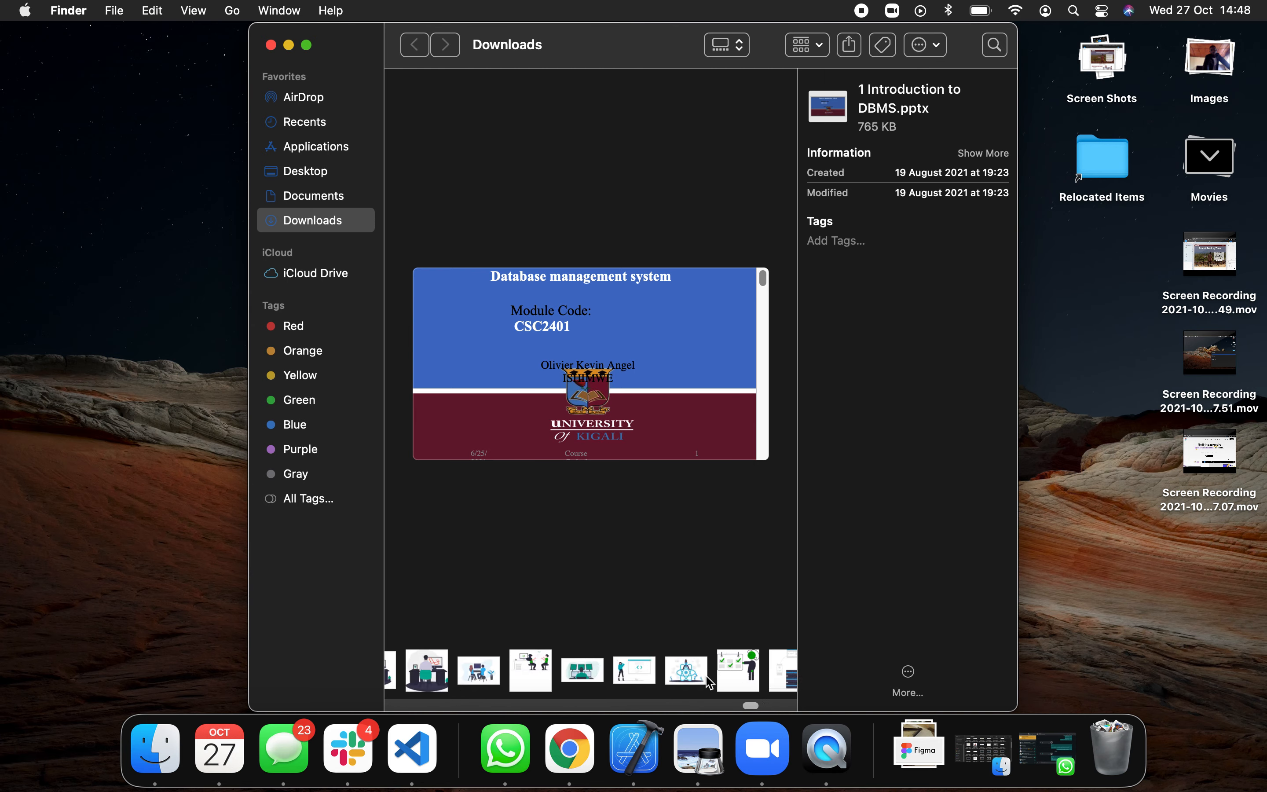
pyautogui.hscroll(-3, 709, 681)
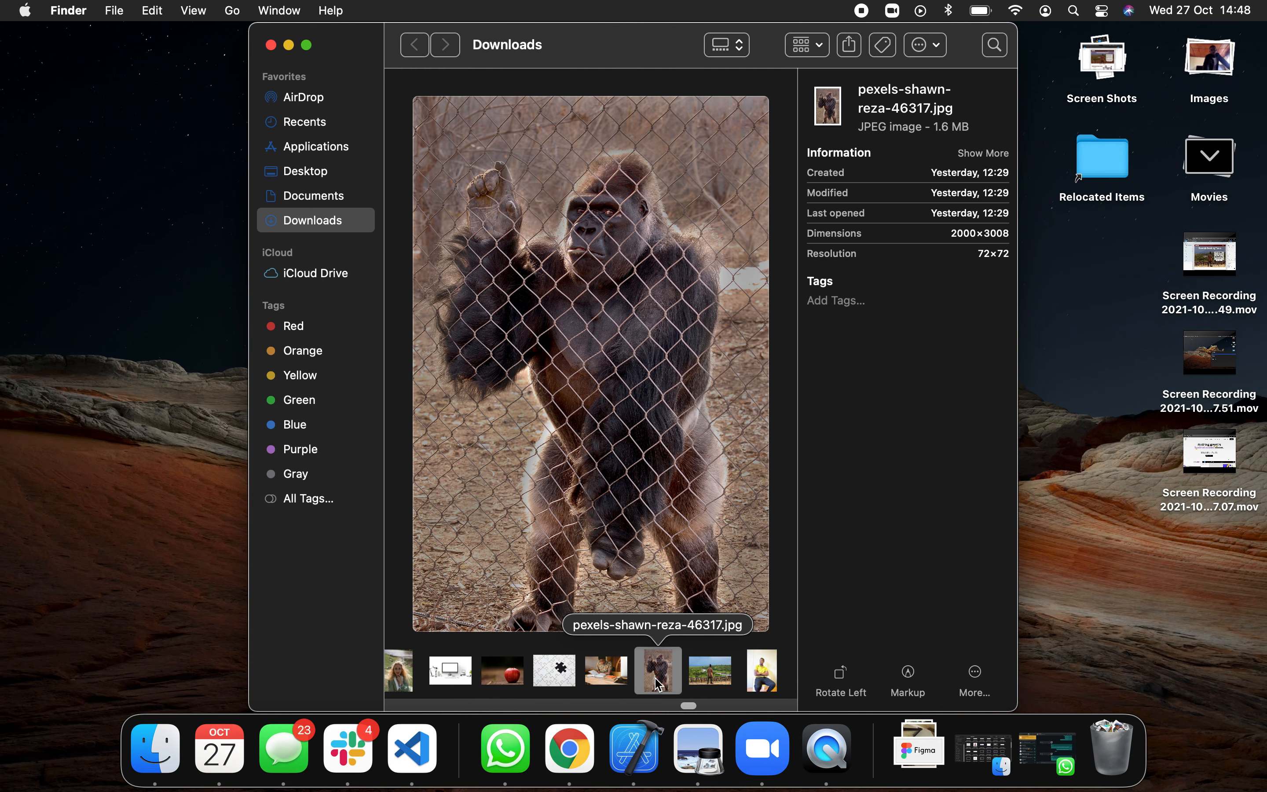
pyautogui.hscroll(-5, 658, 684)
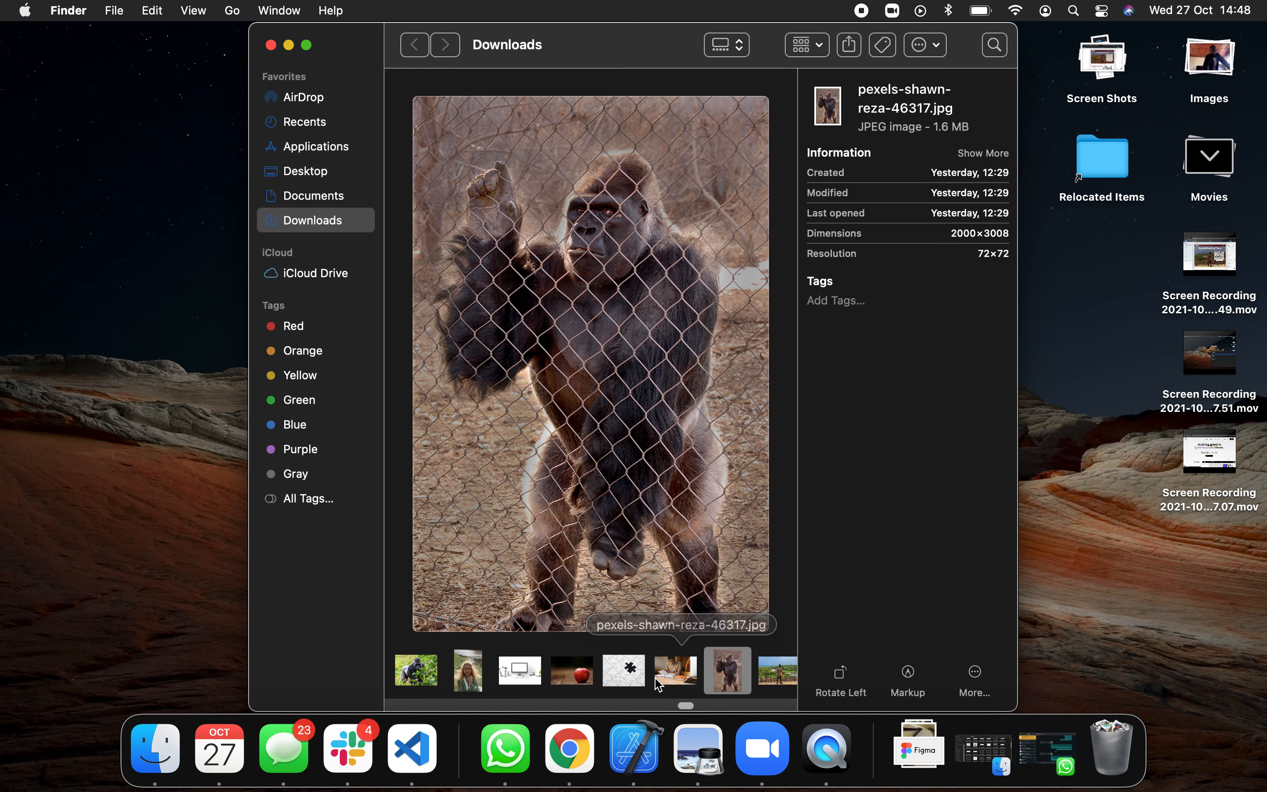
pyautogui.click(524, 671)
pyautogui.rightClick(616, 423)
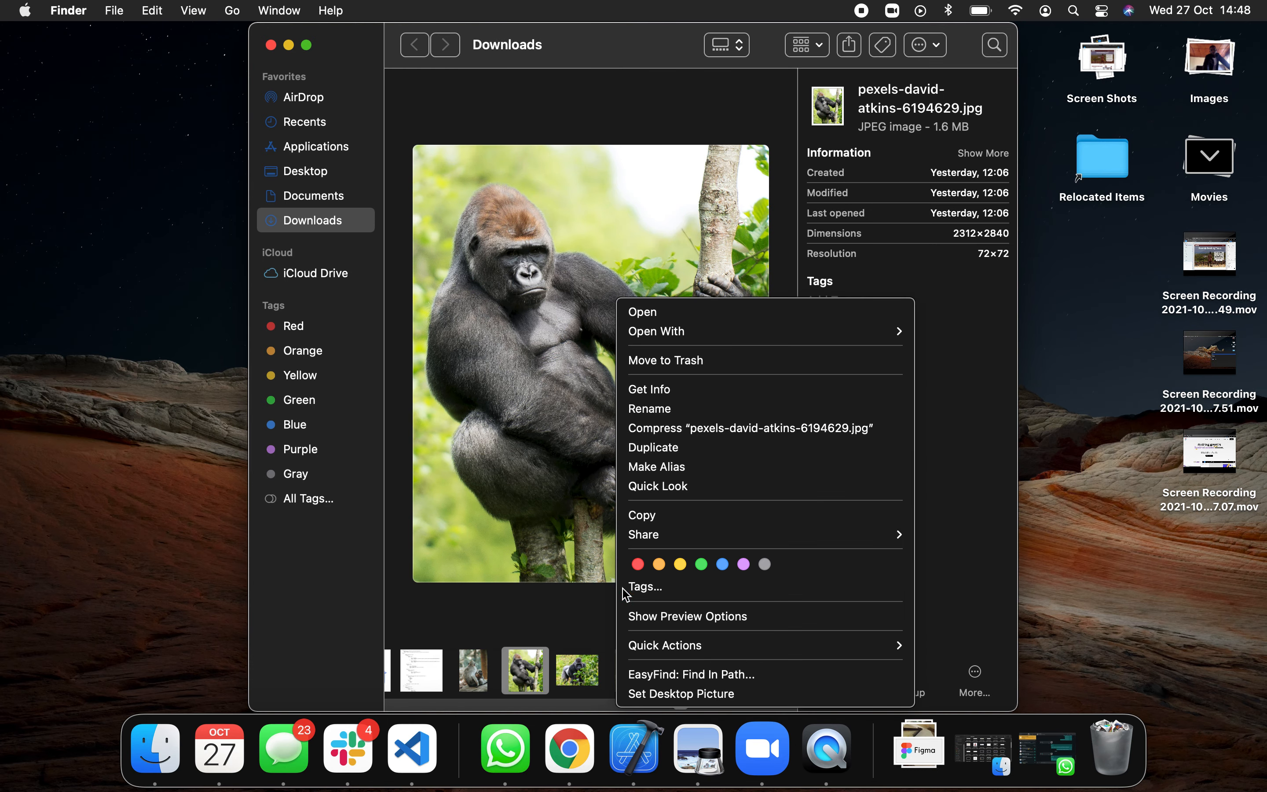
pyautogui.rightClick(524, 676)
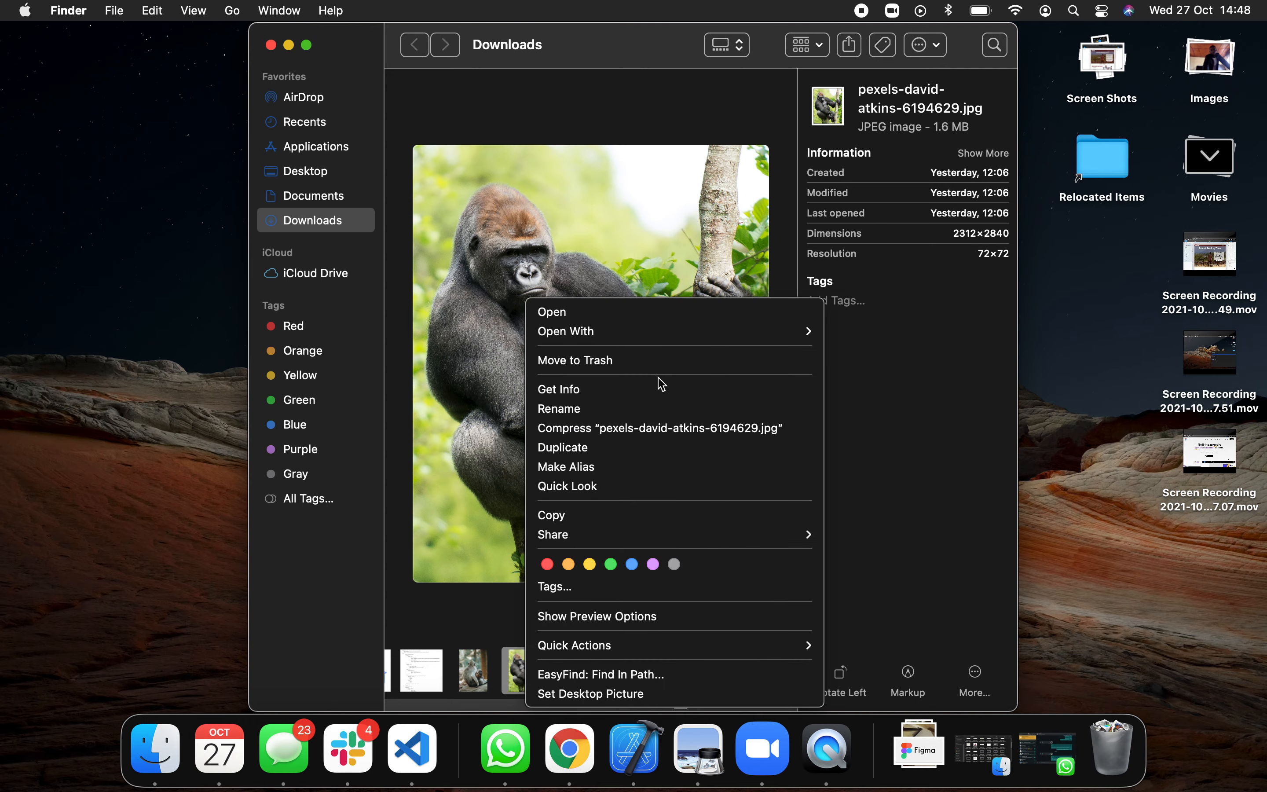
pyautogui.click(601, 516)
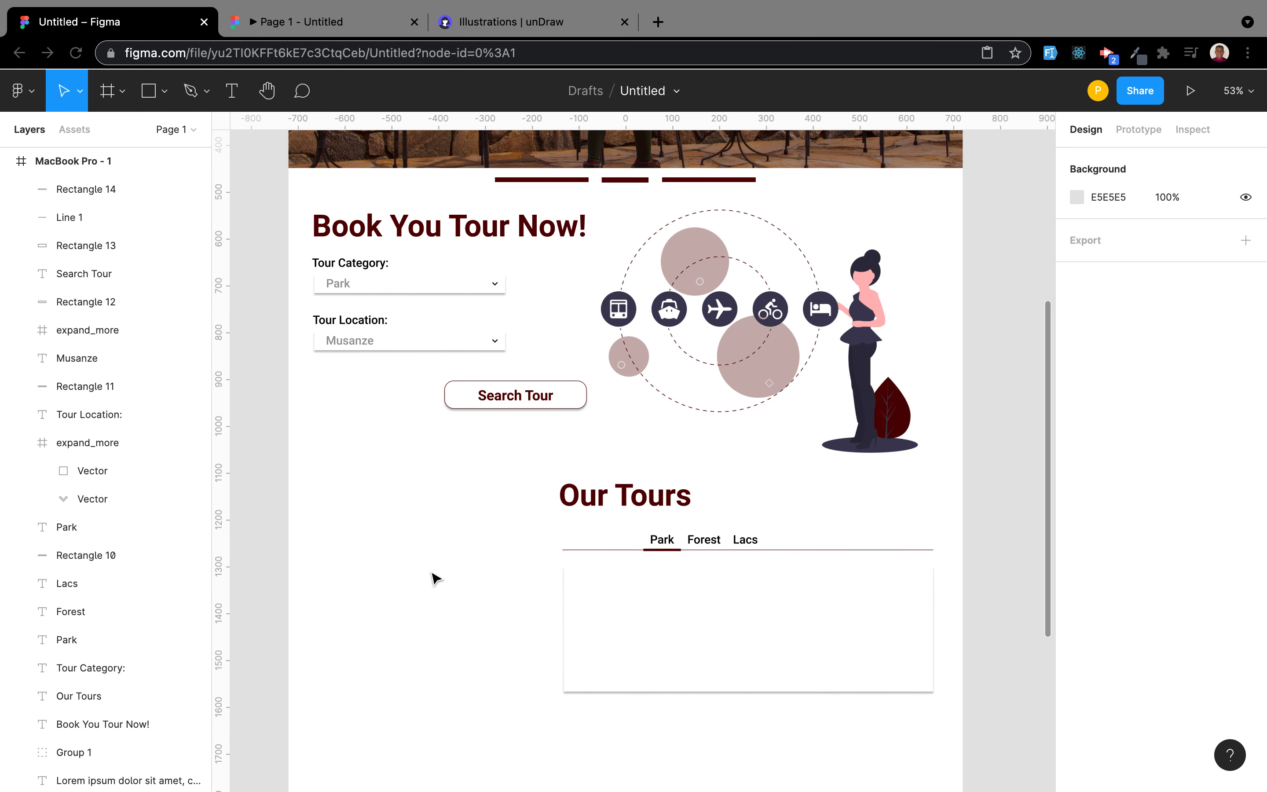
pyautogui.click(435, 578)
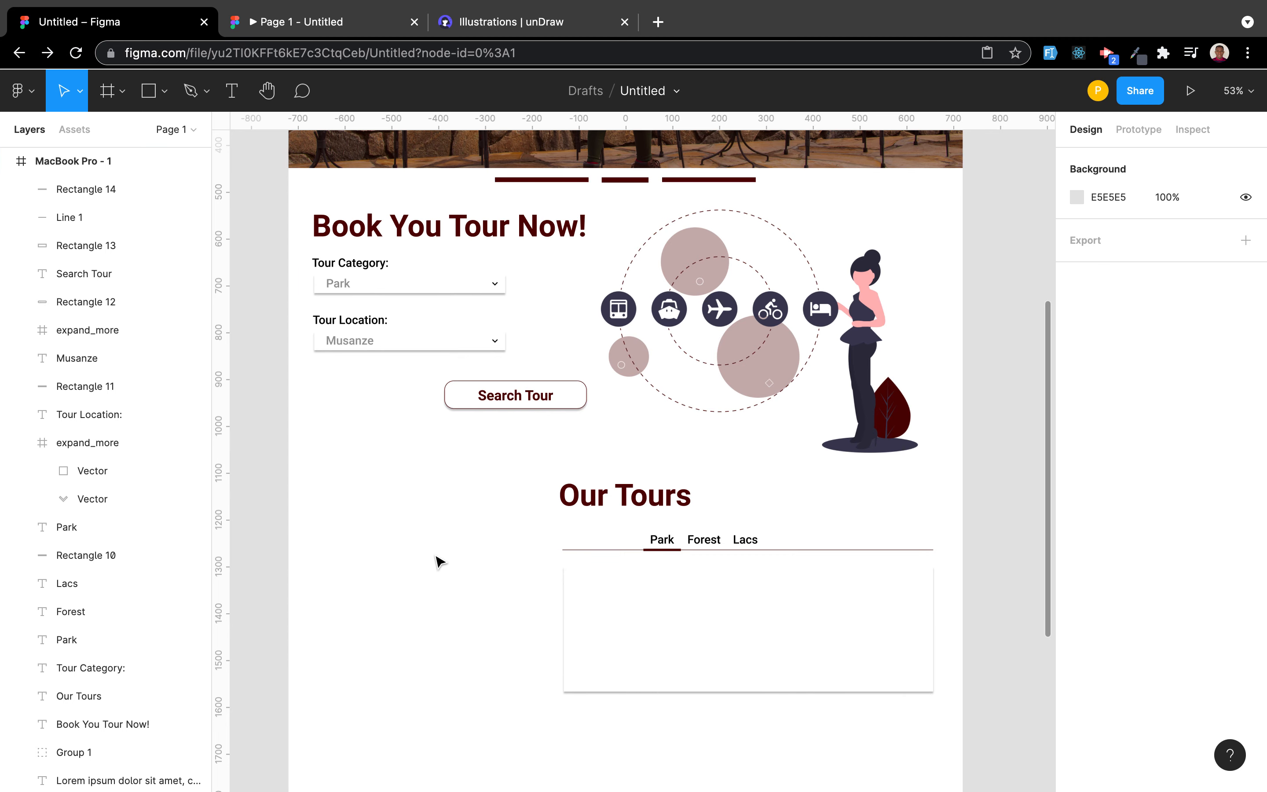
# Step: Paste the gorilla photo, scale it down to about 220 × 267 and fit it into the card's left end
pyautogui.hotkey('ctrl', 'v')
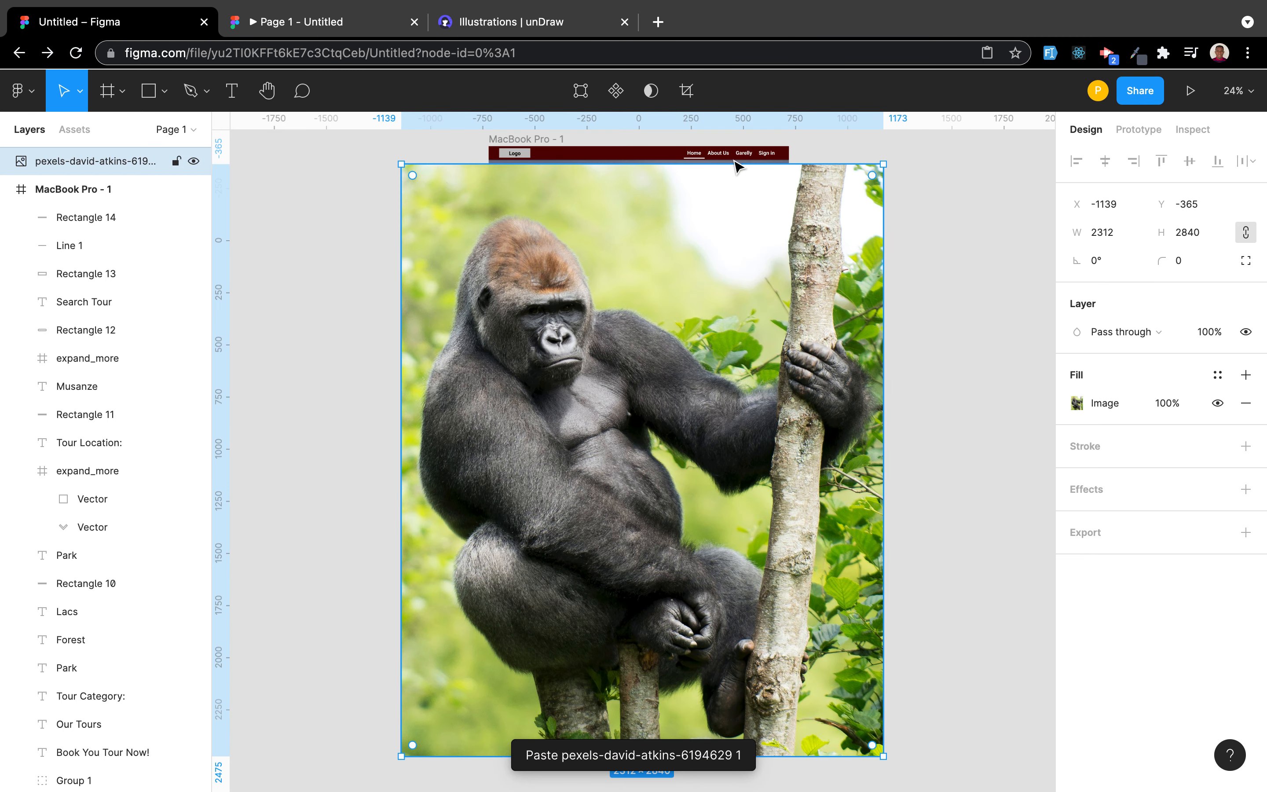
pyautogui.moveTo(882, 164); pyautogui.dragTo(657, 544)
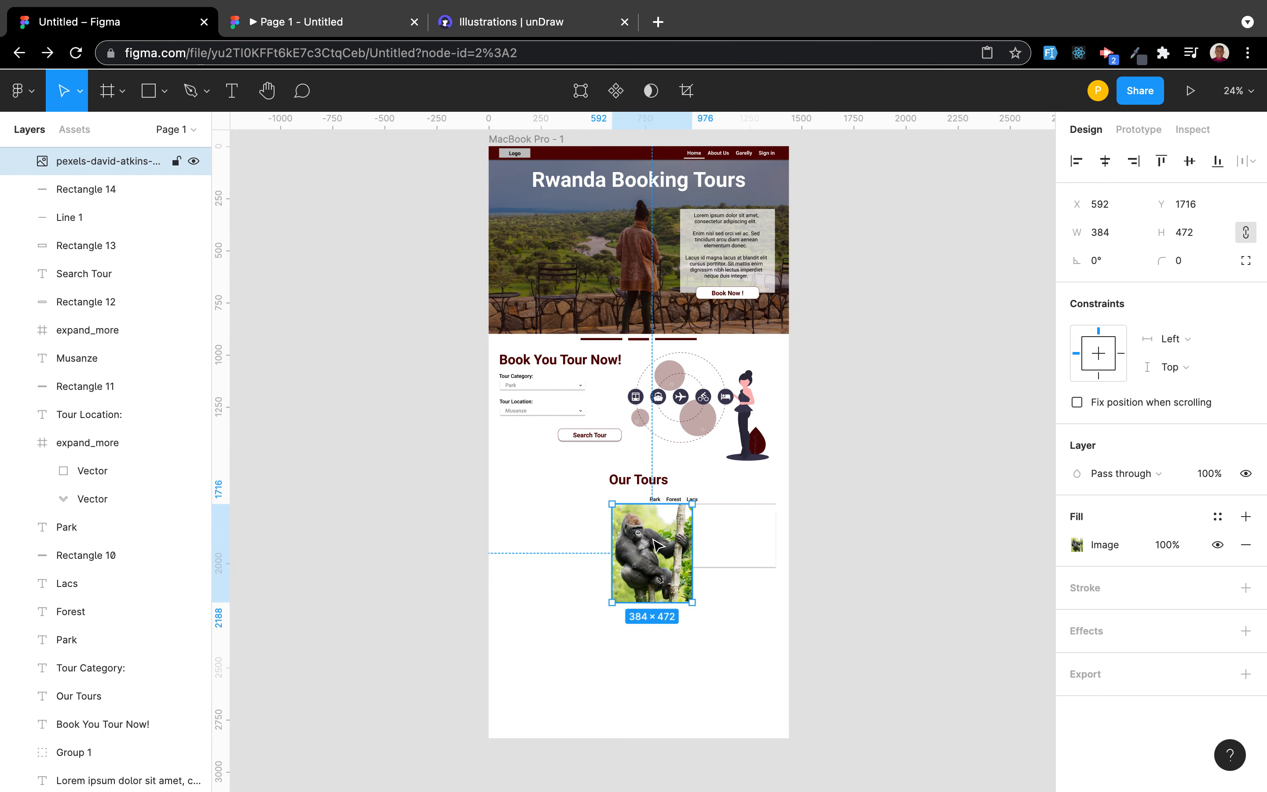
pyautogui.scroll(5, 652, 548)
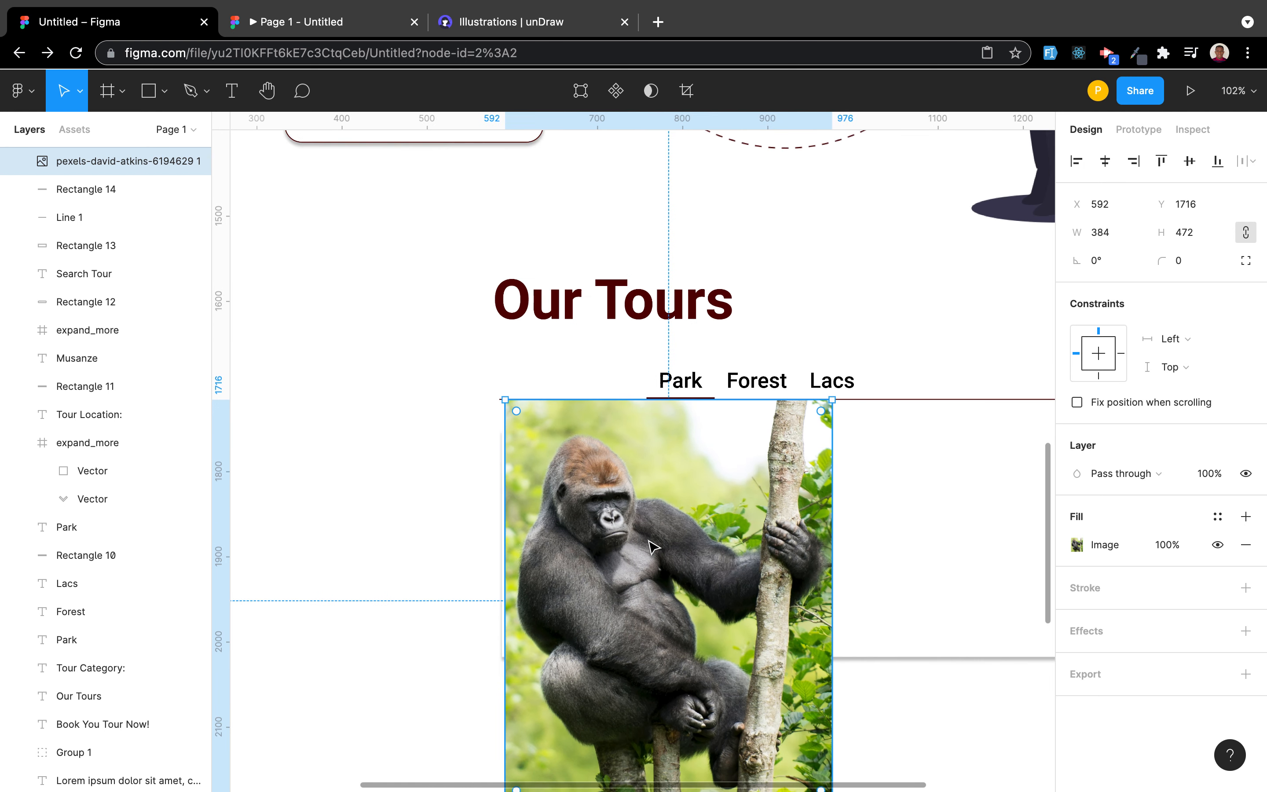
pyautogui.scroll(-3, 652, 547)
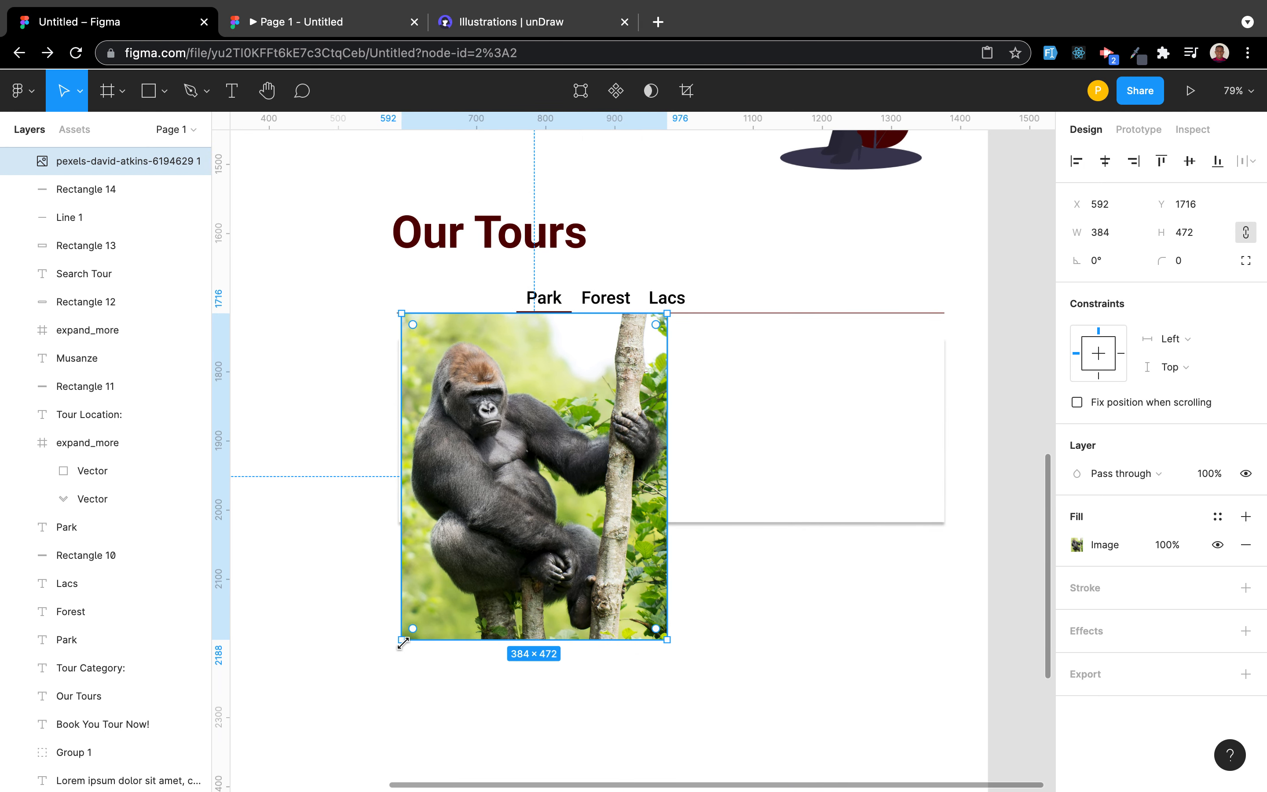
pyautogui.moveTo(403, 640); pyautogui.dragTo(499, 523)
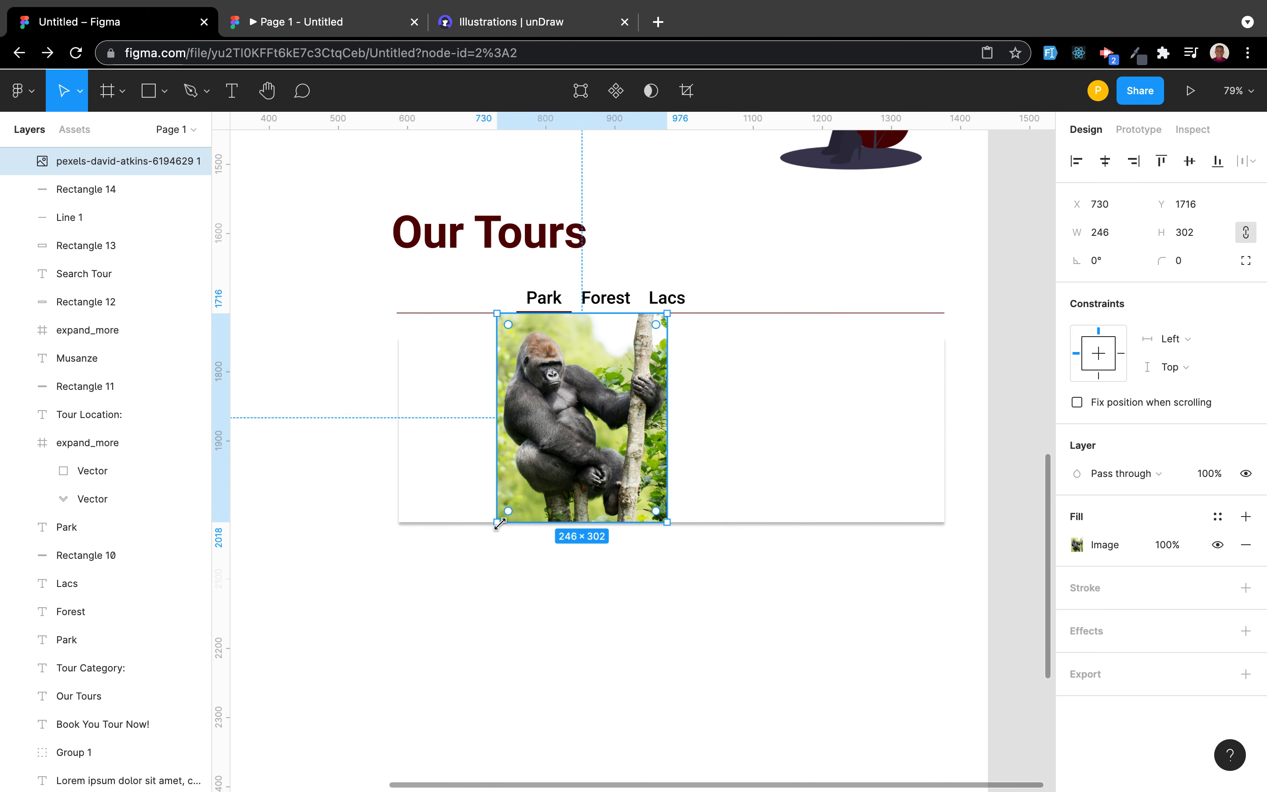
pyautogui.moveTo(551, 411); pyautogui.dragTo(495, 437)
pyautogui.moveTo(571, 547); pyautogui.dragTo(552, 521)
pyautogui.click(662, 634)
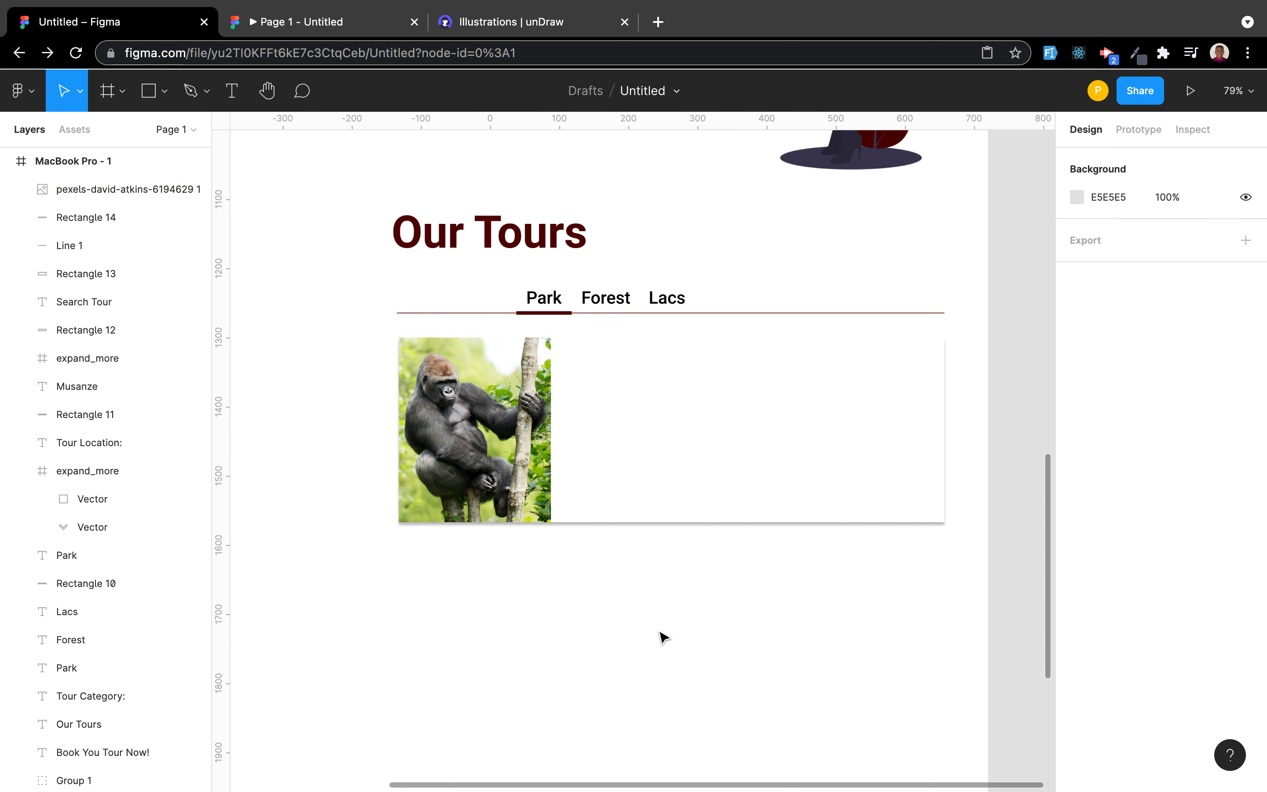
# Step: Add a drop shadow effect to the gorilla photo on the card
pyautogui.click(489, 482)
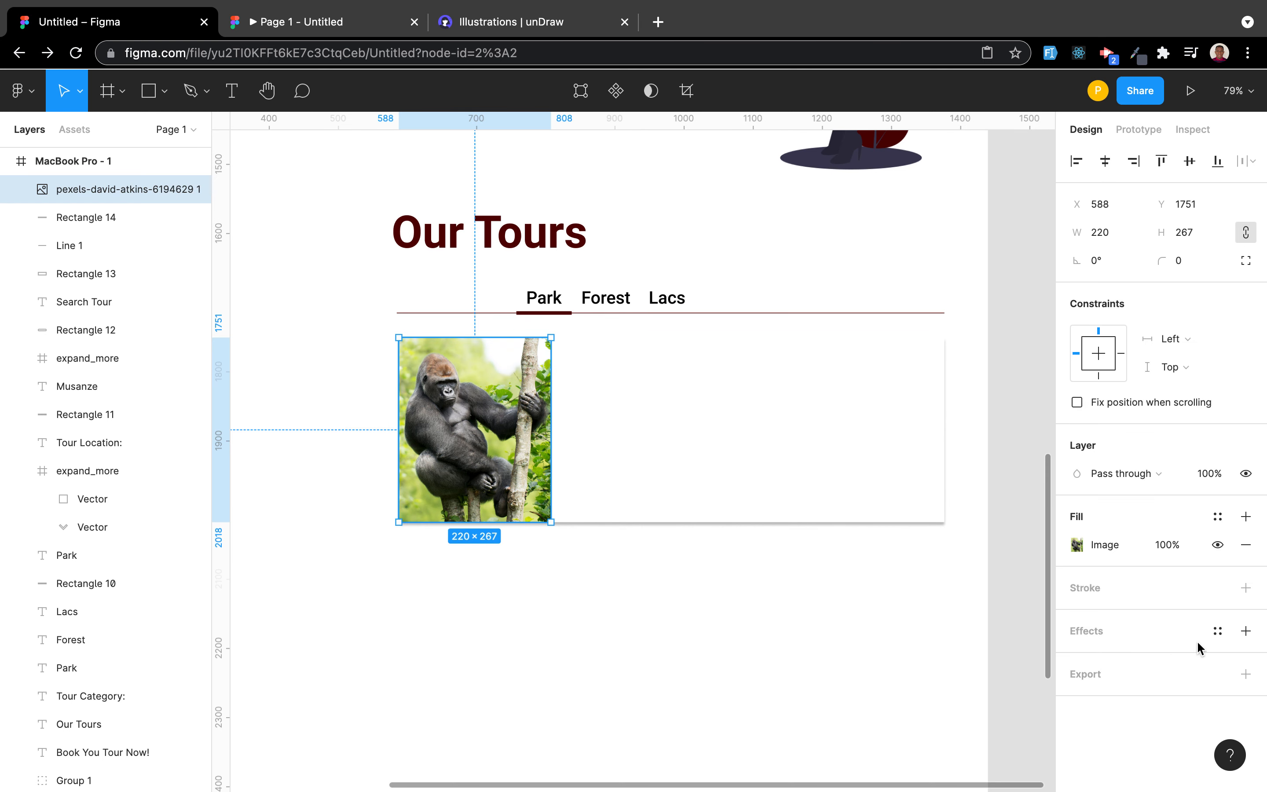
pyautogui.click(1246, 631)
pyautogui.click(784, 703)
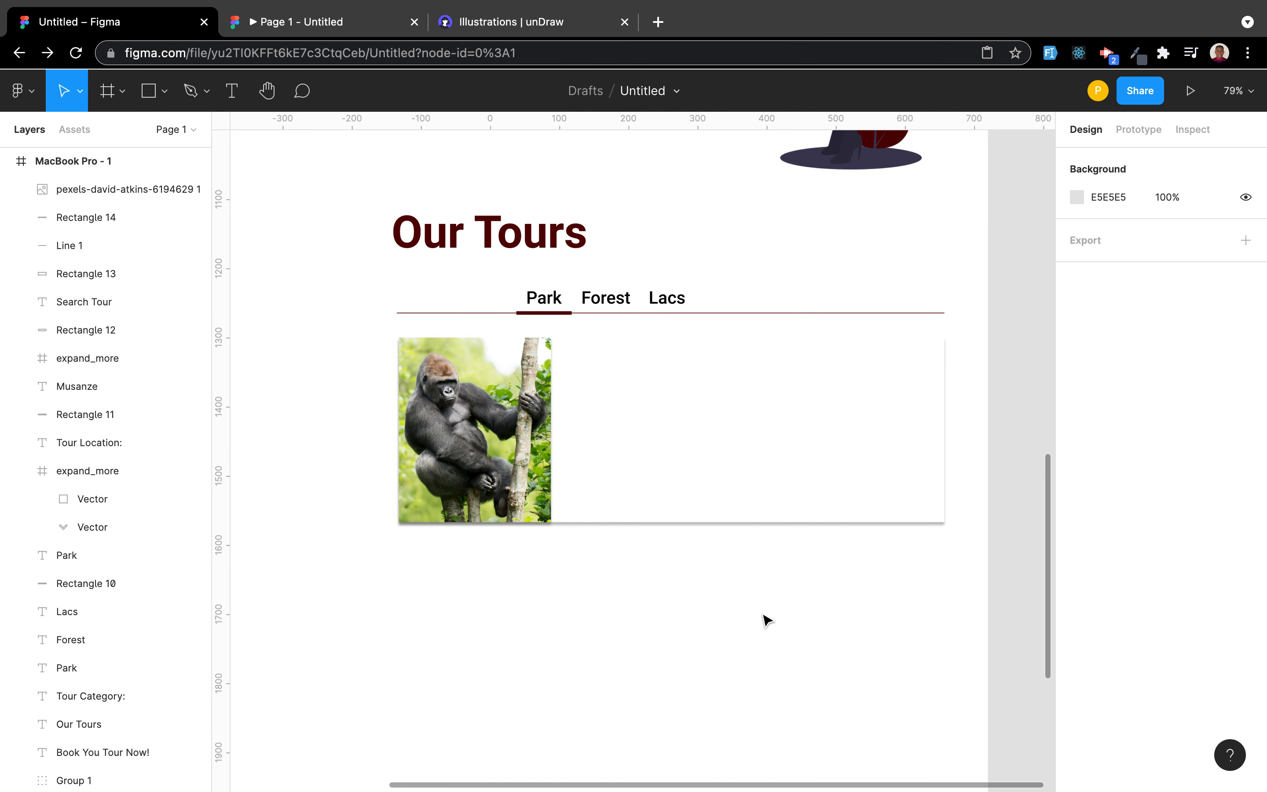
# Step: Duplicate the Park tab label, place the copy on the card beside the photo and raise it above the card in the layer order
pyautogui.click(548, 297)
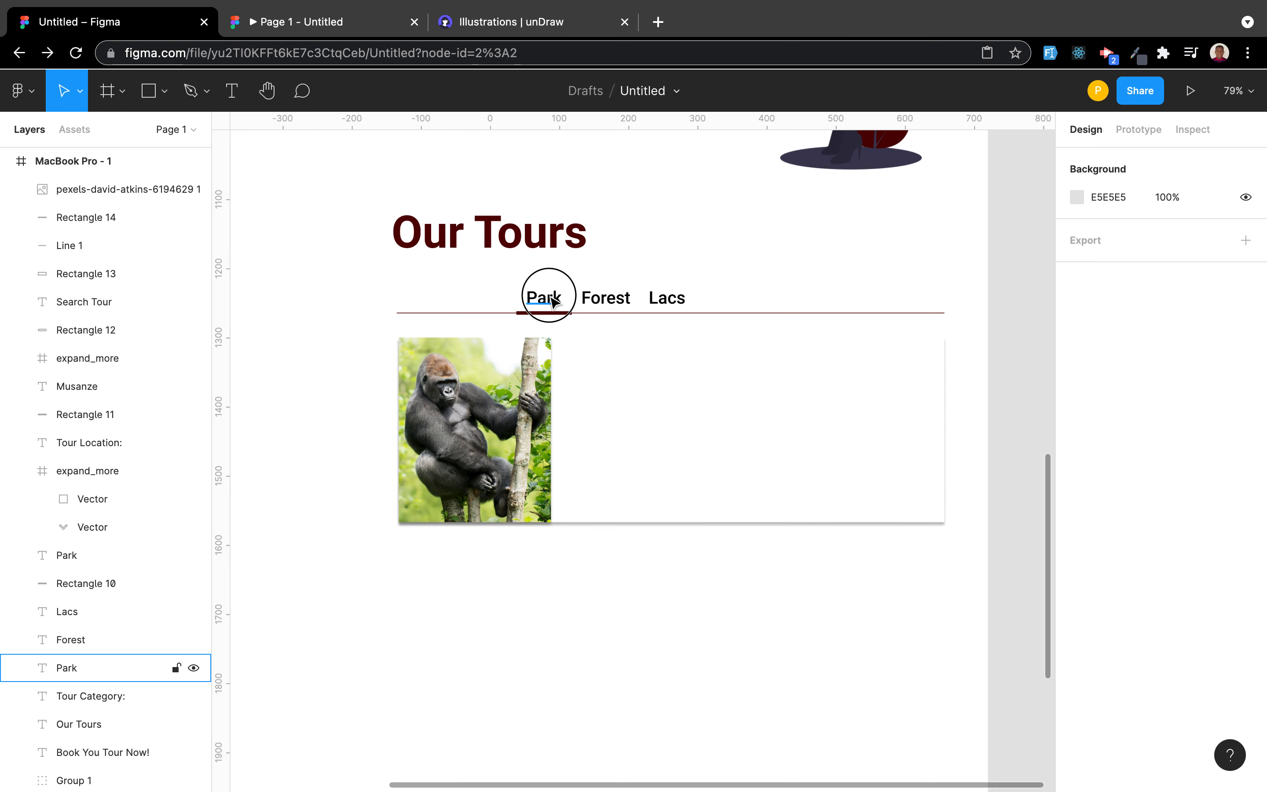
pyautogui.press('super+v')
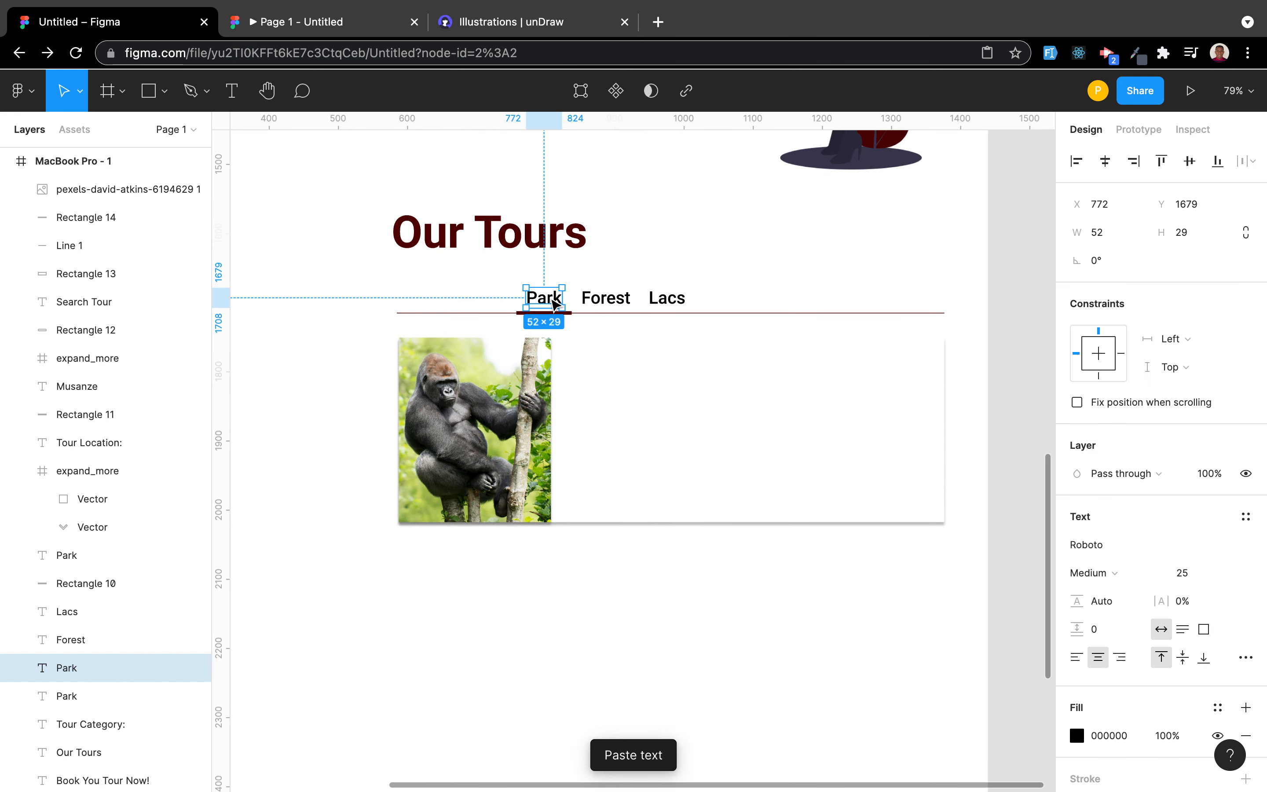
pyautogui.moveTo(550, 297); pyautogui.dragTo(597, 378)
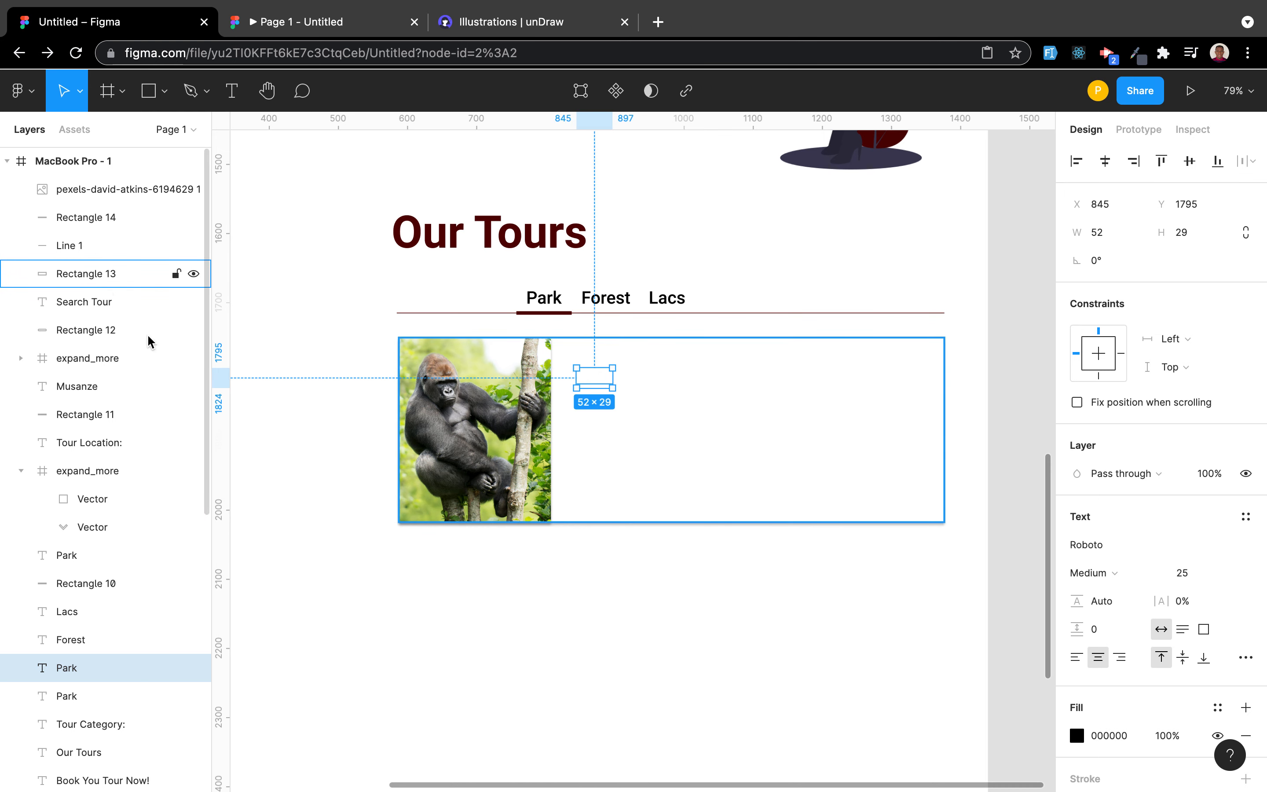
pyautogui.moveTo(67, 676); pyautogui.dragTo(126, 218)
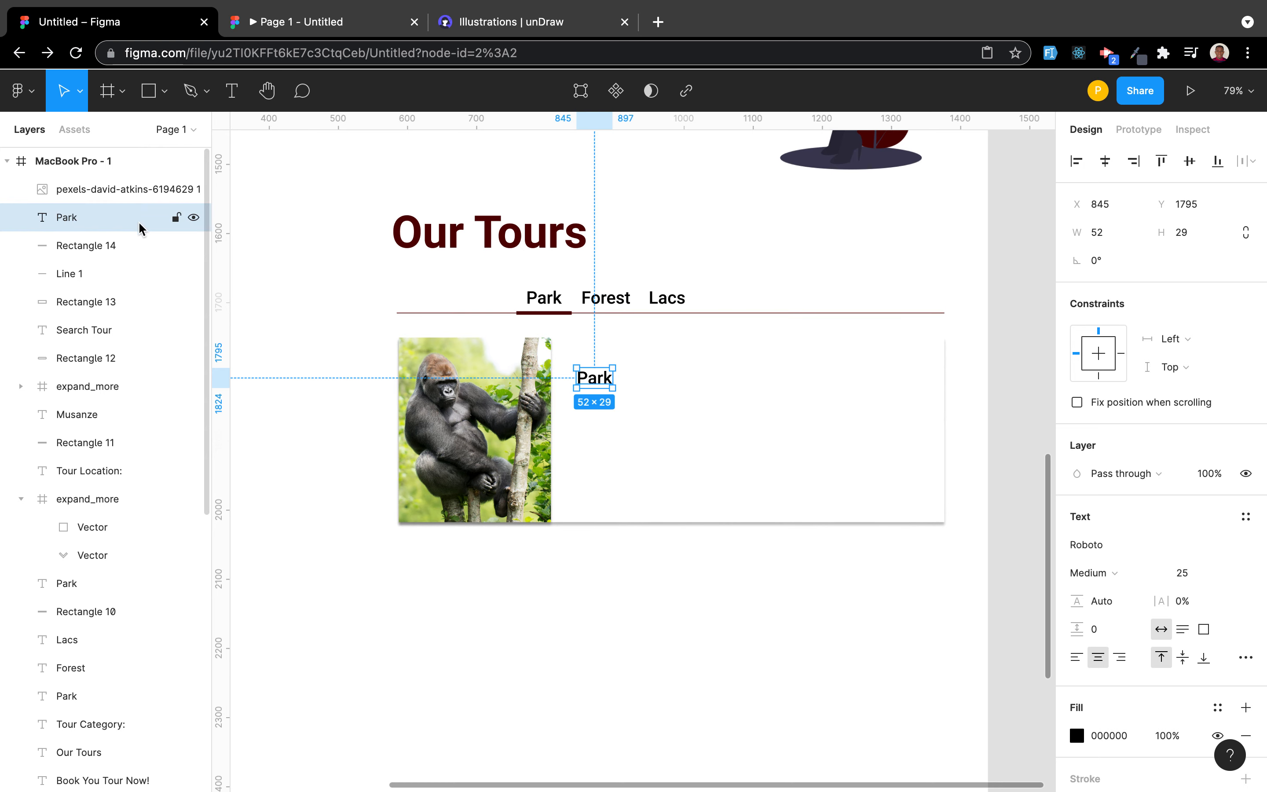
# Step: Move the copied Park label up near the card's upper edge and change its text to "Forest Nyungwe Tour"
pyautogui.click(685, 402)
pyautogui.moveTo(585, 376)
pyautogui.mouseDown()
pyautogui.moveTo(579, 359)
pyautogui.moveTo(589, 374)
pyautogui.moveTo(594, 354)
pyautogui.mouseUp()
pyautogui.click(595, 385)
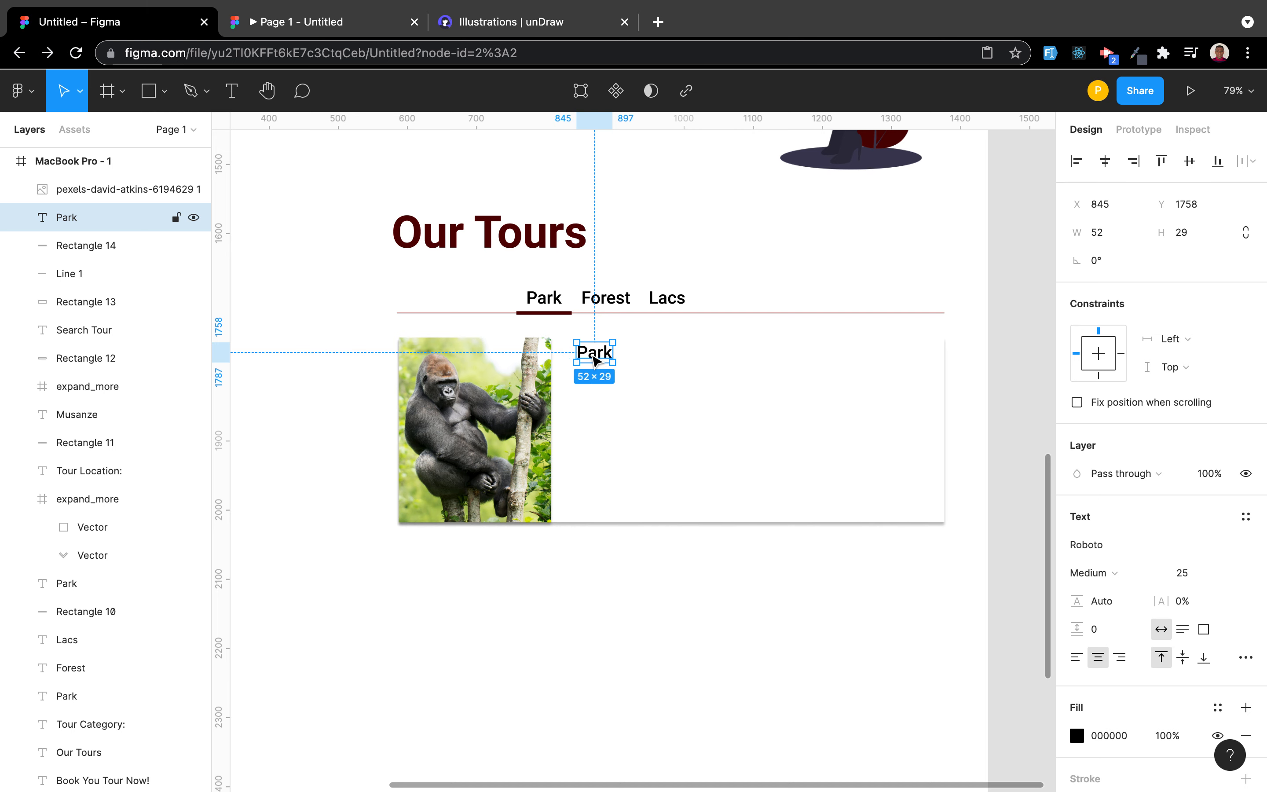
pyautogui.doubleClick(591, 354)
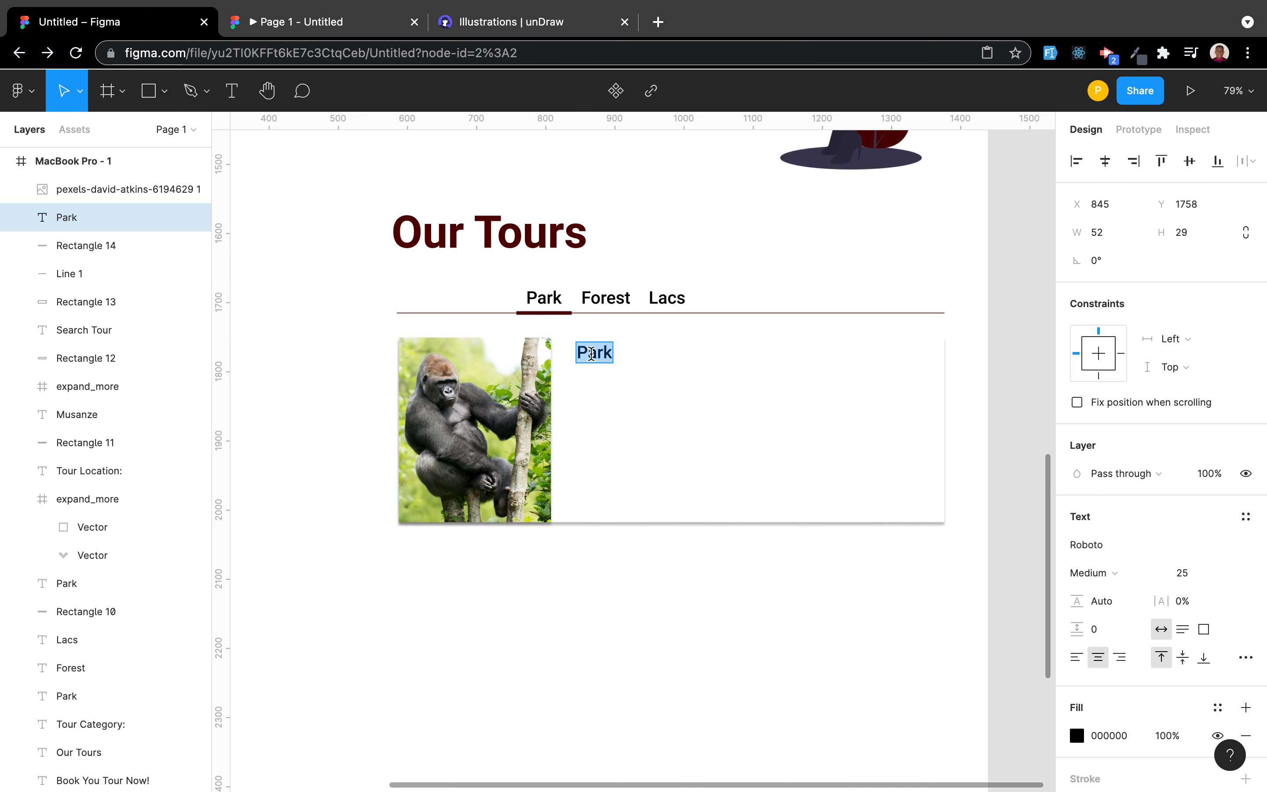
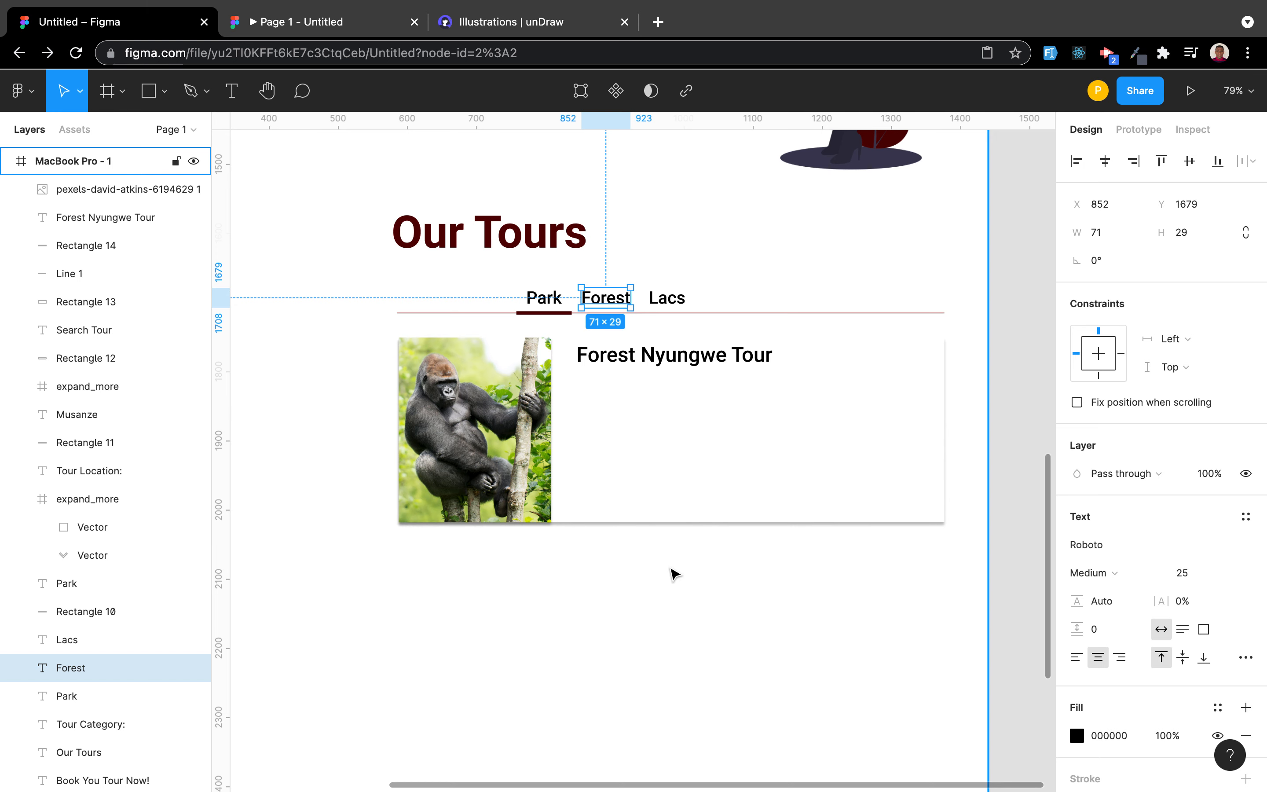
# Step: Copy the Forest tab label onto the card below the tour title, raise it above the card and line it up with the title's left edge
pyautogui.moveTo(607, 307); pyautogui.dragTo(622, 417)
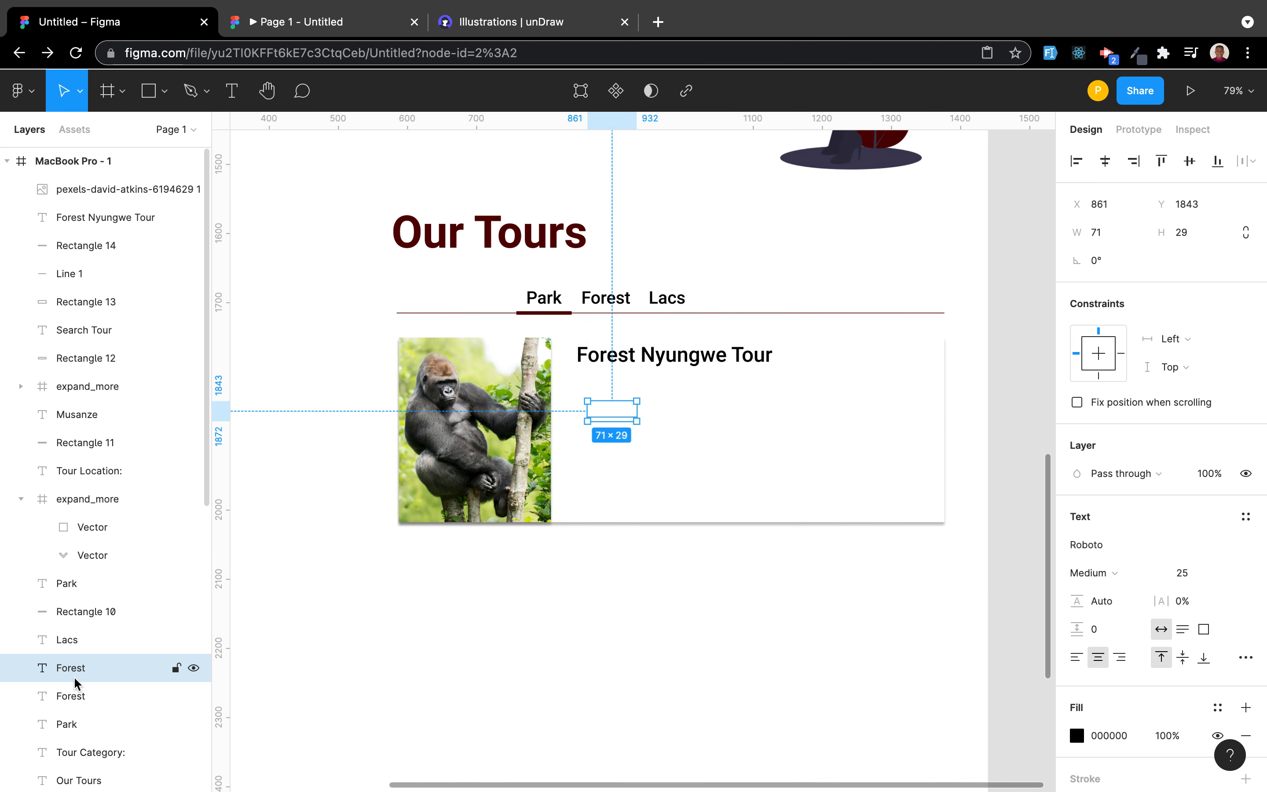
pyautogui.moveTo(74, 673); pyautogui.dragTo(99, 203)
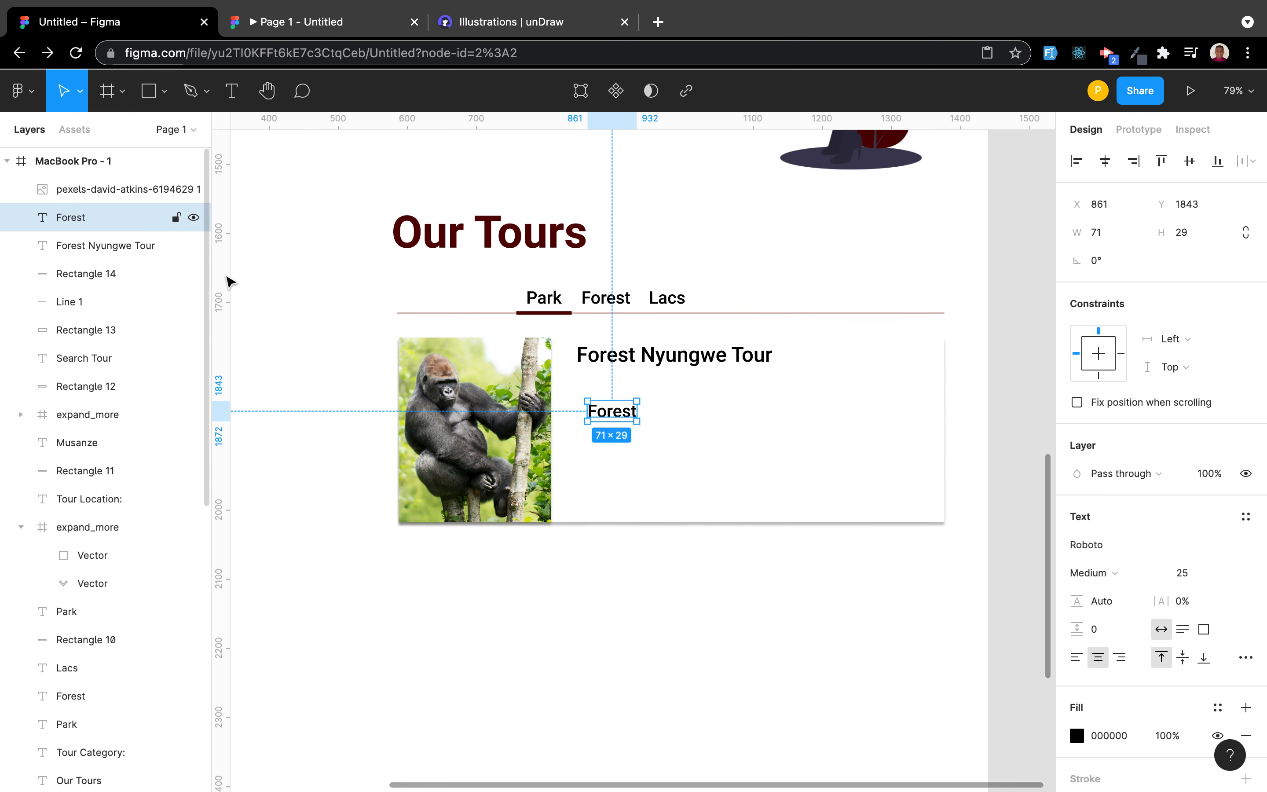
pyautogui.click(701, 405)
pyautogui.click(605, 411)
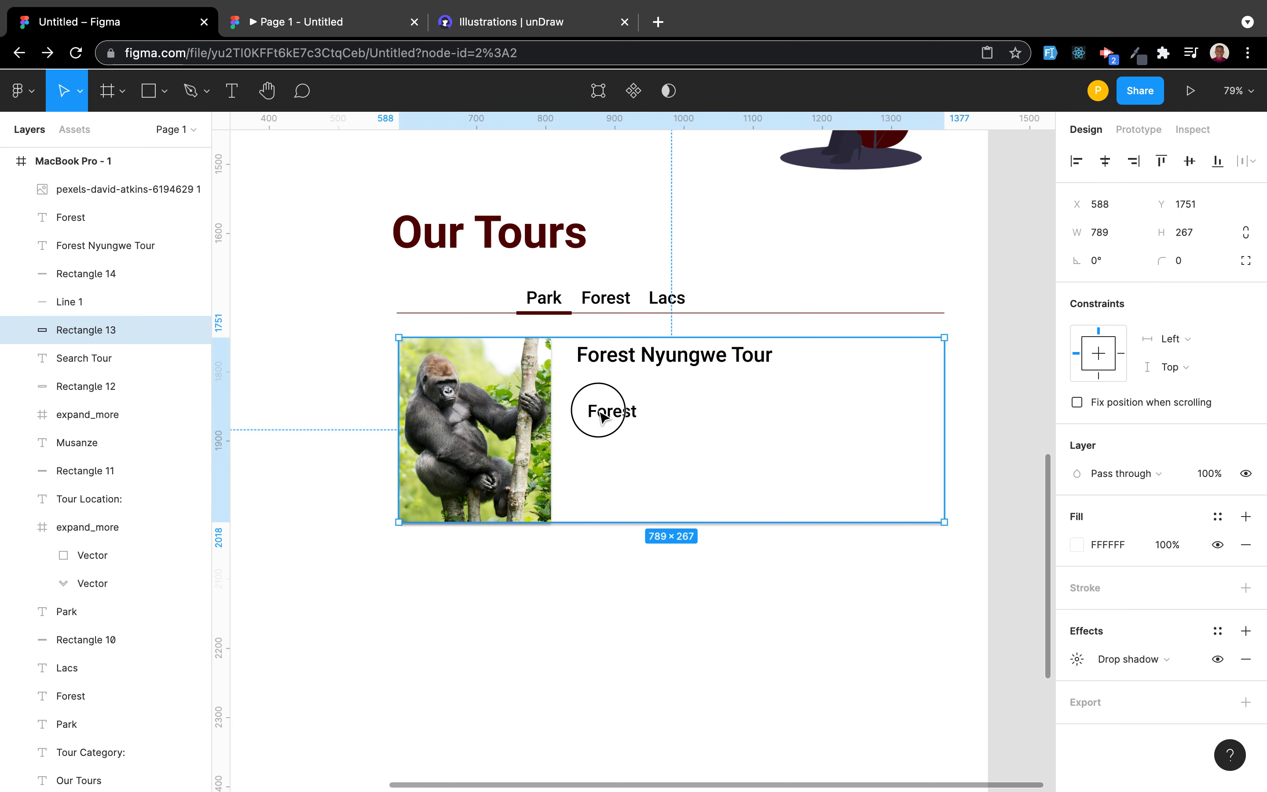
pyautogui.moveTo(609, 410); pyautogui.dragTo(600, 412)
# Step: Change the copied Forest label's text to "Date :", left-align the text and realign it with the tour title's left edge
pyautogui.doubleClick(600, 411)
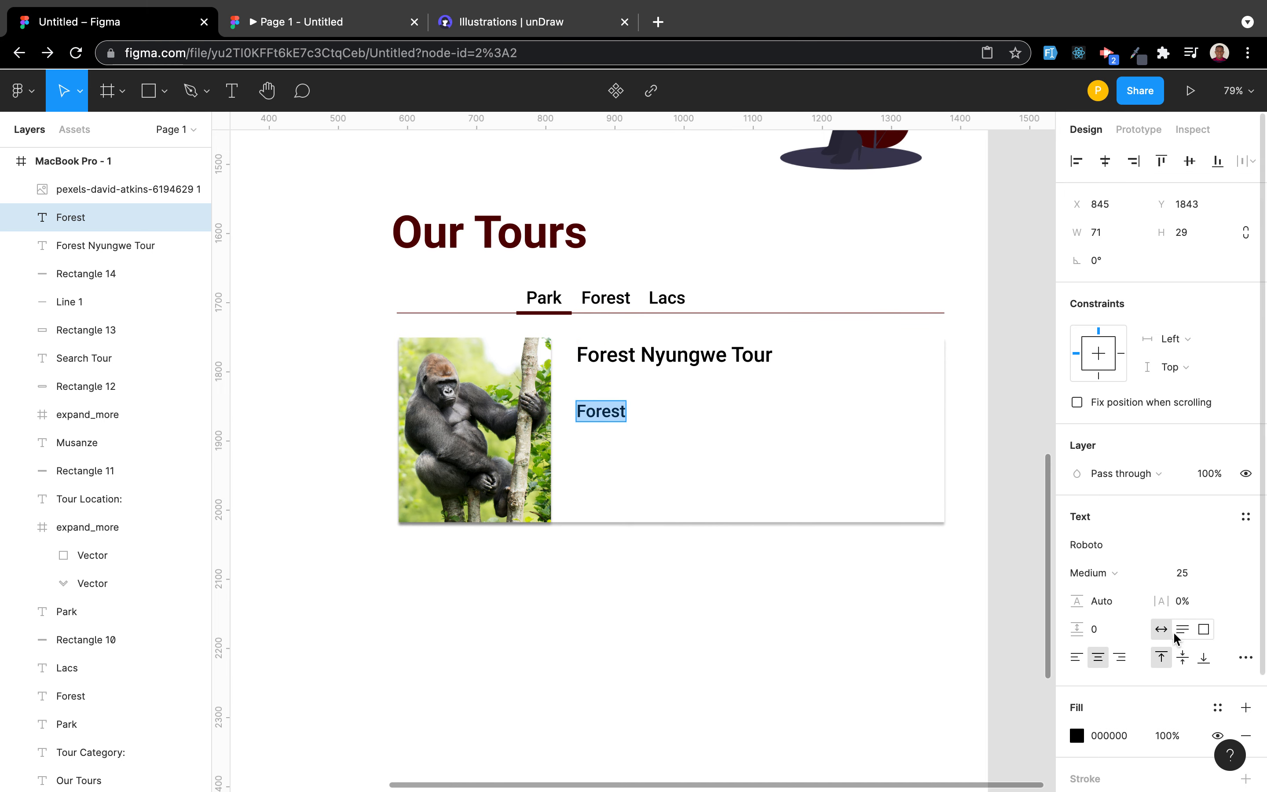
pyautogui.write('Date')
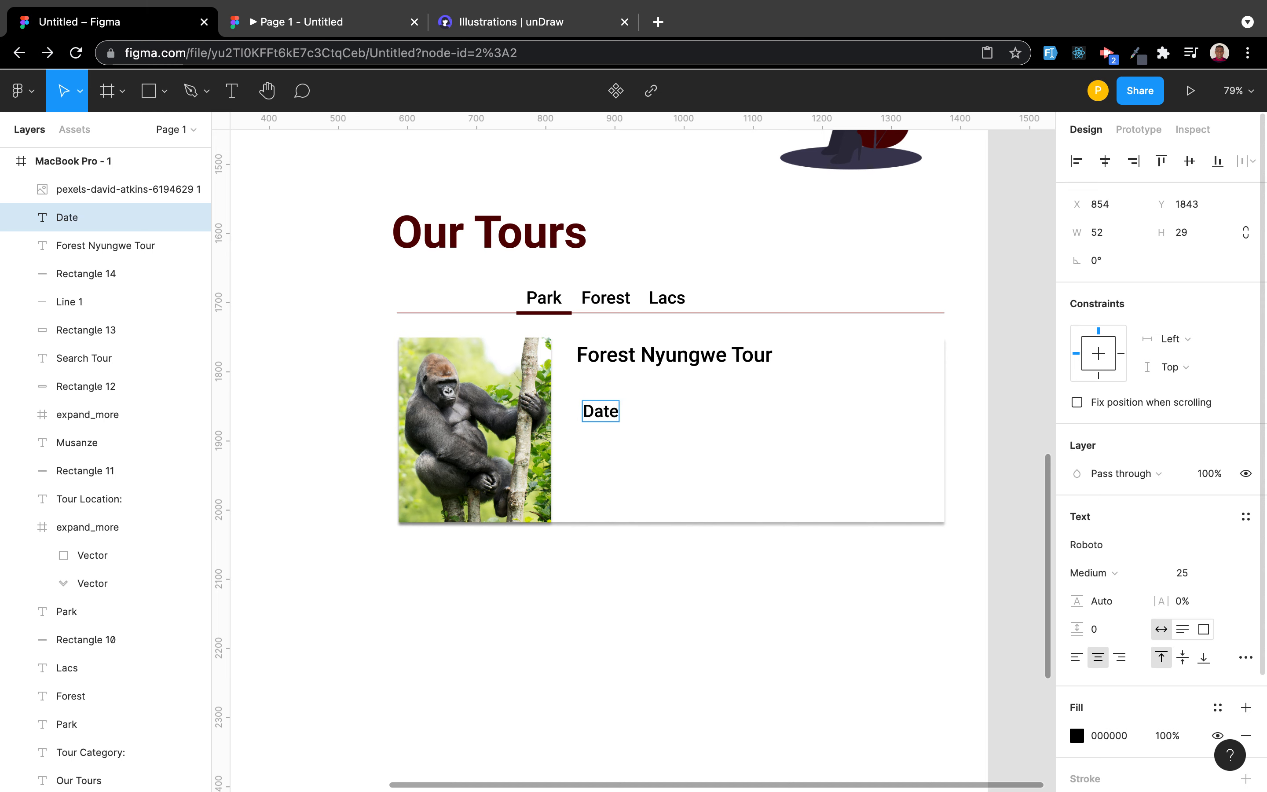
pyautogui.click(723, 499)
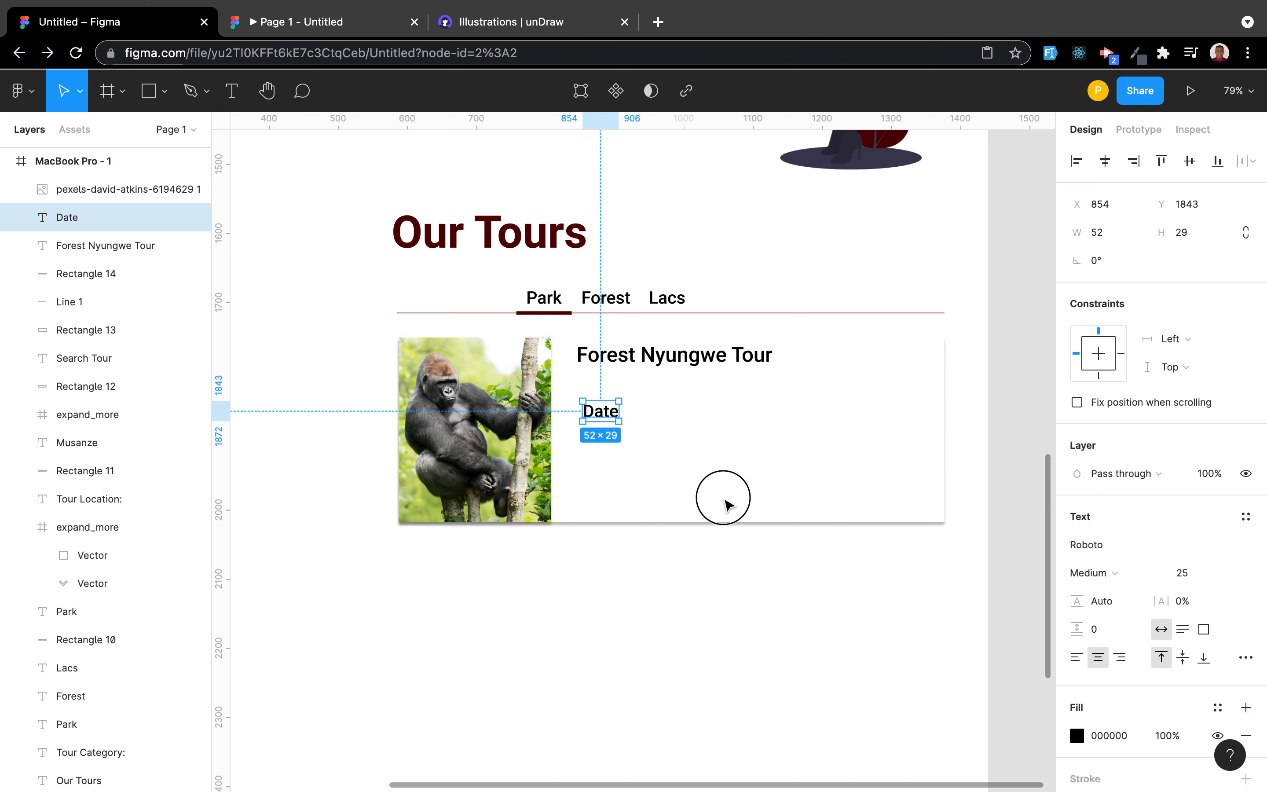
pyautogui.moveTo(576, 408); pyautogui.dragTo(569, 407)
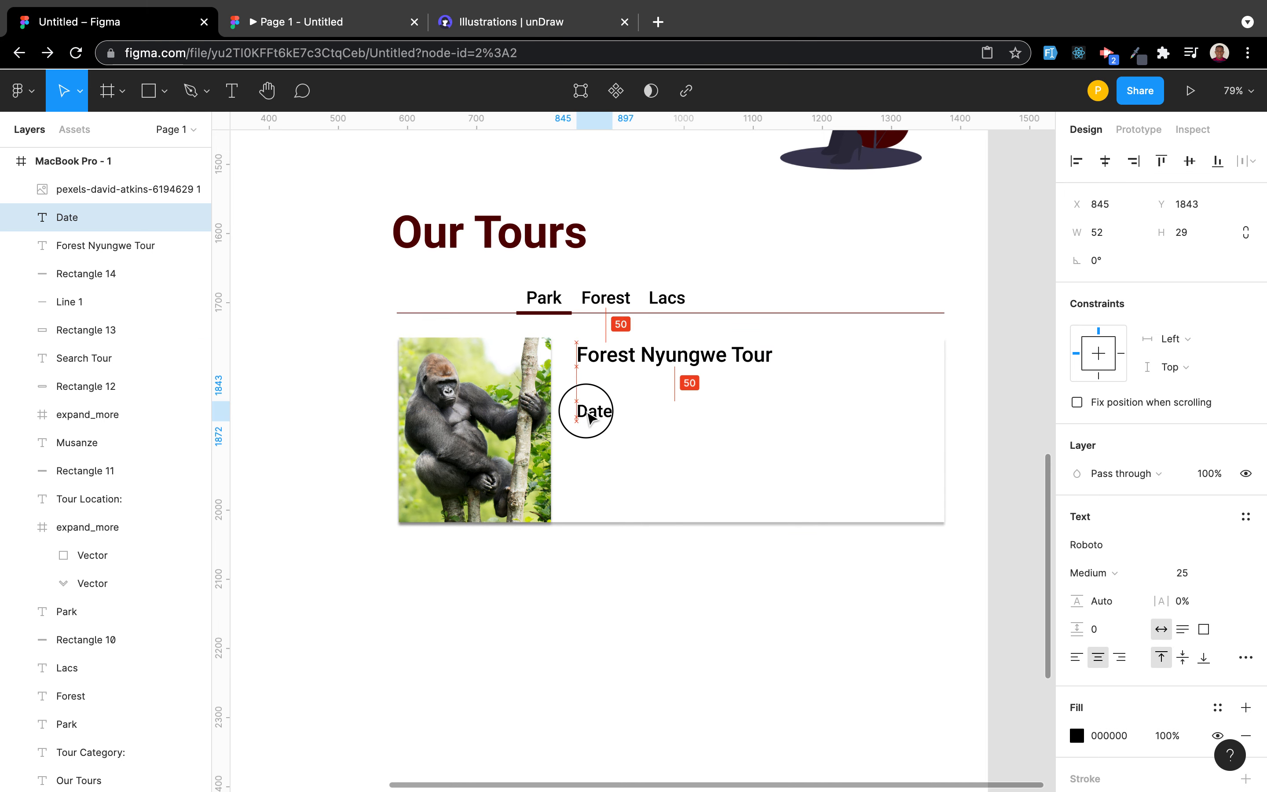
pyautogui.click(1076, 657)
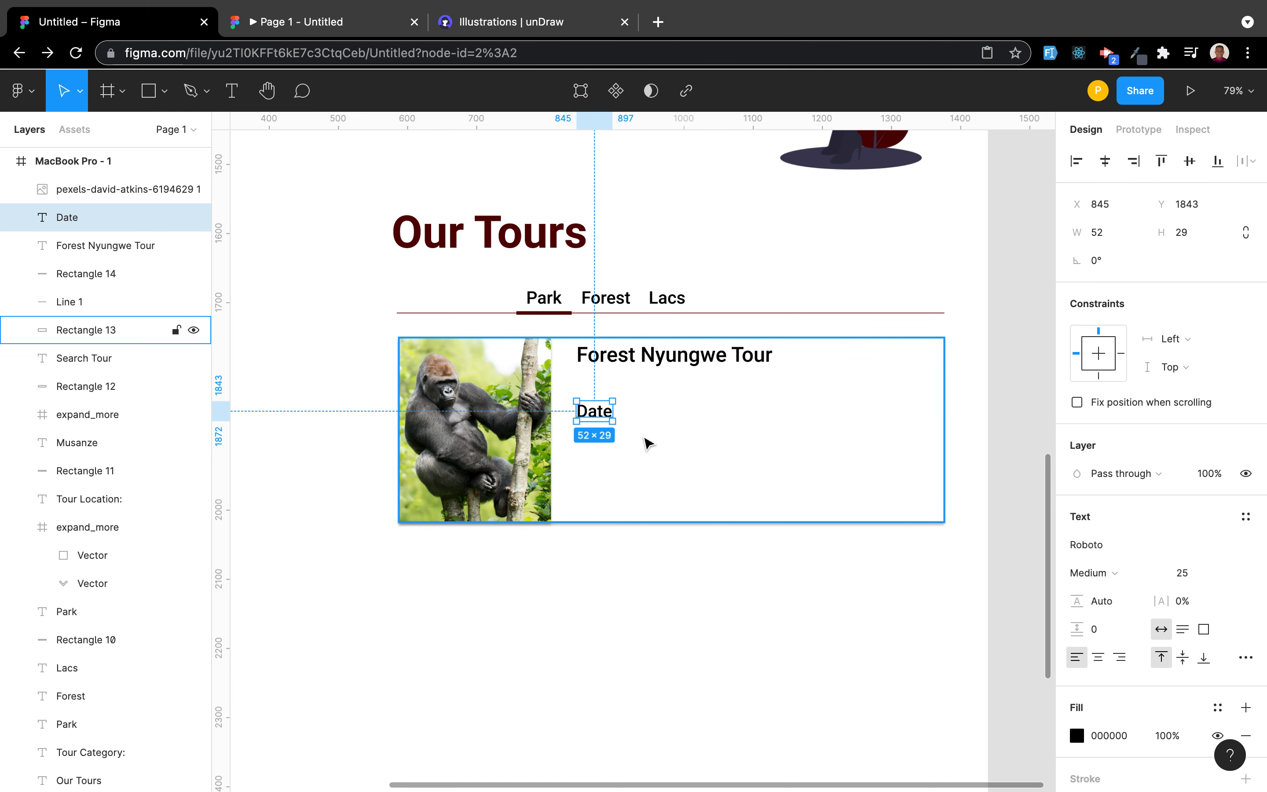
pyautogui.doubleClick(602, 411)
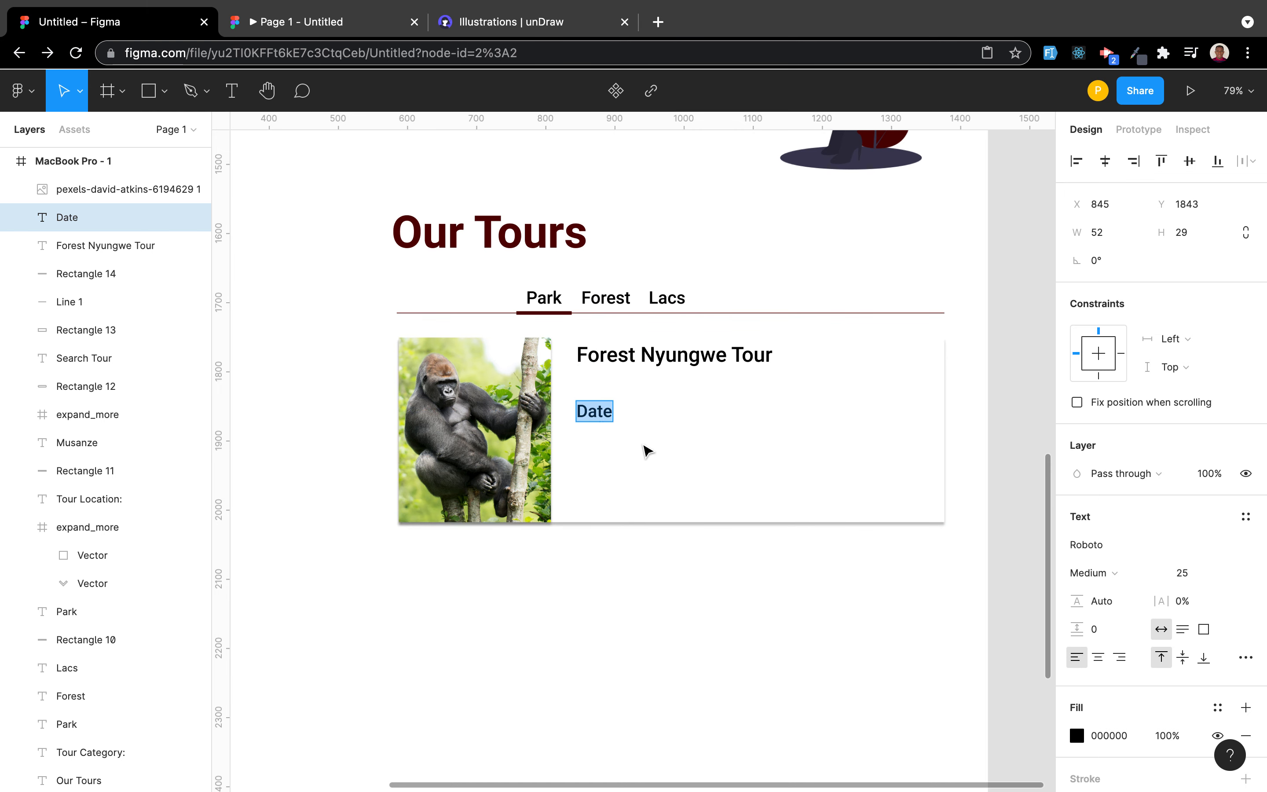
pyautogui.click(612, 410)
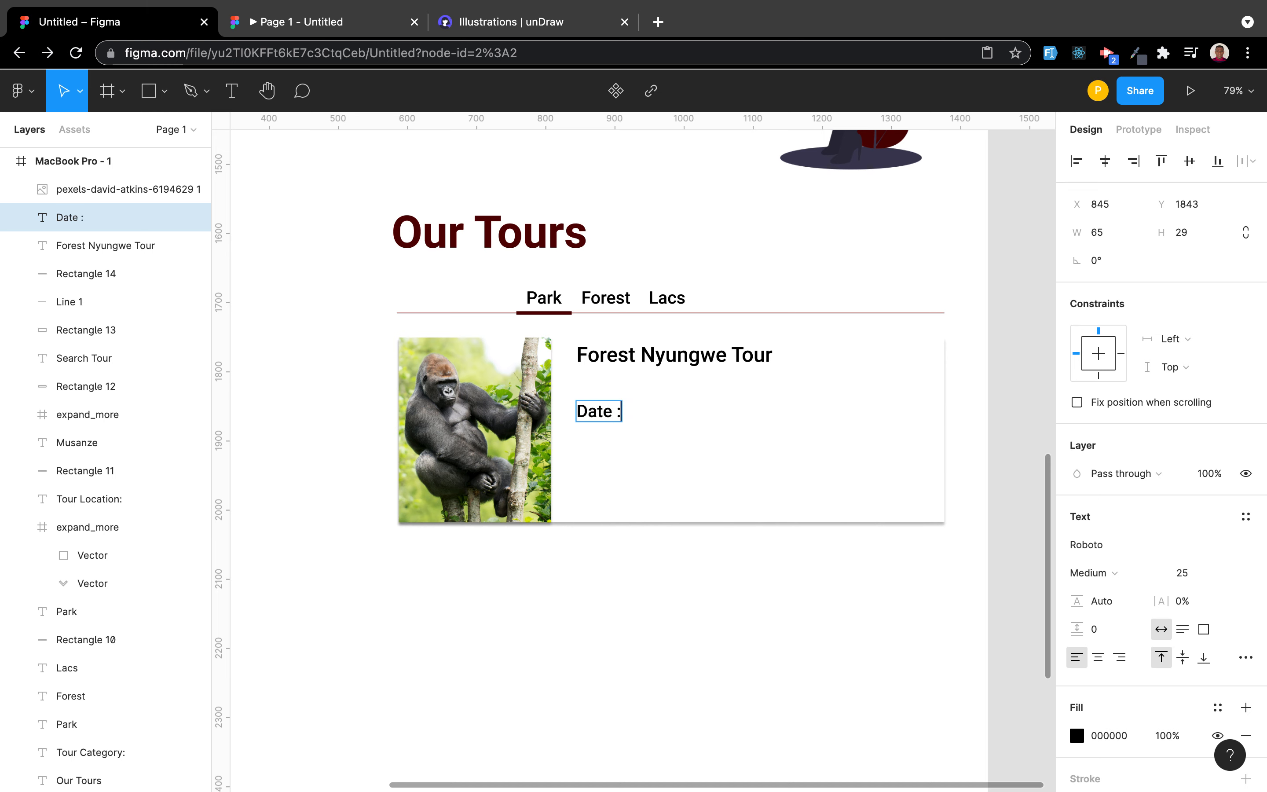
pyautogui.press('Escape')
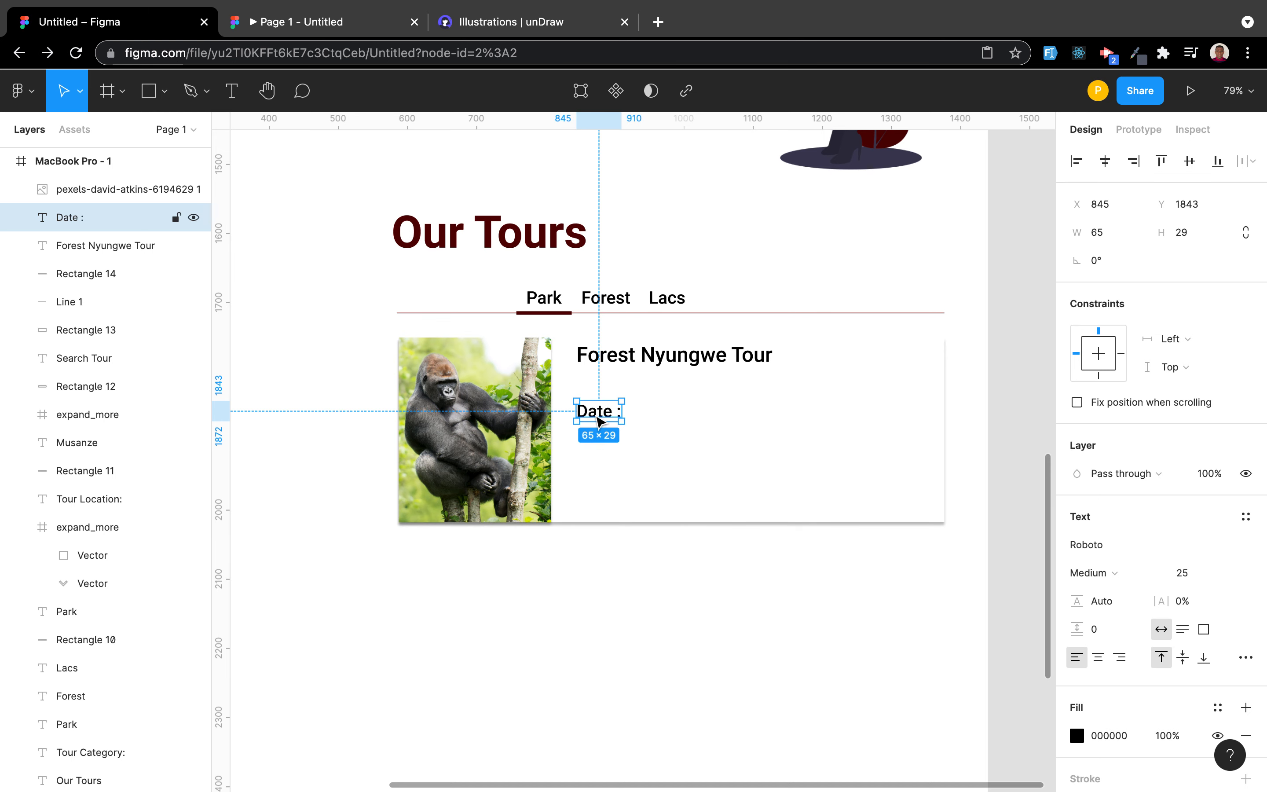
# Step: Duplicate the "Date :" label directly below the original and change the copy's text to "Available seats:"
pyautogui.press('super+v')
pyautogui.moveTo(600, 419); pyautogui.dragTo(601, 459)
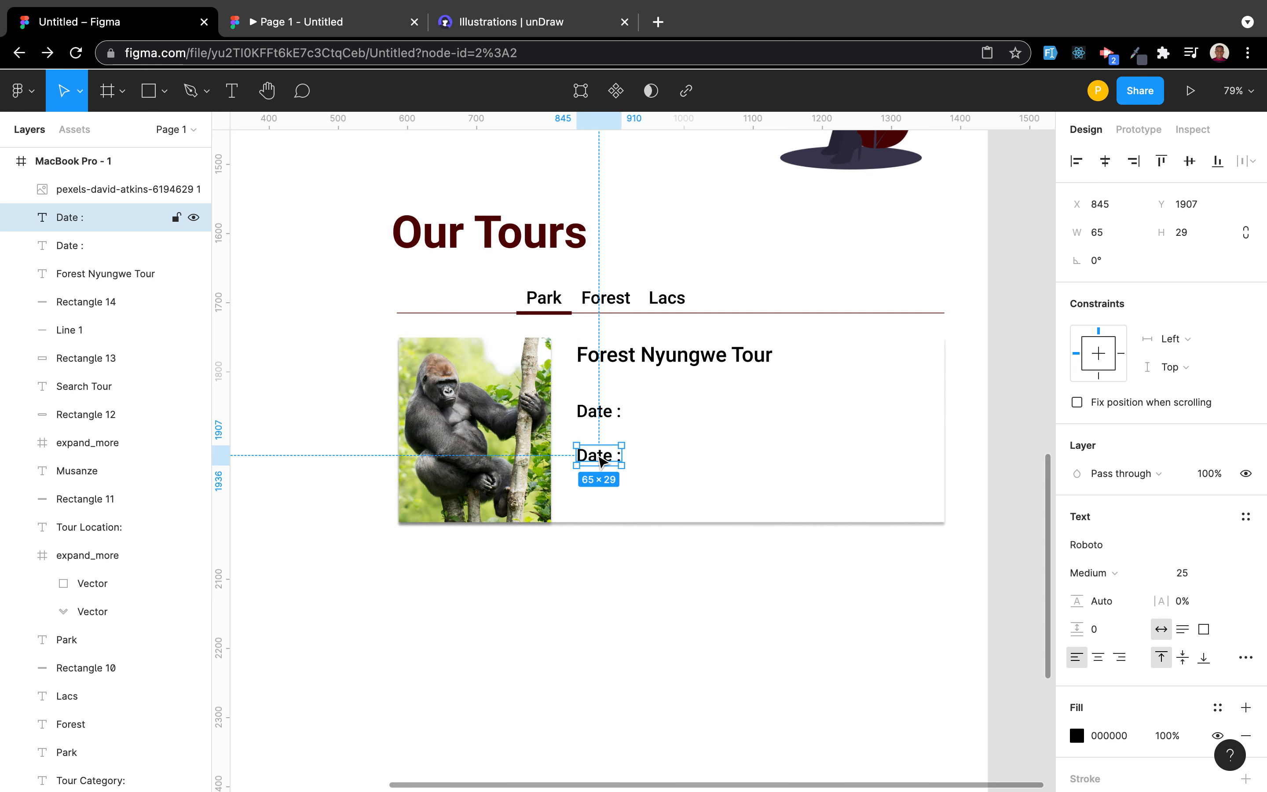
pyautogui.doubleClick(599, 455)
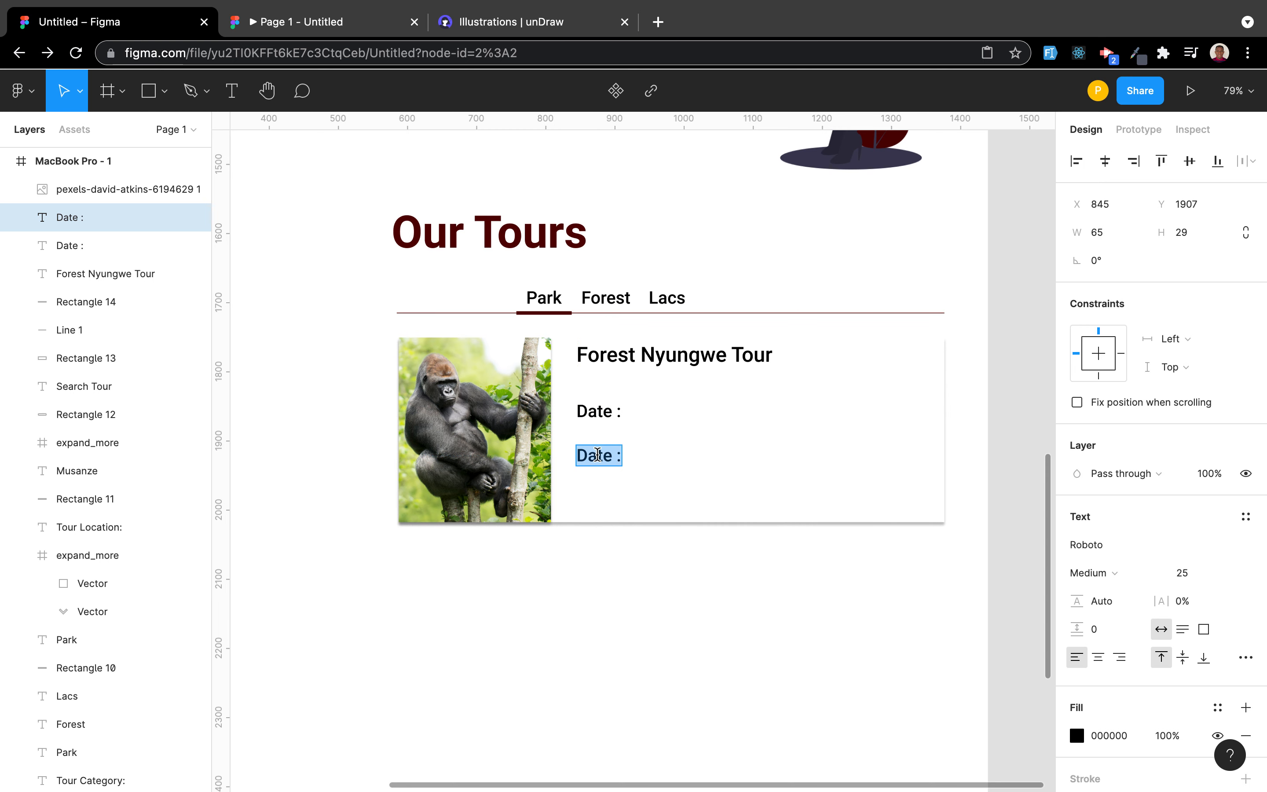
pyautogui.write('S')
pyautogui.press('BackSpace')
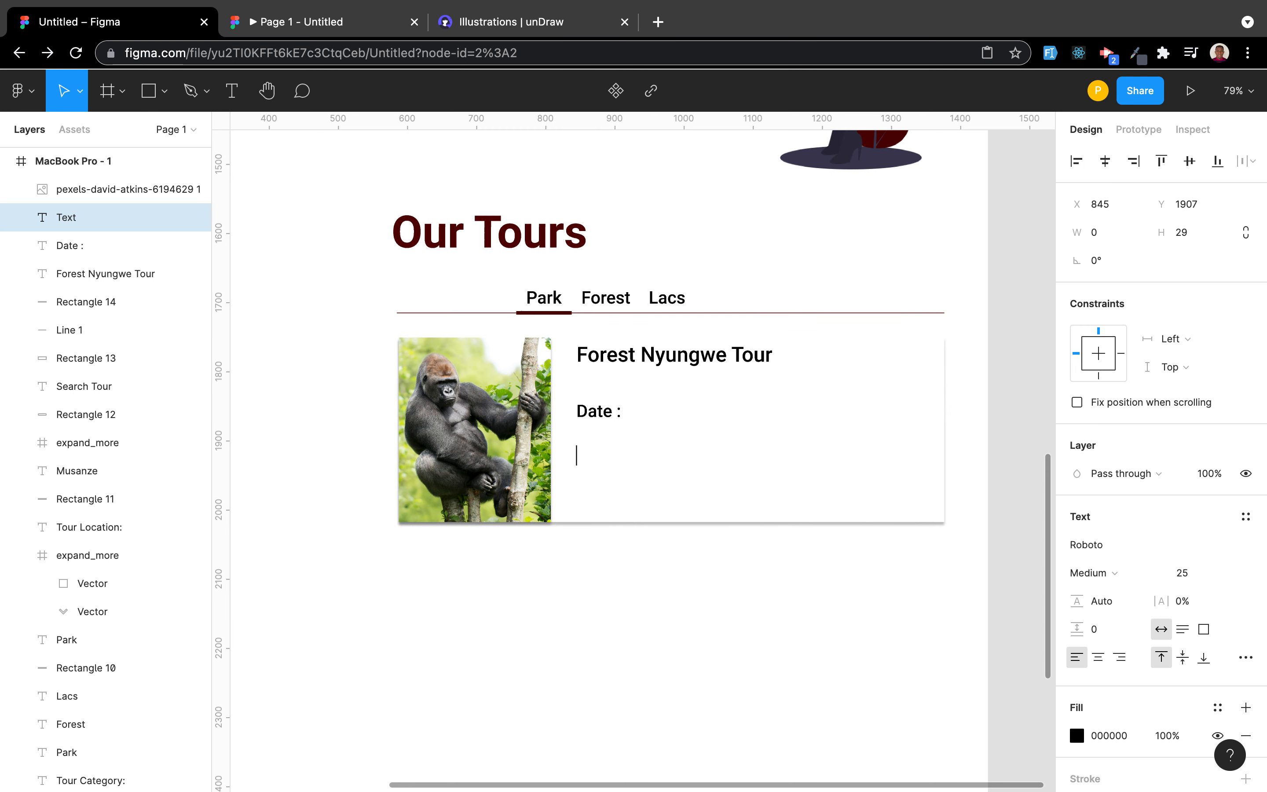
pyautogui.write('Availabl')
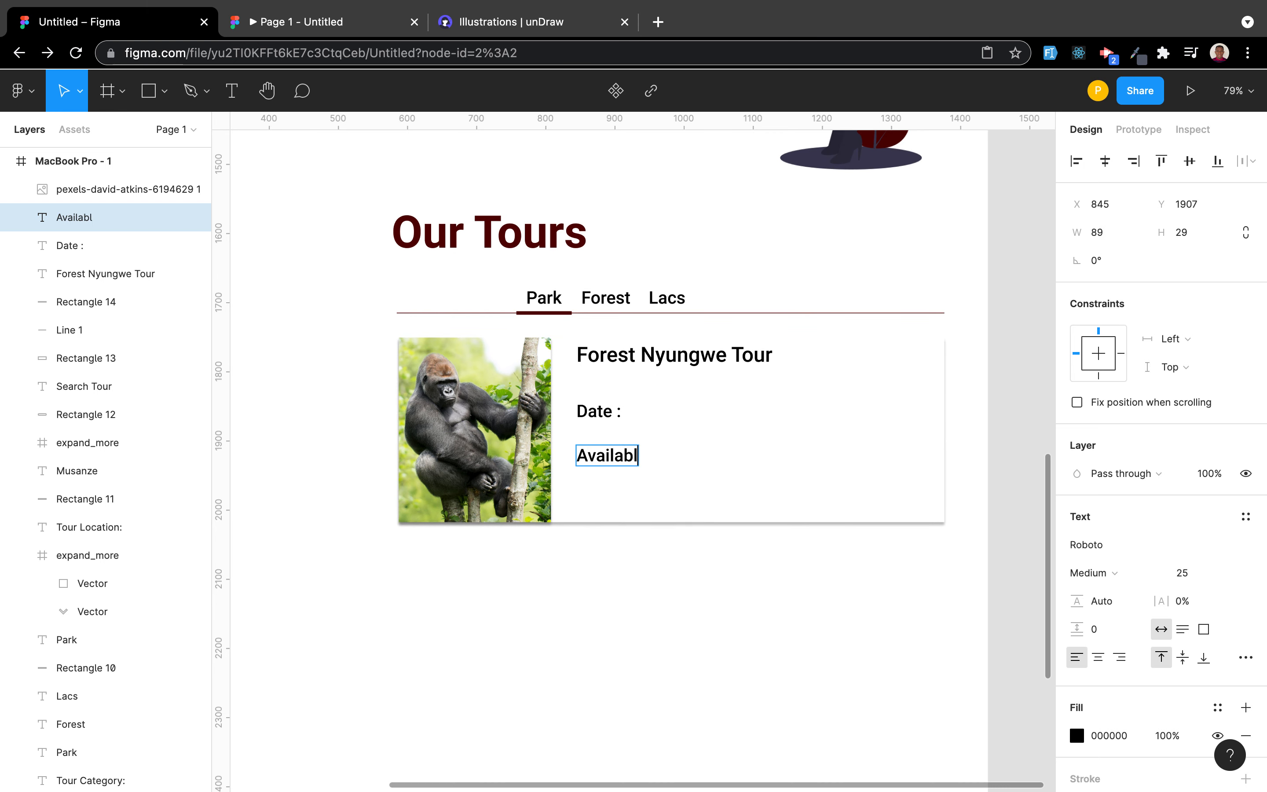
pyautogui.write('e seats:')
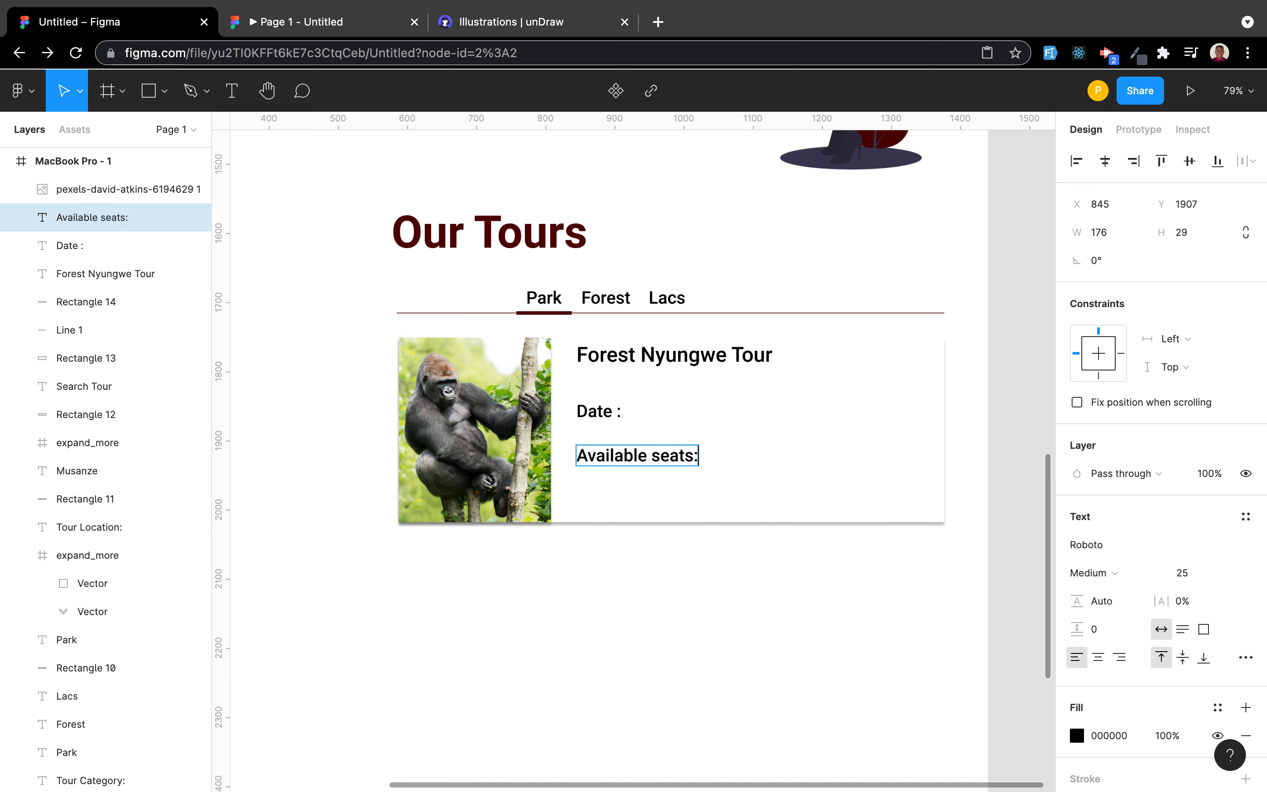
pyautogui.press('Escape')
pyautogui.press('Escape')
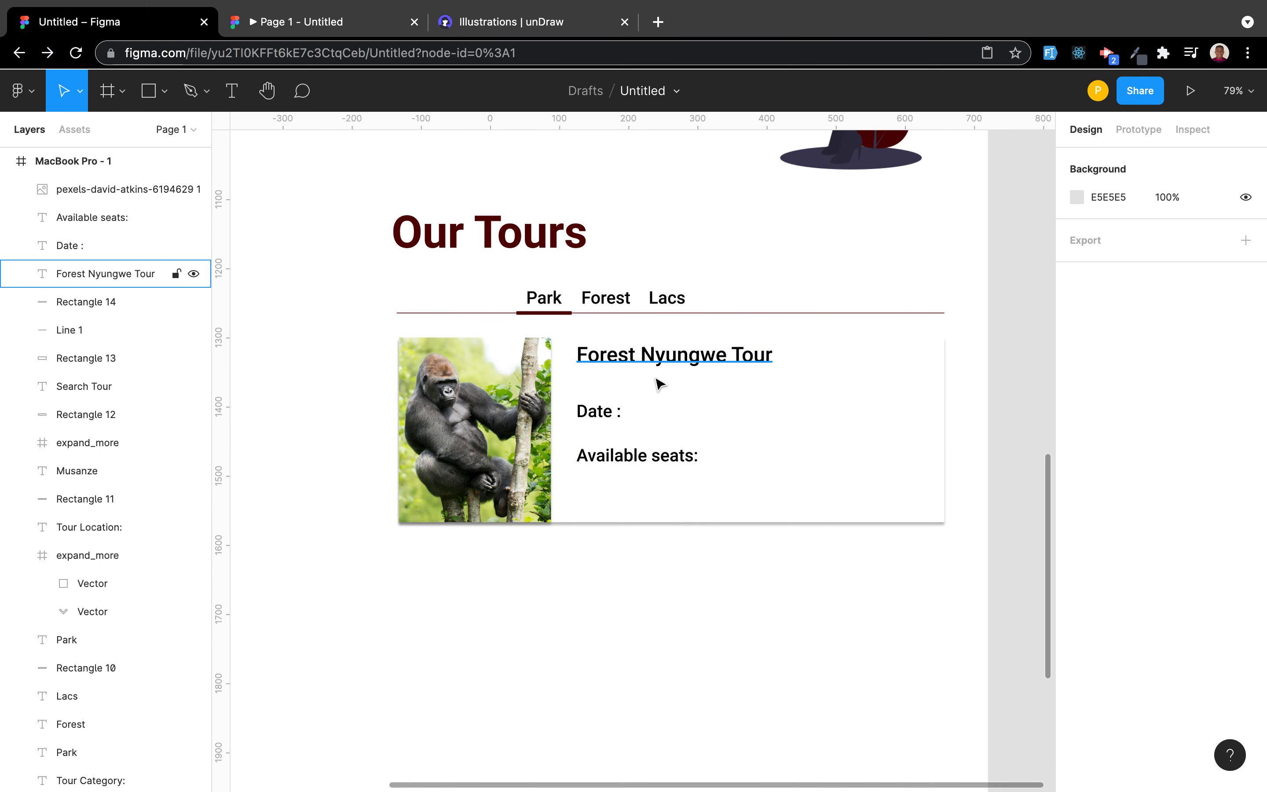
# Step: Move the "Date :" label down slightly, closer to the "Available seats:" label
pyautogui.click(616, 413)
pyautogui.moveTo(607, 413); pyautogui.dragTo(602, 424)
pyautogui.click(696, 409)
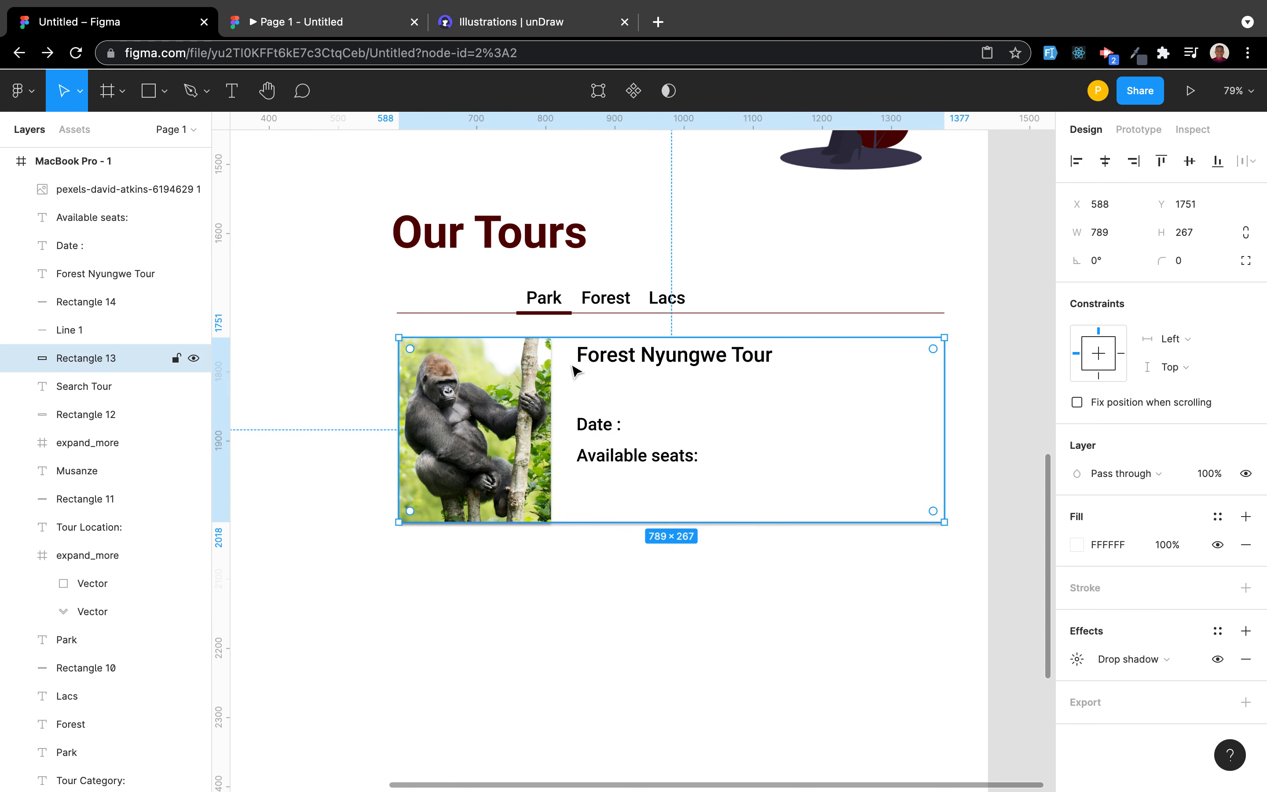
# Step: Add a text box about 462 × 81 below the tour title and fill it with two generated Lorem ipsum sentences
pyautogui.click(231, 91)
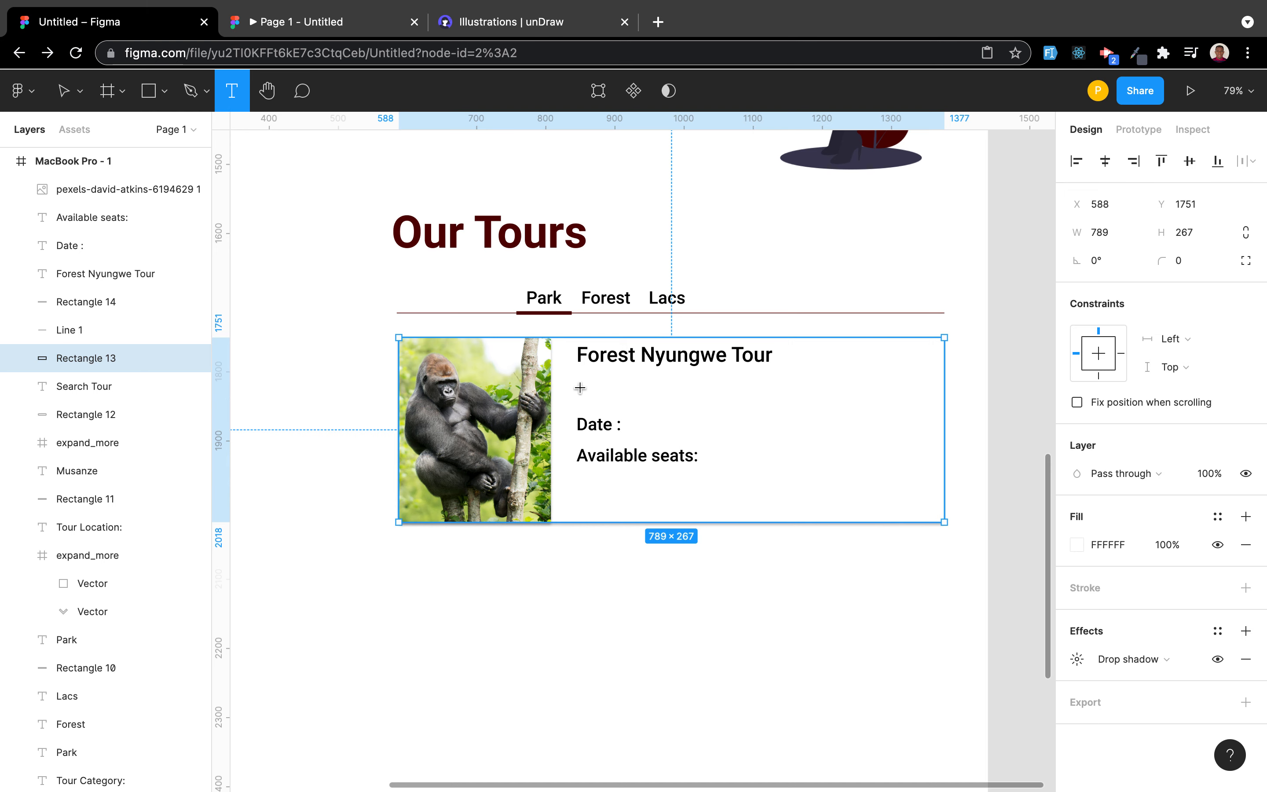
pyautogui.moveTo(578, 368); pyautogui.dragTo(897, 427)
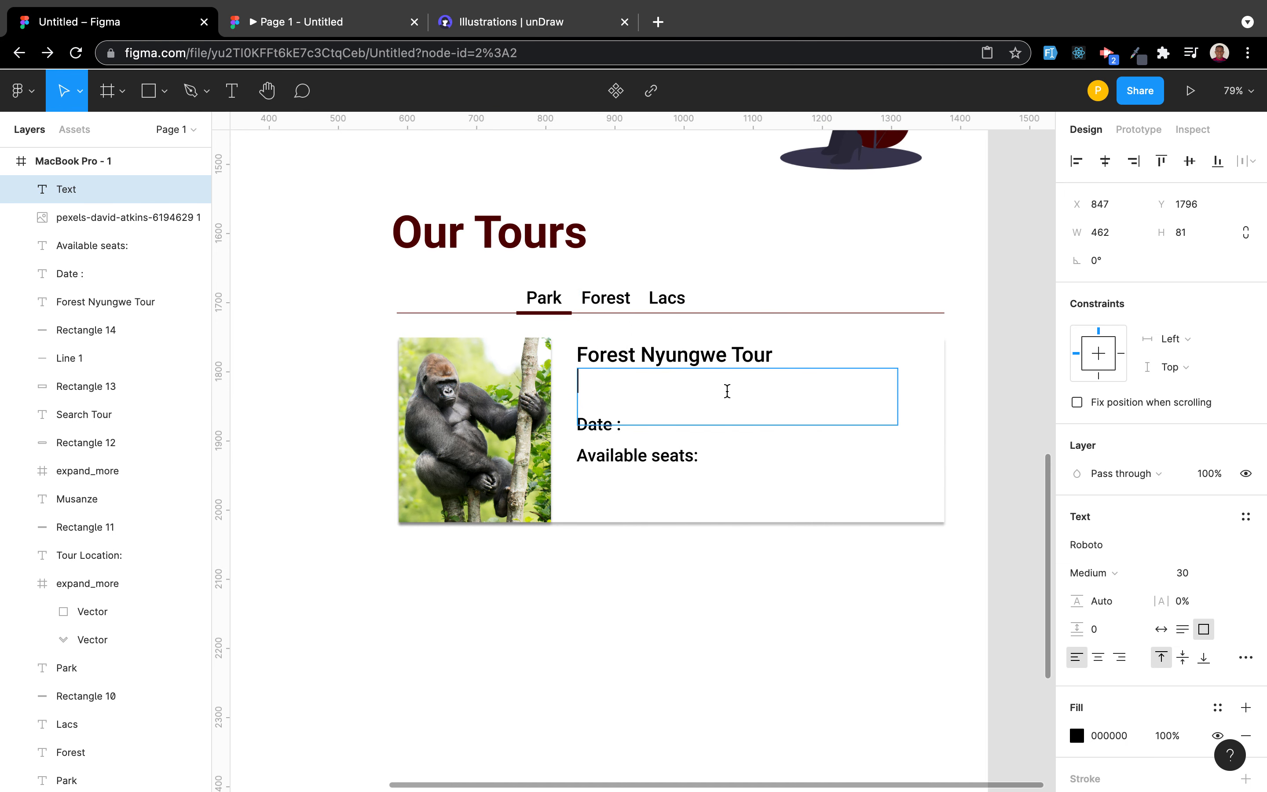
pyautogui.rightClick(686, 393)
pyautogui.moveTo(827, 565)
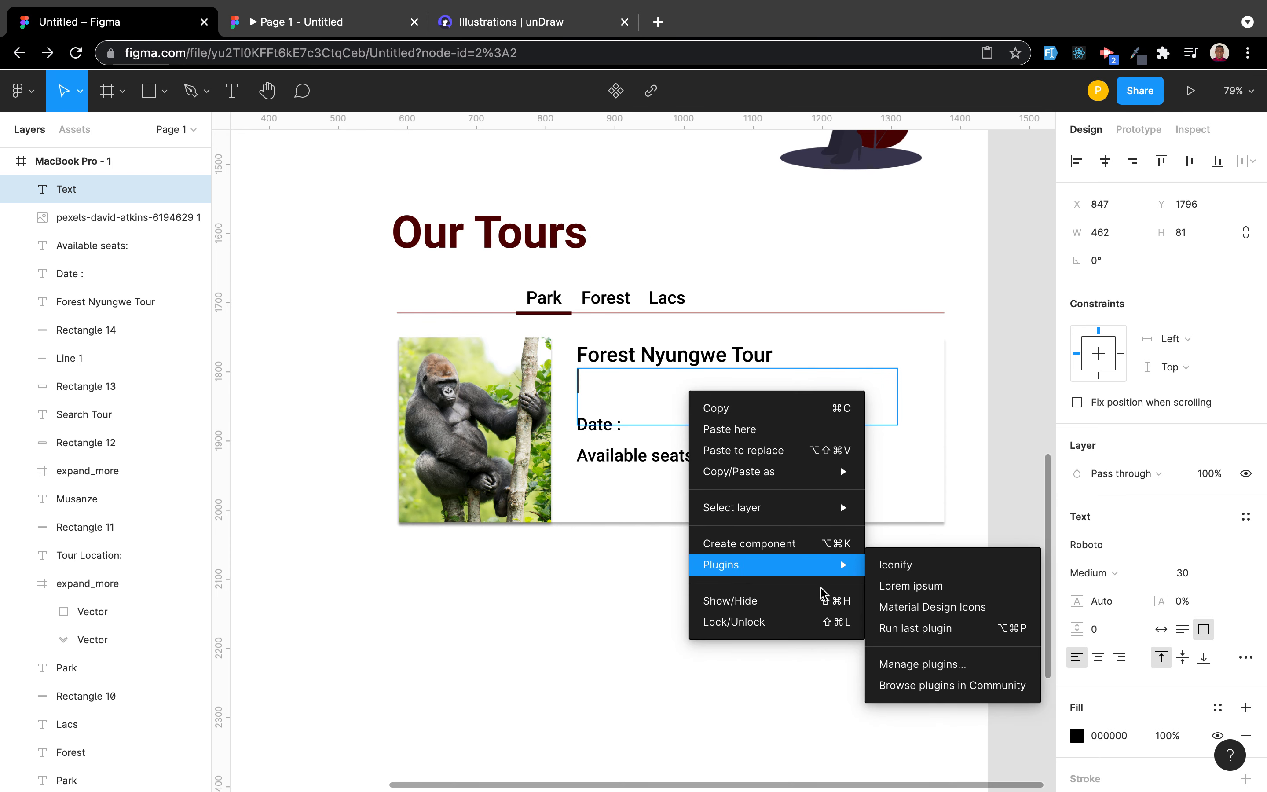
pyautogui.click(911, 587)
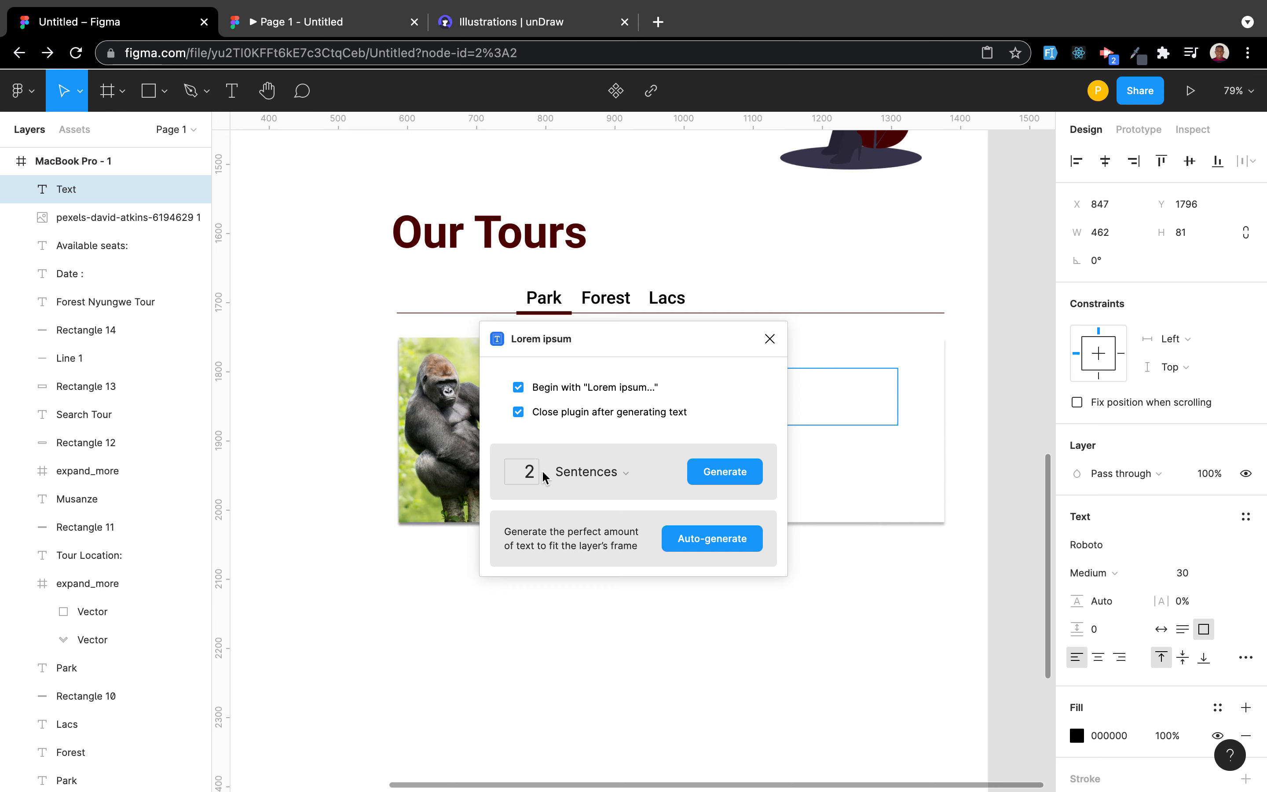
pyautogui.click(746, 476)
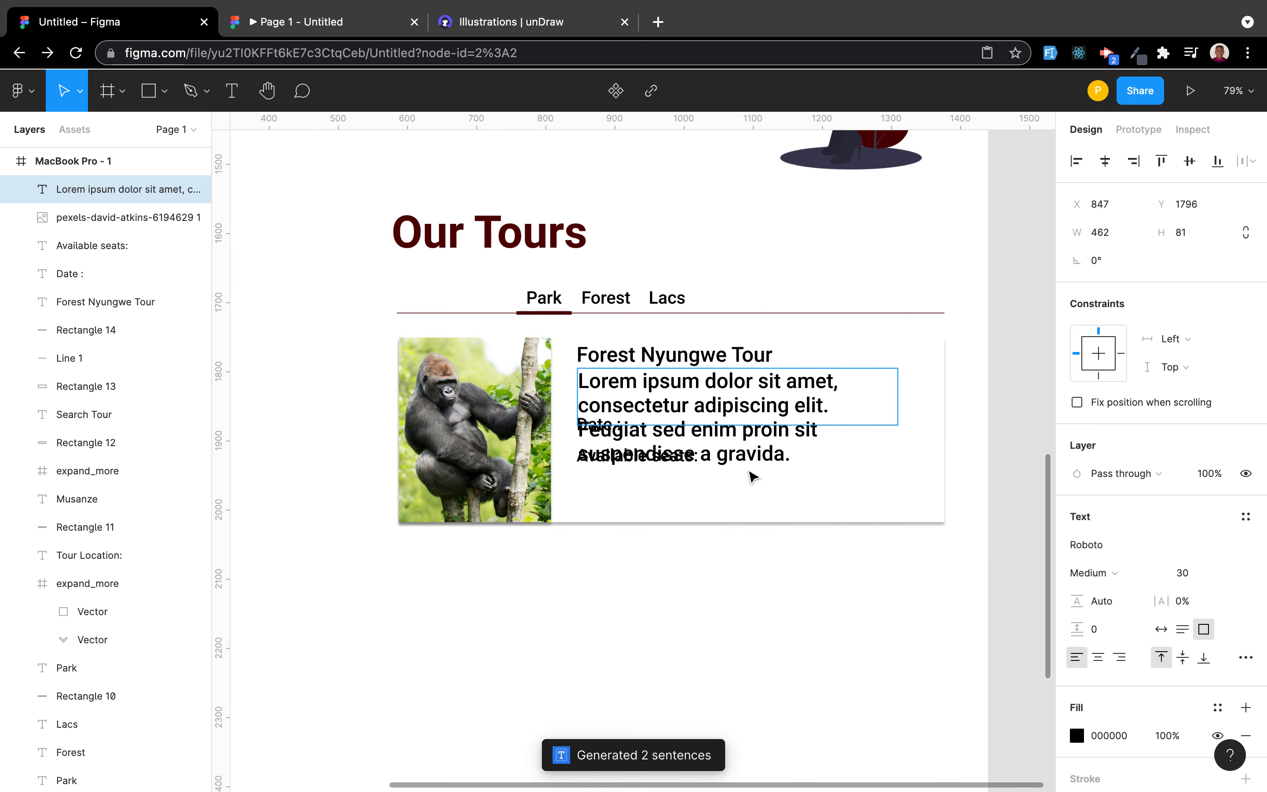
# Step: Set the whole Lorem ipsum description to font size 20 and Regular weight
pyautogui.press('super+a')
pyautogui.click(1201, 576)
pyautogui.write('20')
pyautogui.press('Return')
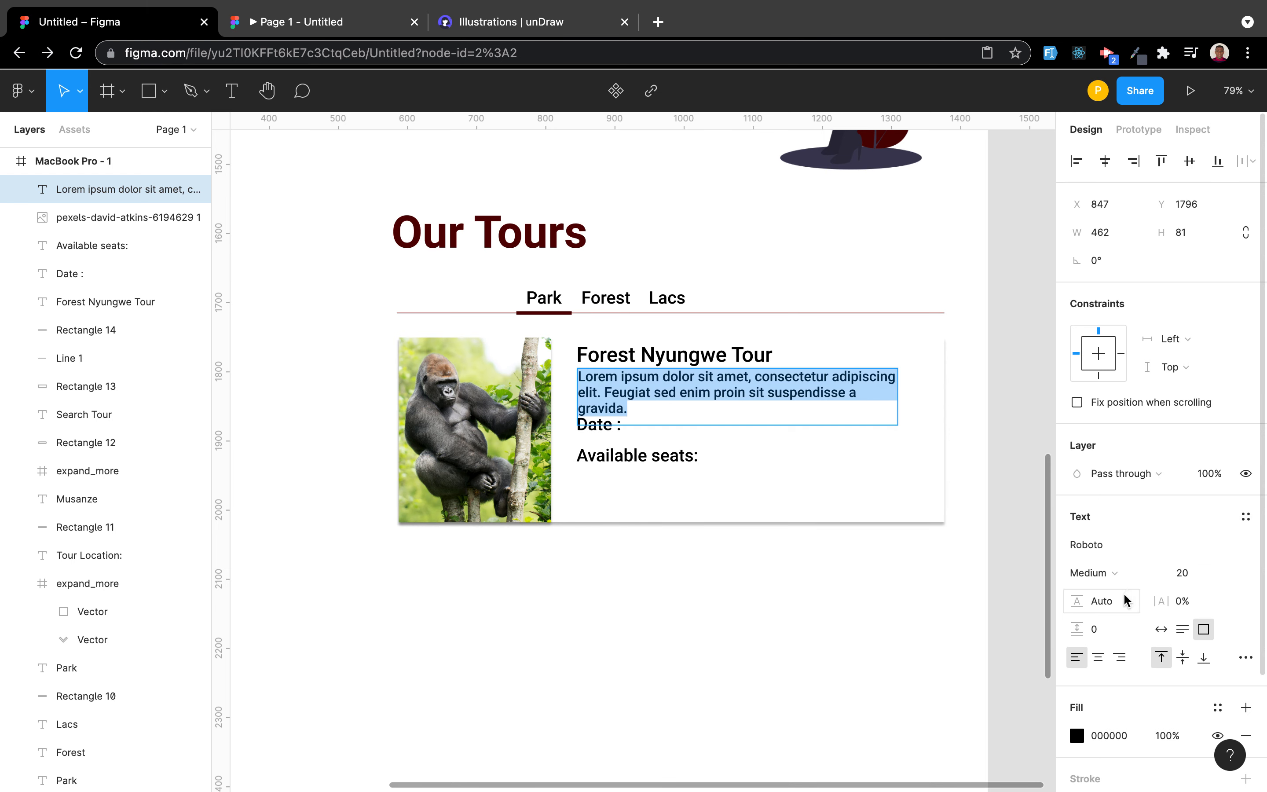
pyautogui.click(1113, 573)
pyautogui.click(1119, 550)
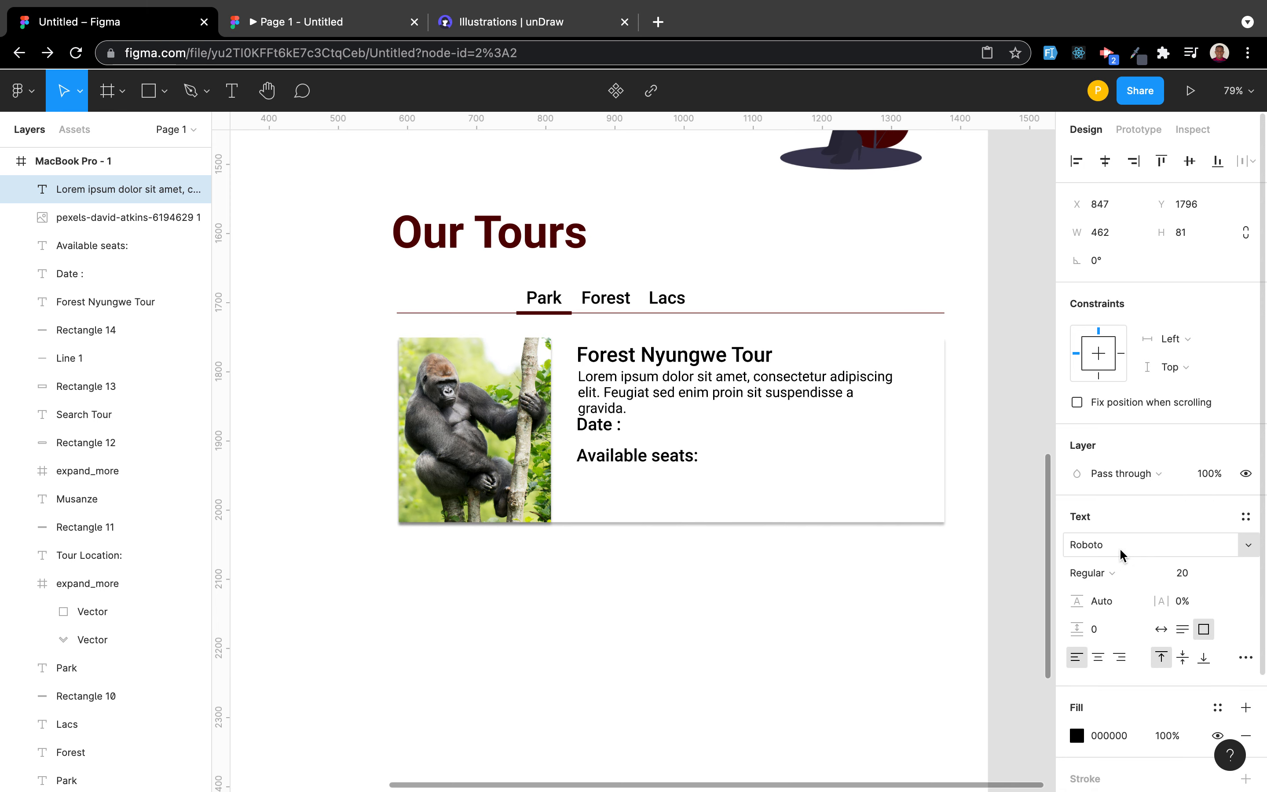
pyautogui.click(1193, 572)
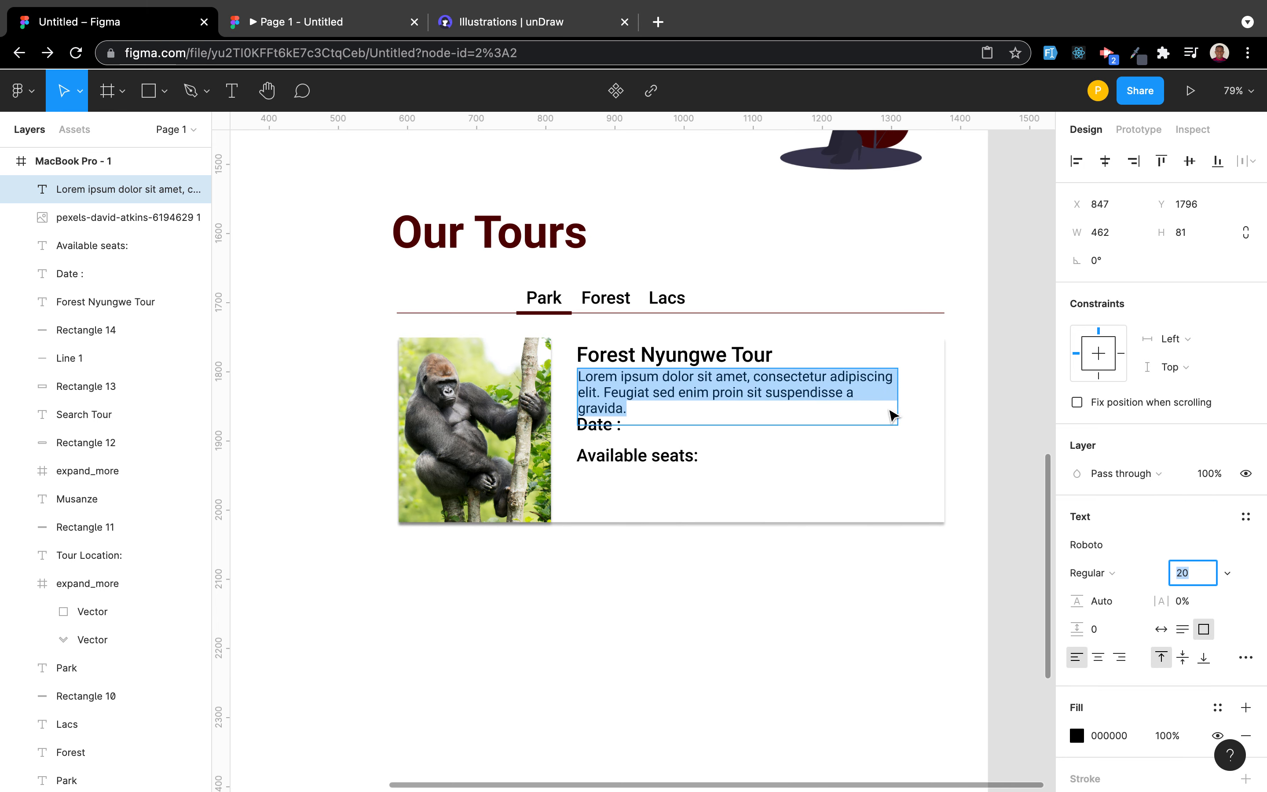
# Step: Widen the description's text box to 500 so the text wraps closer to the card's right edge
pyautogui.click(858, 402)
pyautogui.press('Escape')
pyautogui.moveTo(897, 398); pyautogui.dragTo(924, 397)
pyautogui.click(926, 671)
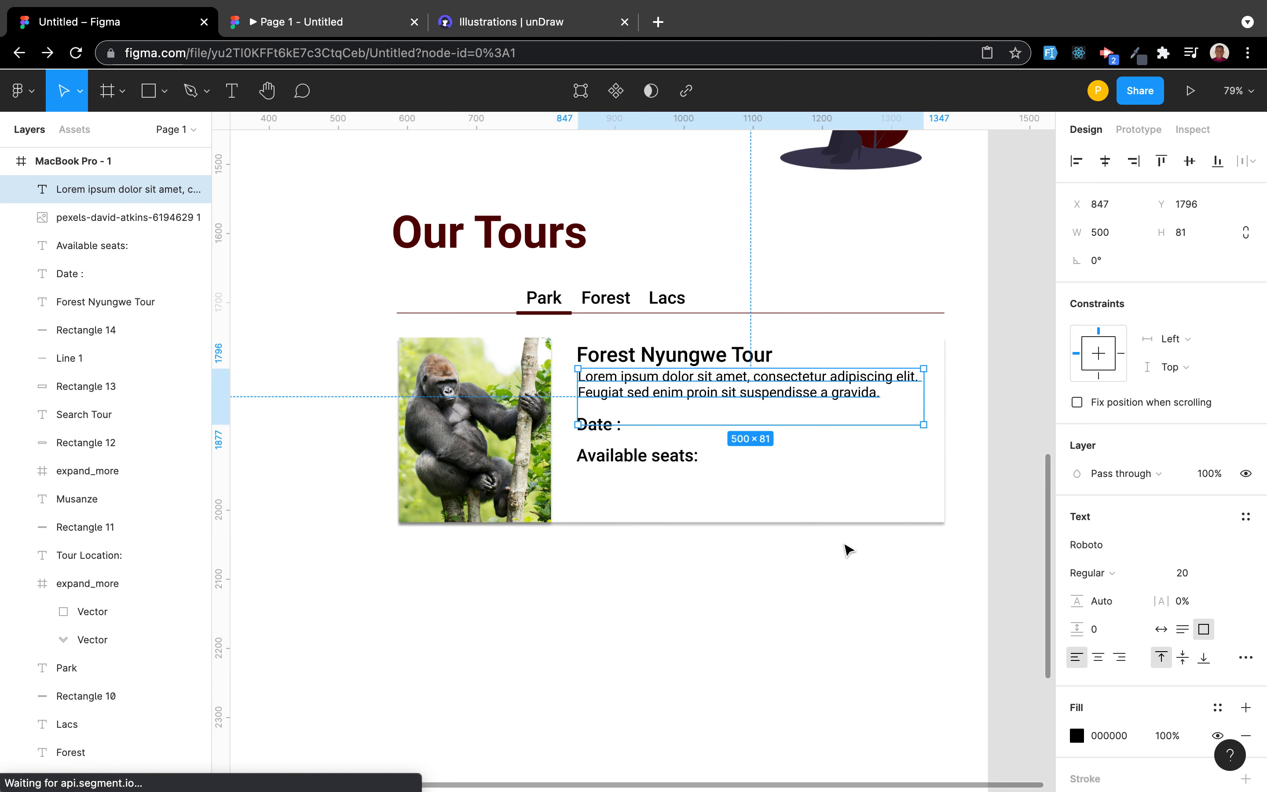
# Step: Try auto width and auto height sizing on the description's text box and undo both changes
pyautogui.click(686, 393)
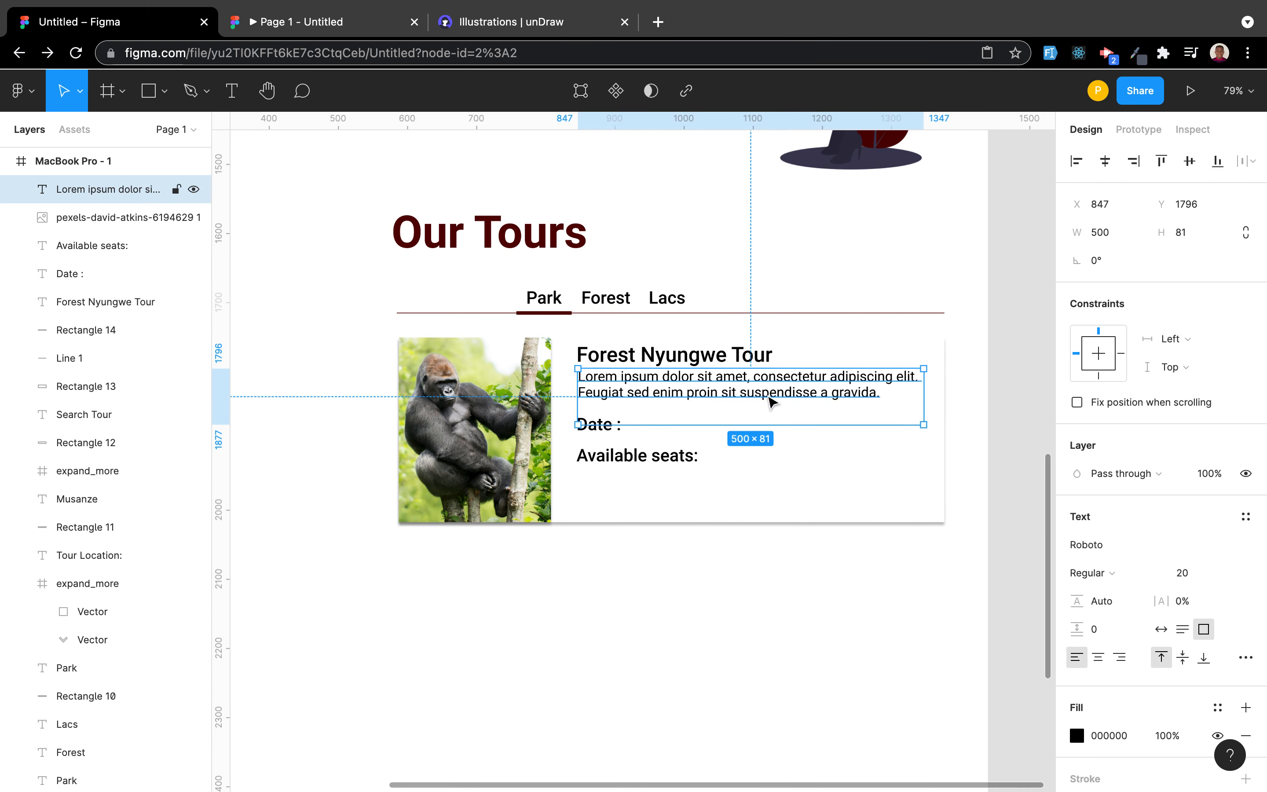
pyautogui.click(1160, 629)
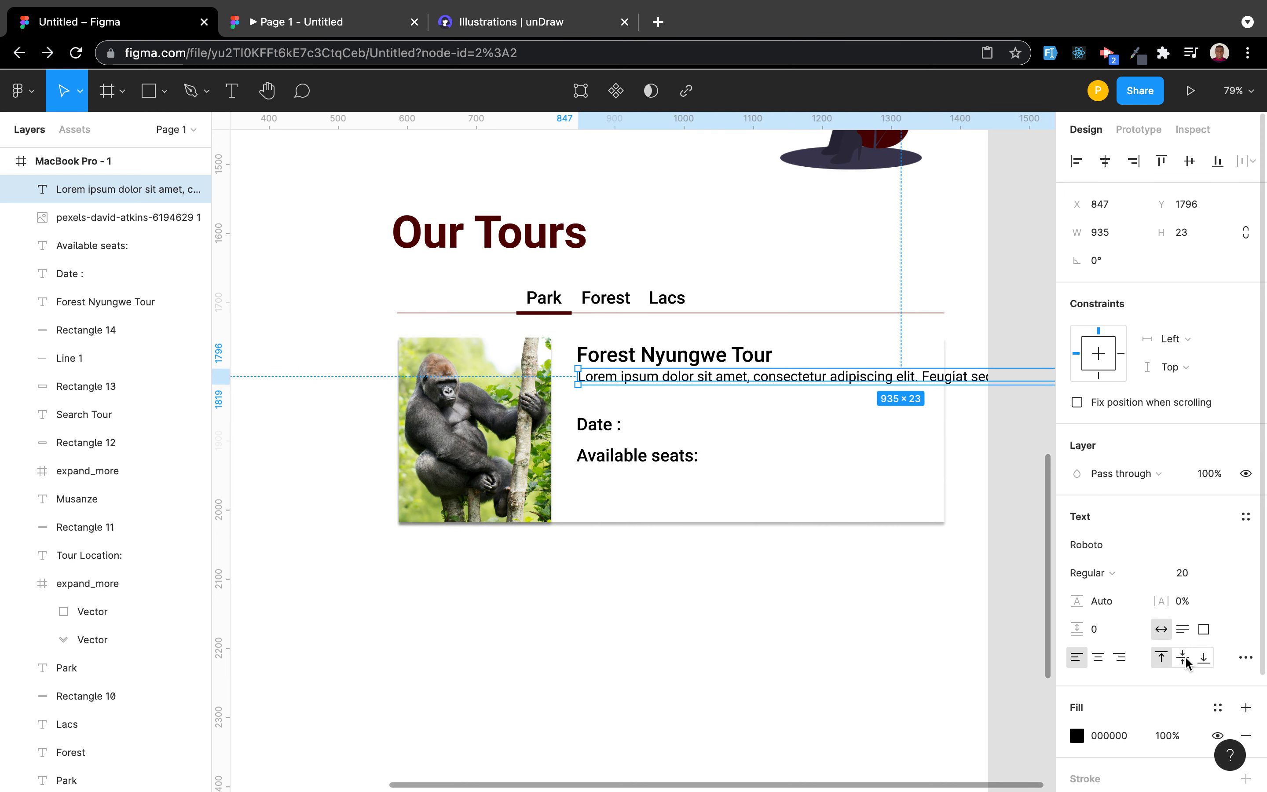
pyautogui.click(1184, 634)
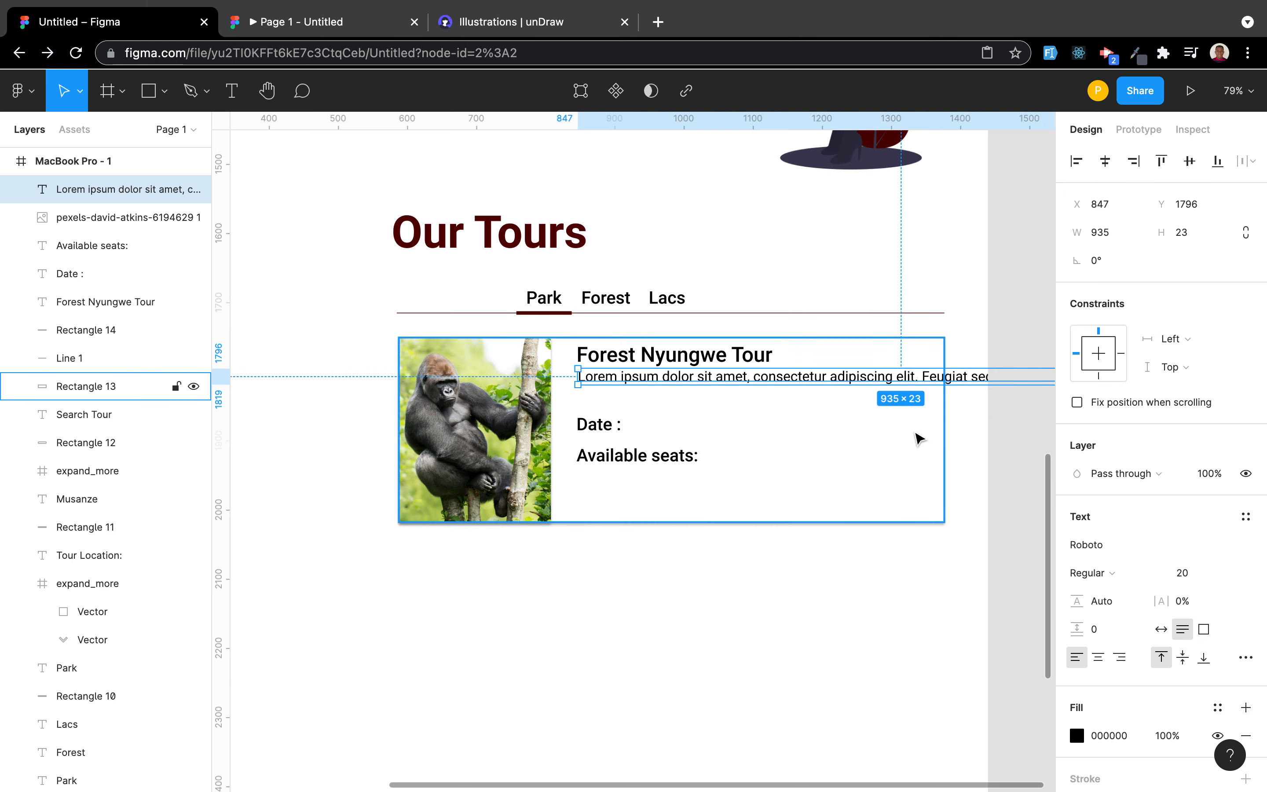
pyautogui.press('super+z')
pyautogui.press('super+z')
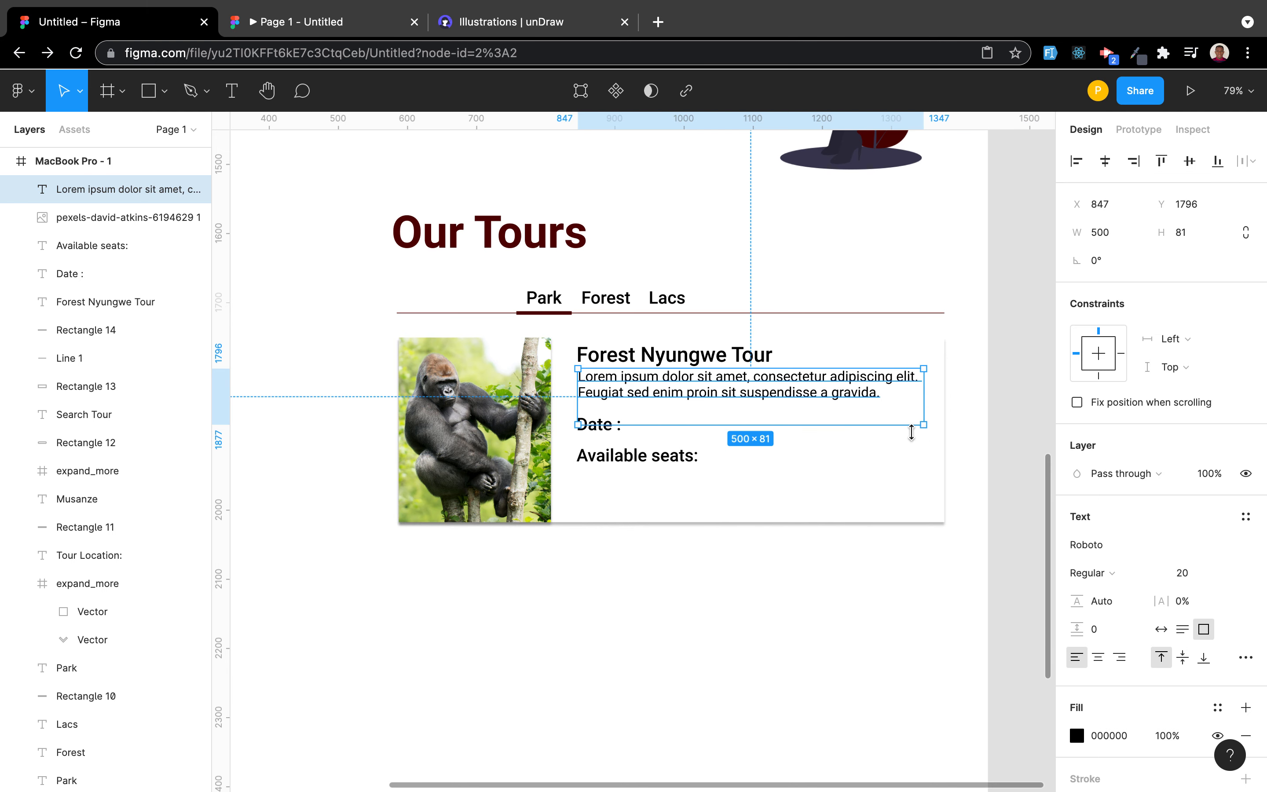
# Step: Set the description's text box to auto height and align it with the title's left edge, spaced 12 from the title and the "Date :" label
pyautogui.click(1182, 629)
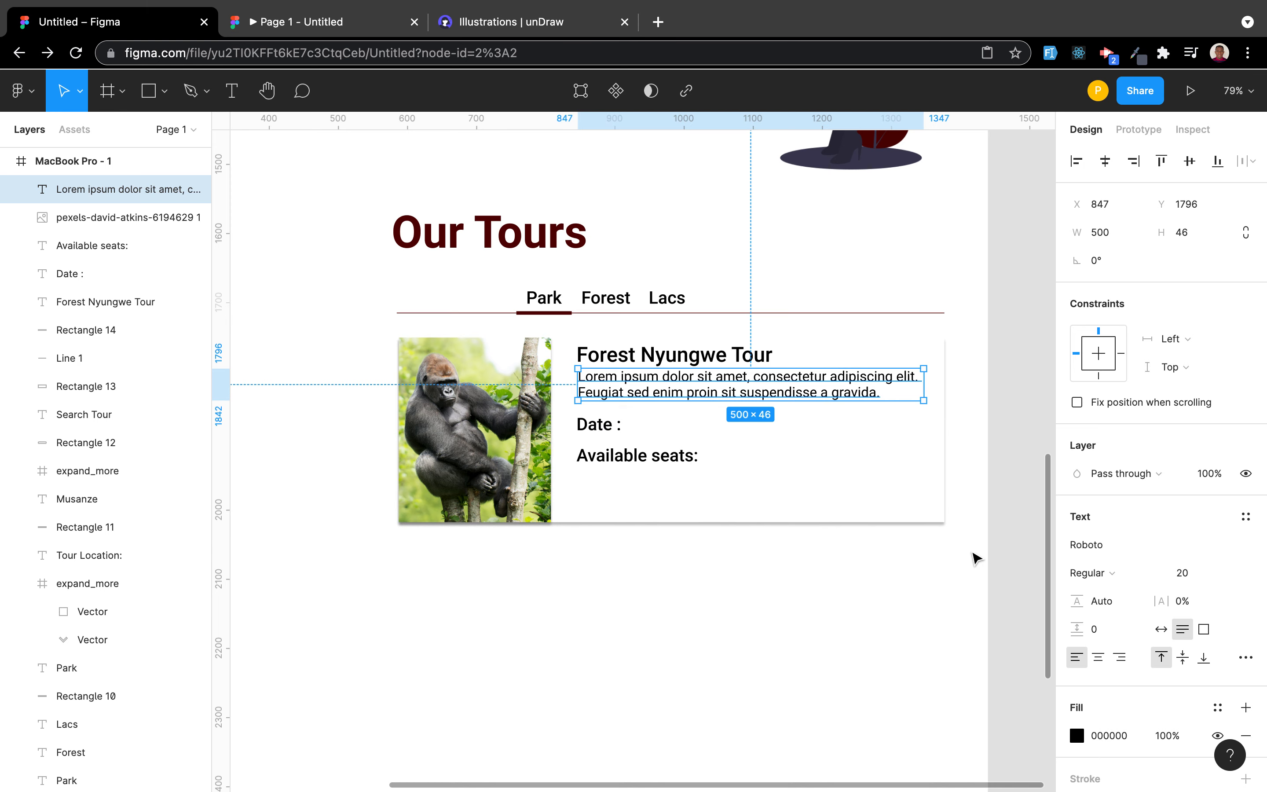
pyautogui.click(817, 636)
pyautogui.moveTo(890, 714)
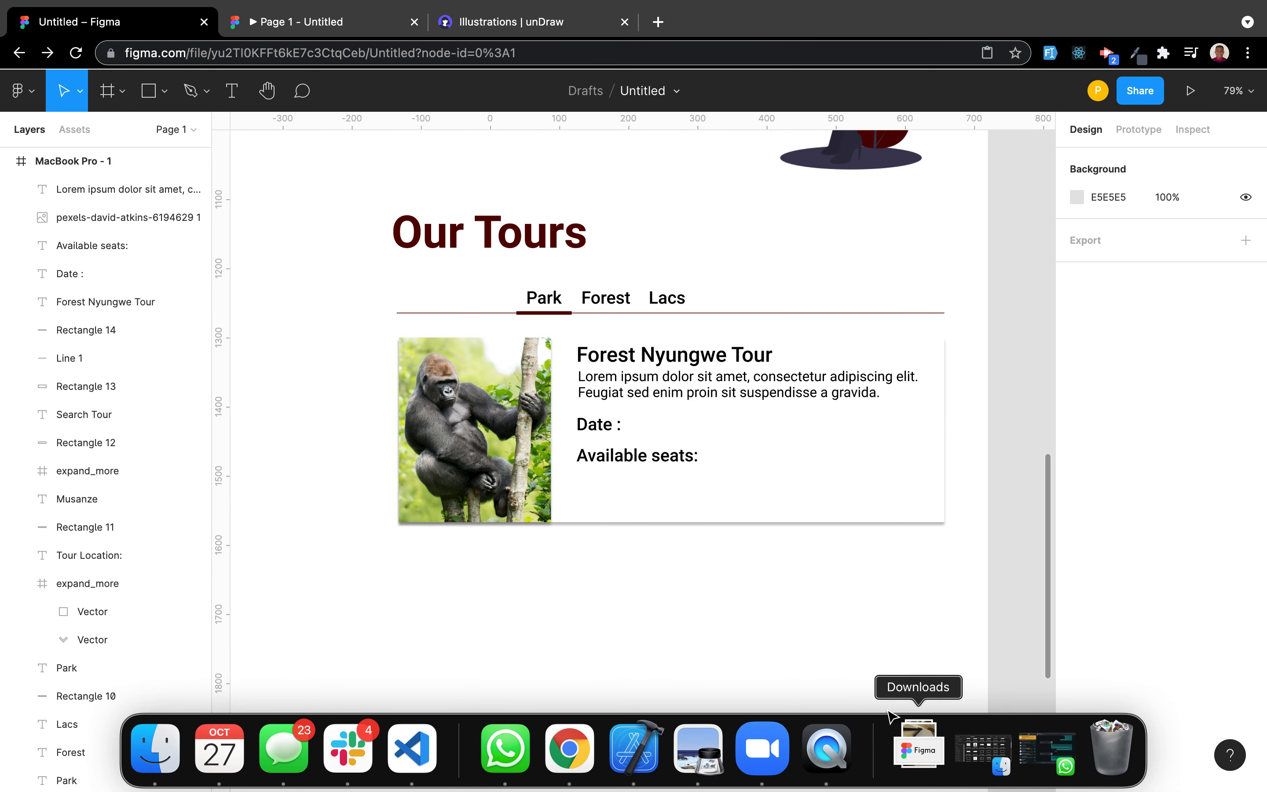
pyautogui.click(732, 390)
pyautogui.click(733, 390)
pyautogui.moveTo(733, 390); pyautogui.dragTo(735, 397)
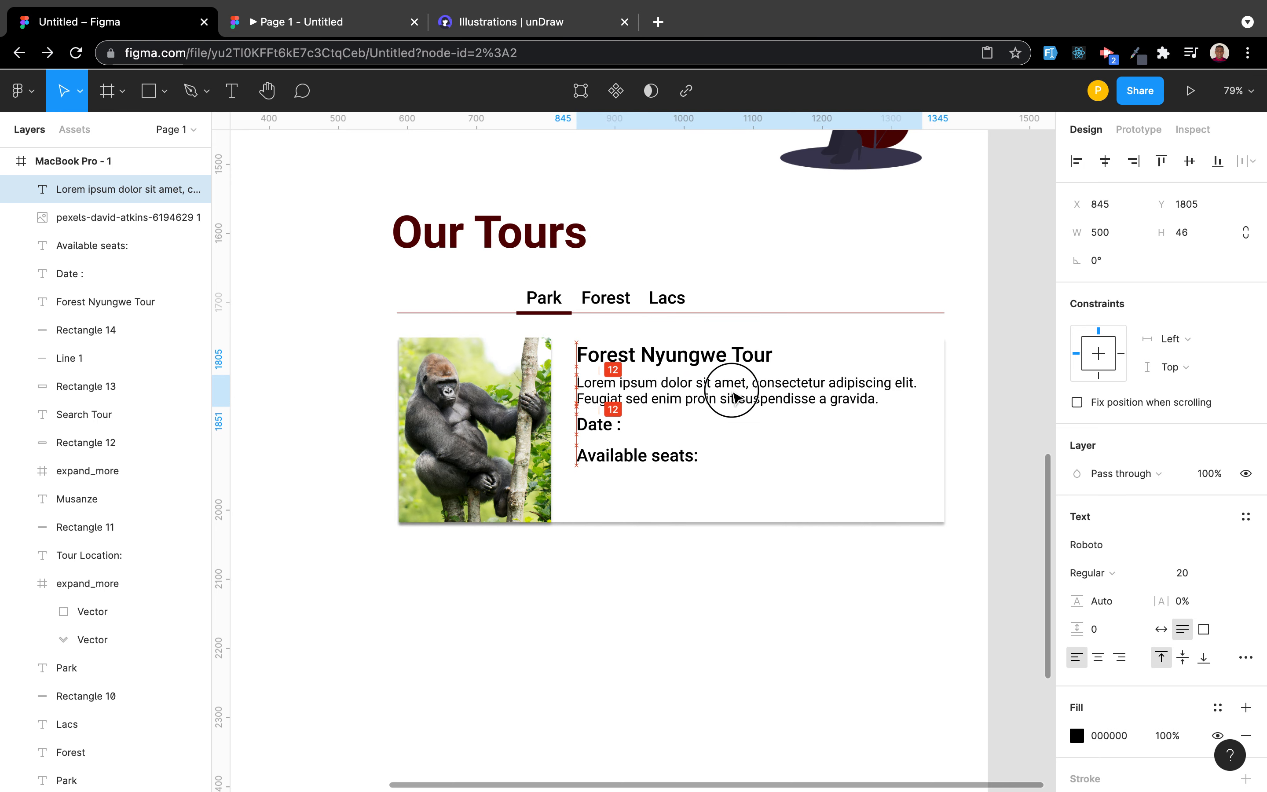
pyautogui.click(777, 628)
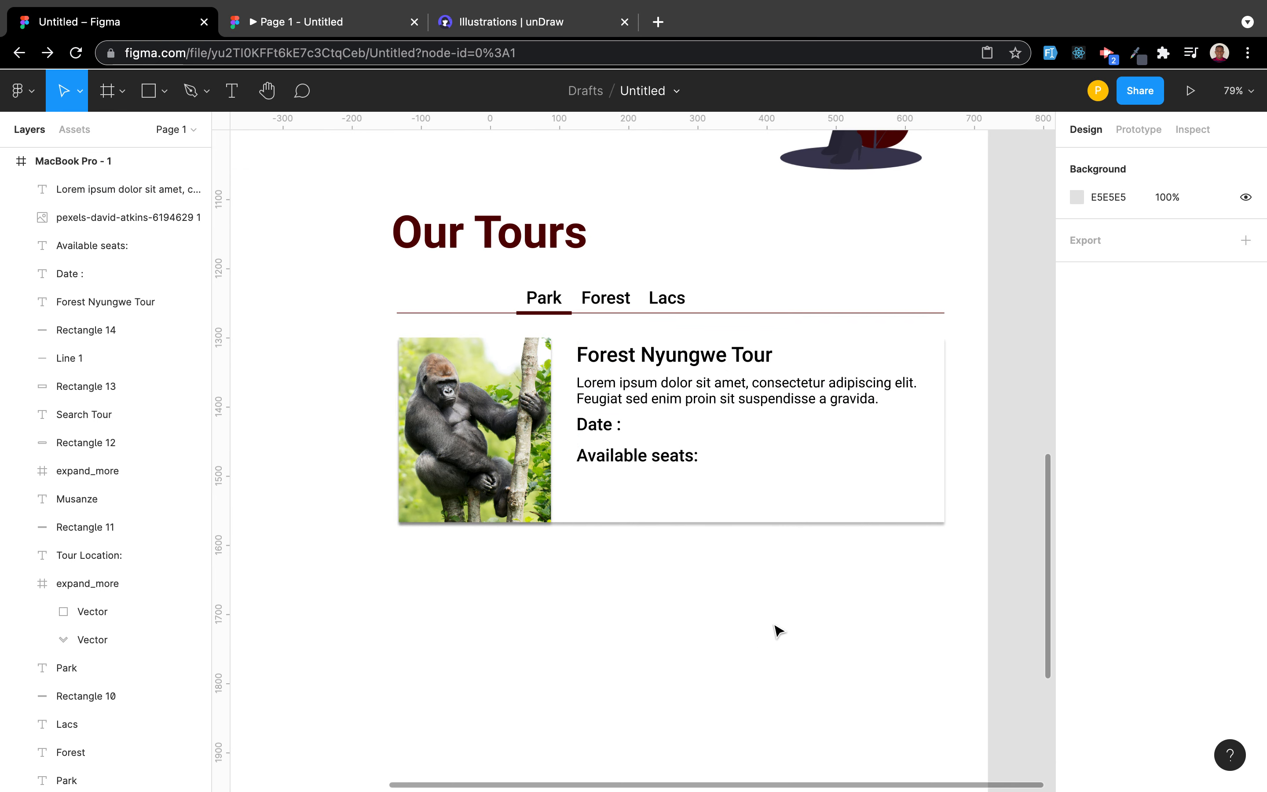
# Step: Duplicate the "Date :" label directly to its right and set the copy's font weight to Regular
pyautogui.click(635, 466)
pyautogui.click(633, 464)
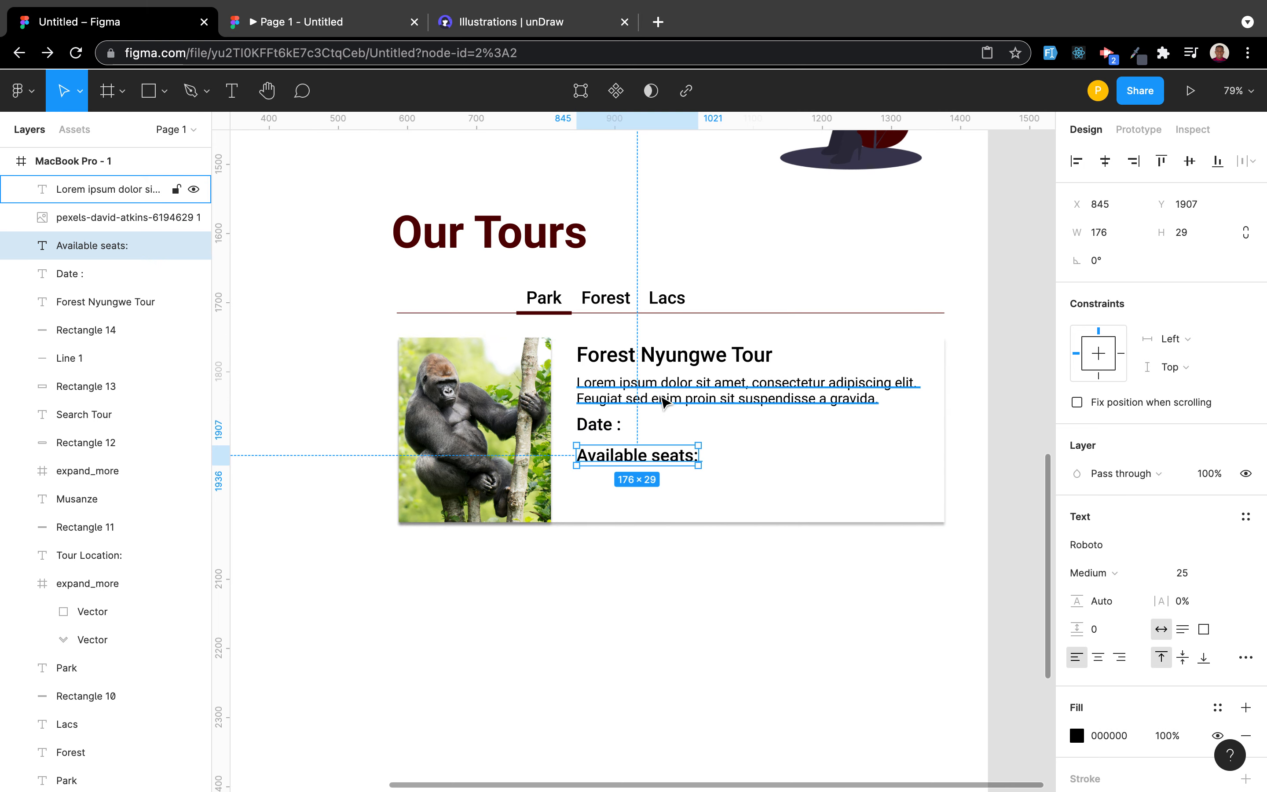
pyautogui.click(589, 425)
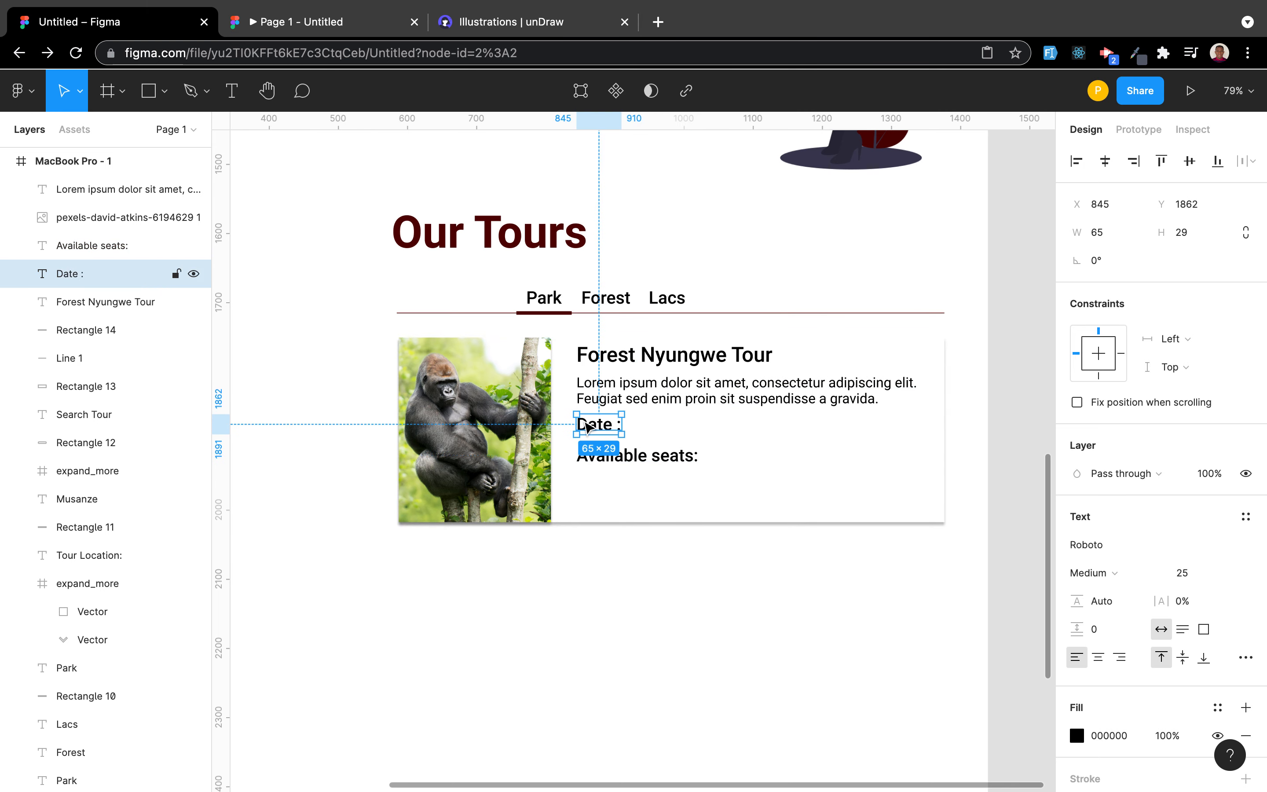
pyautogui.press('super+v')
pyautogui.moveTo(589, 426); pyautogui.dragTo(643, 427)
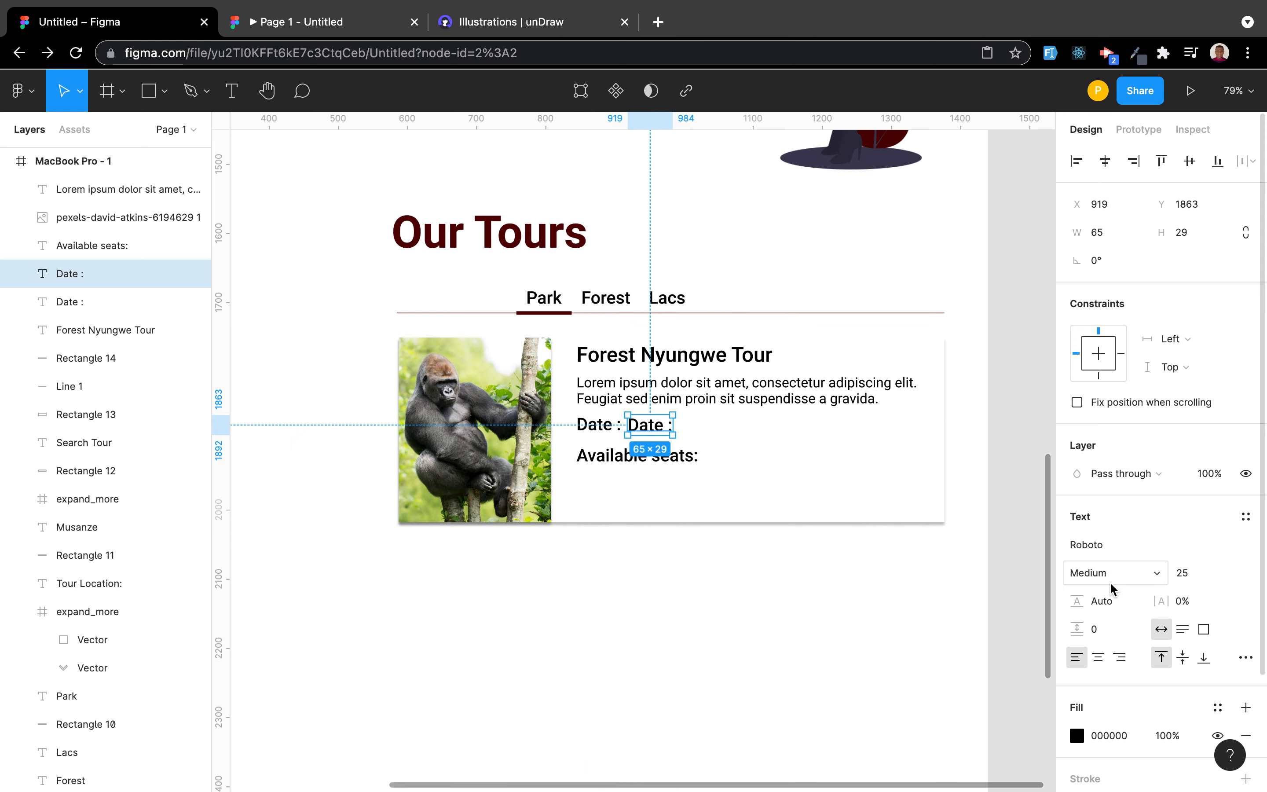
pyautogui.click(1146, 572)
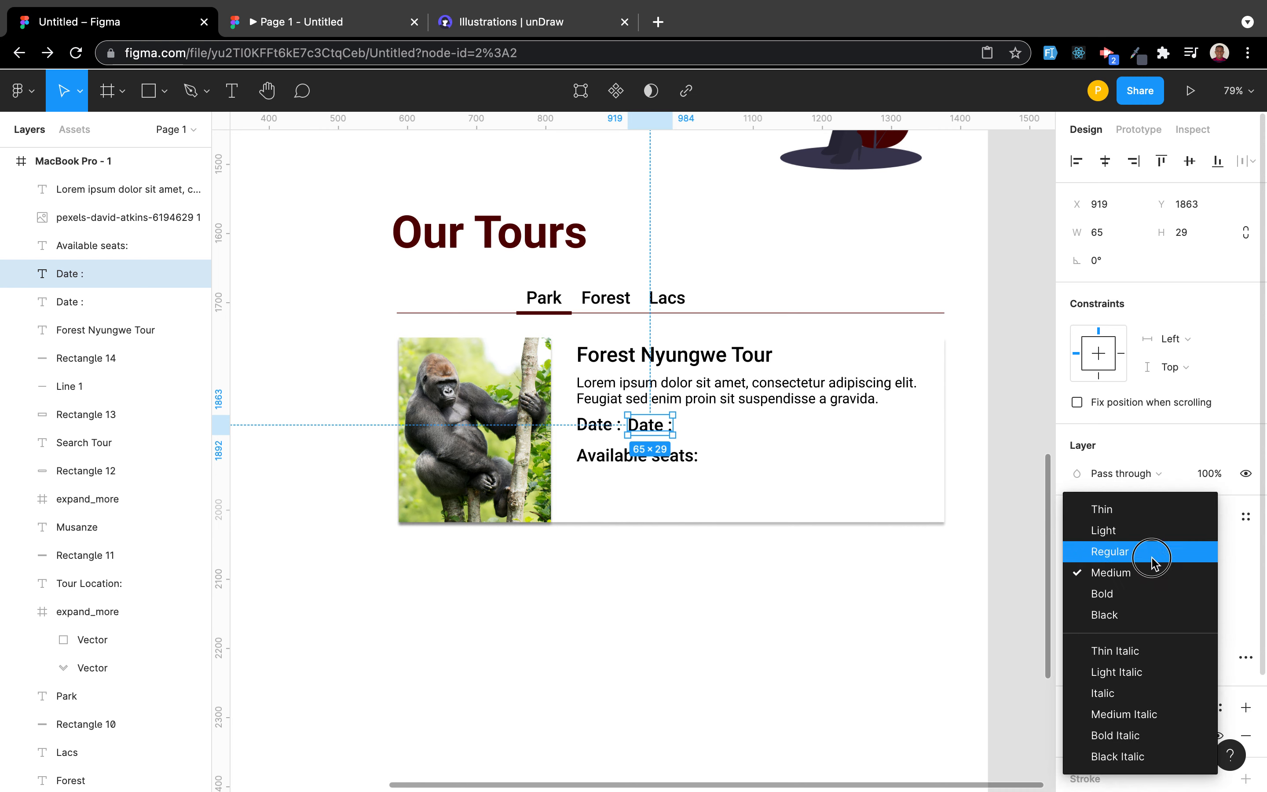
pyautogui.click(1154, 552)
# Step: Change the copied label's text to "10 December 2021"
pyautogui.doubleClick(642, 423)
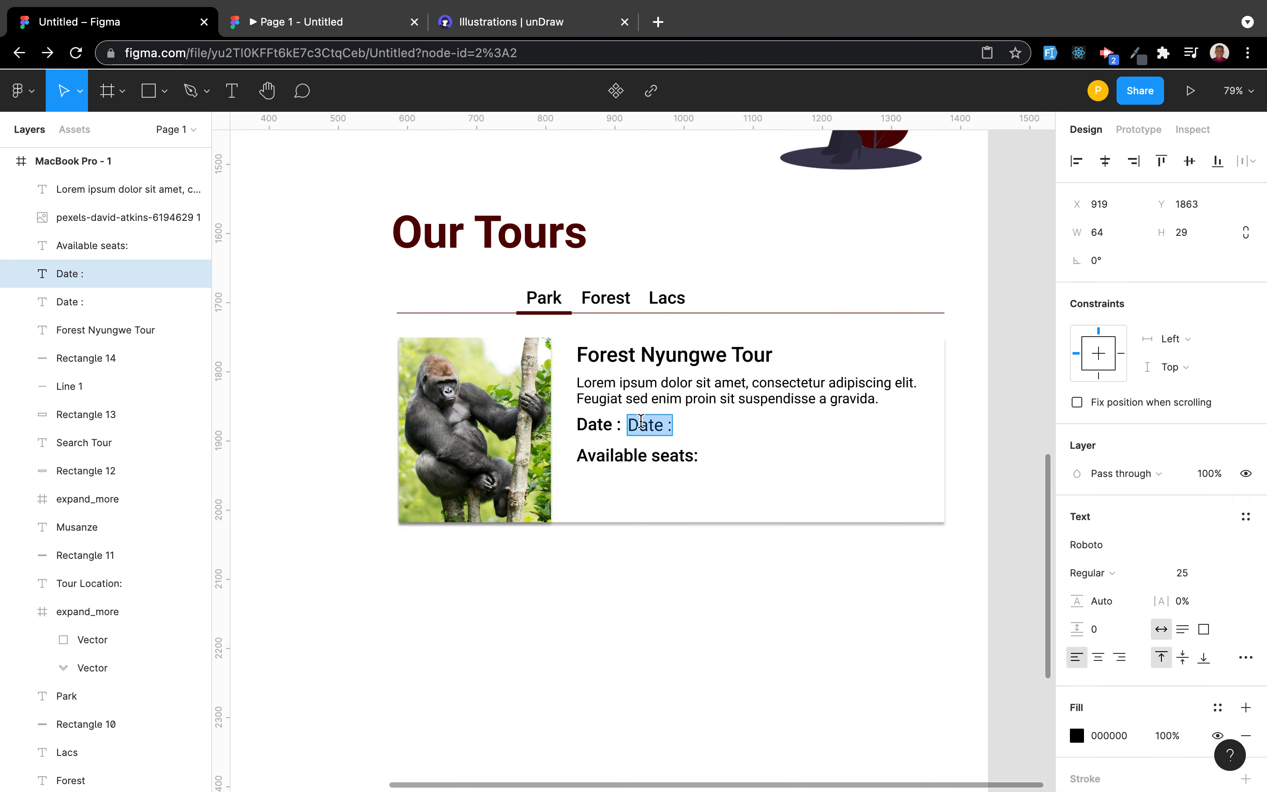
pyautogui.write('1')
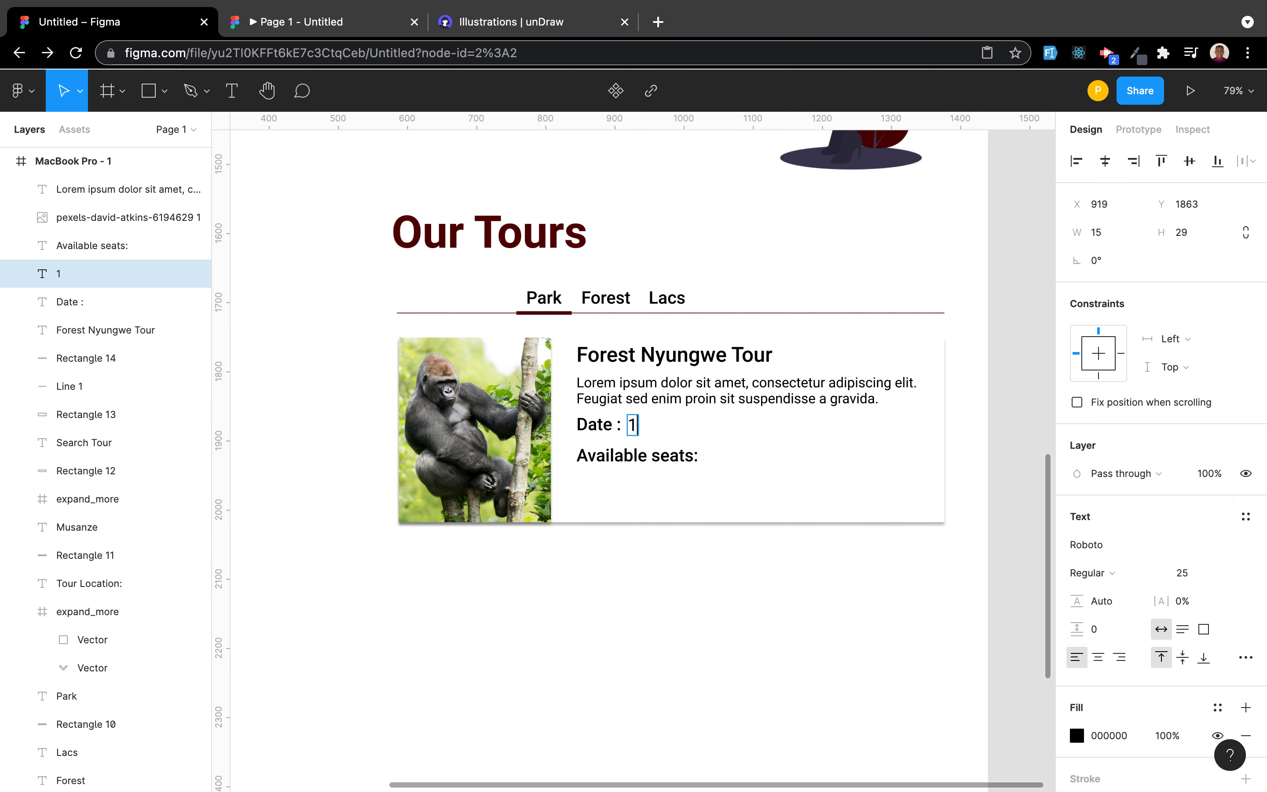
pyautogui.write('0 Dece')
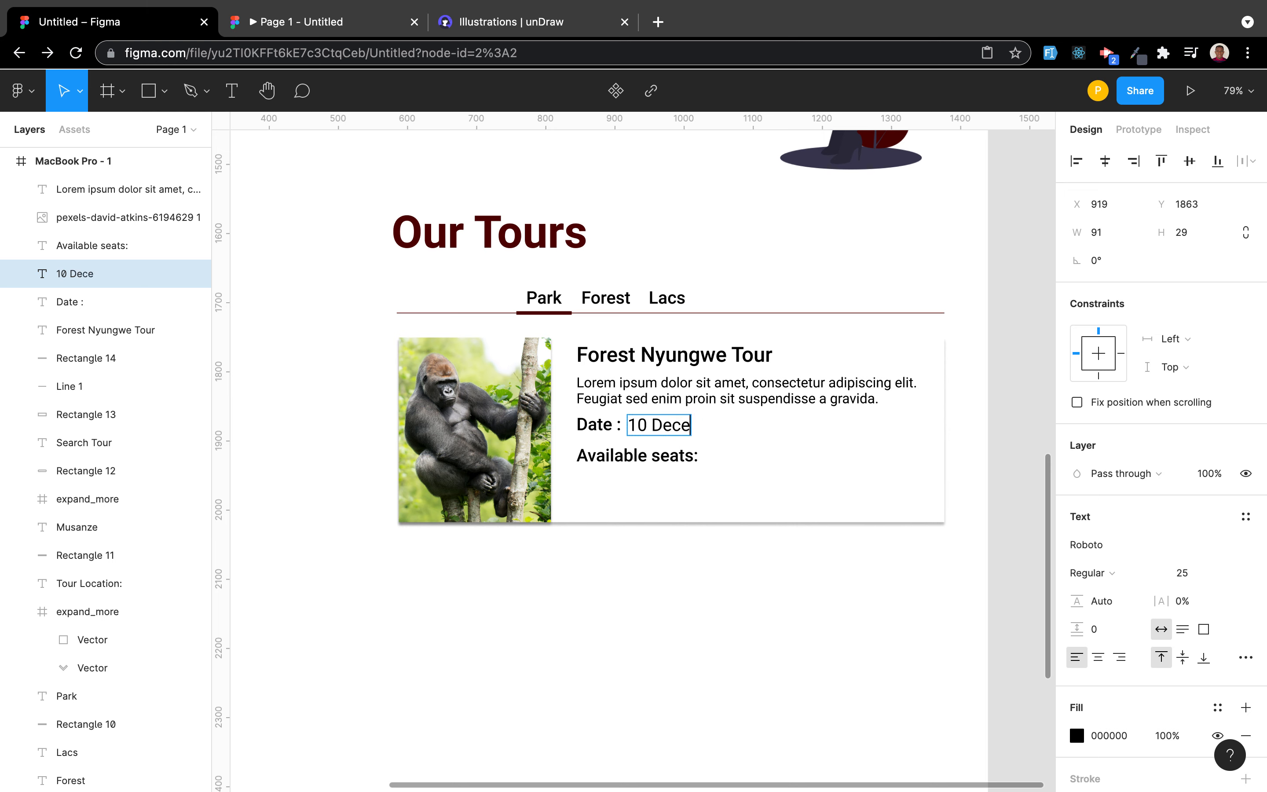
pyautogui.write('mber 2021')
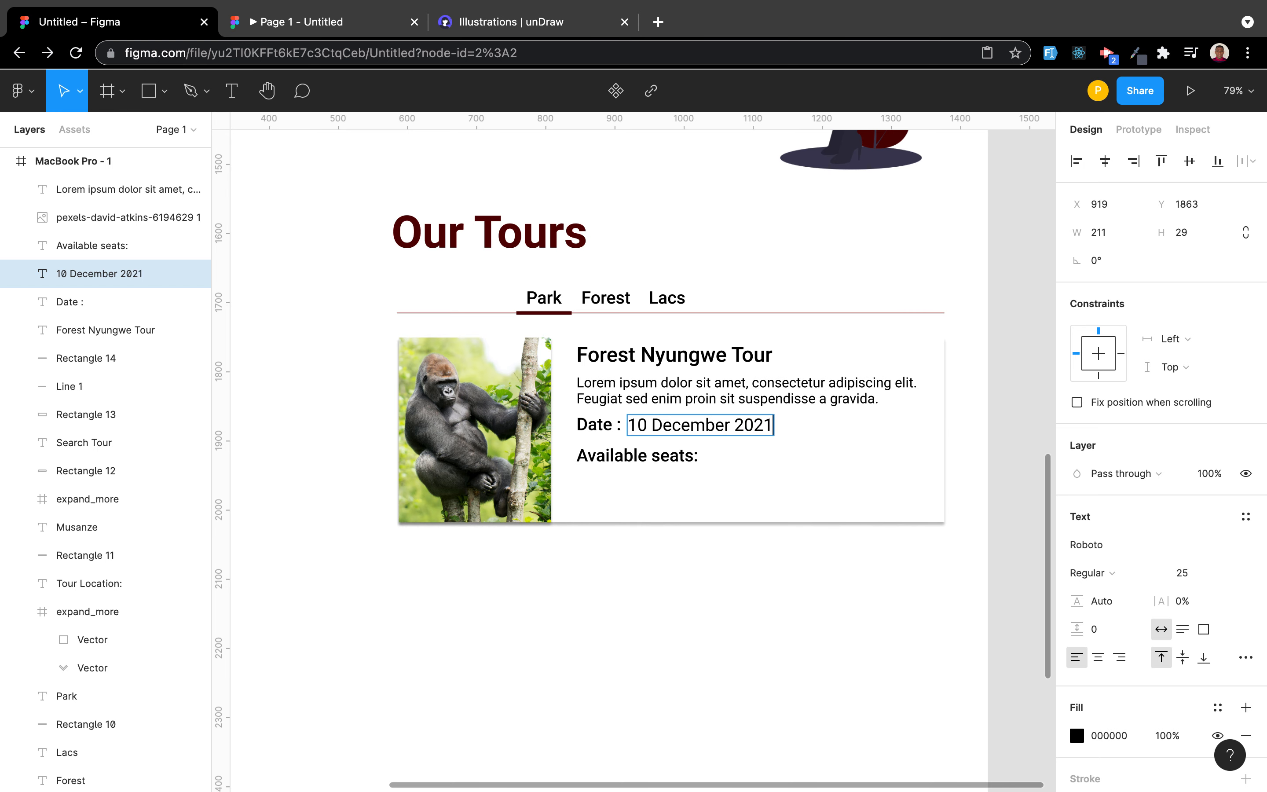
pyautogui.press('Escape')
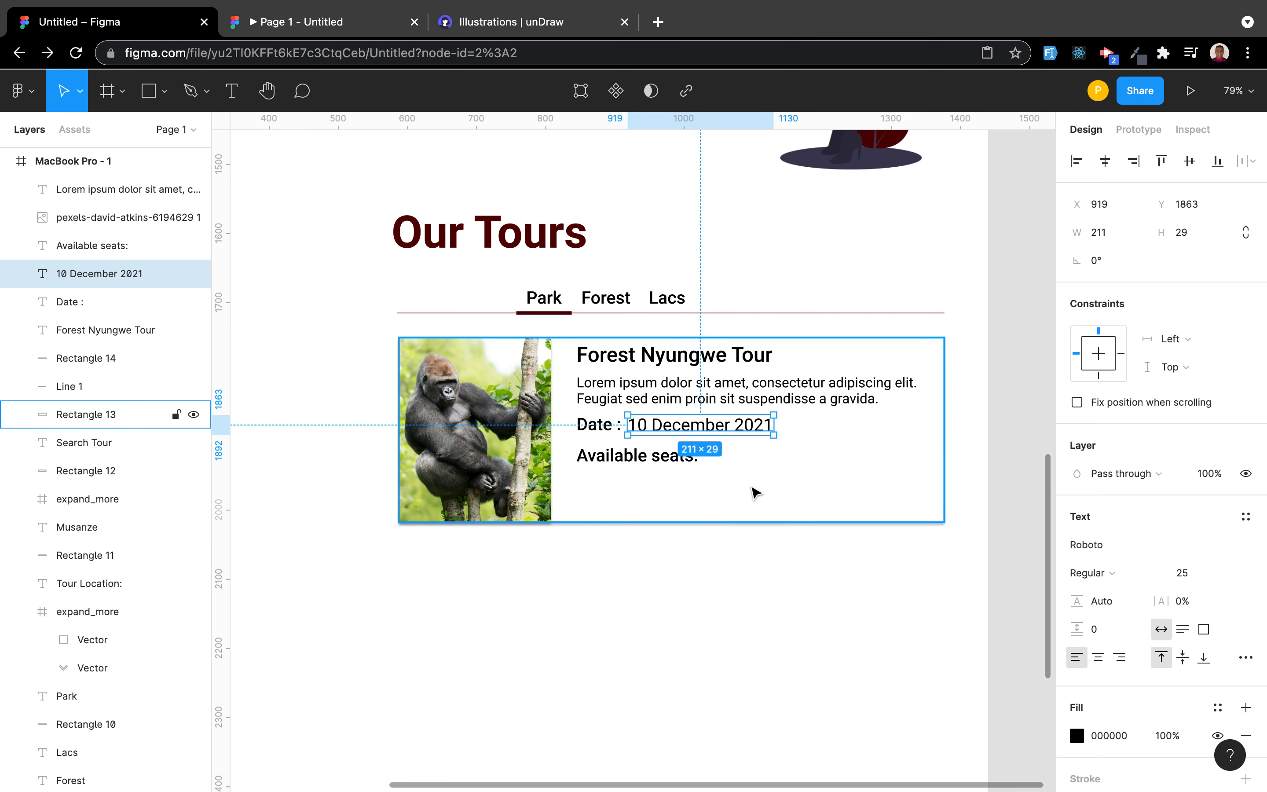
pyautogui.click(774, 613)
# Step: Duplicate the date value to the right of the "Available seats:" label and change the copy's text to "12 / 20"
pyautogui.click(731, 429)
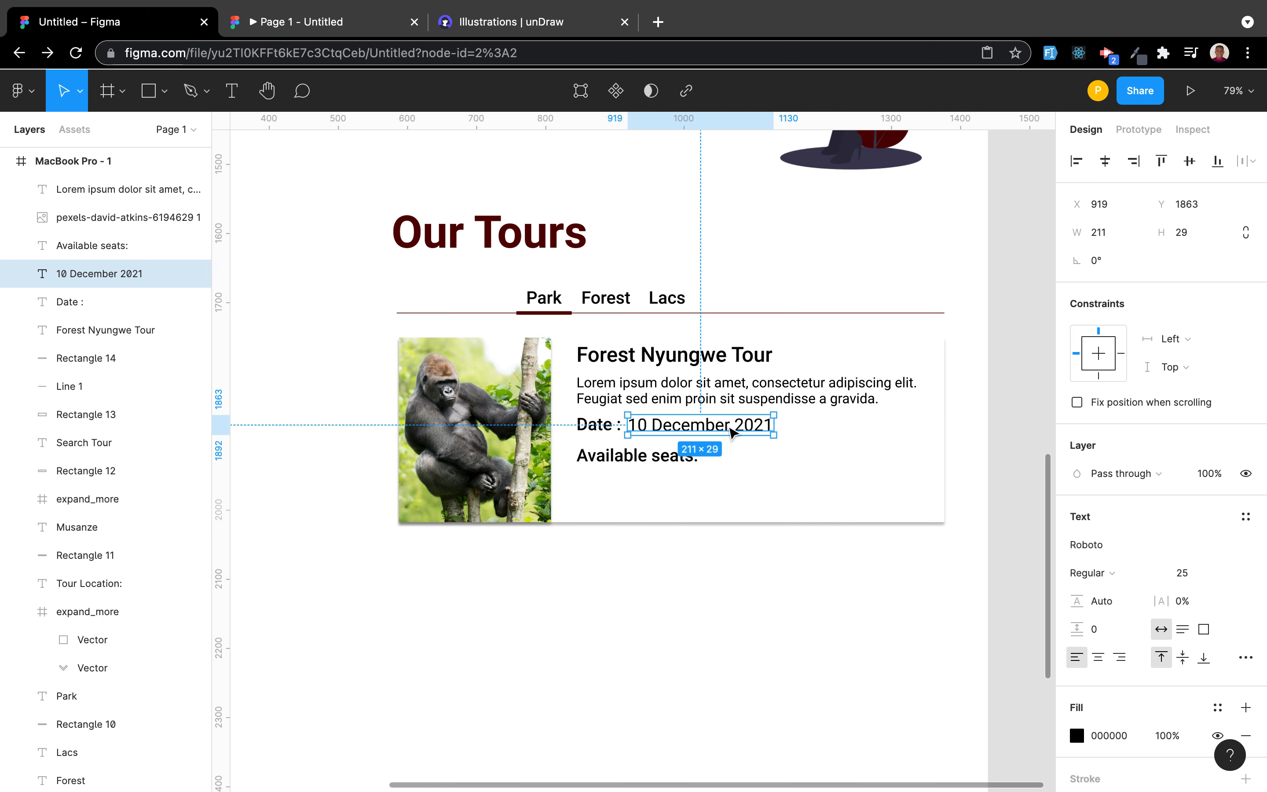
pyautogui.press('super+v')
pyautogui.moveTo(731, 429); pyautogui.dragTo(817, 457)
pyautogui.doubleClick(817, 456)
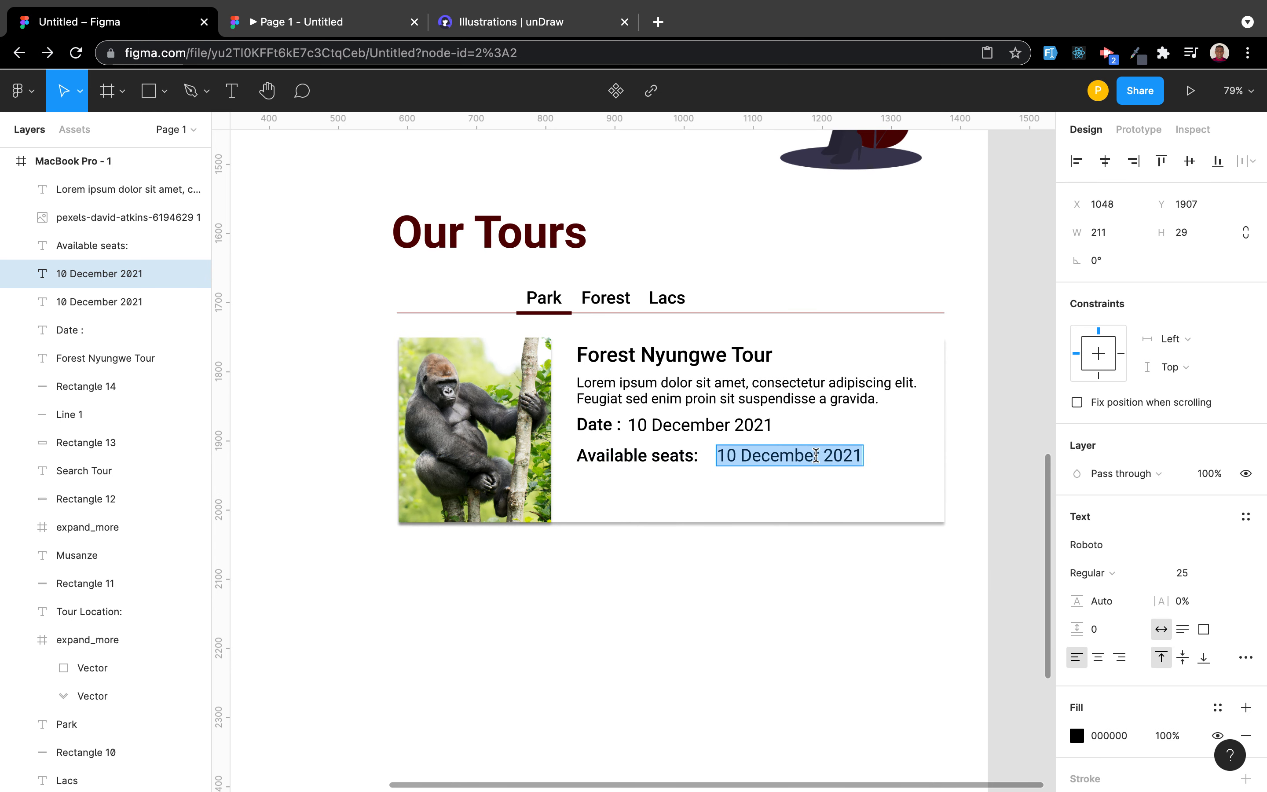
pyautogui.write('12')
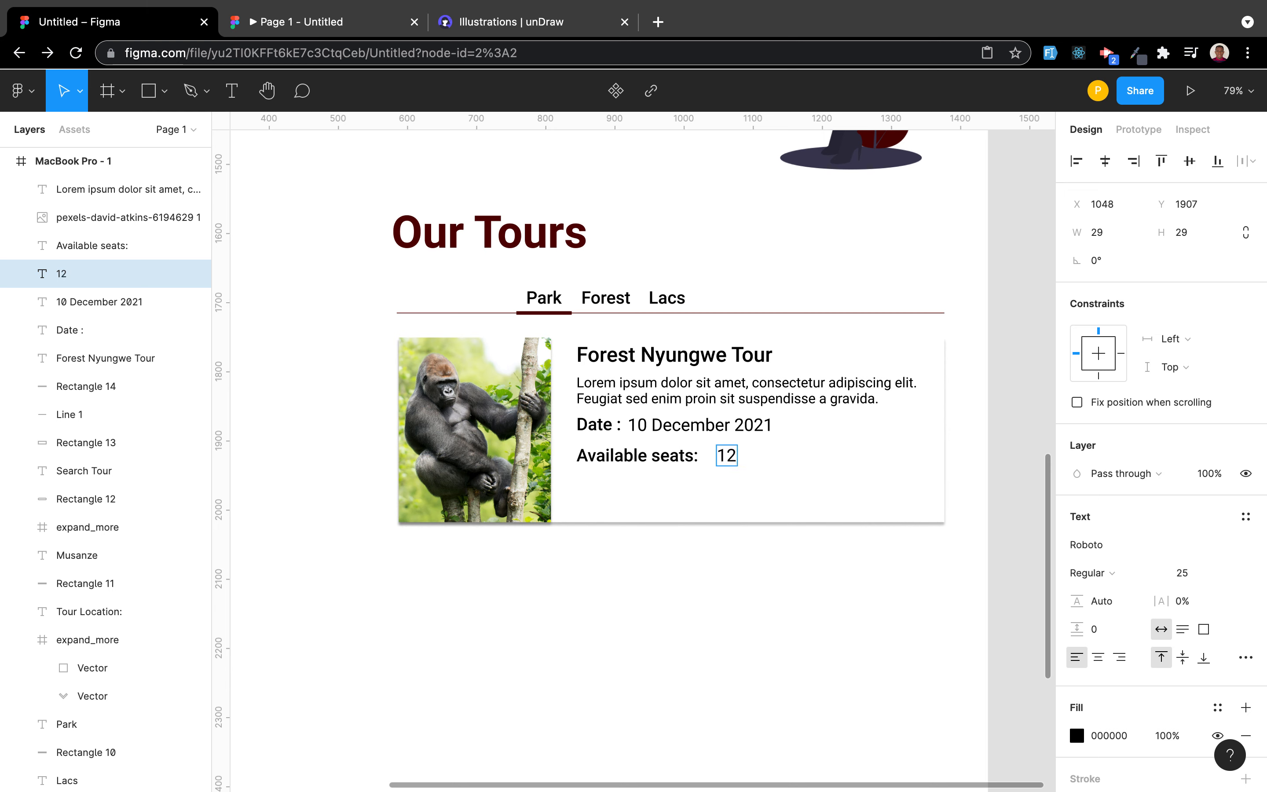
pyautogui.write(' / 20')
pyautogui.click(814, 591)
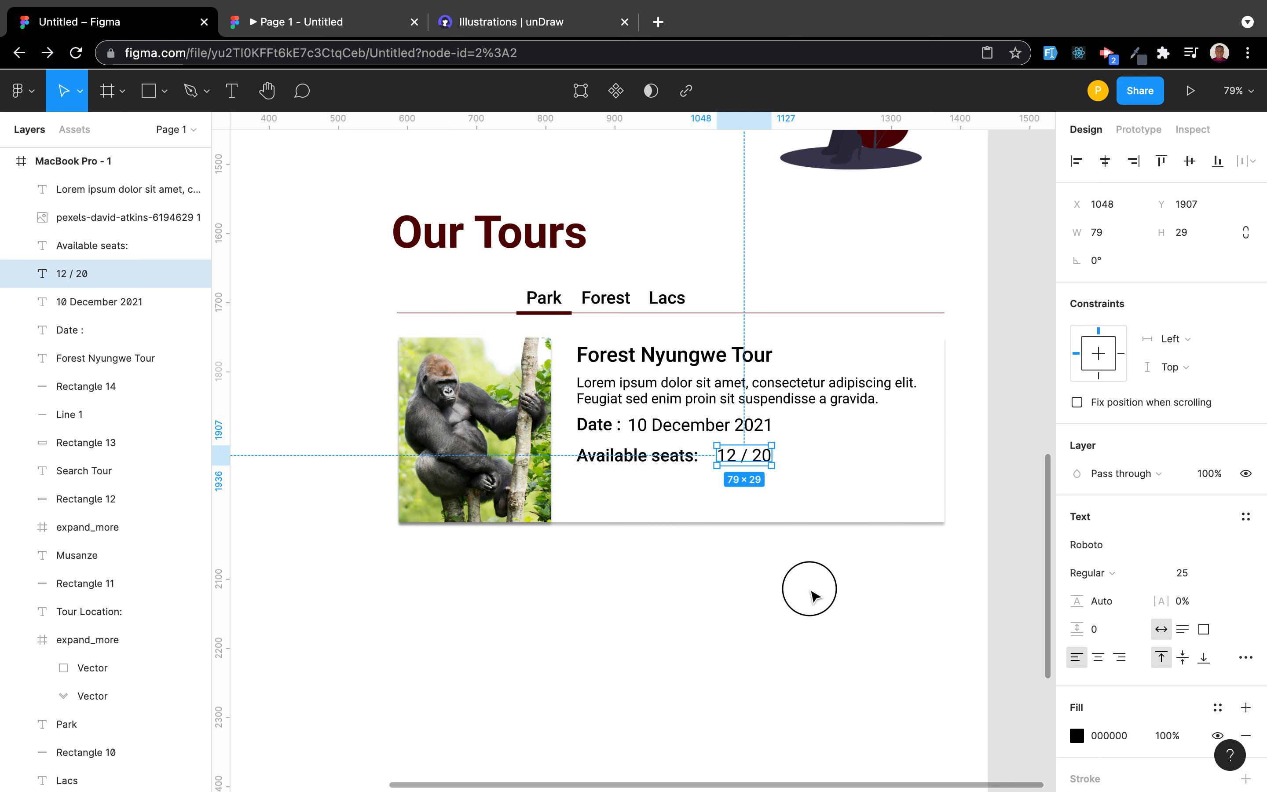
# Step: Duplicate the "Available seats:" label into the card's lower-right corner and change the copy's text to "Read more ...."
pyautogui.click(657, 464)
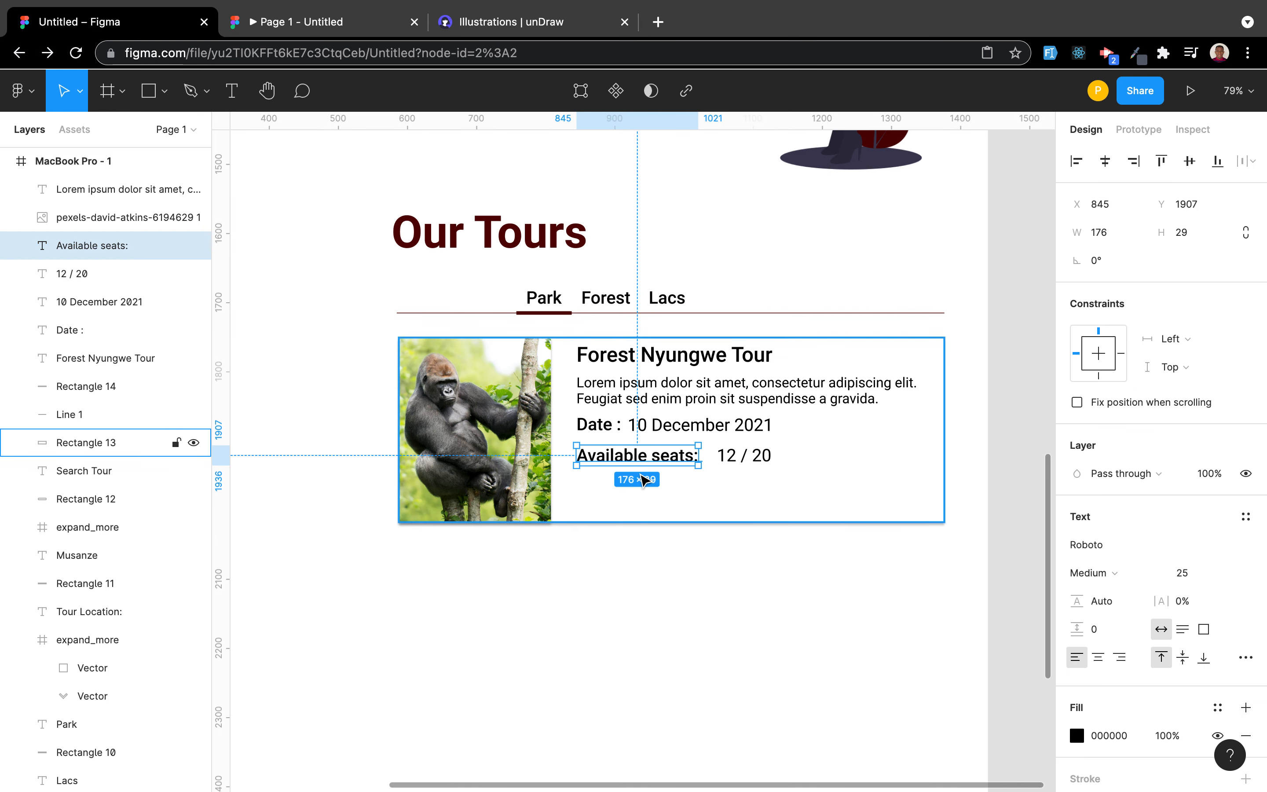
pyautogui.press('super+v')
pyautogui.moveTo(649, 455); pyautogui.dragTo(874, 495)
pyautogui.doubleClick(876, 494)
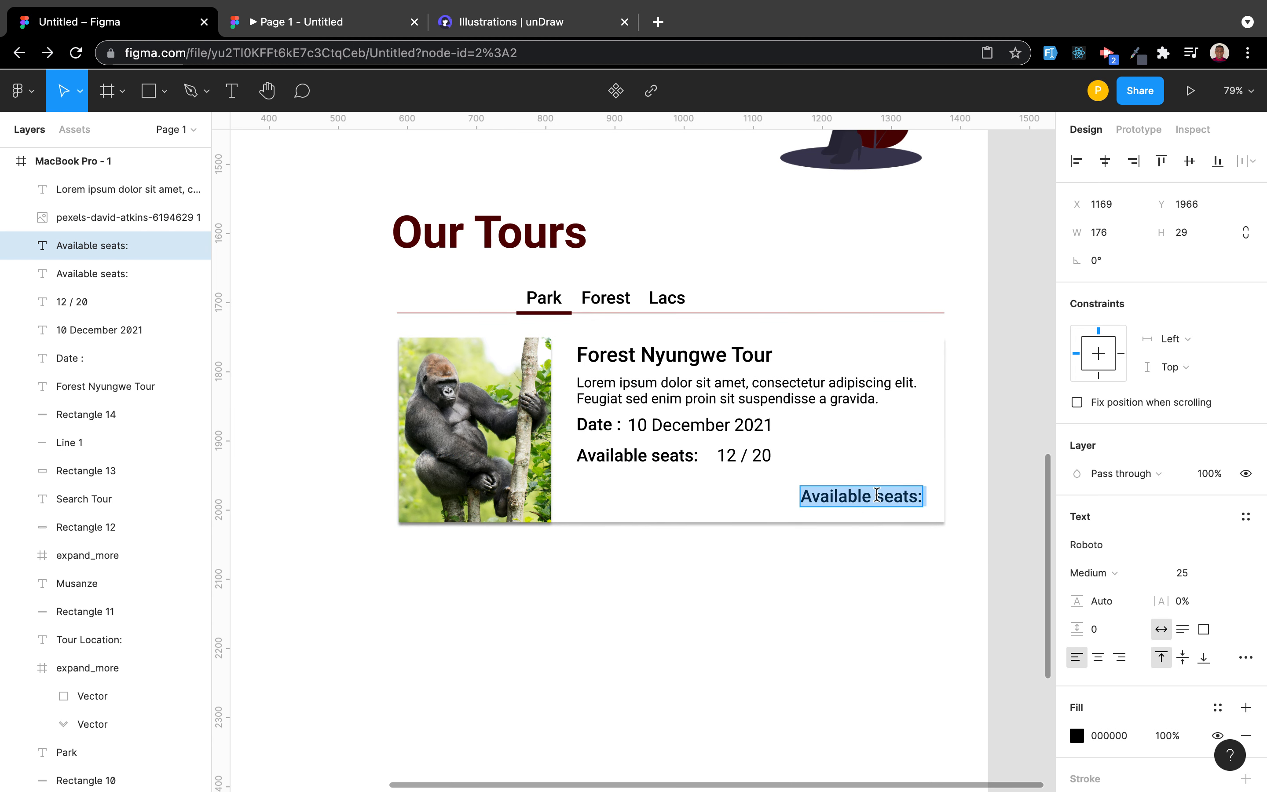
pyautogui.write('Read More')
pyautogui.press('BackSpace')
pyautogui.press('BackSpace')
pyautogui.press('BackSpace')
pyautogui.press('BackSpace')
pyautogui.press('BackSpace')
pyautogui.write('more ....')
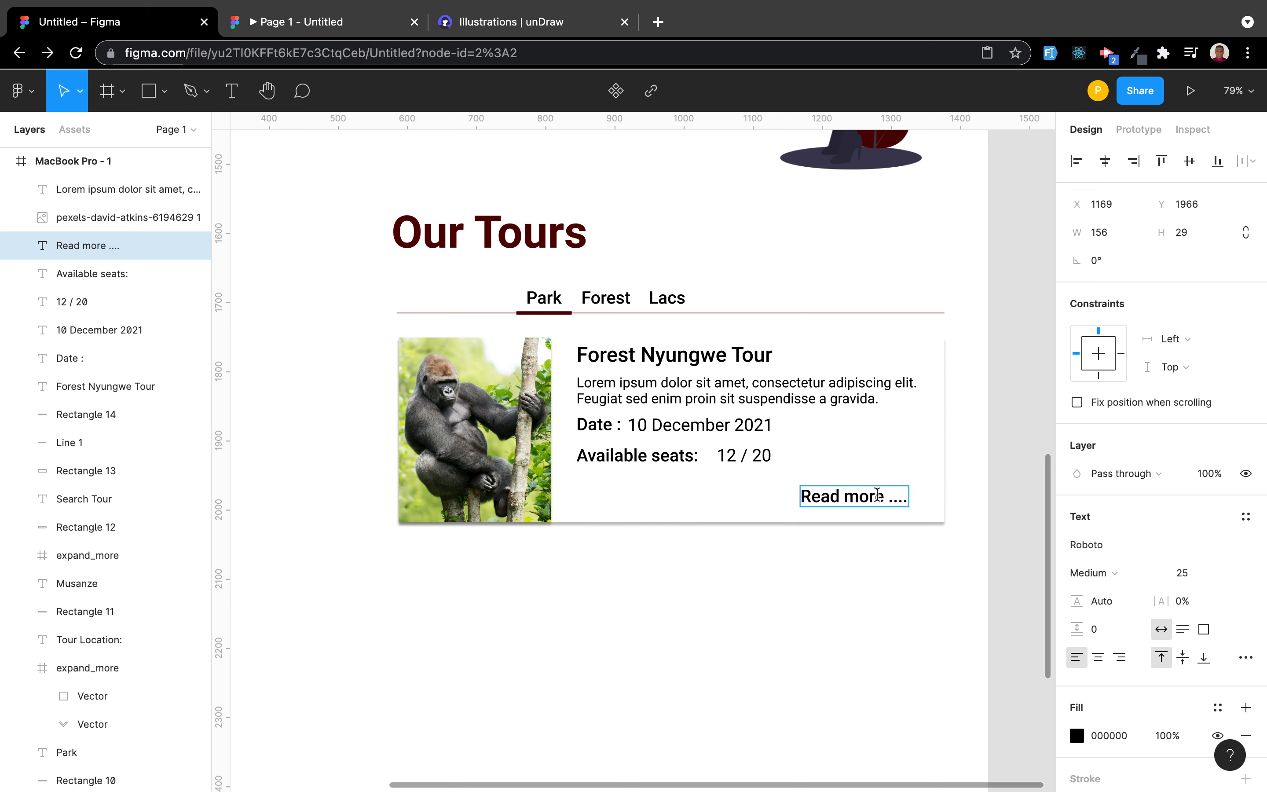
pyautogui.press('Escape')
# Step: Recolor the card's "Read more ...." text with the document color 540202 and shift it slightly right and down to X 1190, Y 1970
pyautogui.click(885, 496)
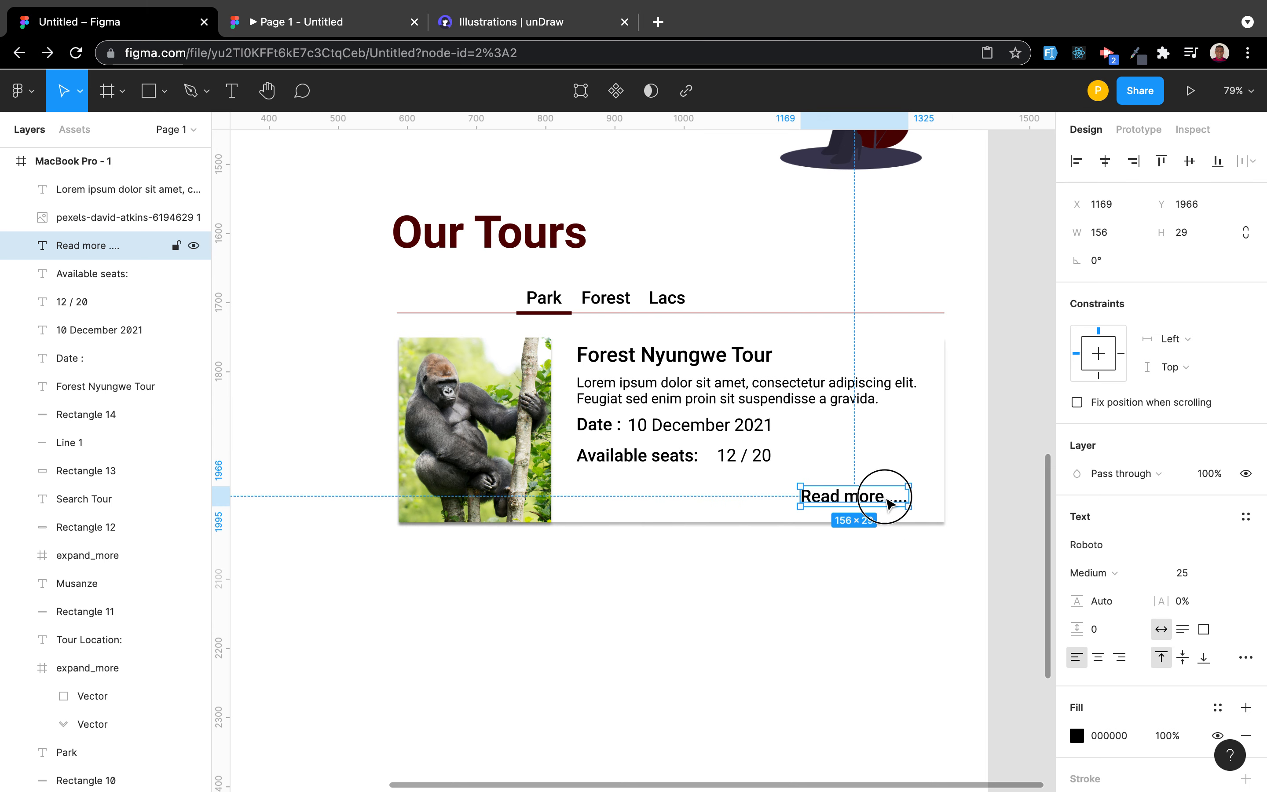
pyautogui.click(1076, 735)
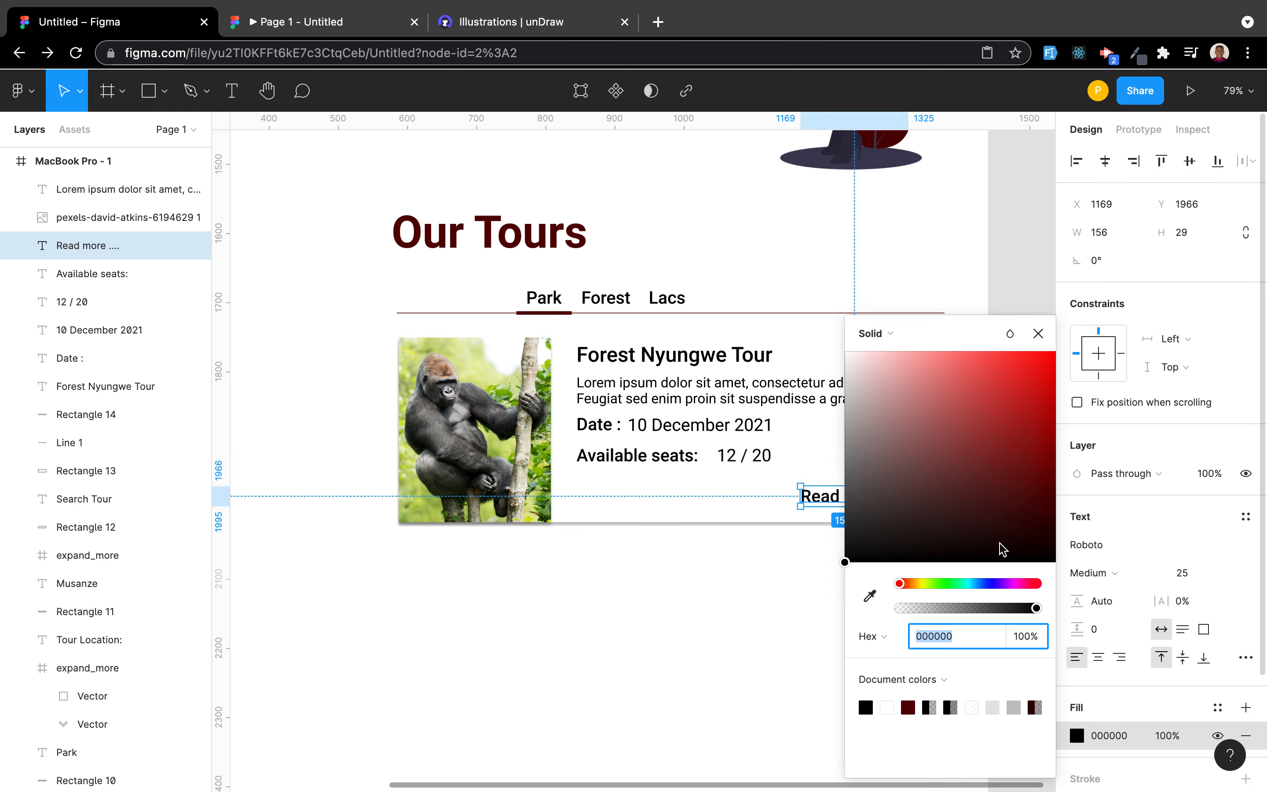
pyautogui.click(908, 707)
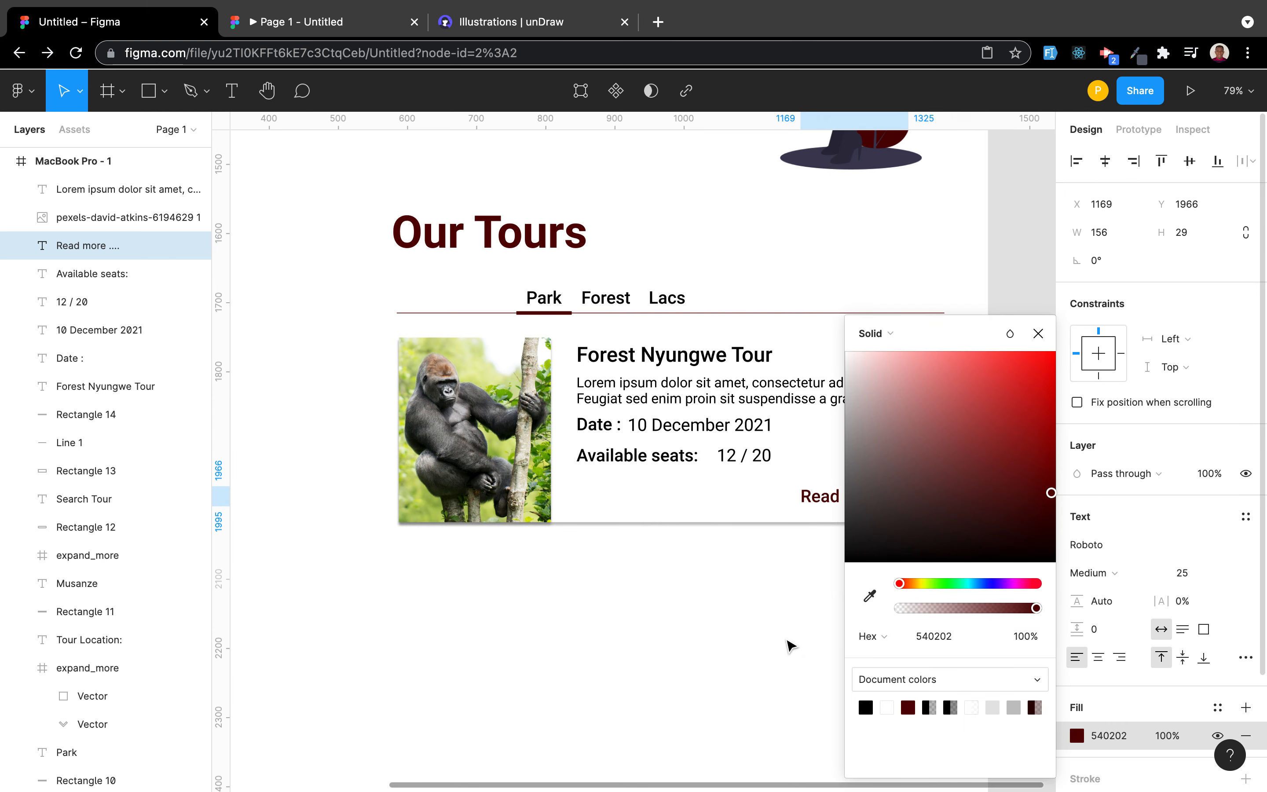
pyautogui.click(785, 639)
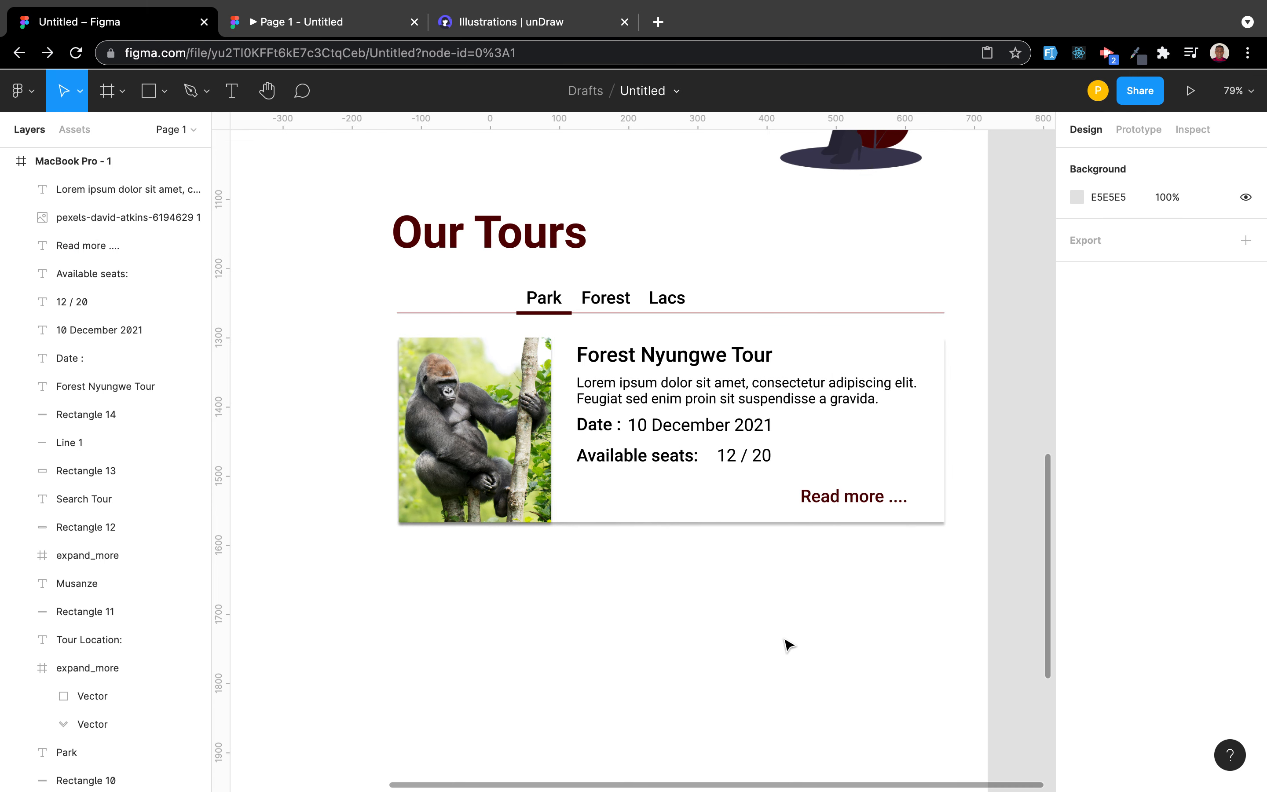
pyautogui.click(877, 498)
pyautogui.moveTo(880, 501); pyautogui.dragTo(894, 504)
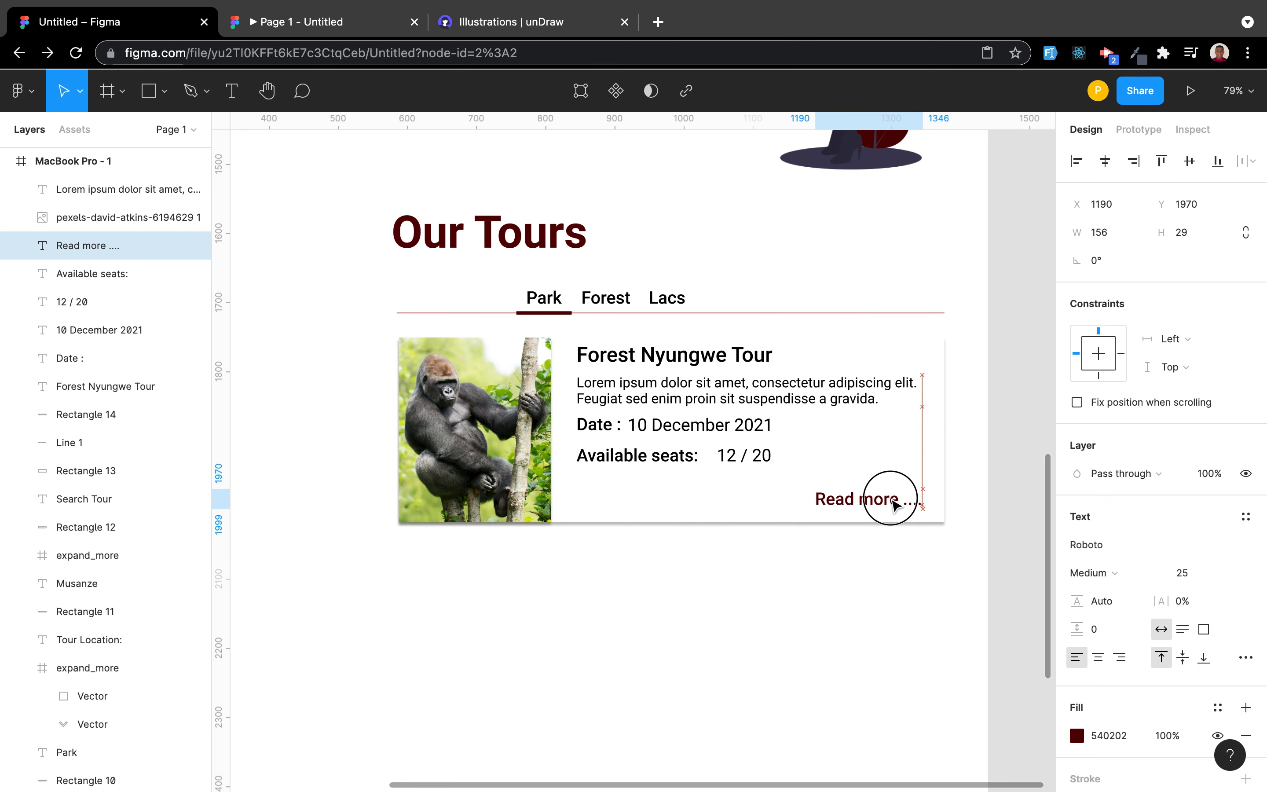
pyautogui.click(919, 645)
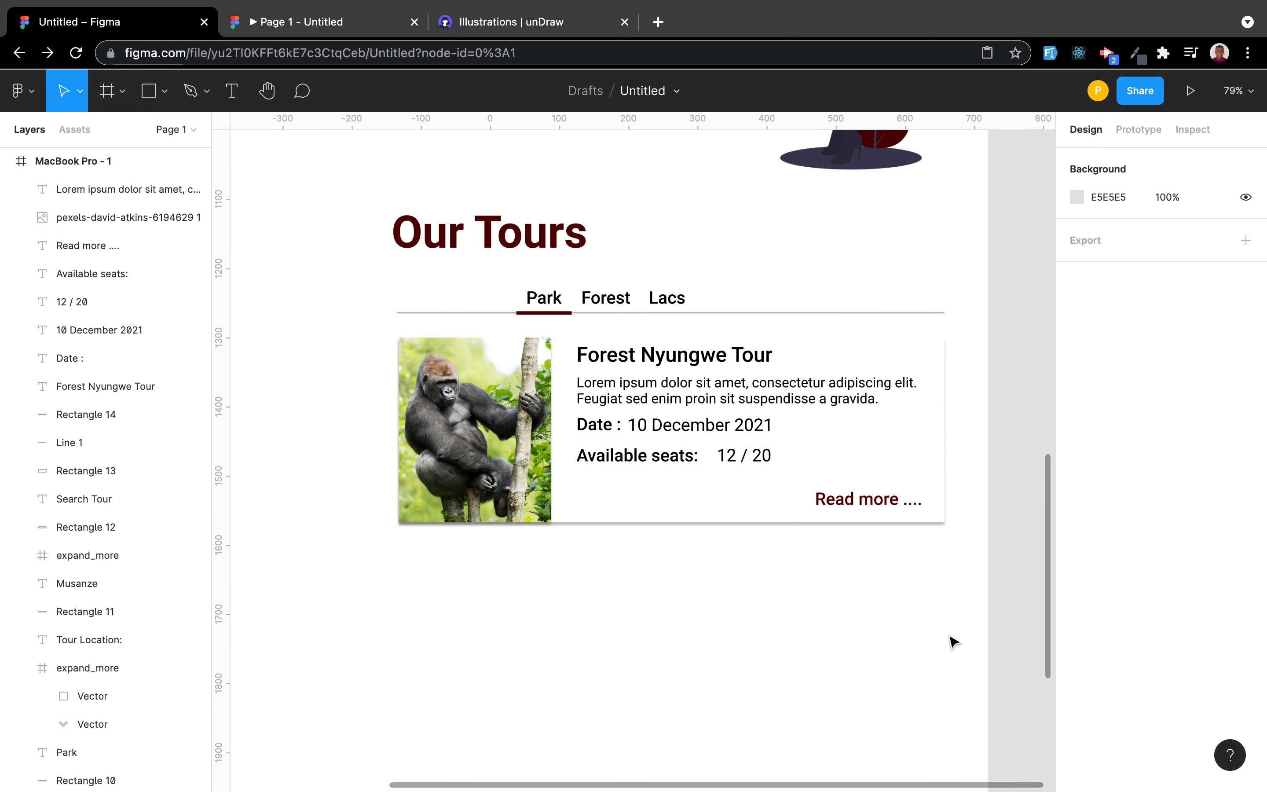
# Step: Select the whole tour card with its photo and texts, and place a duplicate directly below the original
pyautogui.moveTo(948, 633); pyautogui.dragTo(397, 333)
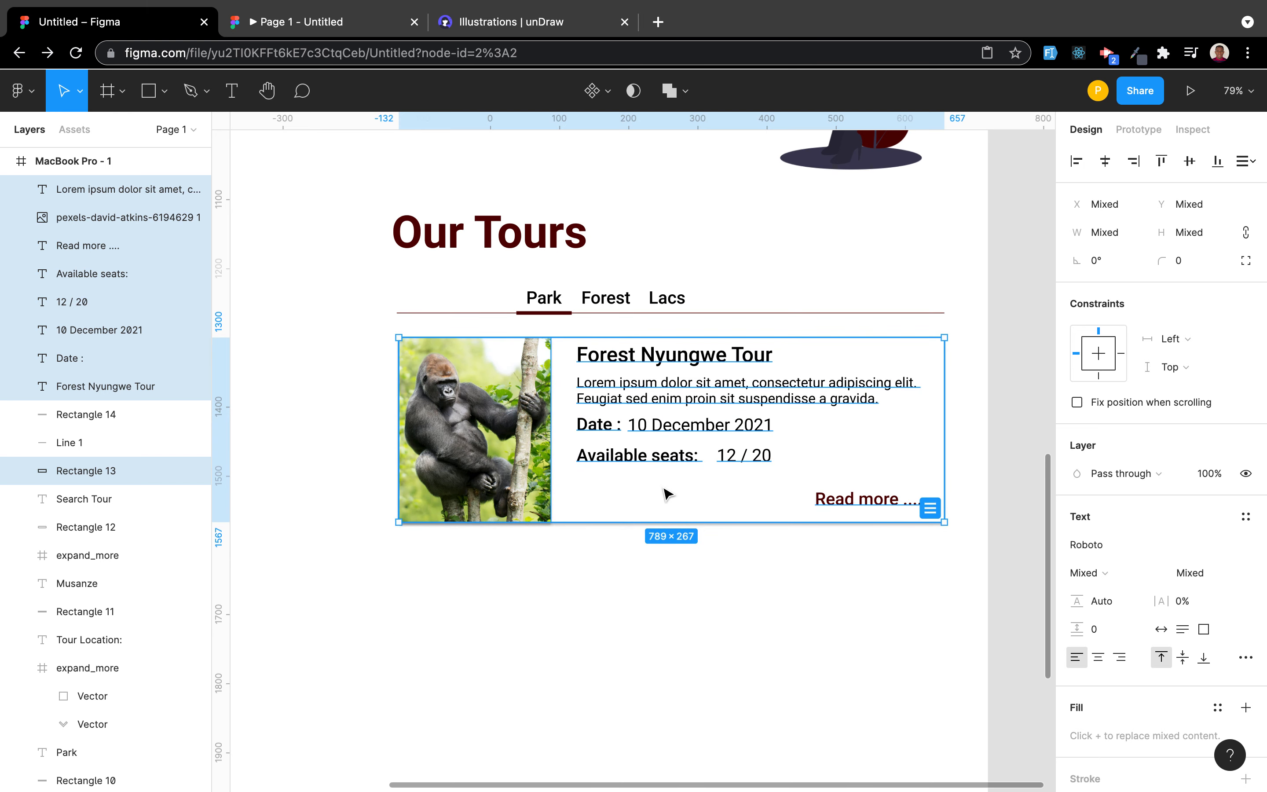
pyautogui.rightClick(455, 427)
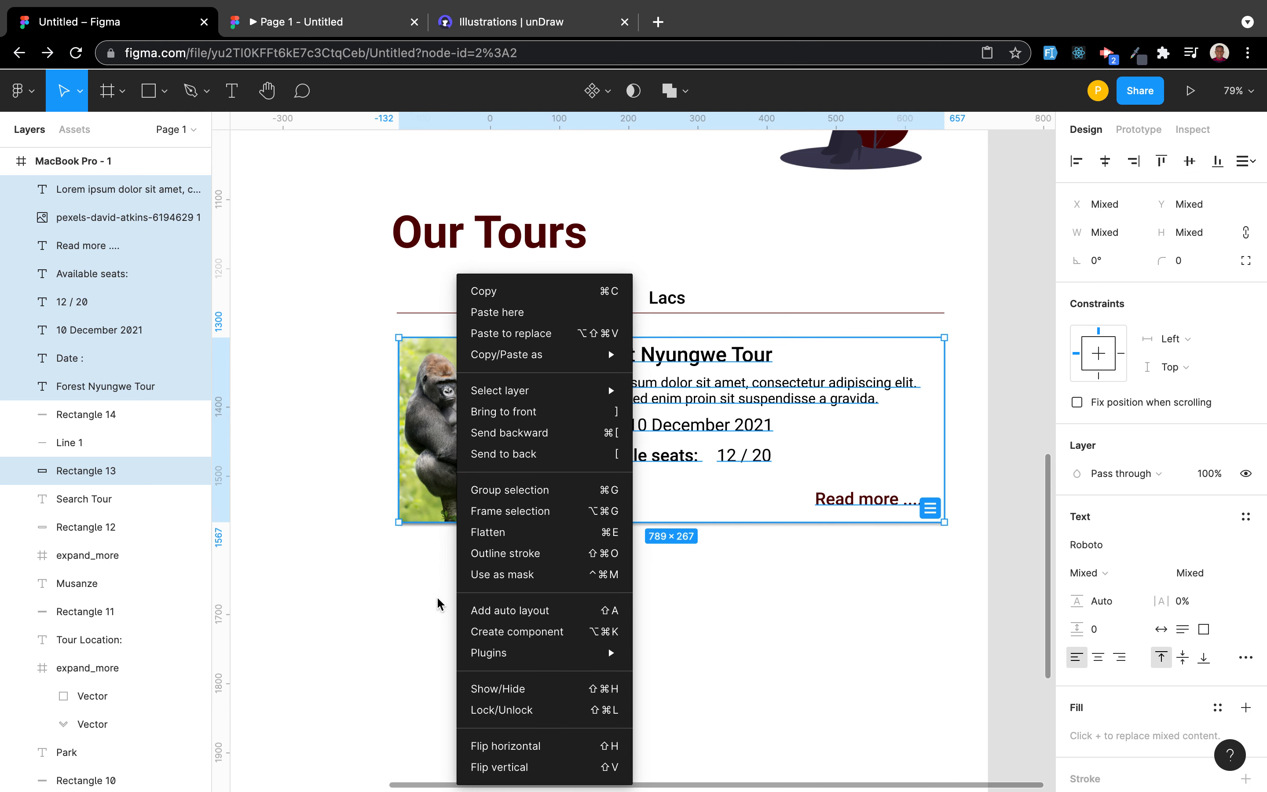
pyautogui.moveTo(628, 360)
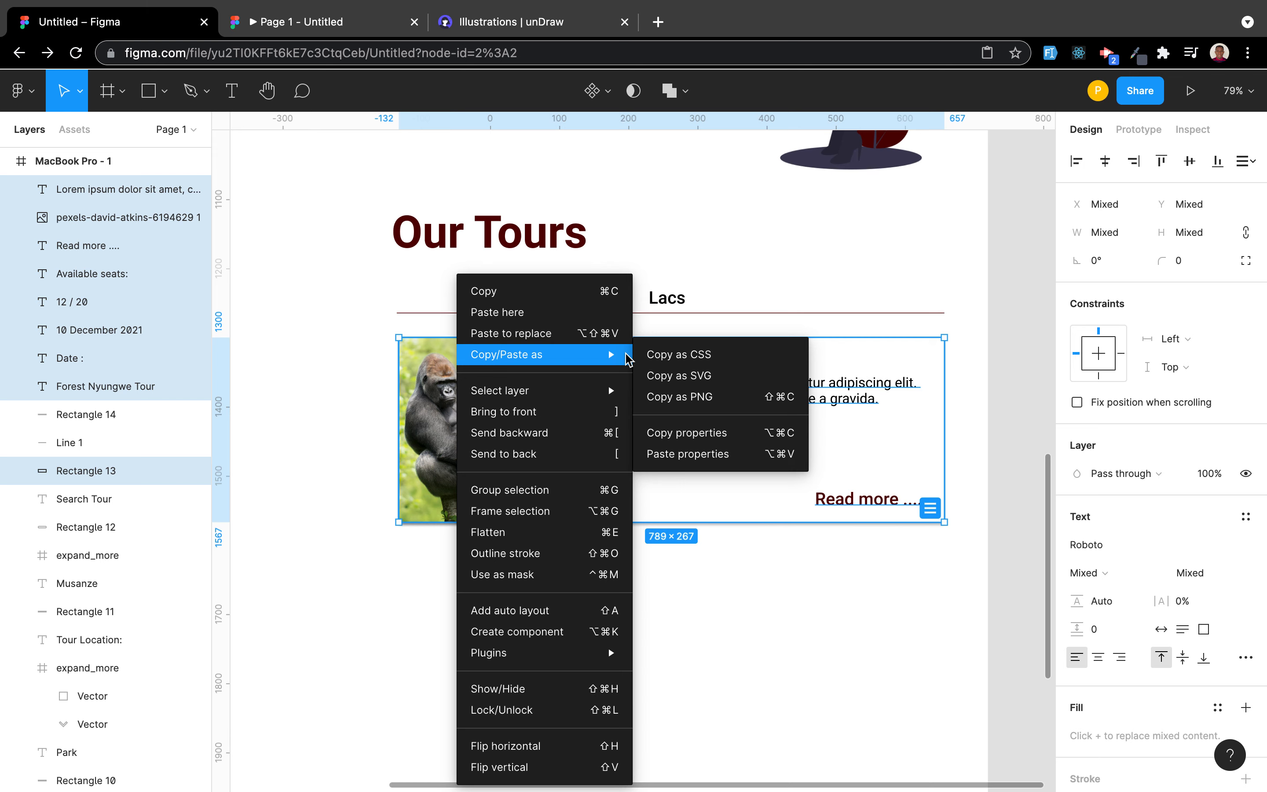
pyautogui.click(348, 693)
pyautogui.press('super+d')
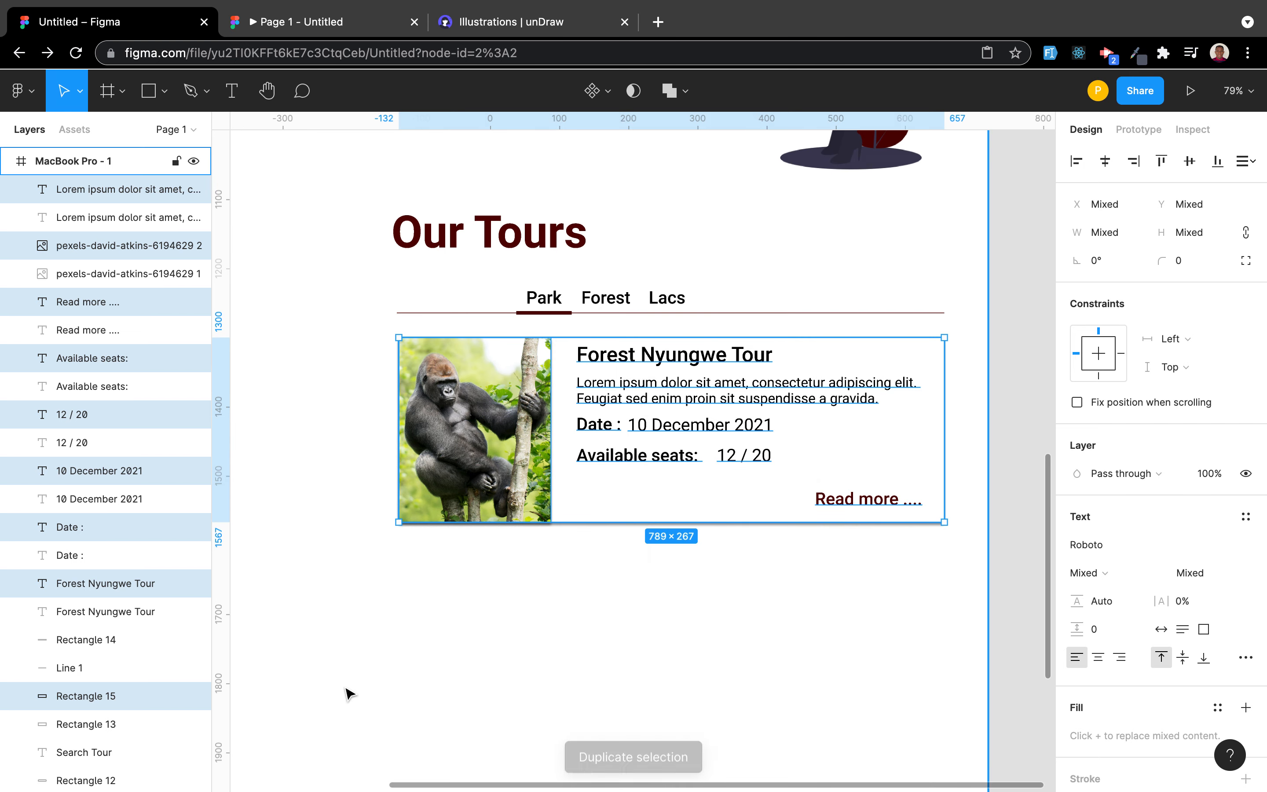
pyautogui.moveTo(675, 406); pyautogui.dragTo(675, 610)
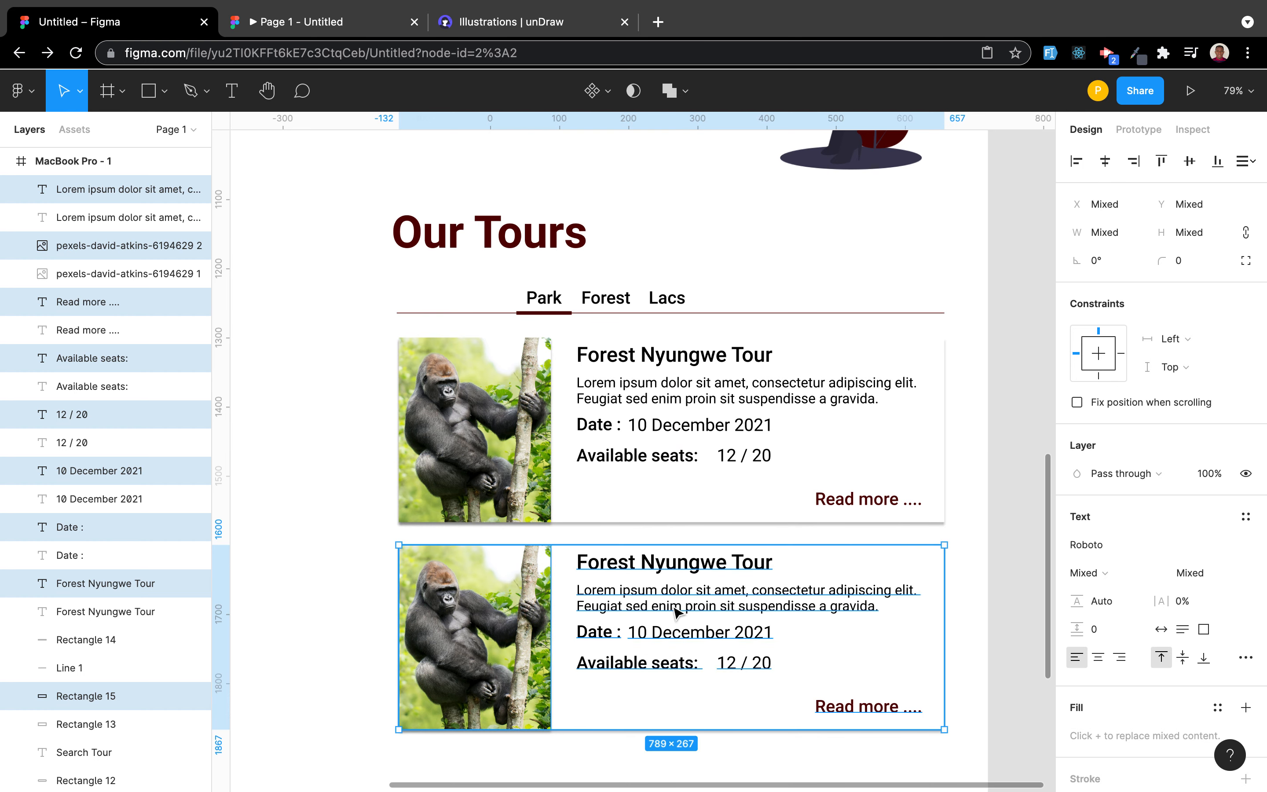
# Step: Repeat the card duplication twice with the same spacing to stack four tour cards
pyautogui.hotkey('ctrl', 'd')
pyautogui.hotkey('ctrl', 'd')
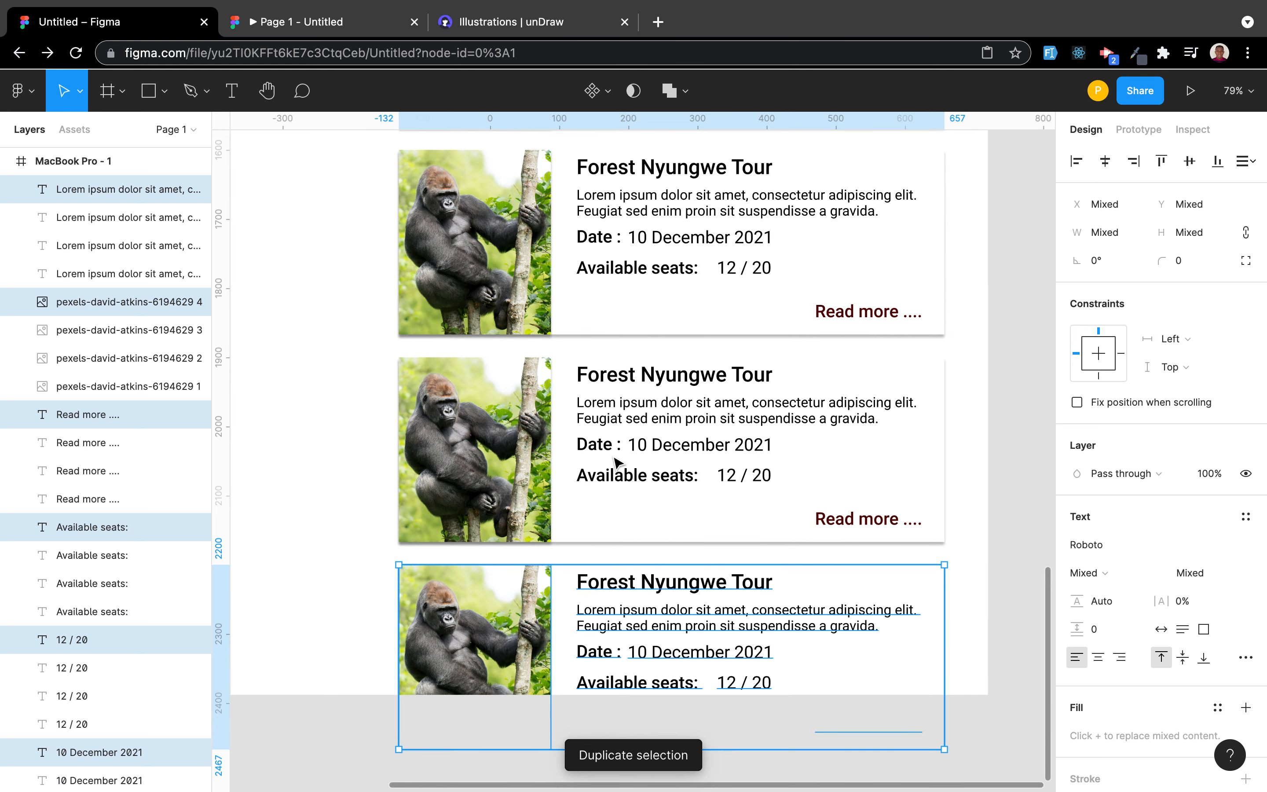
pyautogui.press('Escape')
pyautogui.scroll(5, 617, 463)
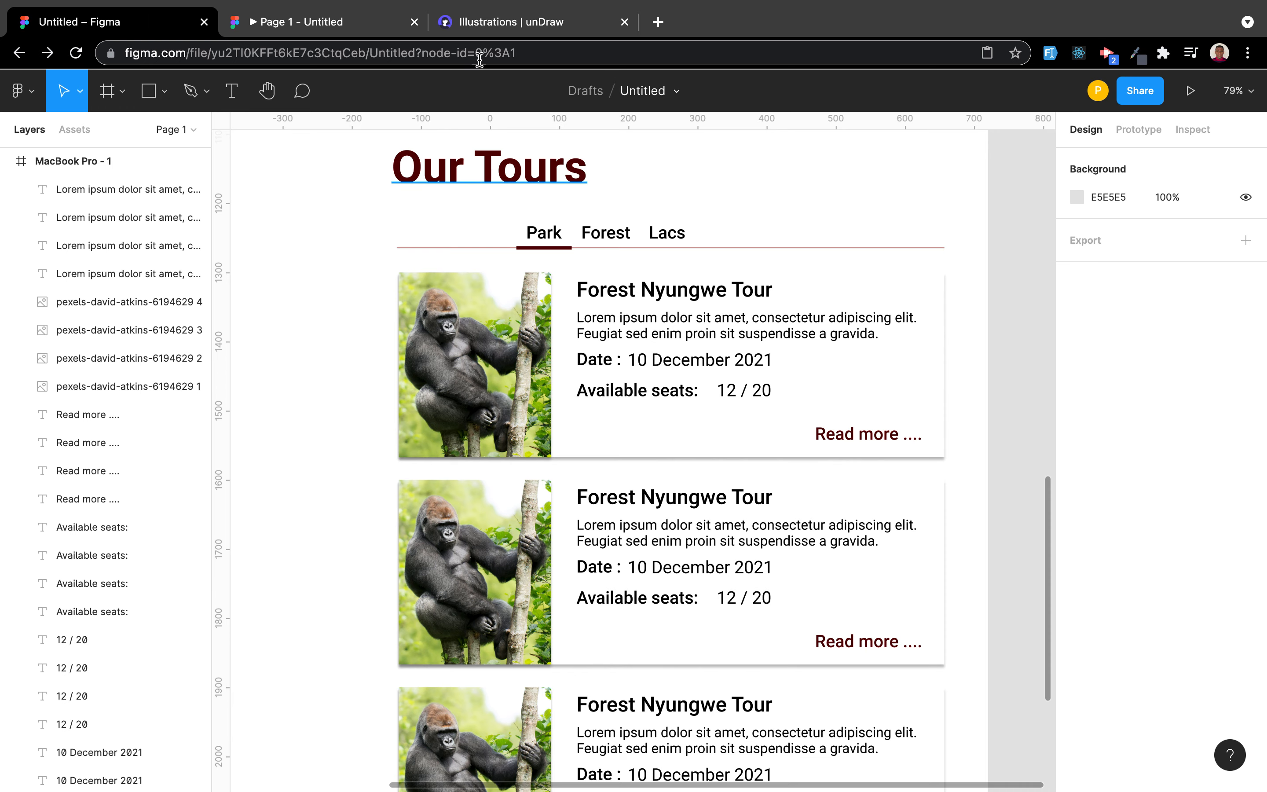
# Step: Review the page in the prototype preview, from the booking form down through the stacked tour cards
pyautogui.click(323, 22)
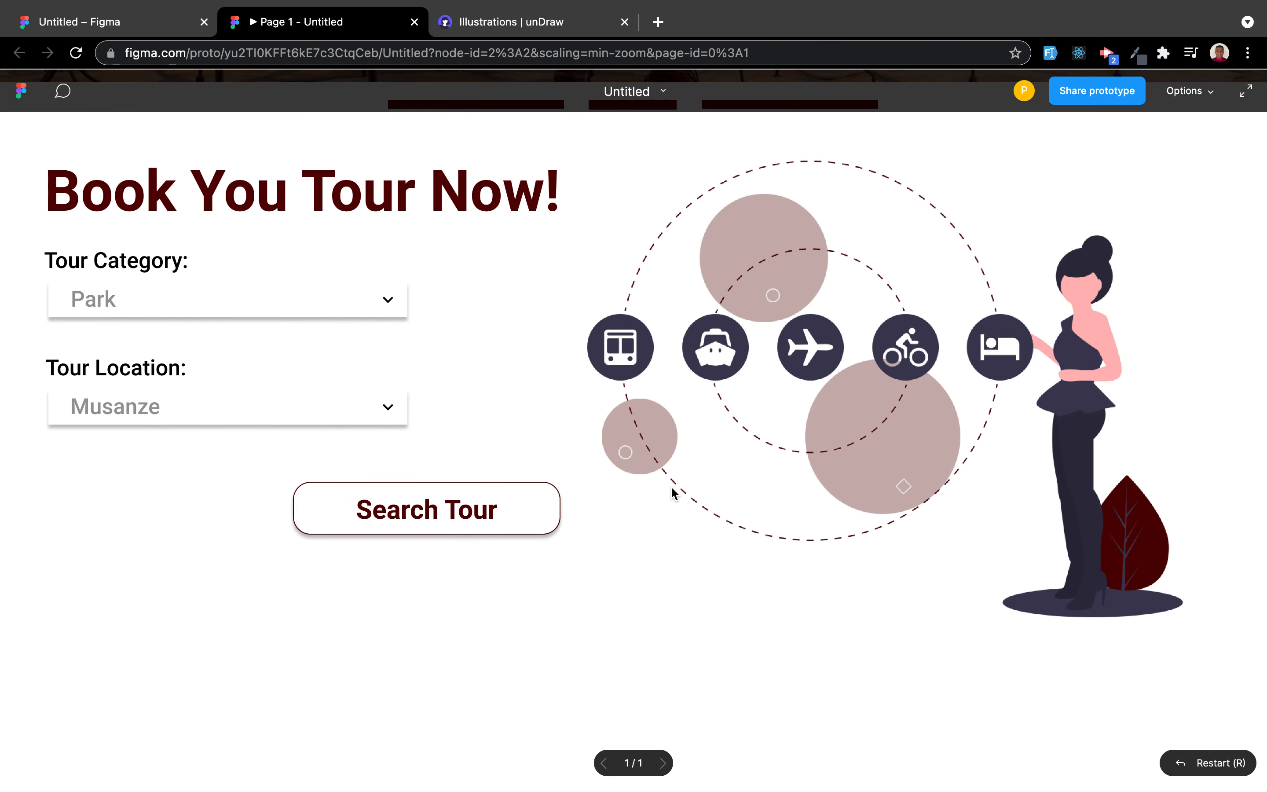
pyautogui.scroll(-1, 675, 498)
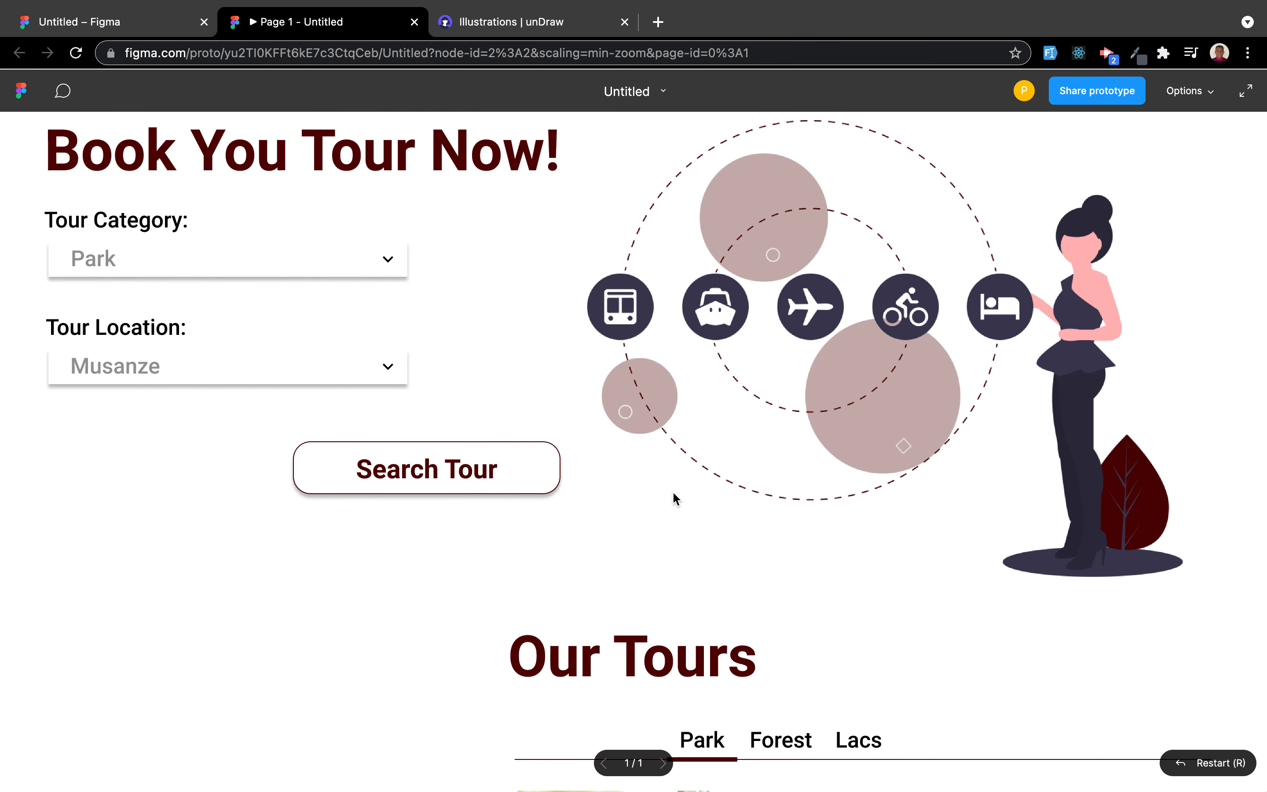
pyautogui.scroll(-15, 673, 498)
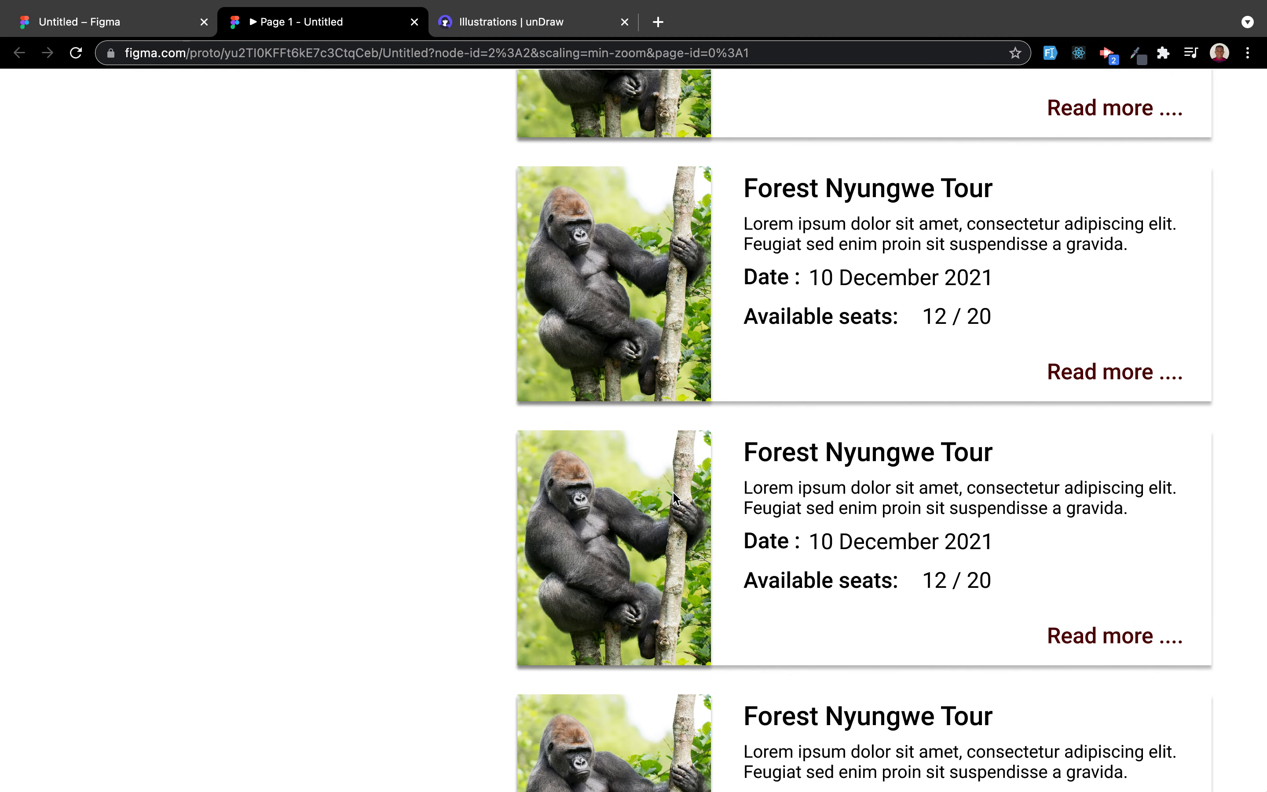
pyautogui.scroll(-2, 675, 497)
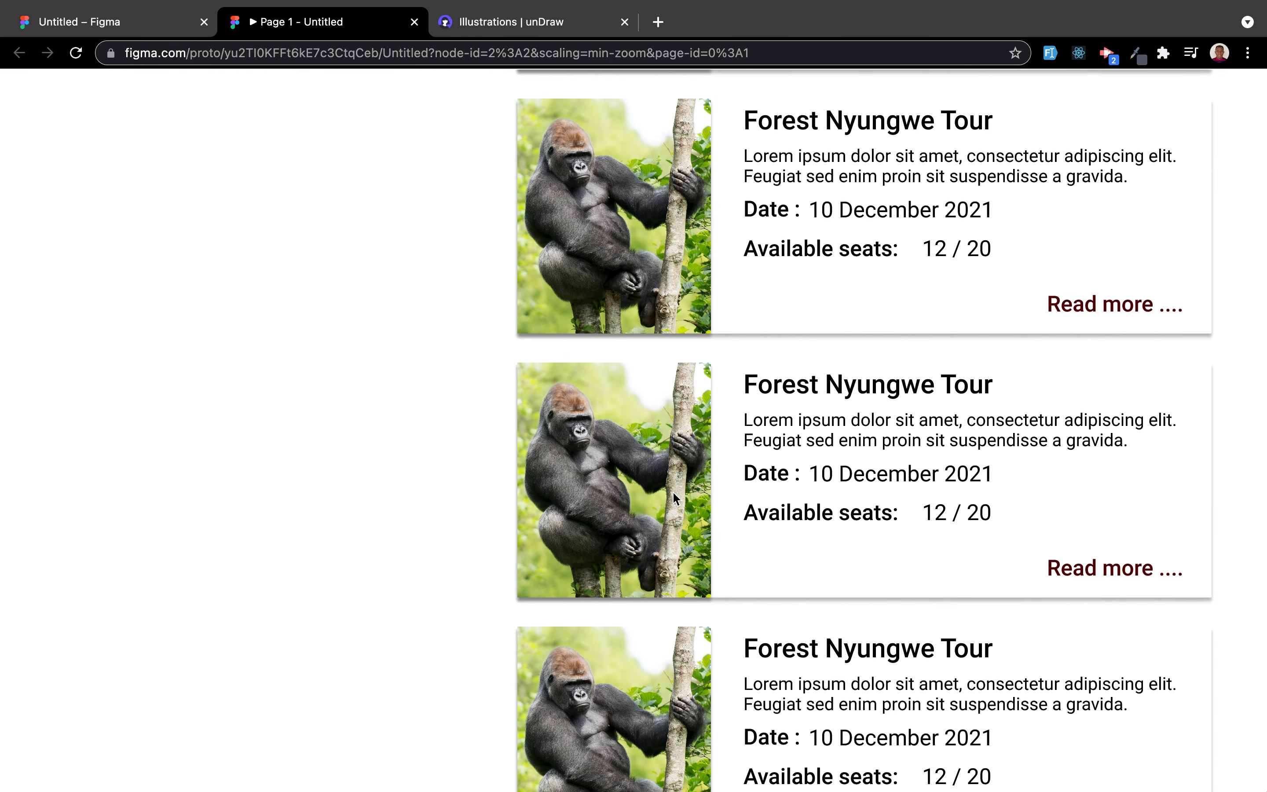
pyautogui.scroll(15, 673, 492)
pyautogui.scroll(-15, 673, 493)
pyautogui.scroll(10, 673, 492)
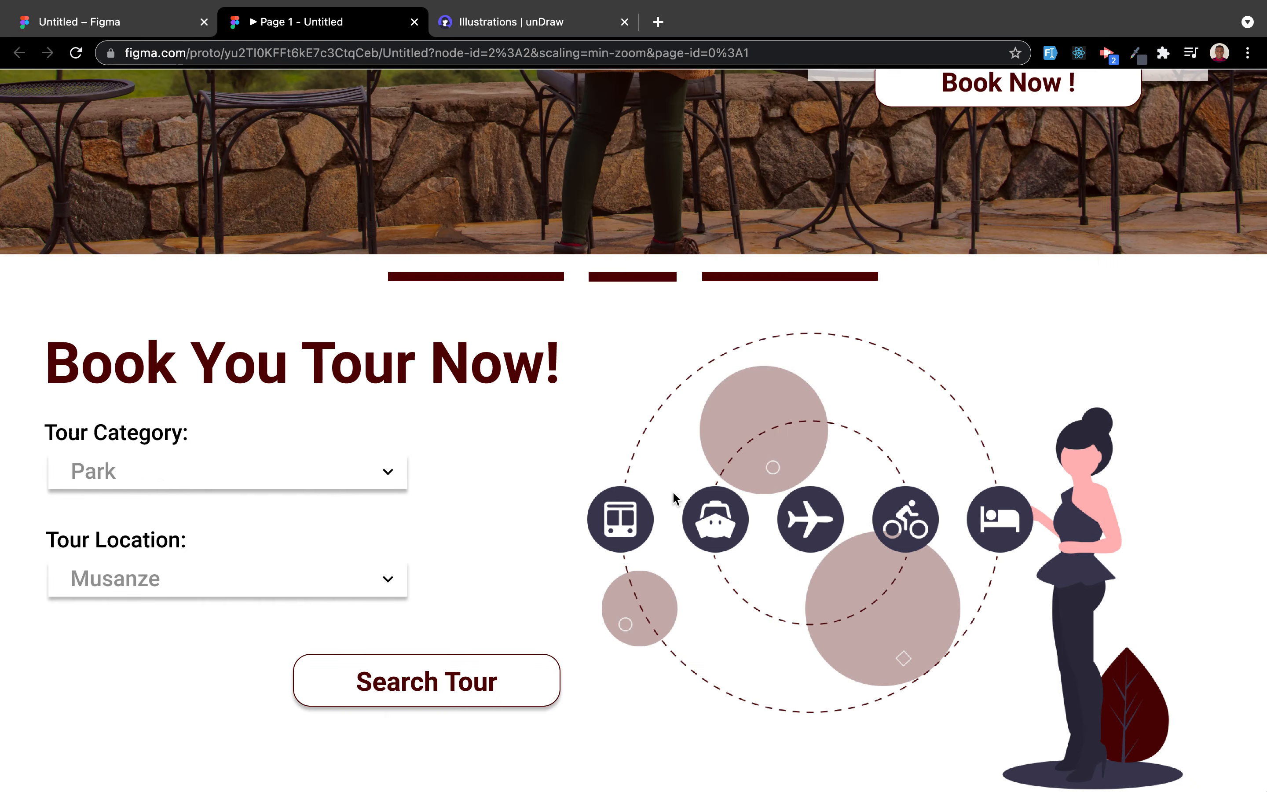
pyautogui.scroll(-3, 675, 498)
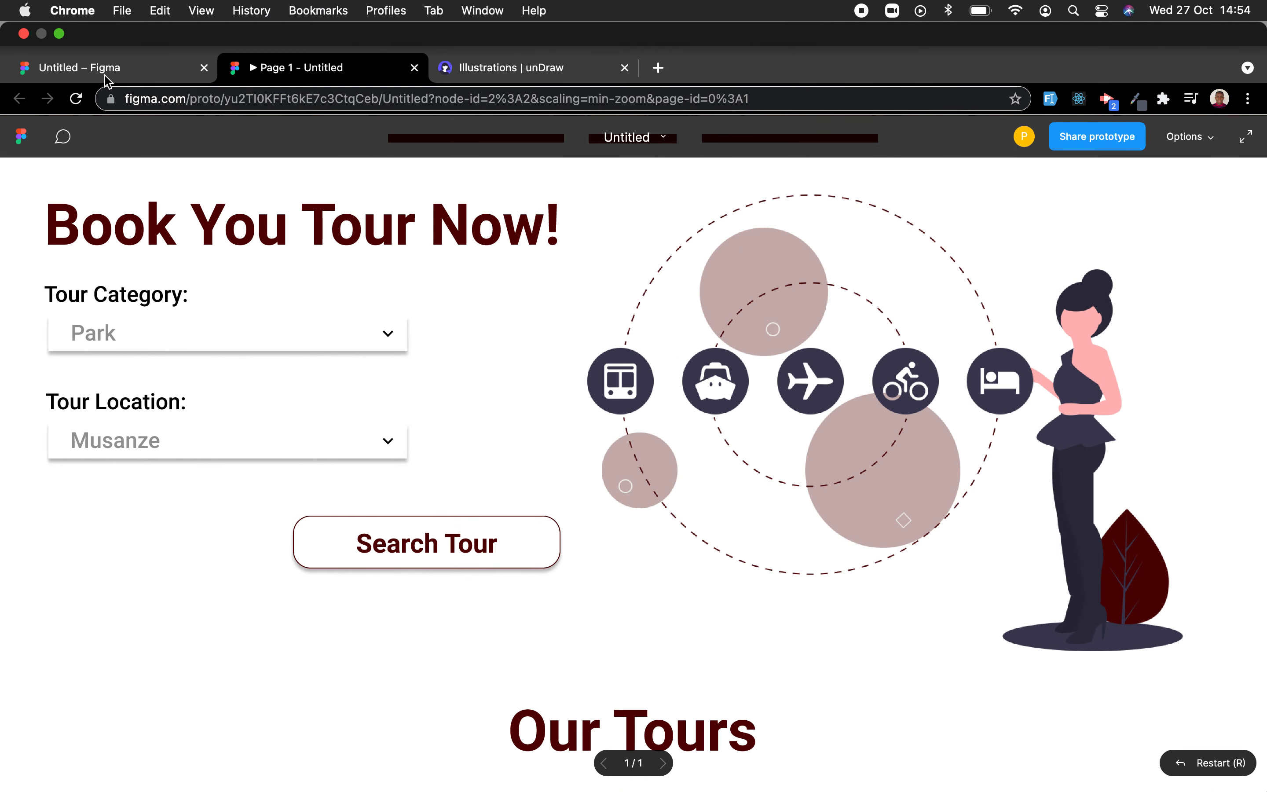
# Step: Back in the design file, place a copy of the "Our Tours" heading in the empty area left of the cards at X 52, Y 1718
pyautogui.click(104, 76)
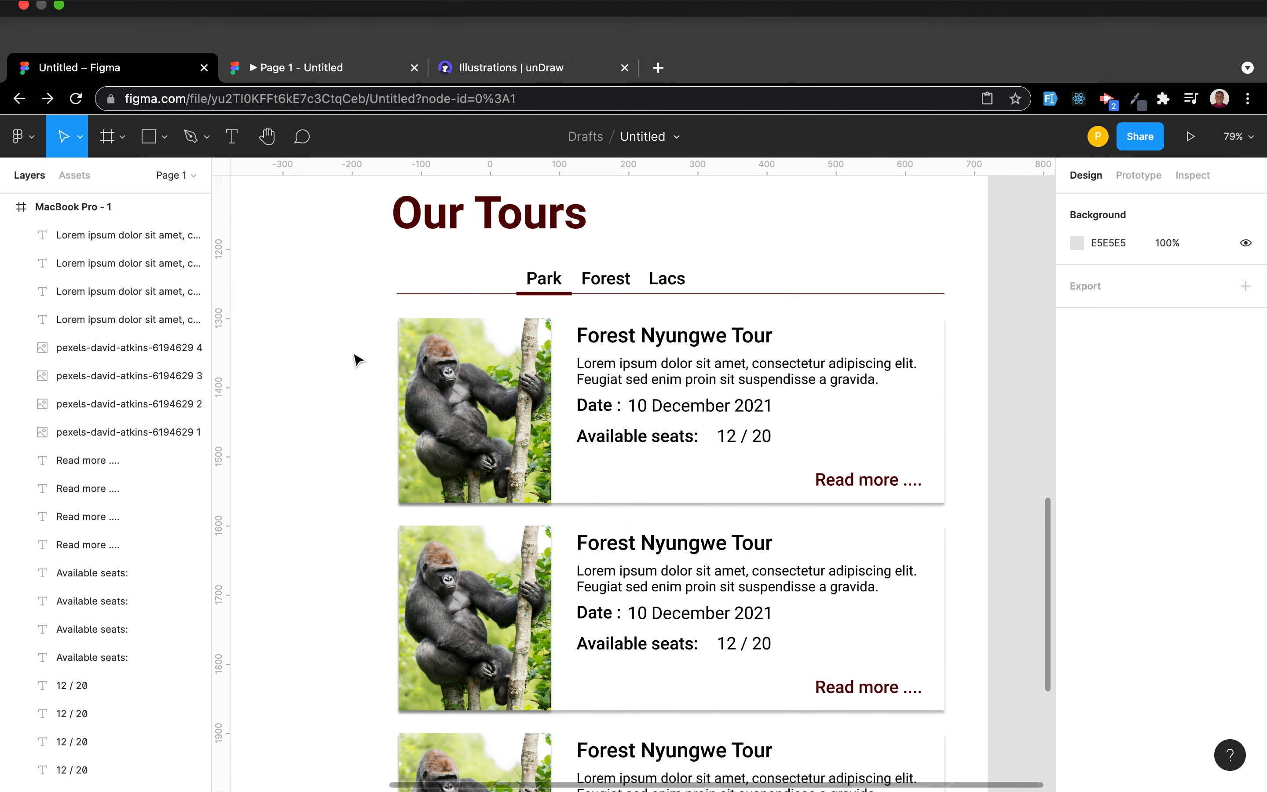
pyautogui.hscroll(-10, 486, 444)
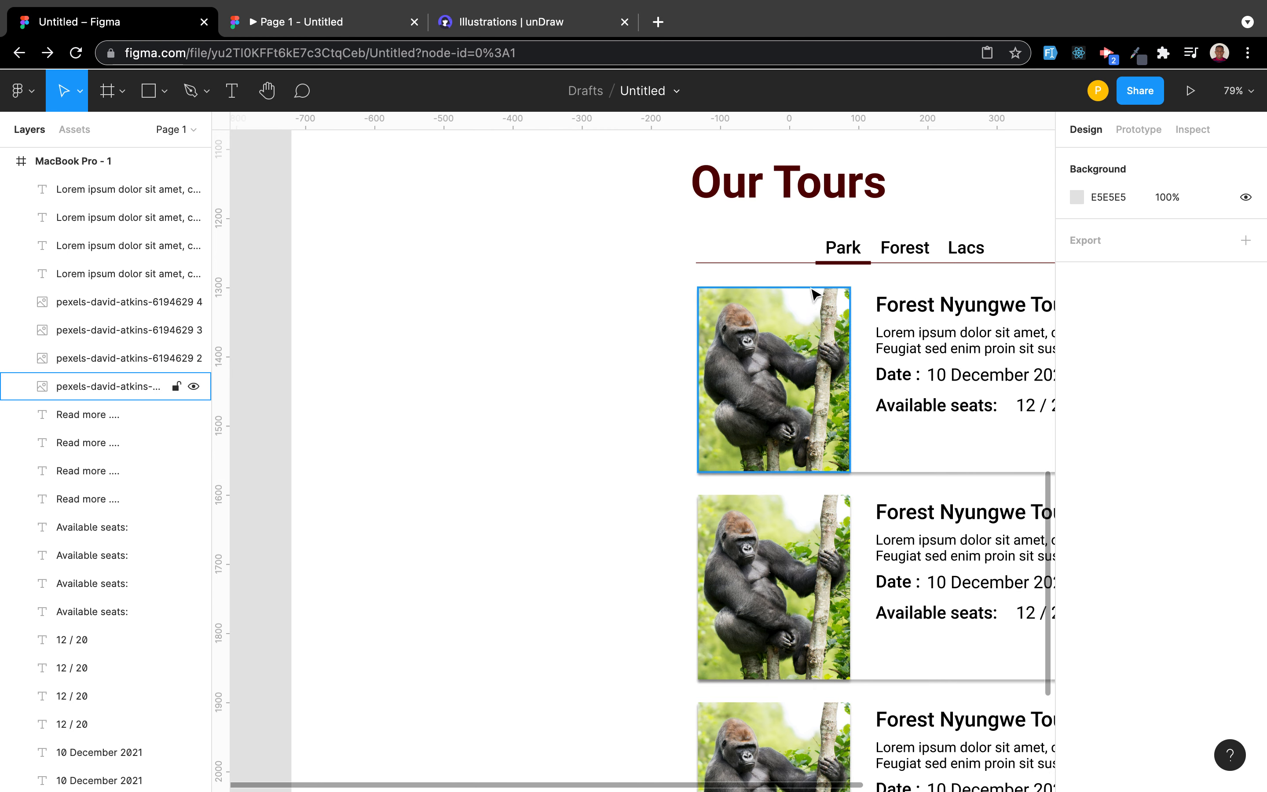
pyautogui.scroll(2, 838, 275)
pyautogui.scroll(4, 838, 275)
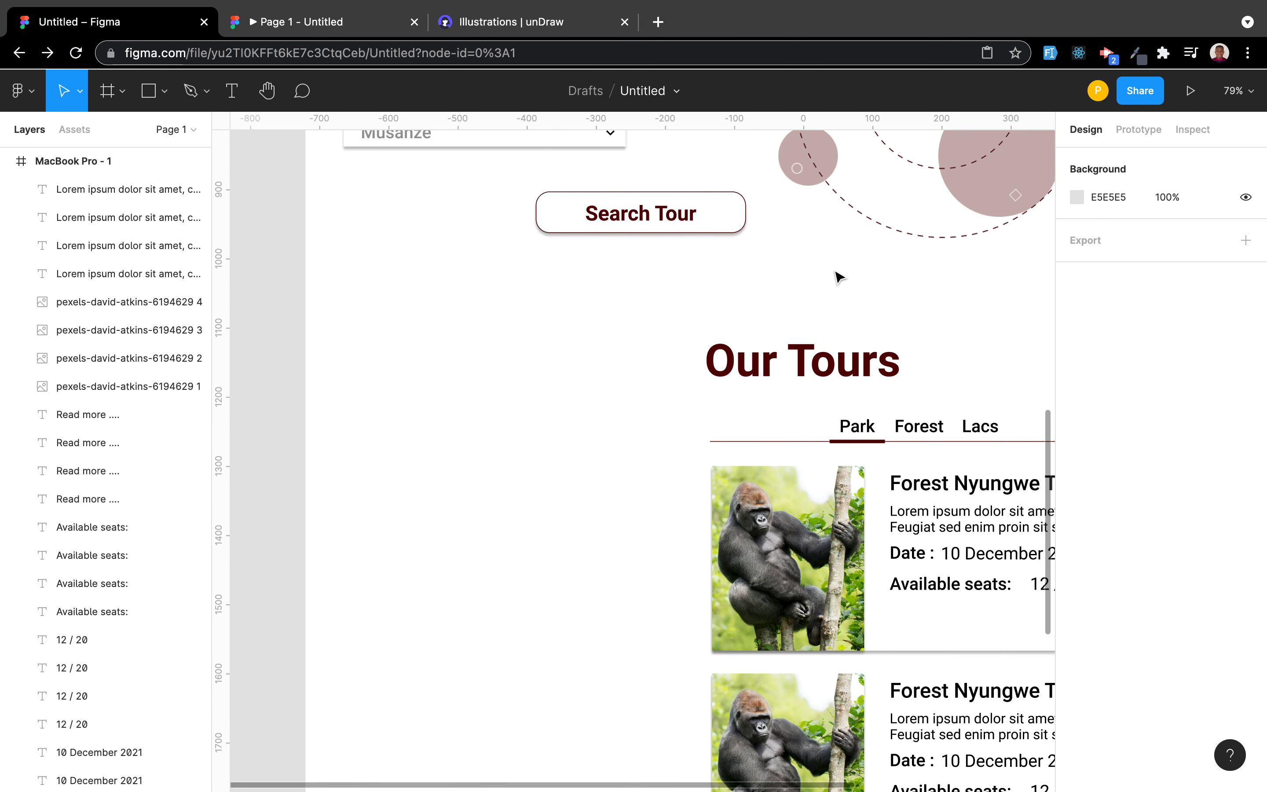
pyautogui.scroll(3, 837, 275)
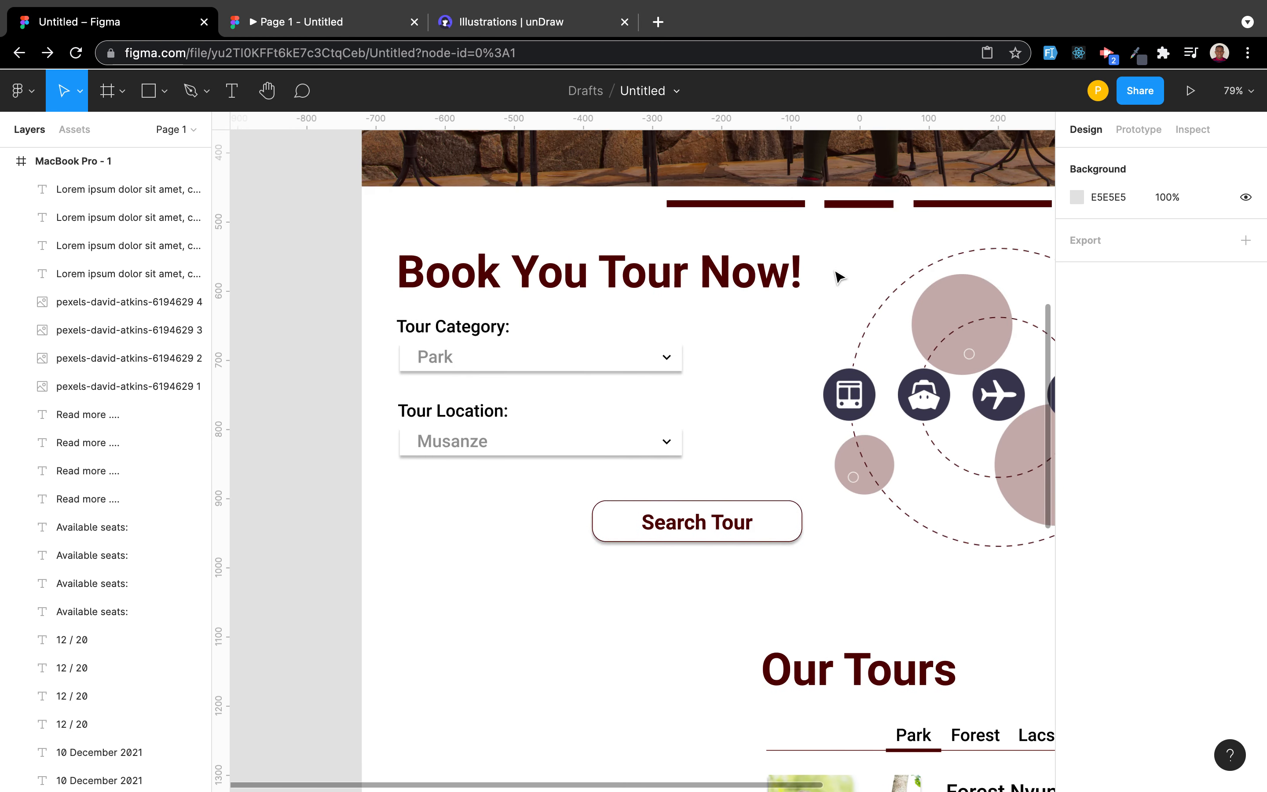
pyautogui.scroll(-4, 837, 275)
pyautogui.scroll(-2, 840, 411)
pyautogui.scroll(1, 832, 424)
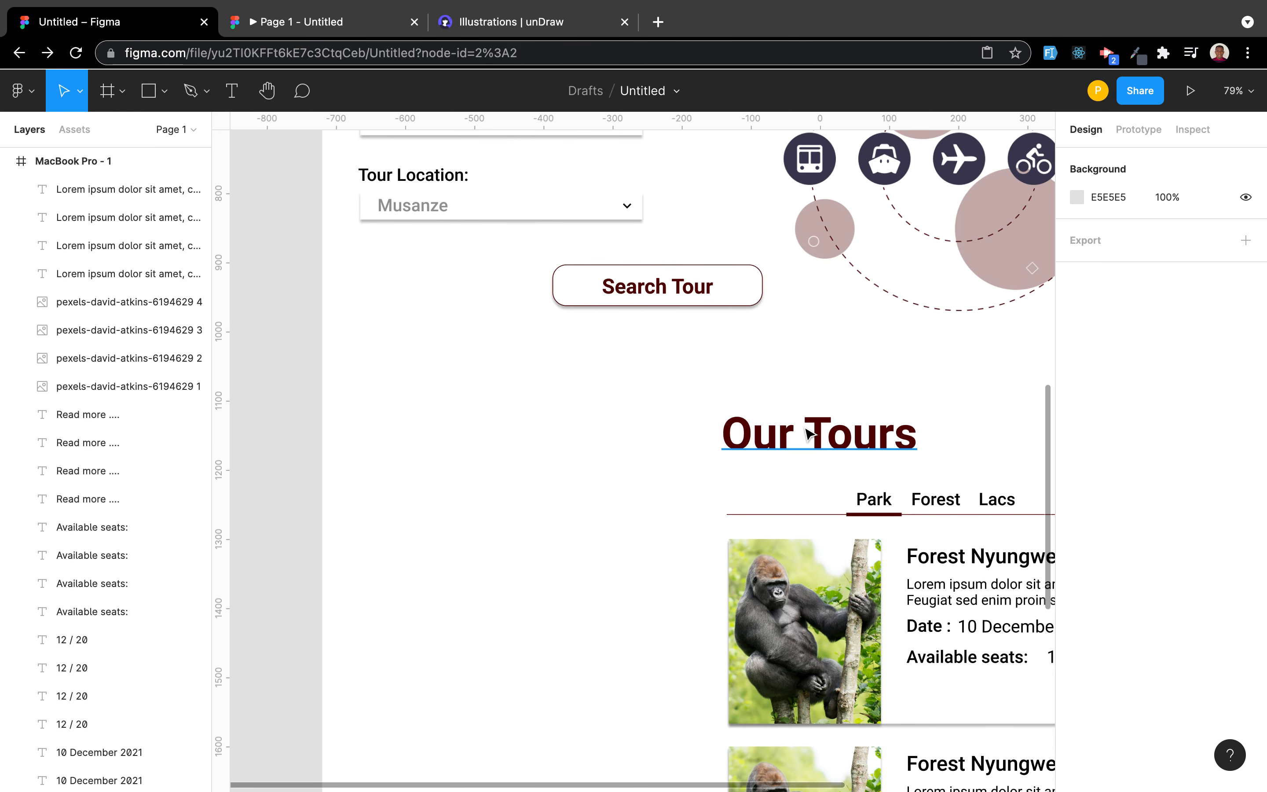
pyautogui.click(809, 434)
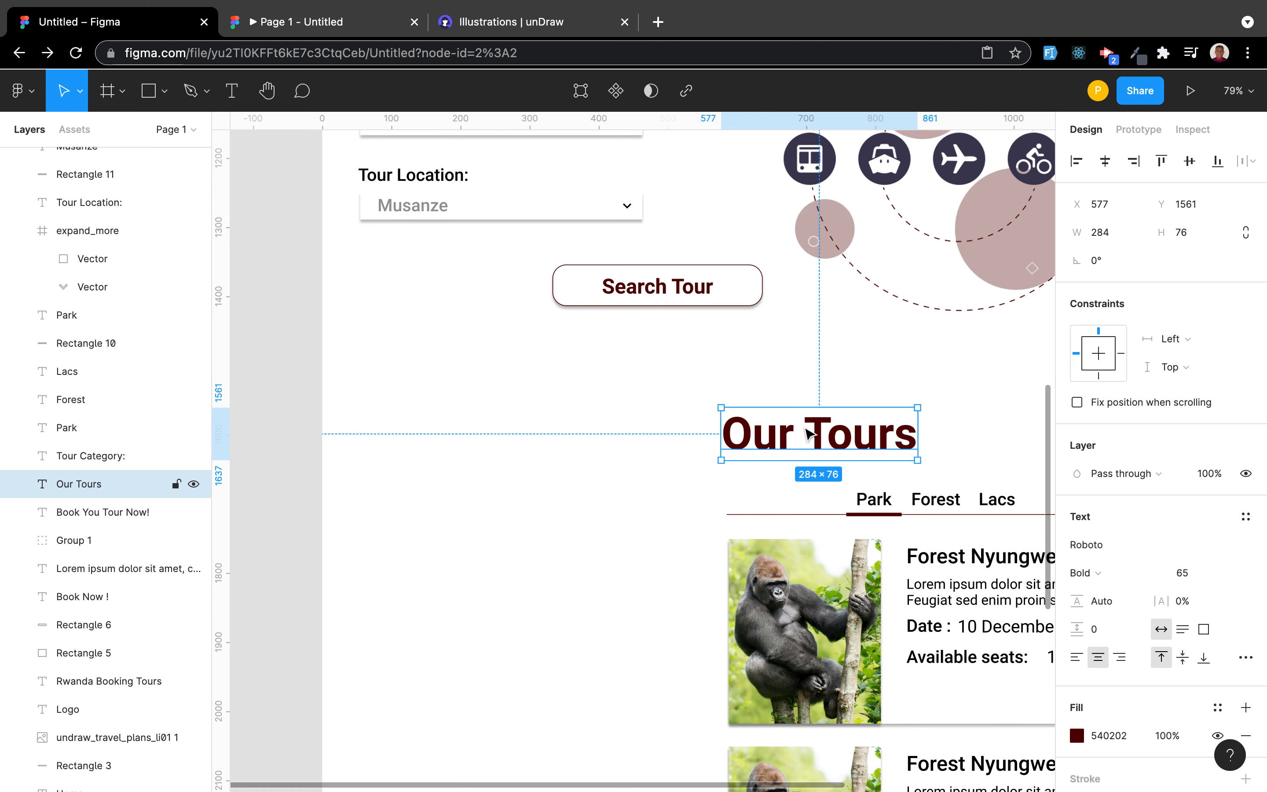
pyautogui.press('super+v')
pyautogui.moveTo(809, 434); pyautogui.dragTo(460, 542)
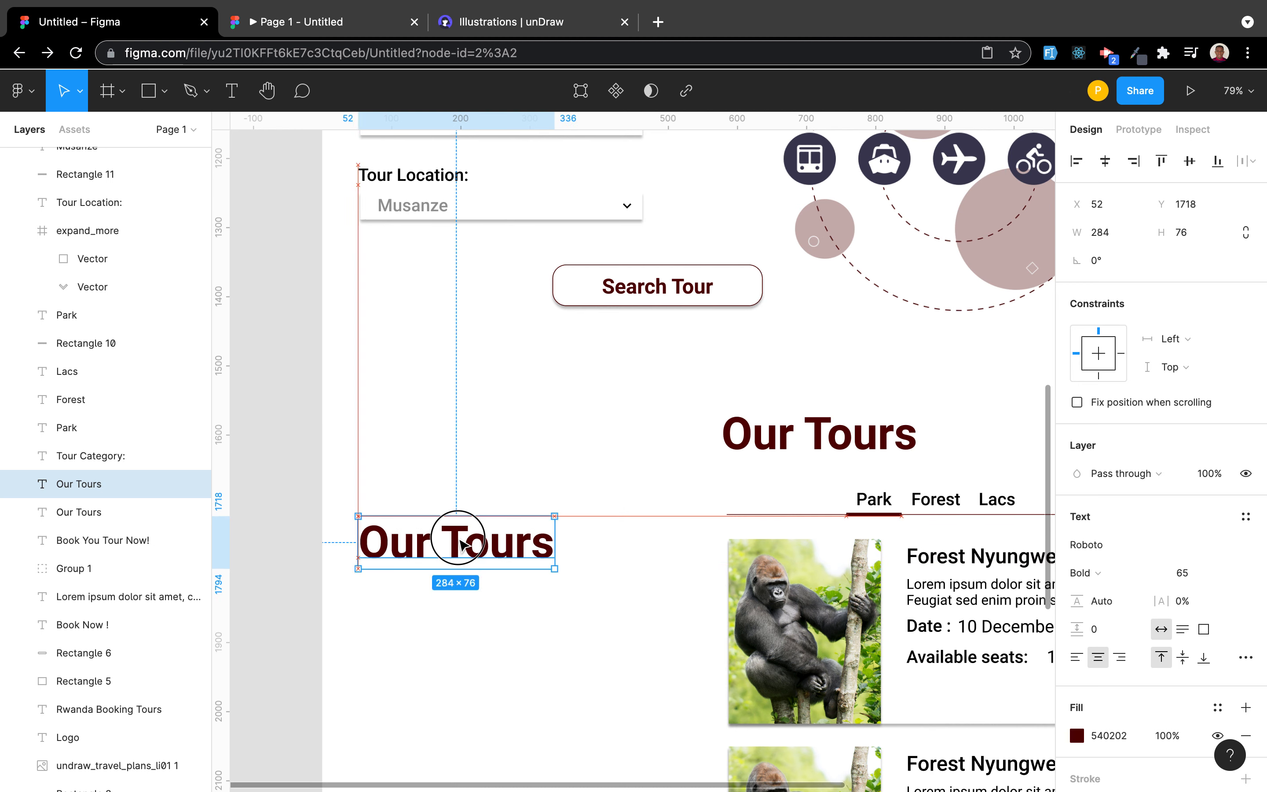
# Step: Left-align the copied heading and change its text to "Garelly"
pyautogui.click(1076, 656)
pyautogui.doubleClick(501, 549)
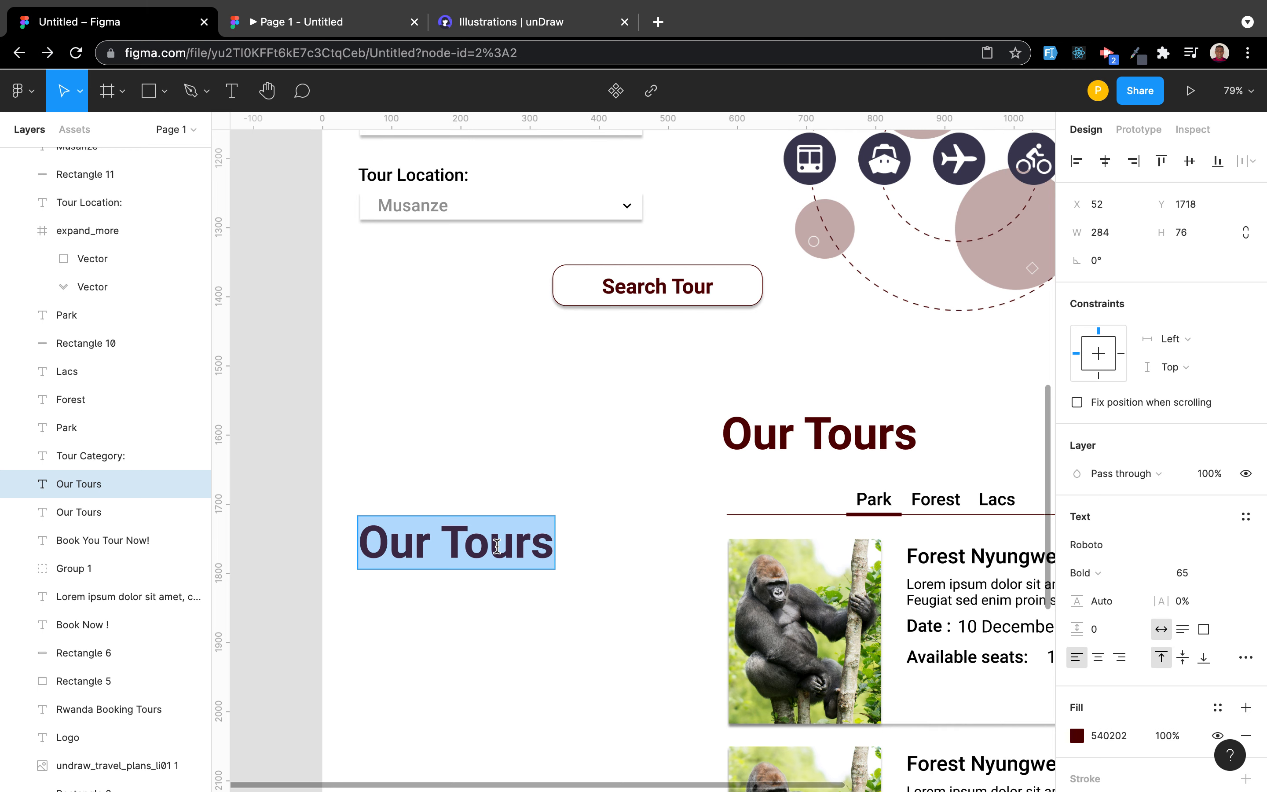
pyautogui.write('G')
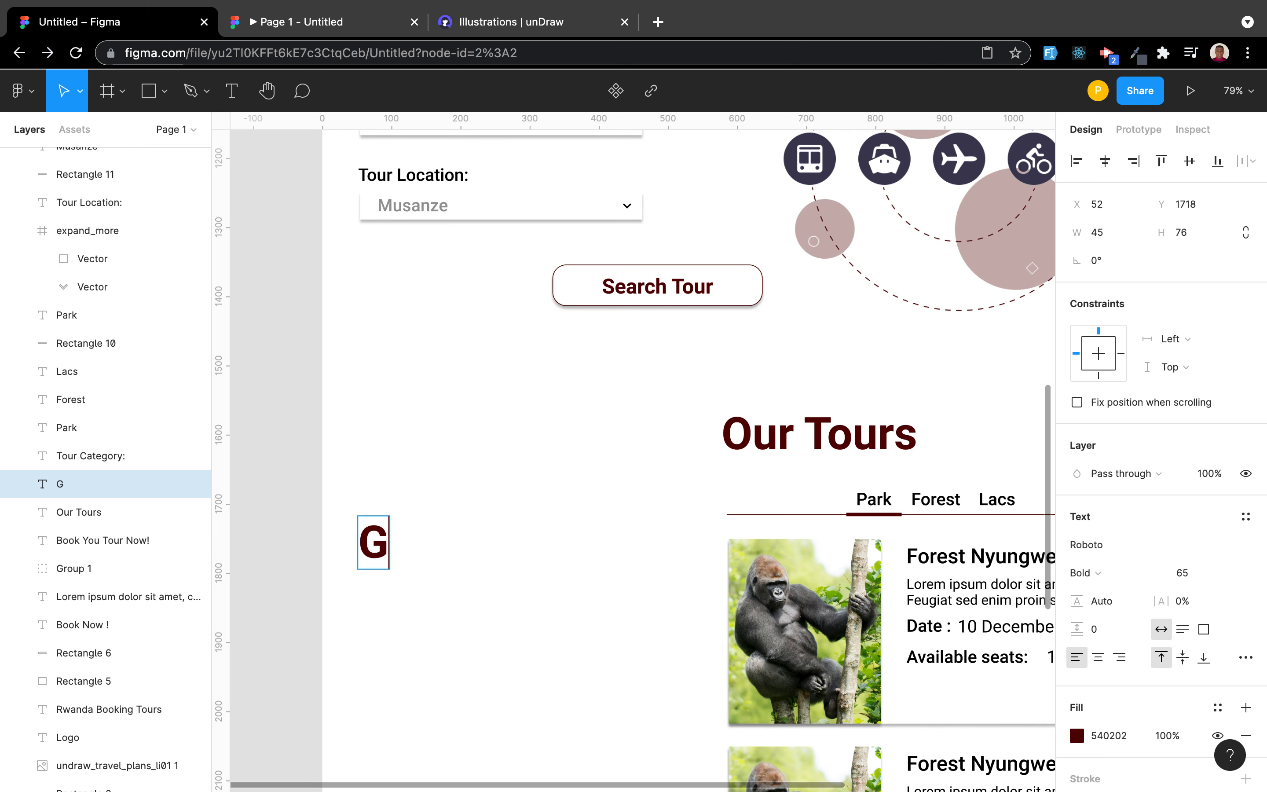
pyautogui.write('arelly')
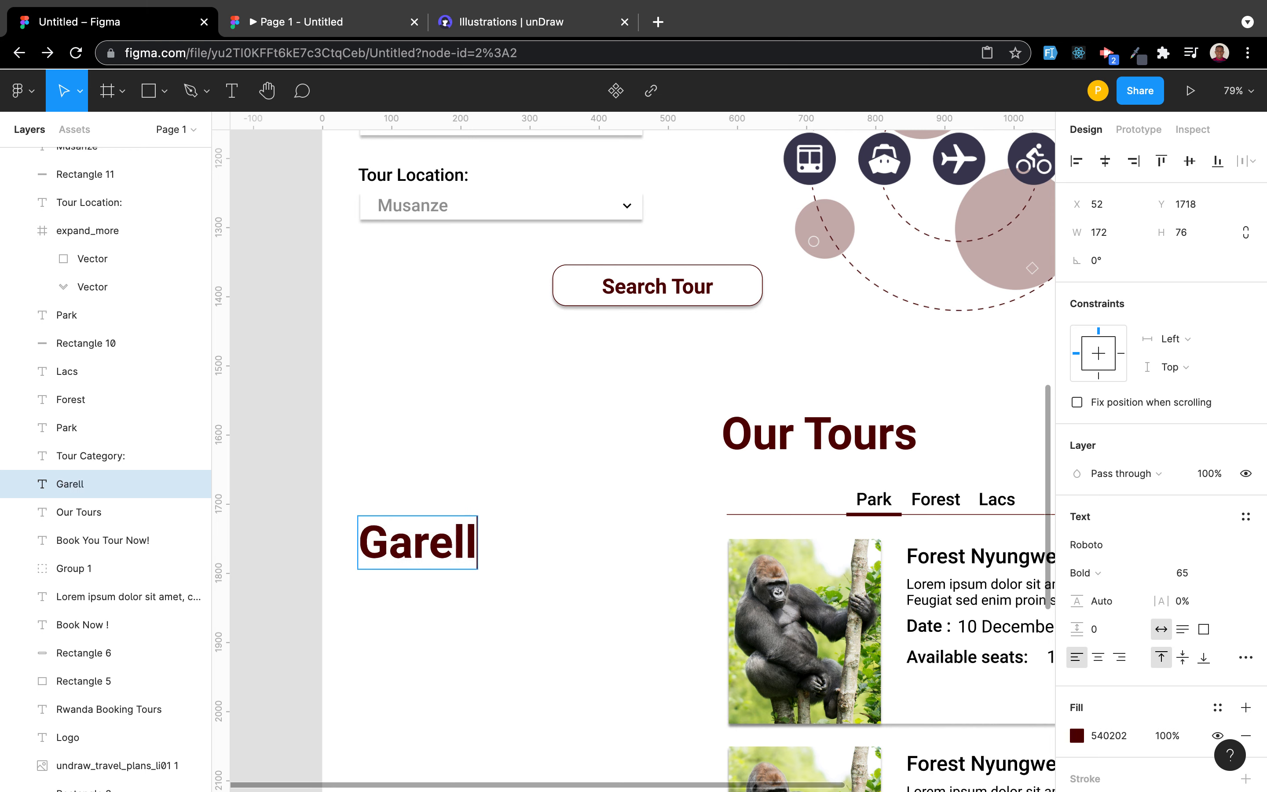
# Step: Set the "Garelly" heading's font size to 40
pyautogui.hotkey('ctrl', 'a')
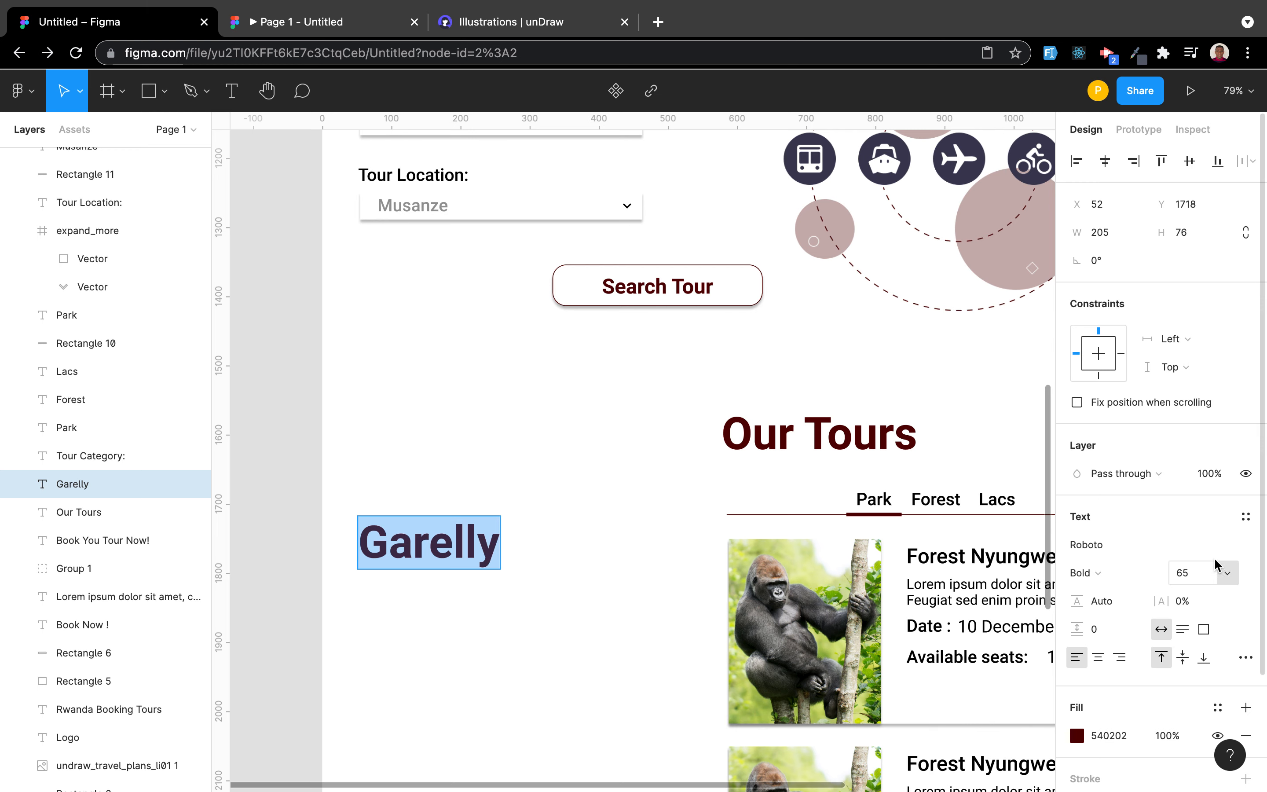
pyautogui.click(1189, 580)
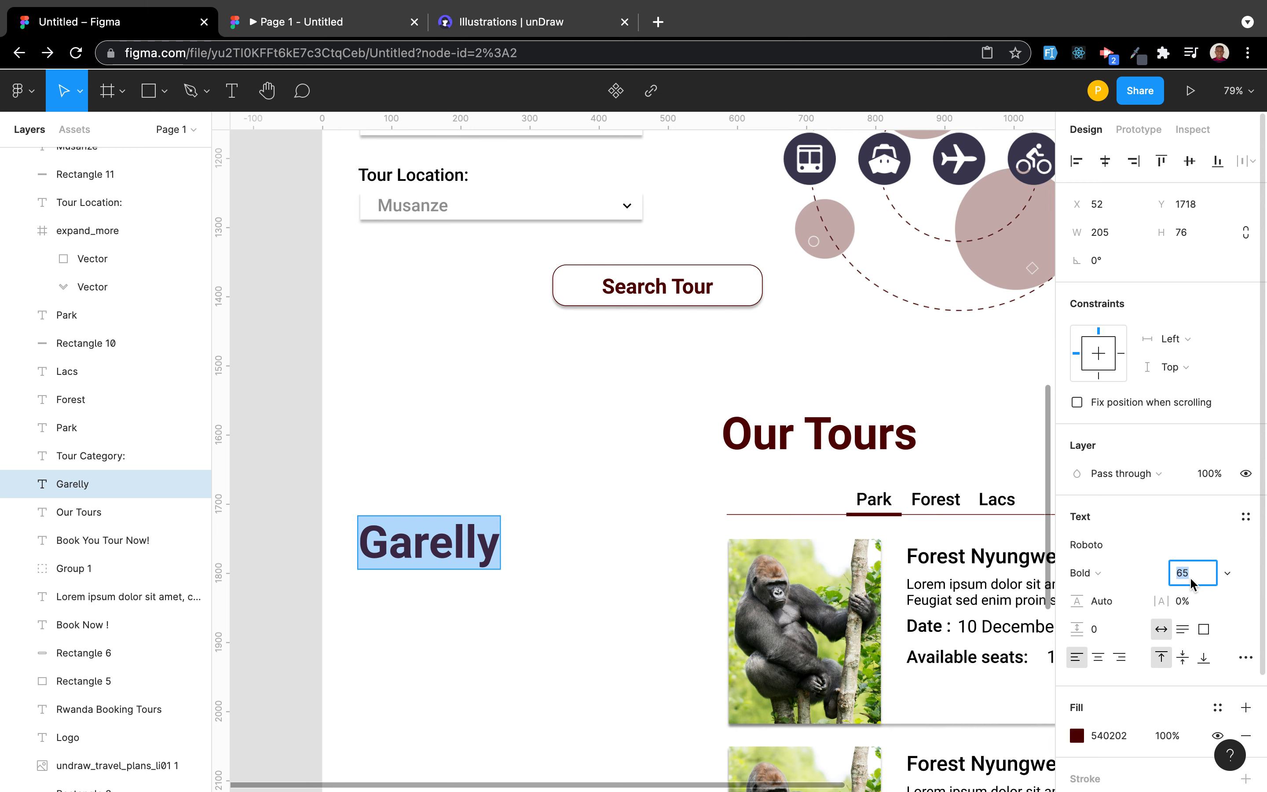
pyautogui.write('40')
pyautogui.press('Return')
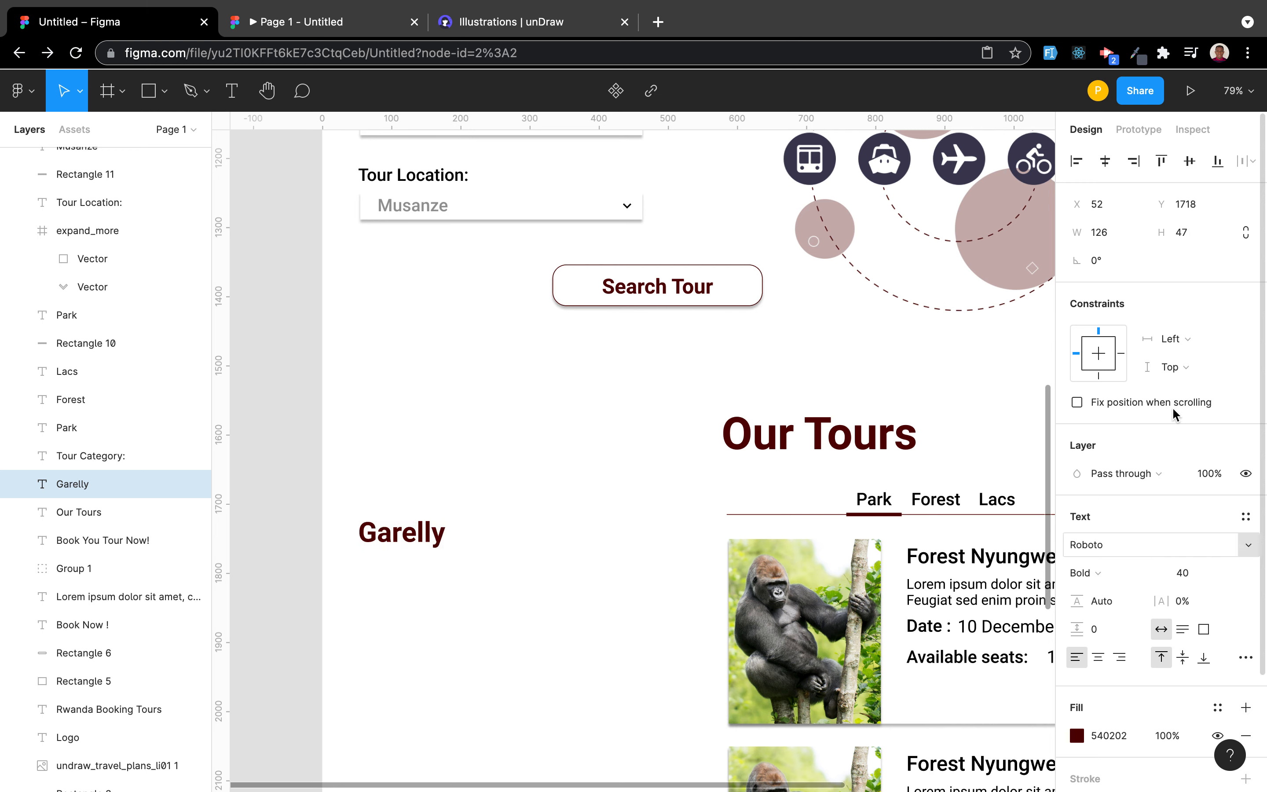
pyautogui.press('Return')
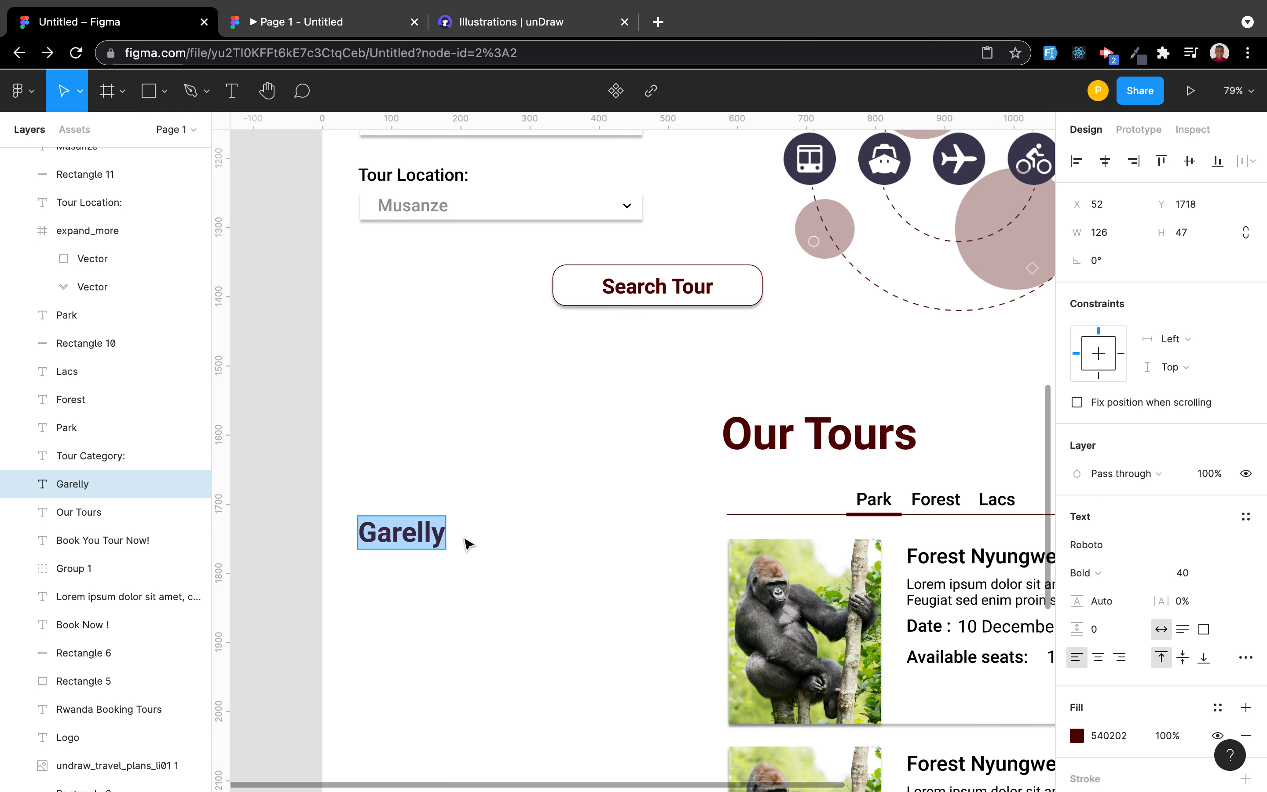
pyautogui.click(654, 281)
# Step: Set the "Garelly" heading's font size to 30 and nudge the heading up to Y 1716
pyautogui.doubleClick(383, 542)
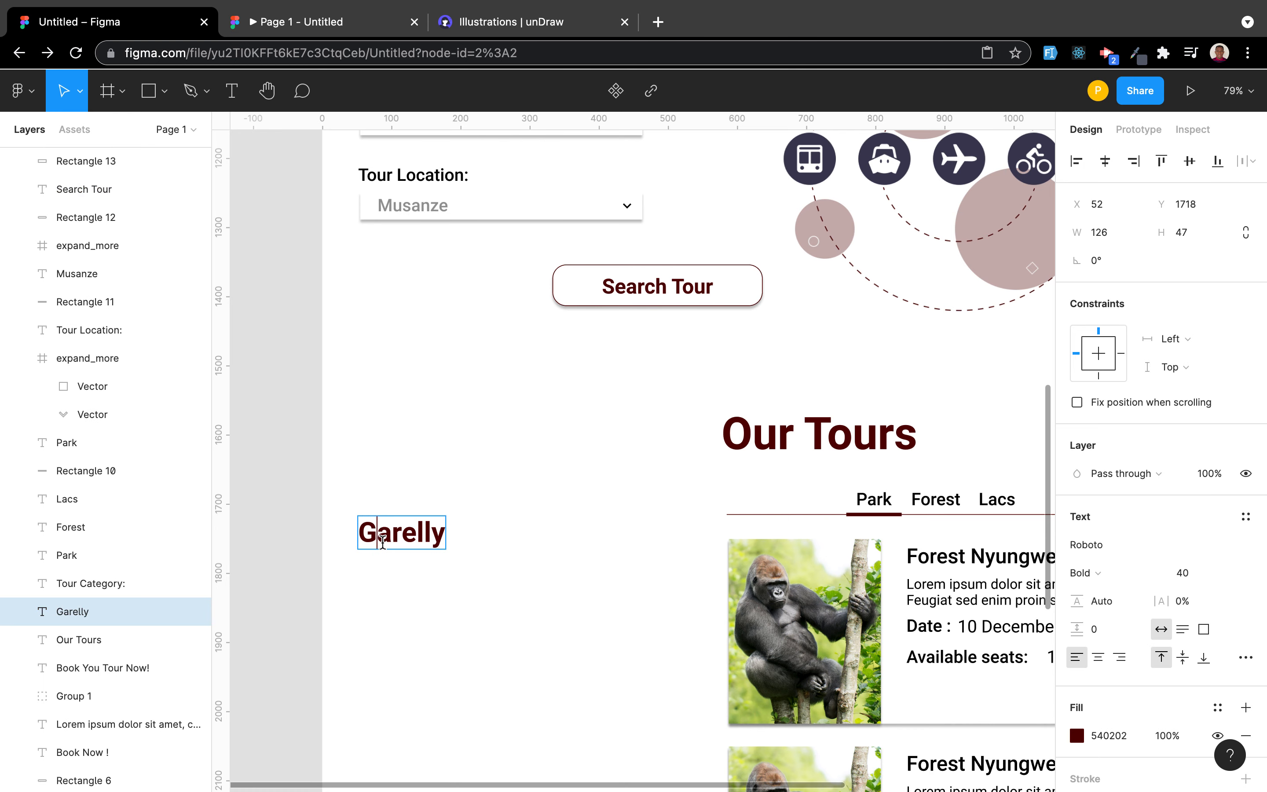
pyautogui.hotkey('ctrl', 'a')
pyautogui.click(1193, 573)
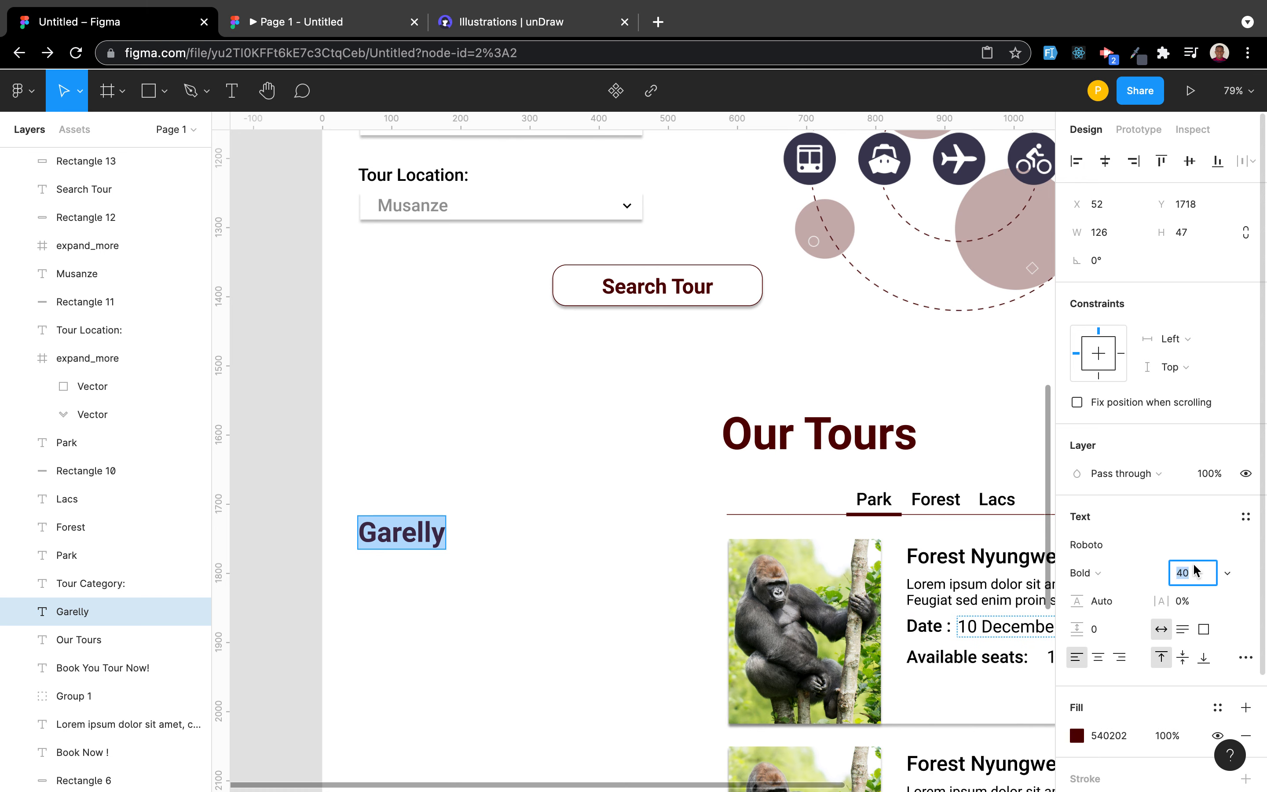
pyautogui.write('30')
pyautogui.press('Return')
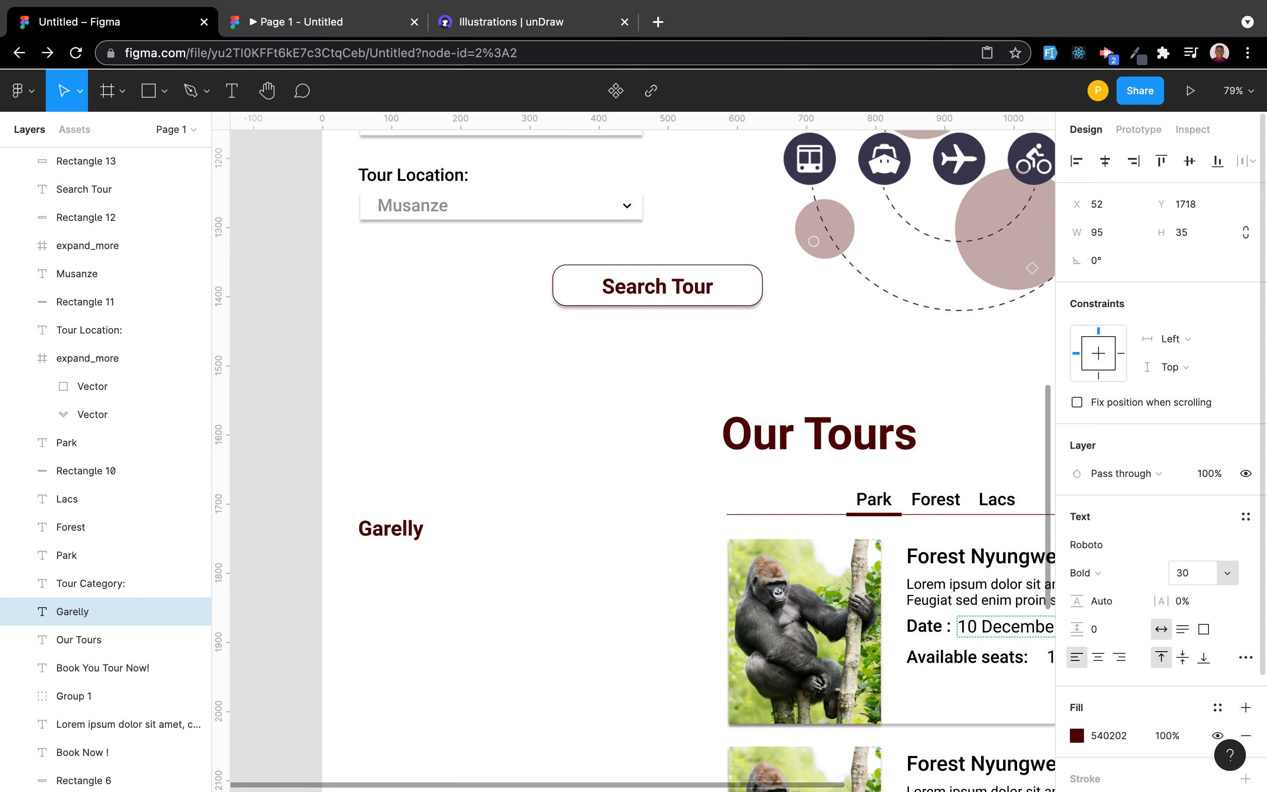
pyautogui.click(414, 542)
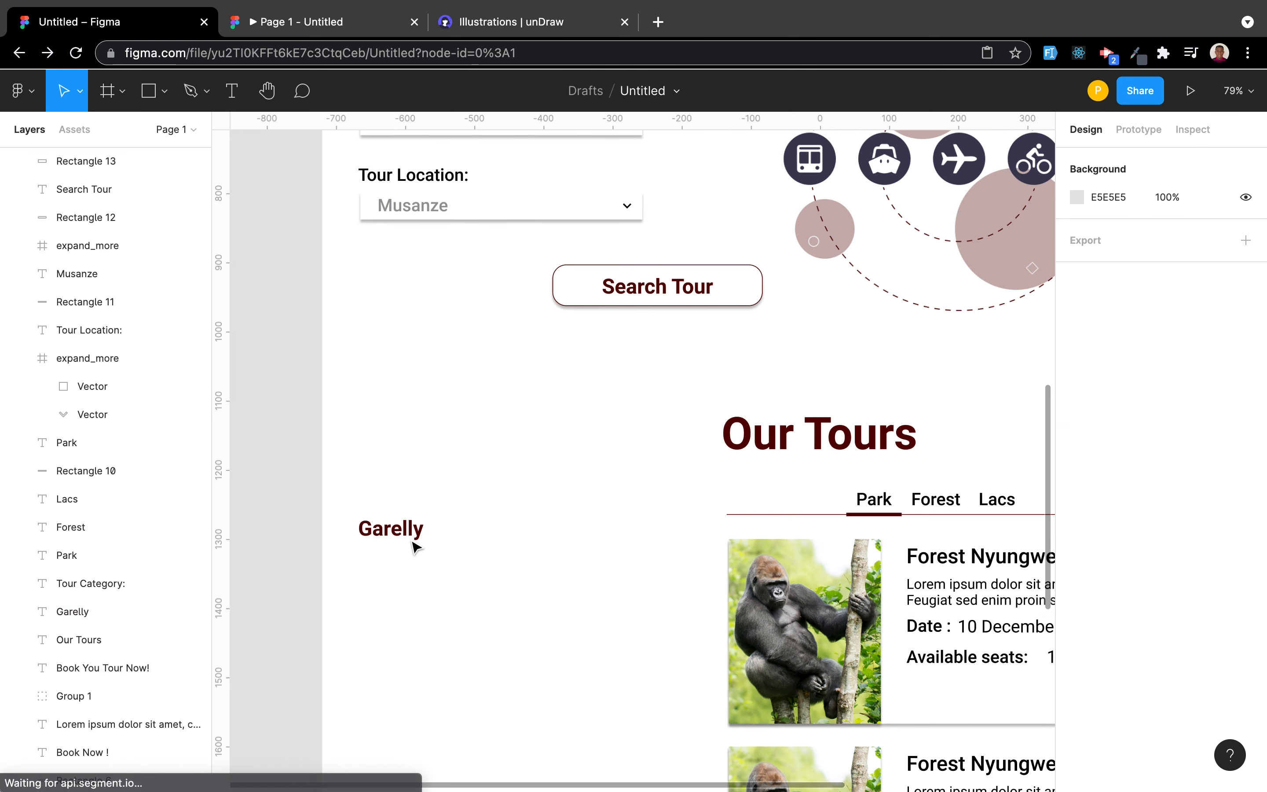
pyautogui.moveTo(406, 534); pyautogui.dragTo(406, 536)
pyautogui.click(449, 631)
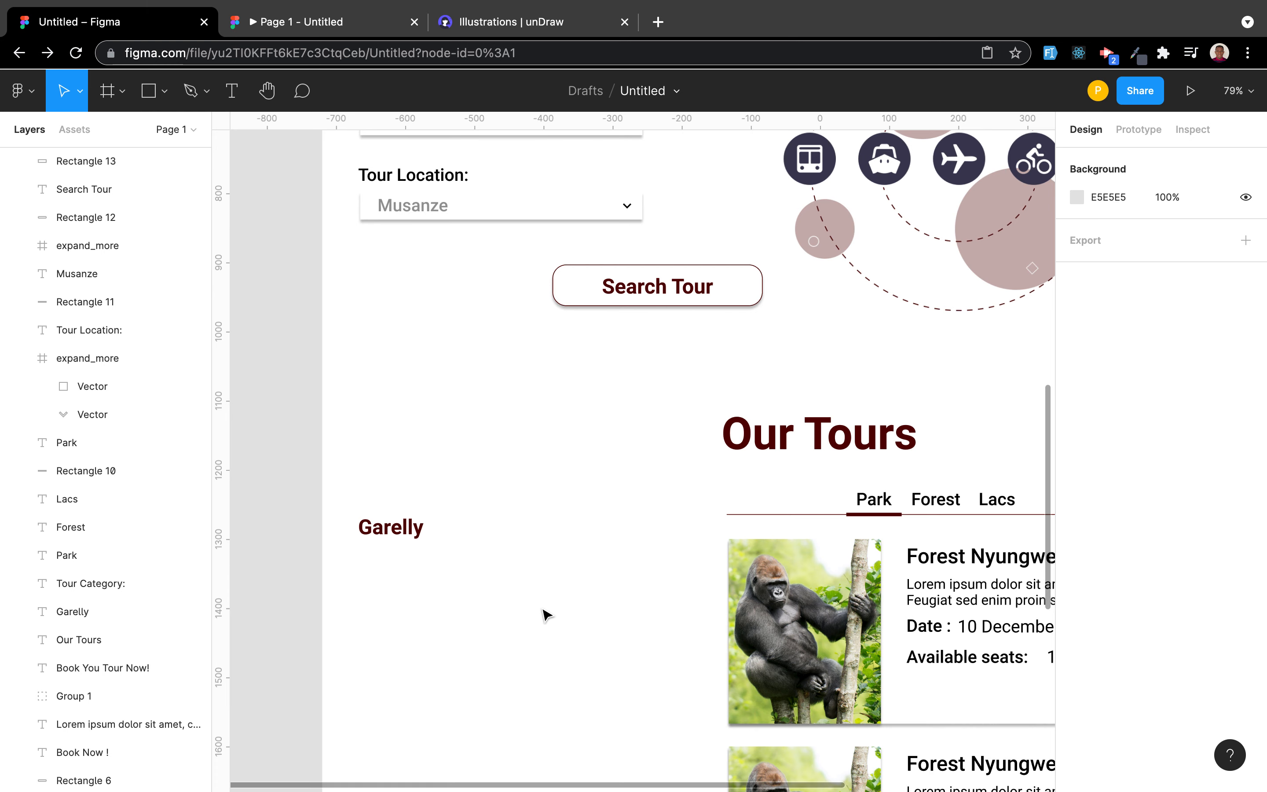
# Step: Draw a rectangle about 511 × 851 below the "Garelly" heading at X 52, Y 1767, with its left edge aligned to the heading
pyautogui.click(149, 91)
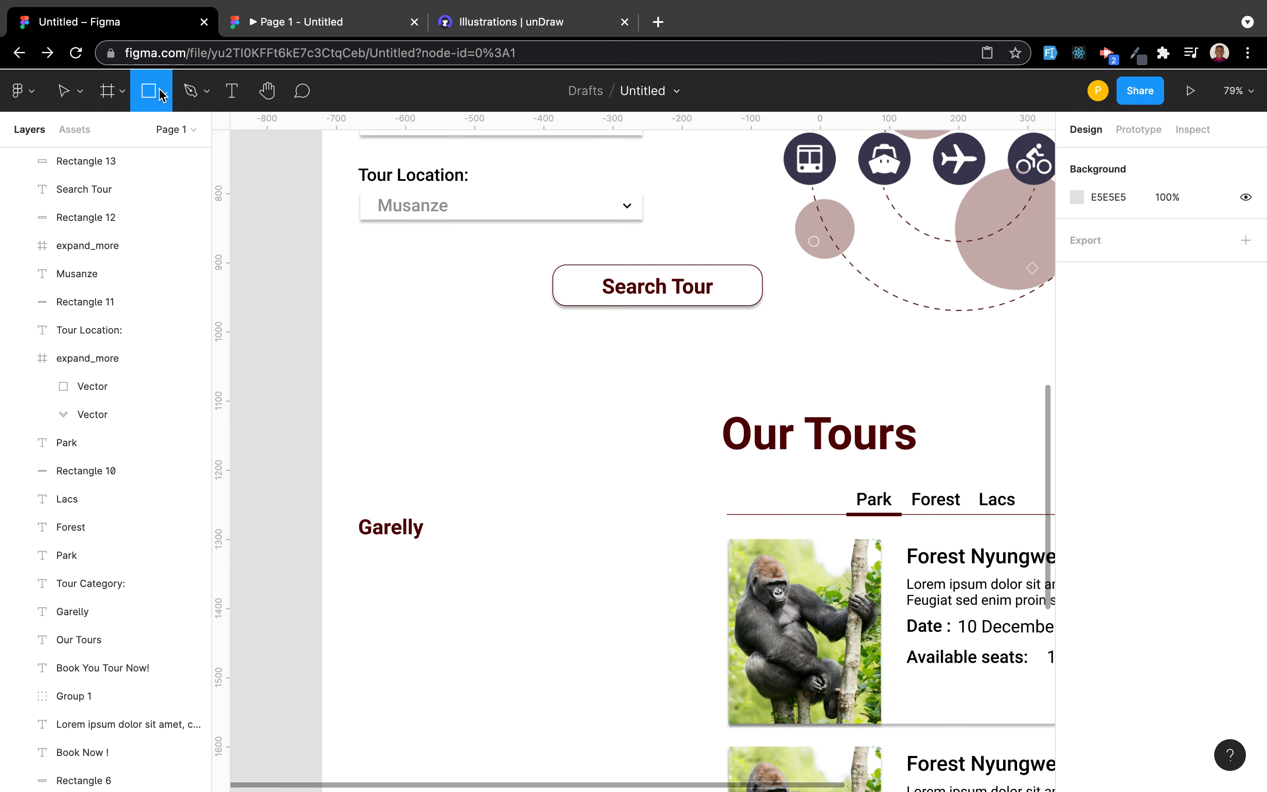
pyautogui.scroll(-10, 424, 362)
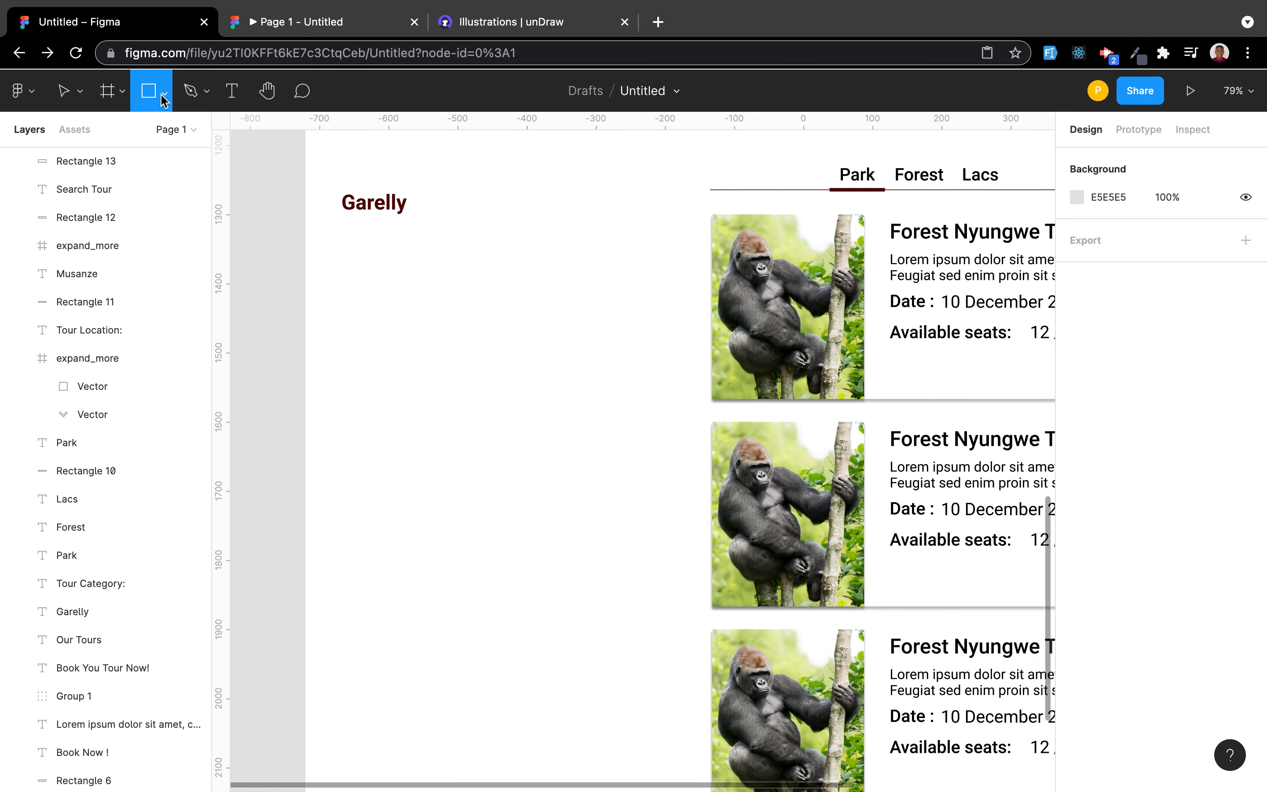
pyautogui.moveTo(340, 226)
pyautogui.mouseDown()
pyautogui.moveTo(556, 489)
pyautogui.moveTo(624, 531)
pyautogui.moveTo(664, 663)
pyautogui.moveTo(652, 716)
pyautogui.moveTo(682, 781)
pyautogui.moveTo(700, 774)
pyautogui.moveTo(675, 772)
pyautogui.moveTo(691, 784)
pyautogui.moveTo(704, 729)
pyautogui.moveTo(685, 639)
pyautogui.moveTo(695, 645)
pyautogui.mouseUp()
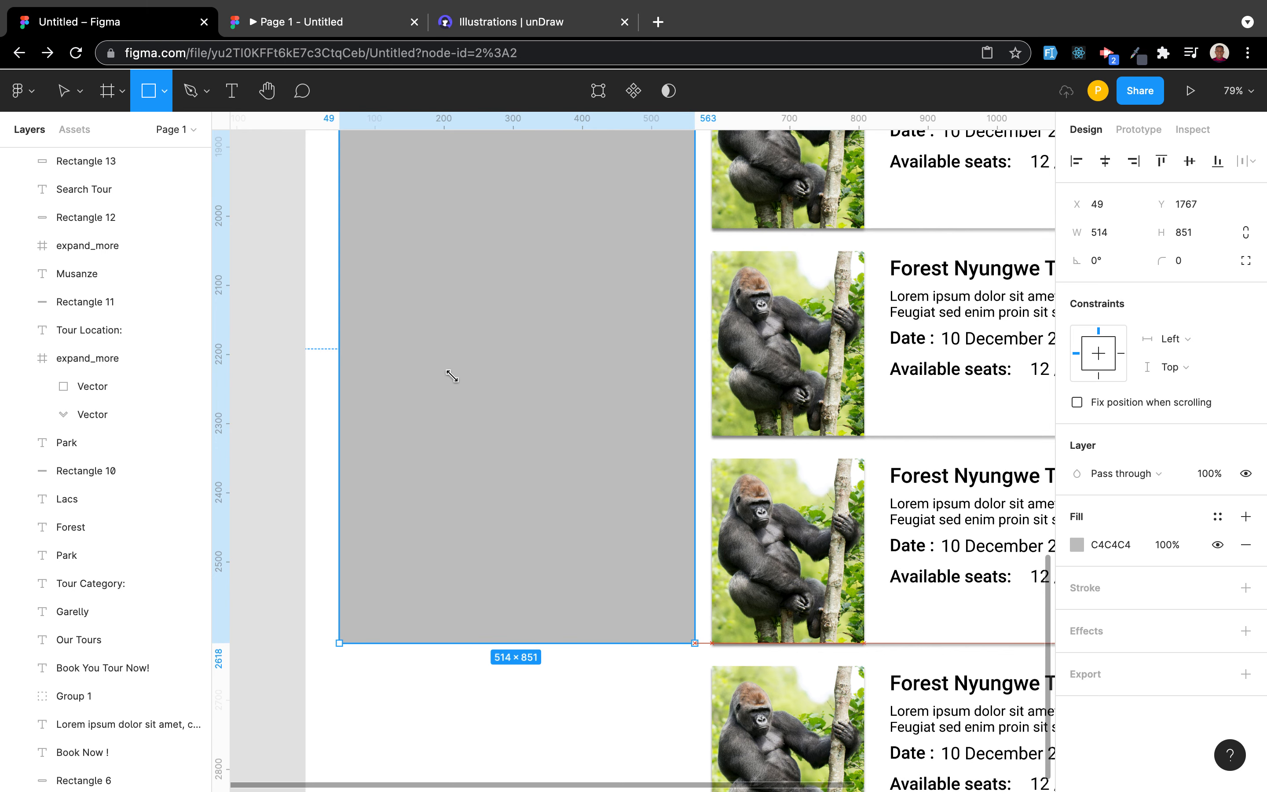
pyautogui.scroll(6, 456, 382)
pyautogui.moveTo(340, 418); pyautogui.dragTo(340, 421)
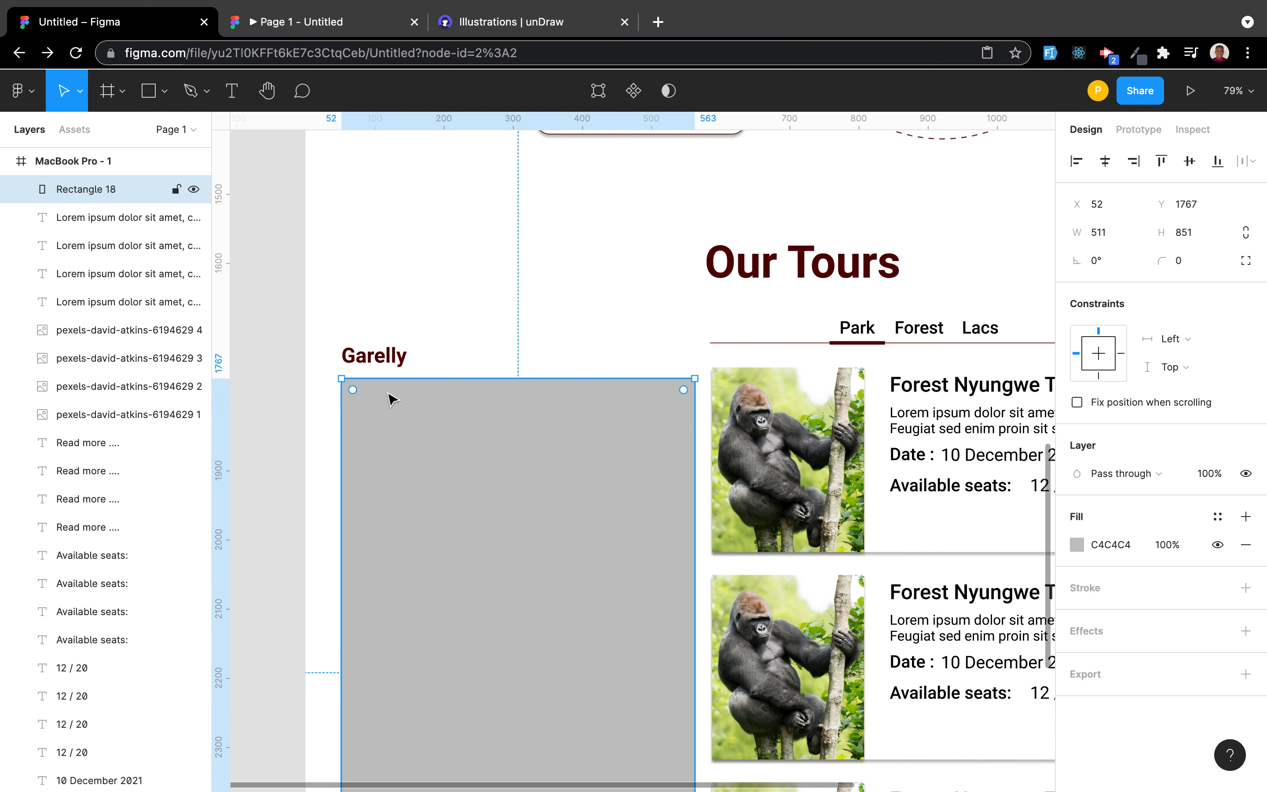
pyautogui.scroll(-5, 574, 489)
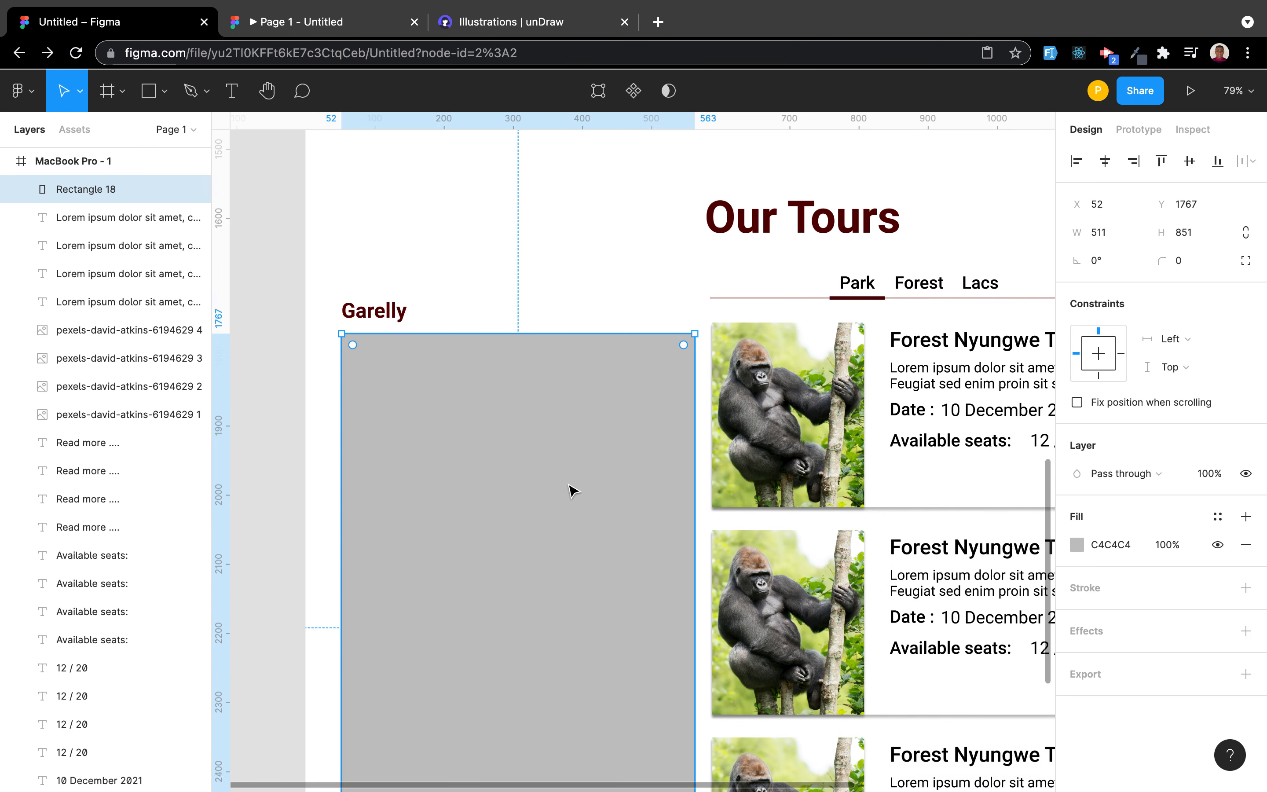
pyautogui.scroll(1, 574, 493)
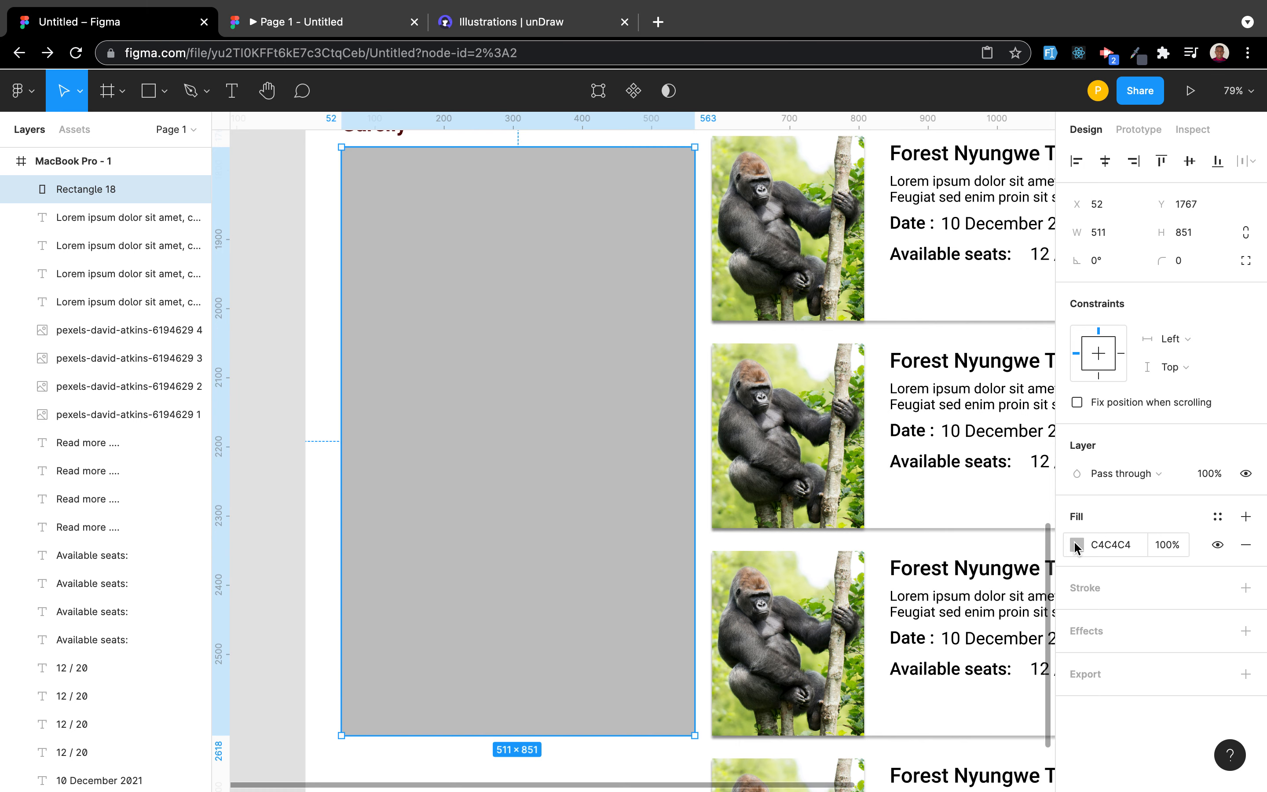
# Step: Change the large rectangle's fill to white (FFFFFF) by sampling the page background
pyautogui.click(1075, 544)
pyautogui.press('i')
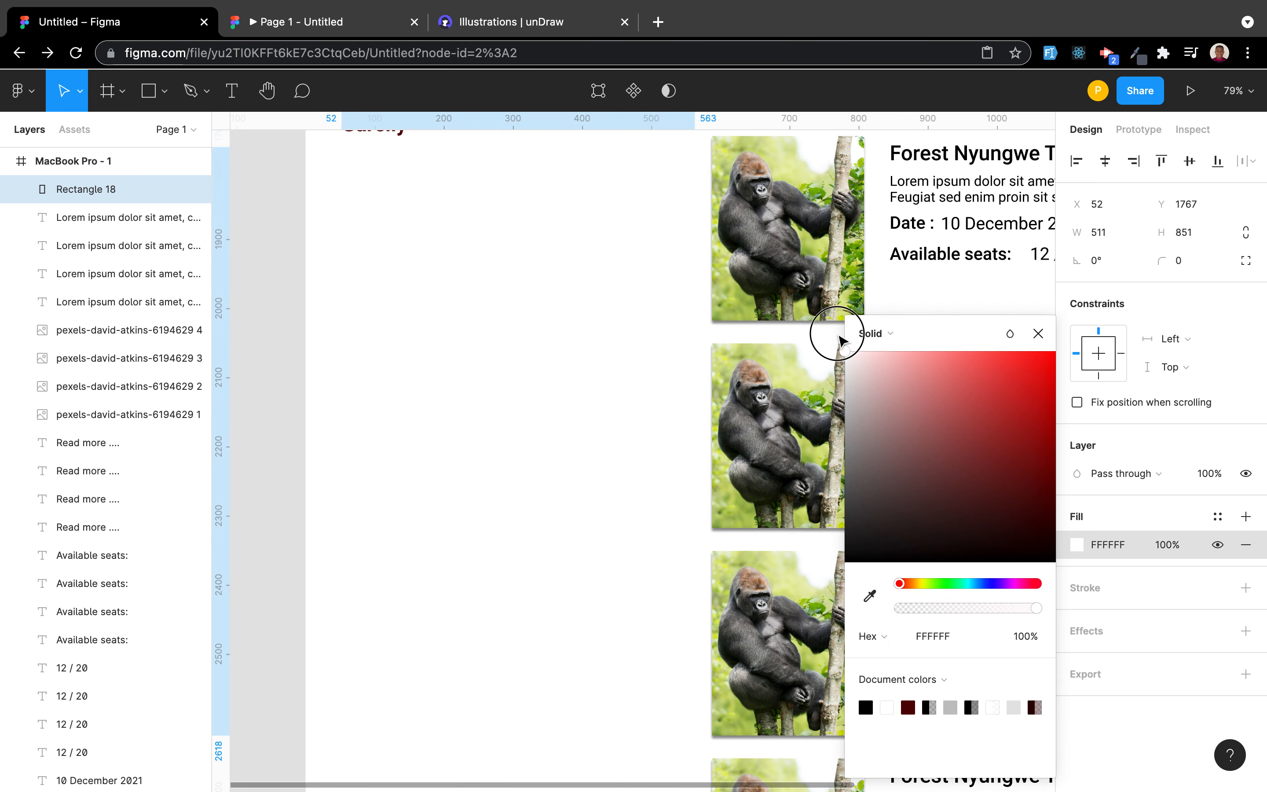
pyautogui.click(838, 338)
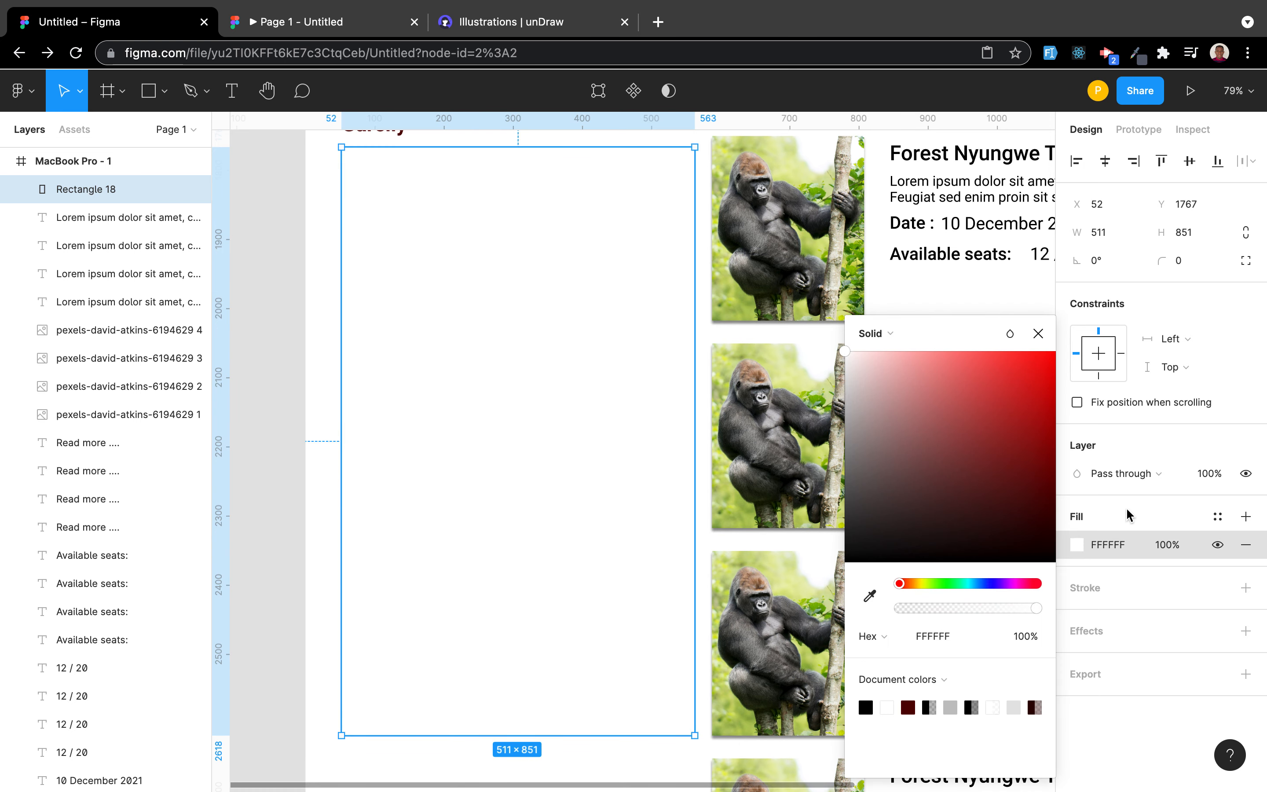
pyautogui.click(1131, 575)
# Step: Add a 1 px inside stroke to the white rectangle and color it dark red 540202 from the document colors
pyautogui.click(1245, 588)
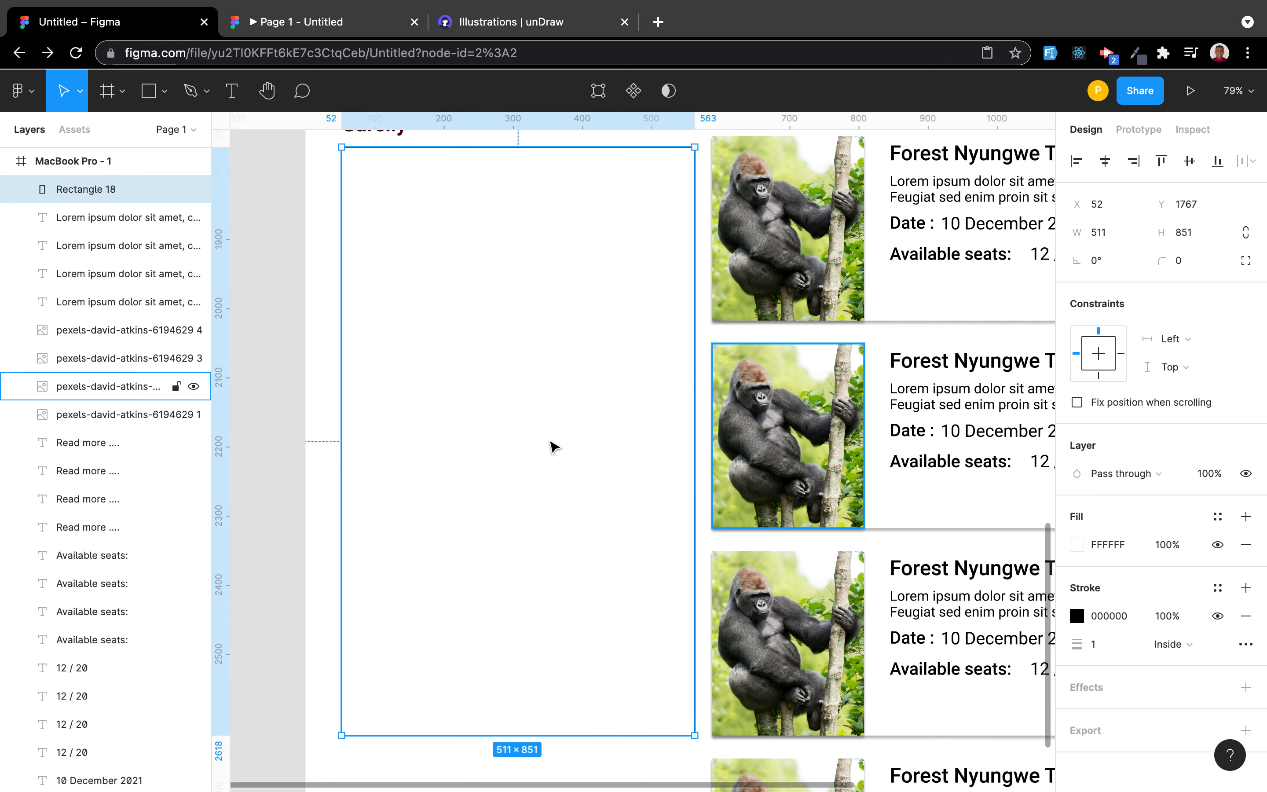
pyautogui.click(311, 495)
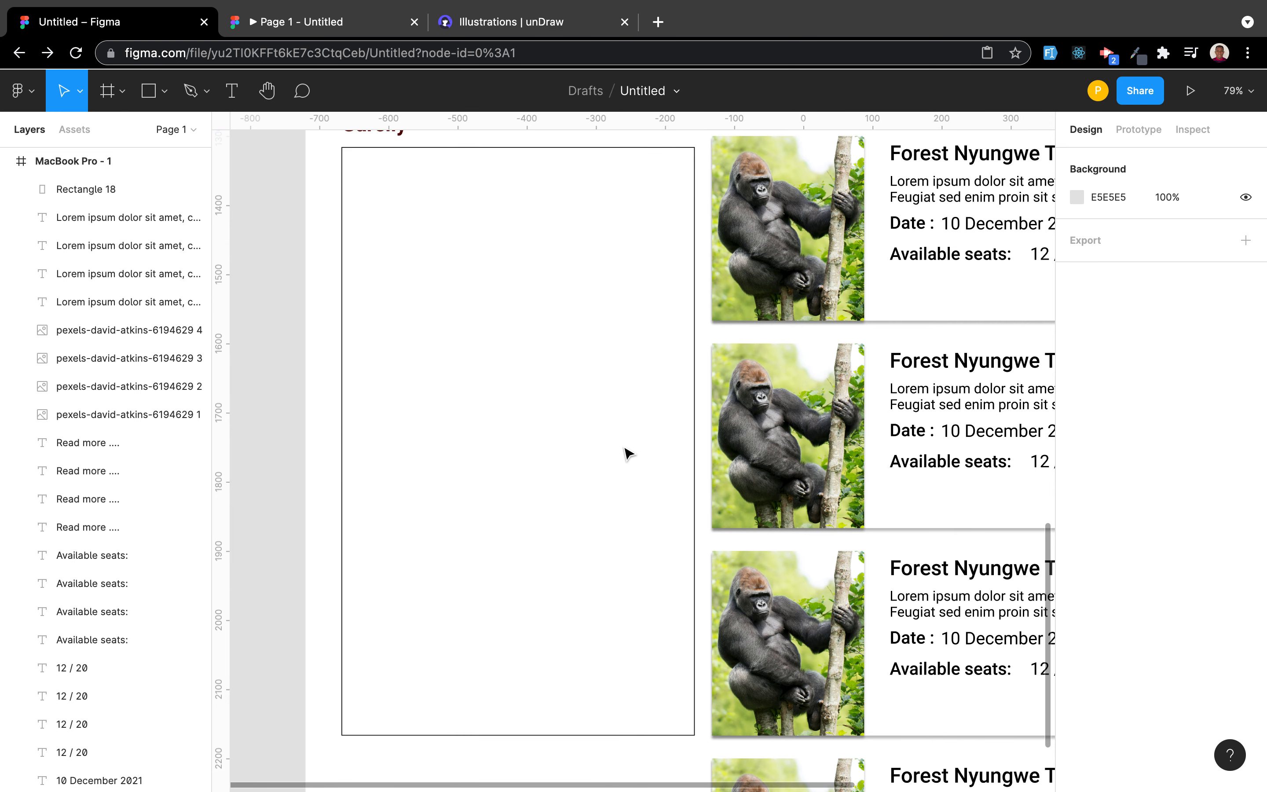
pyautogui.click(498, 440)
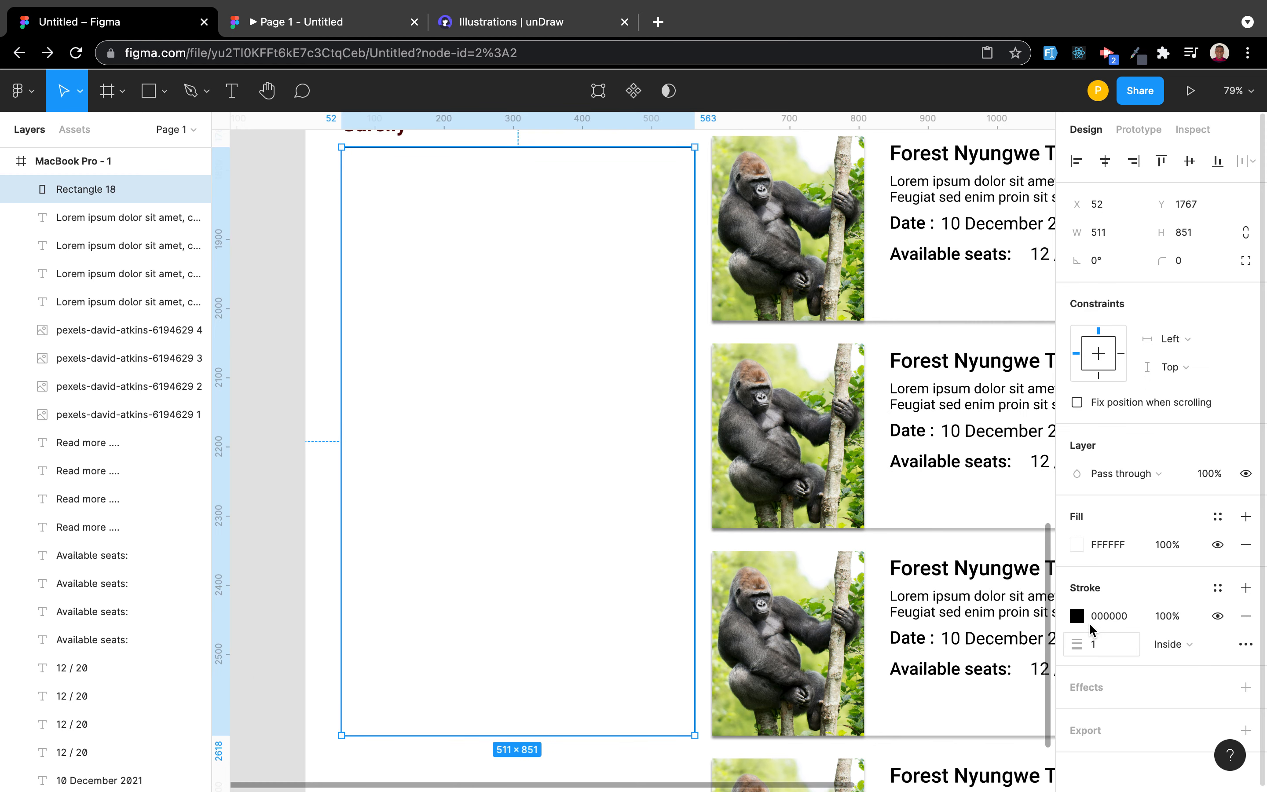
pyautogui.click(1077, 616)
pyautogui.click(908, 707)
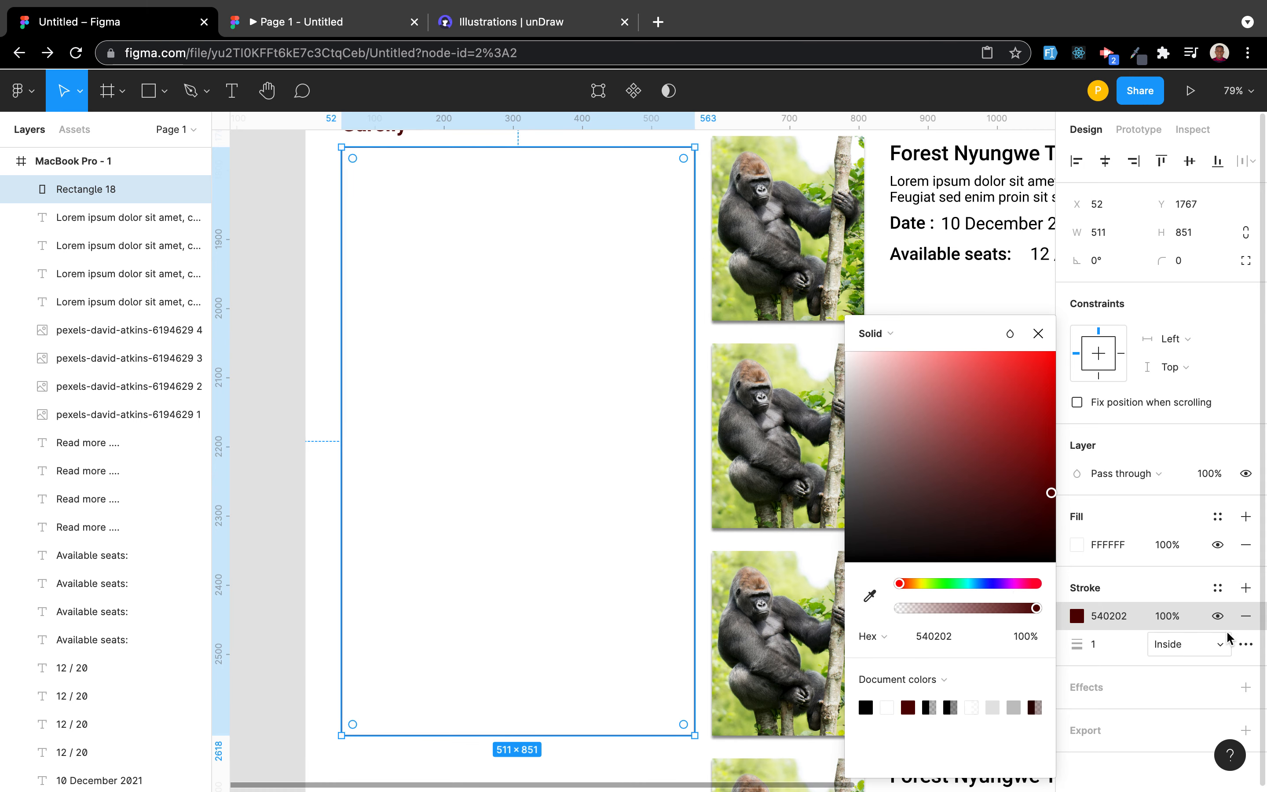
pyautogui.click(1118, 511)
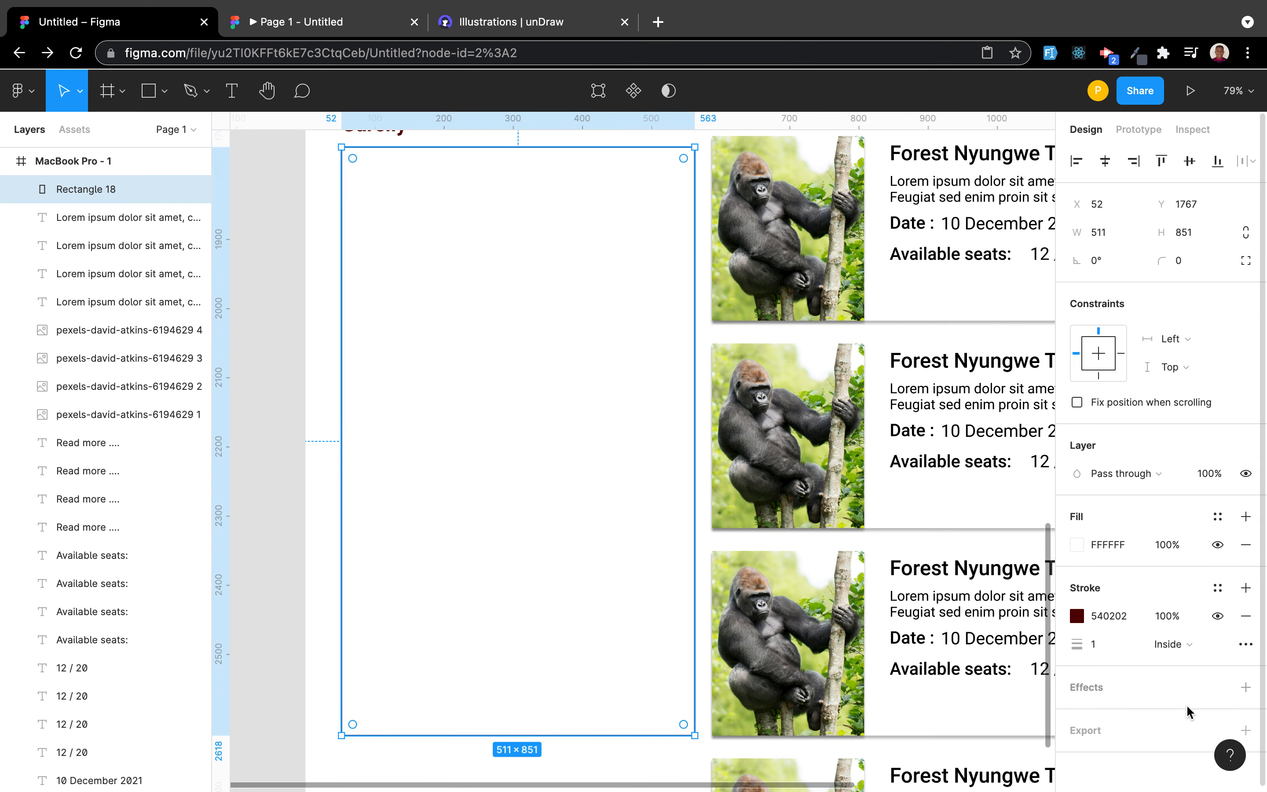
# Step: Add a drop shadow effect to the outlined rectangle under the "Garelly" heading
pyautogui.click(1246, 687)
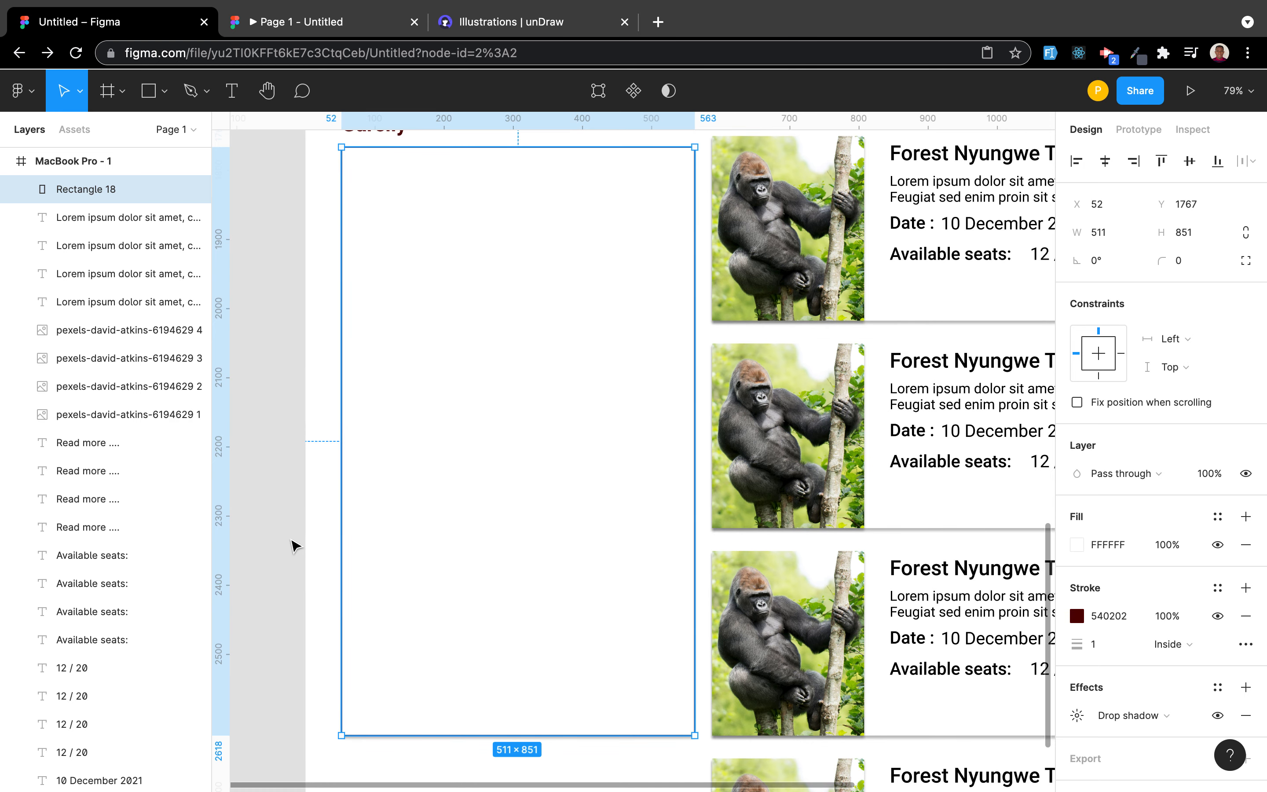
pyautogui.click(293, 545)
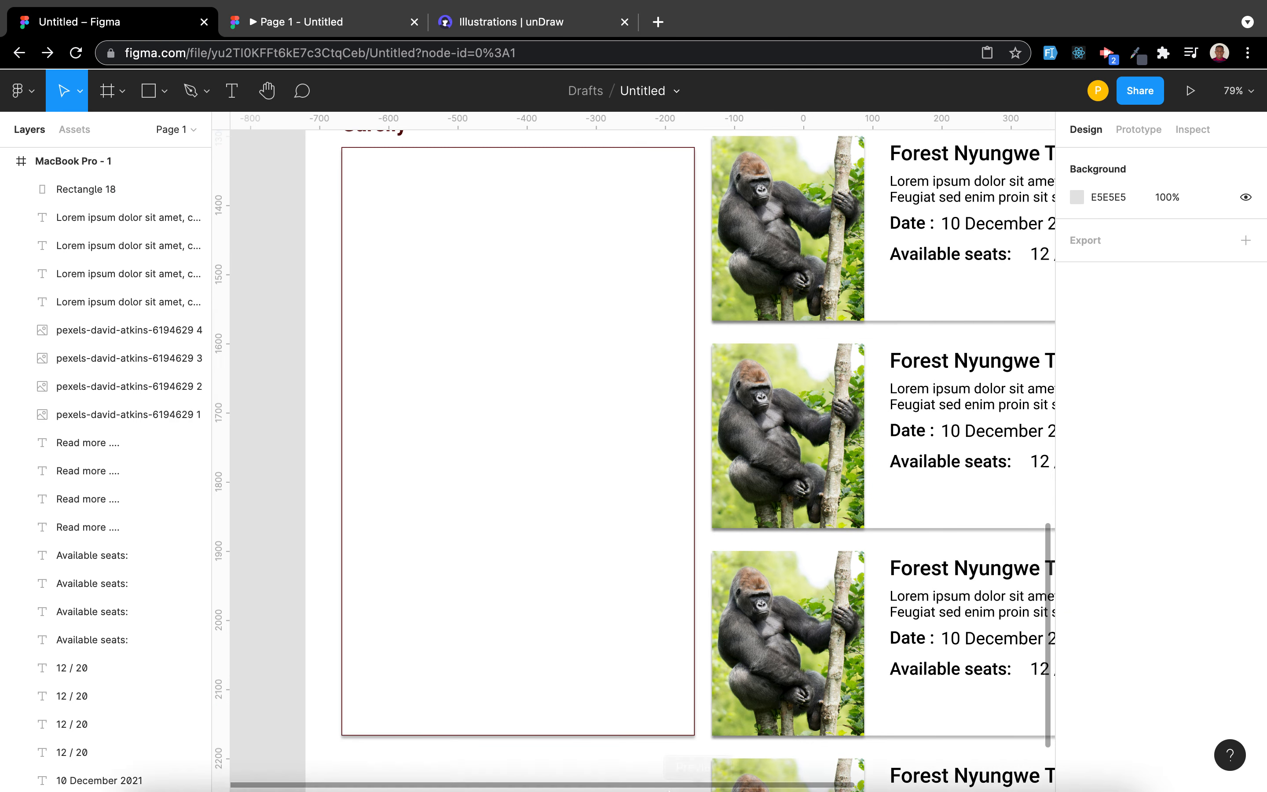
pyautogui.scroll(2, 906, 544)
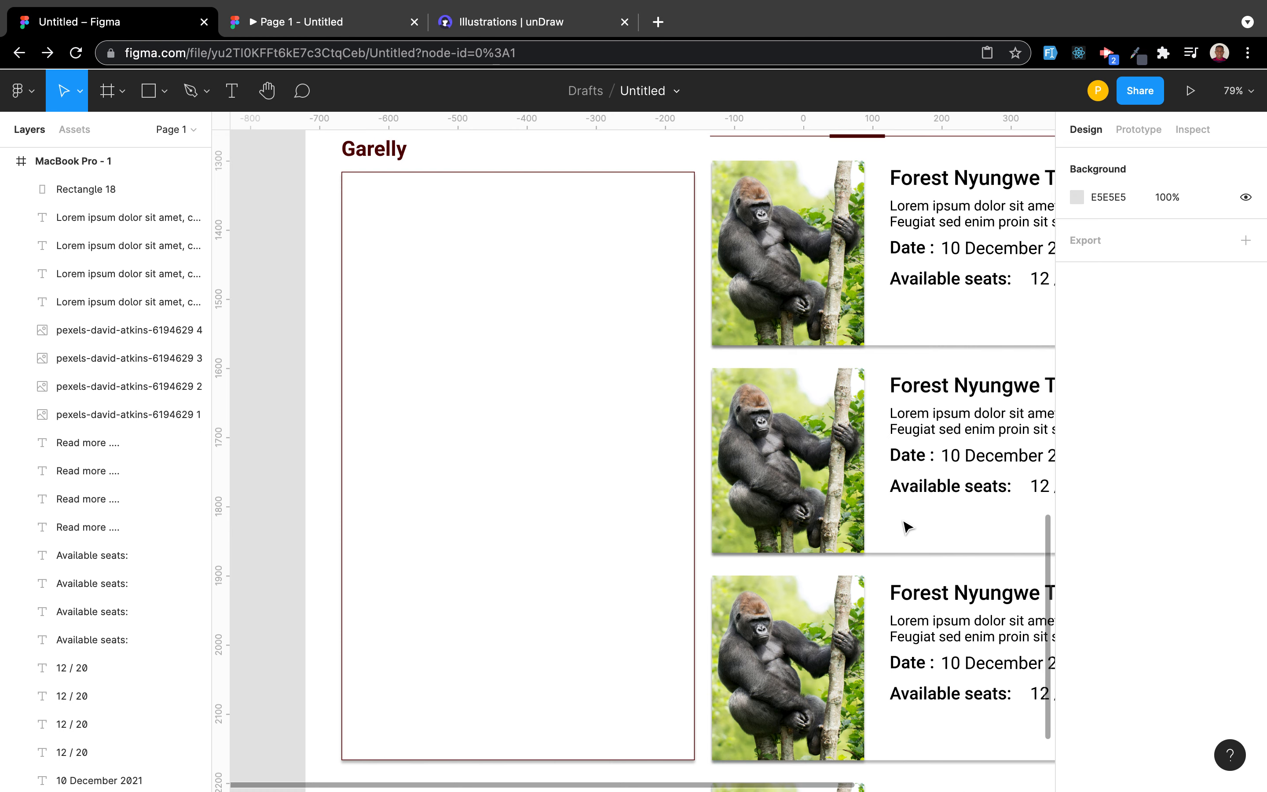
pyautogui.scroll(10, 907, 526)
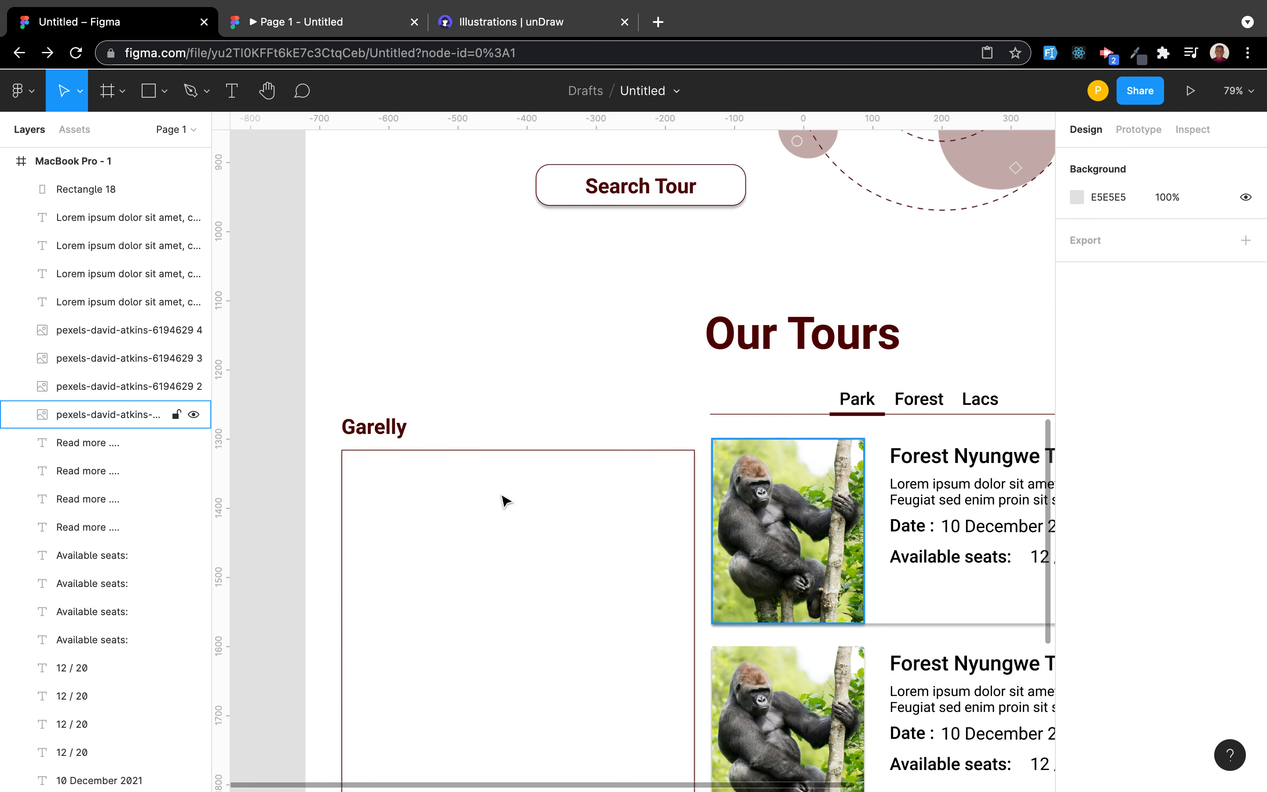
# Step: Move the "Garelly" heading and its rectangle together to X 55, with the rectangle's top at Y 1753 near the first tour photo's top
pyautogui.click(359, 434)
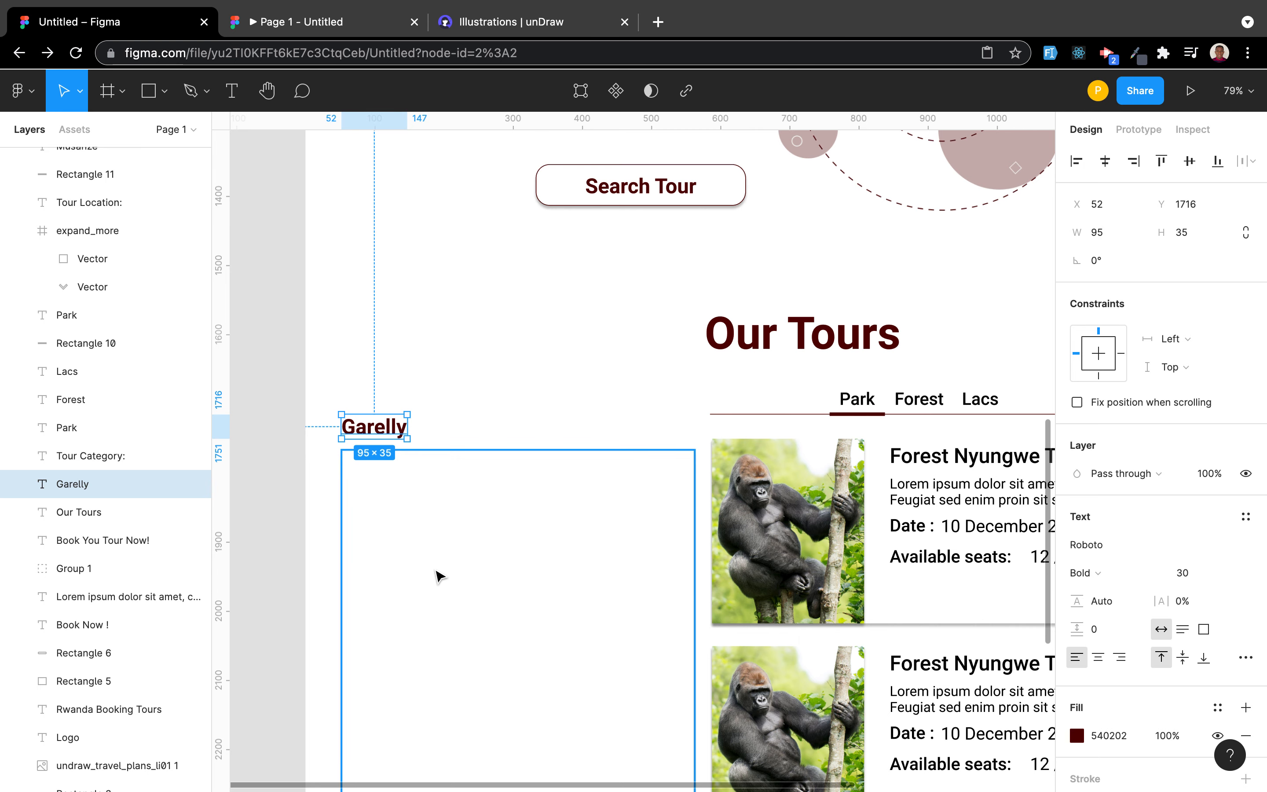
pyautogui.click(439, 576)
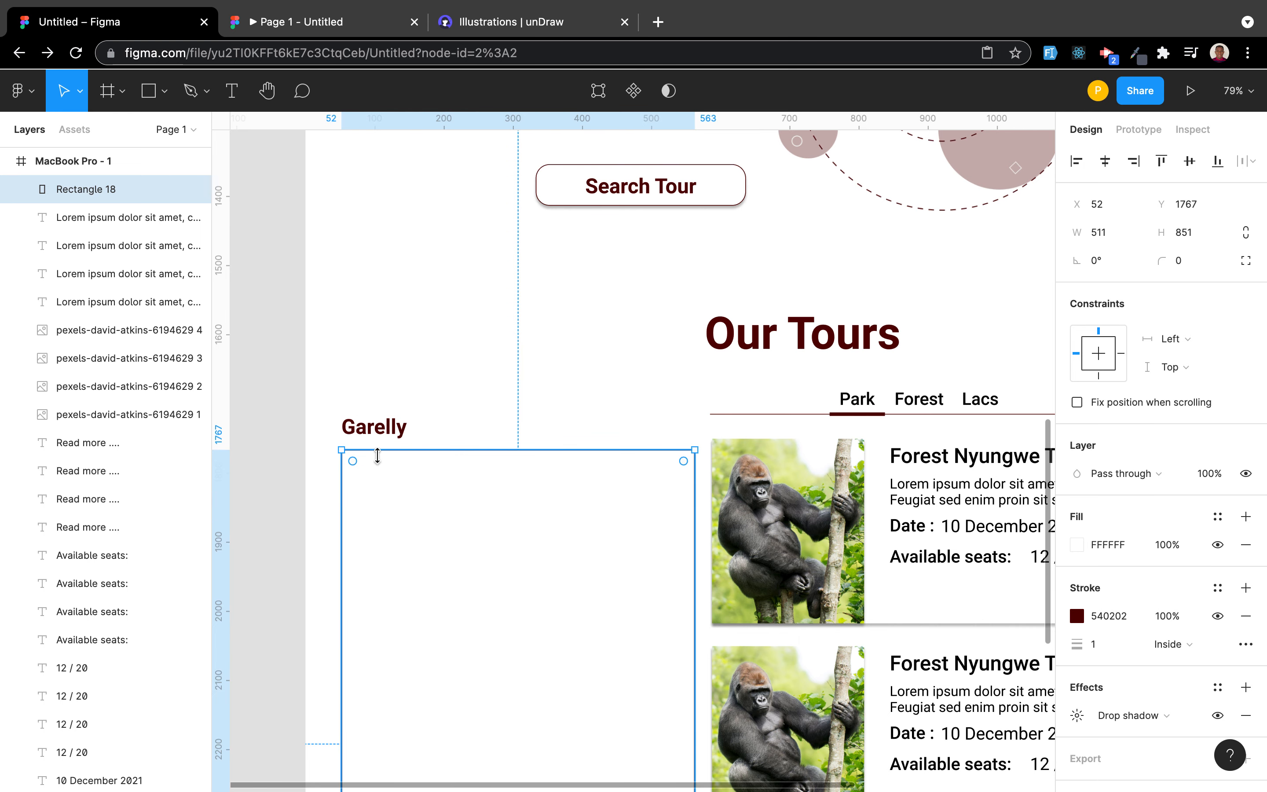
pyautogui.keyDown('shift'); pyautogui.click(385, 434); pyautogui.keyUp('shift')
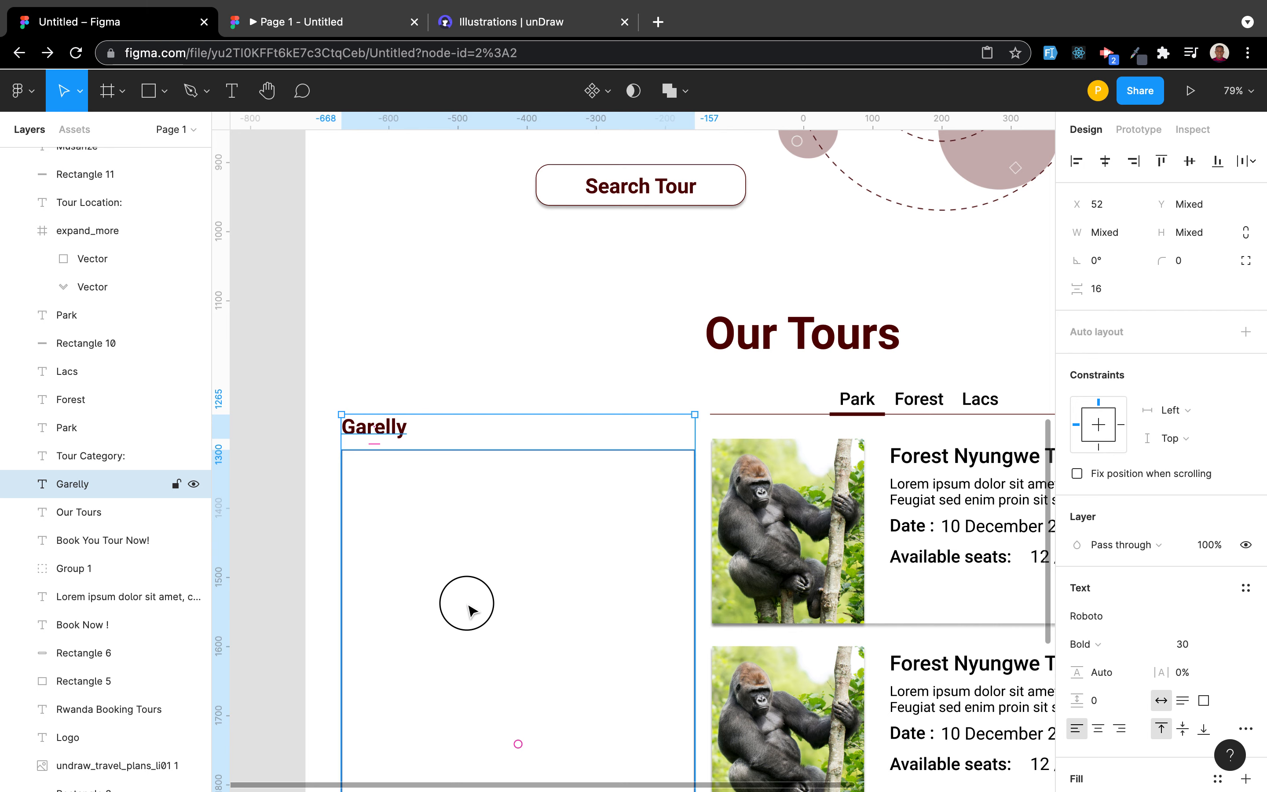
pyautogui.moveTo(473, 594); pyautogui.dragTo(473, 597)
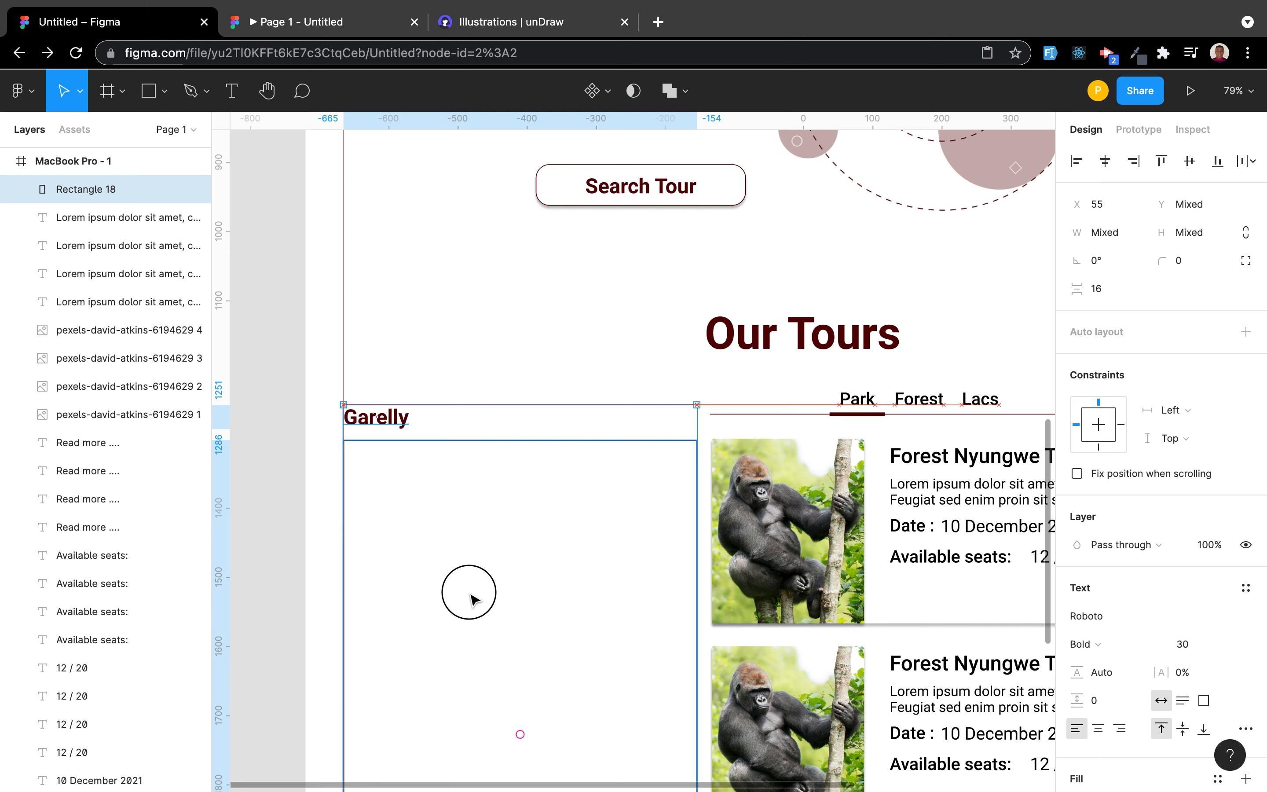
pyautogui.moveTo(473, 597); pyautogui.dragTo(472, 597)
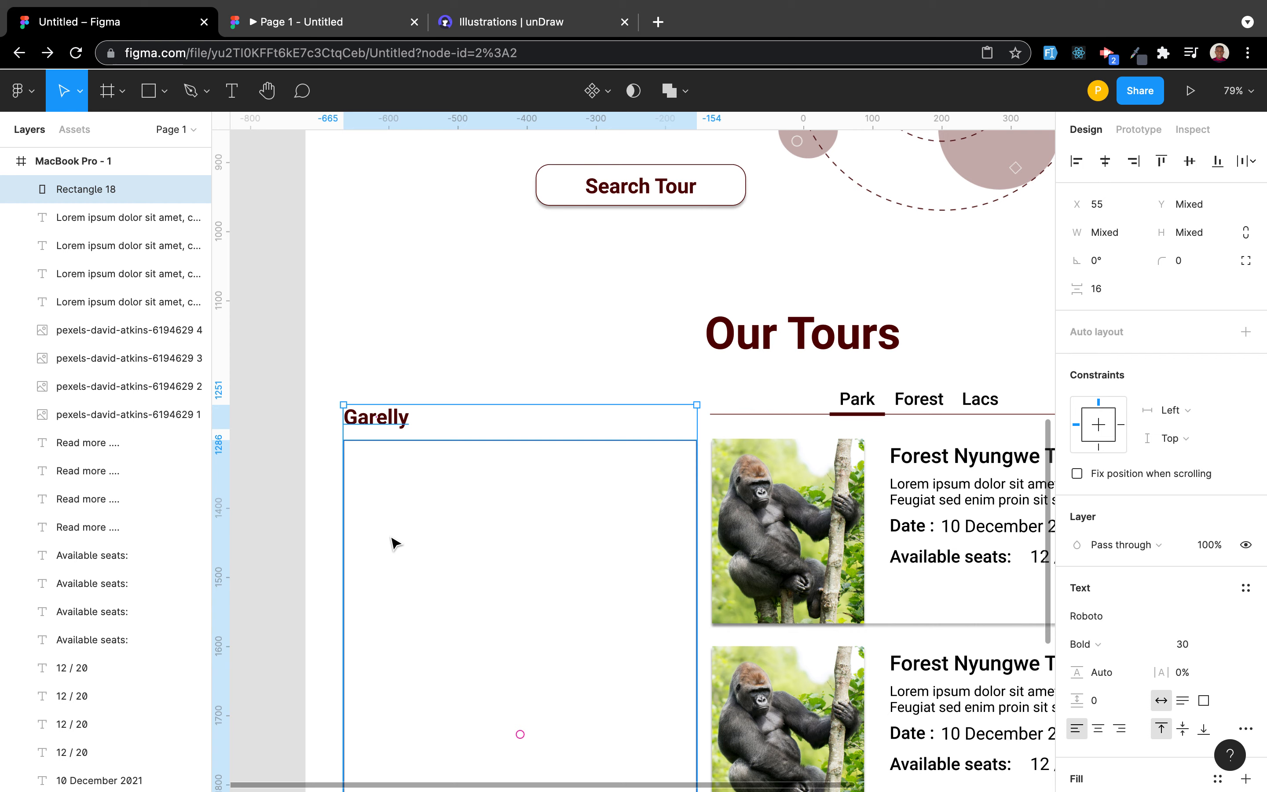
pyautogui.click(394, 541)
pyautogui.click(457, 345)
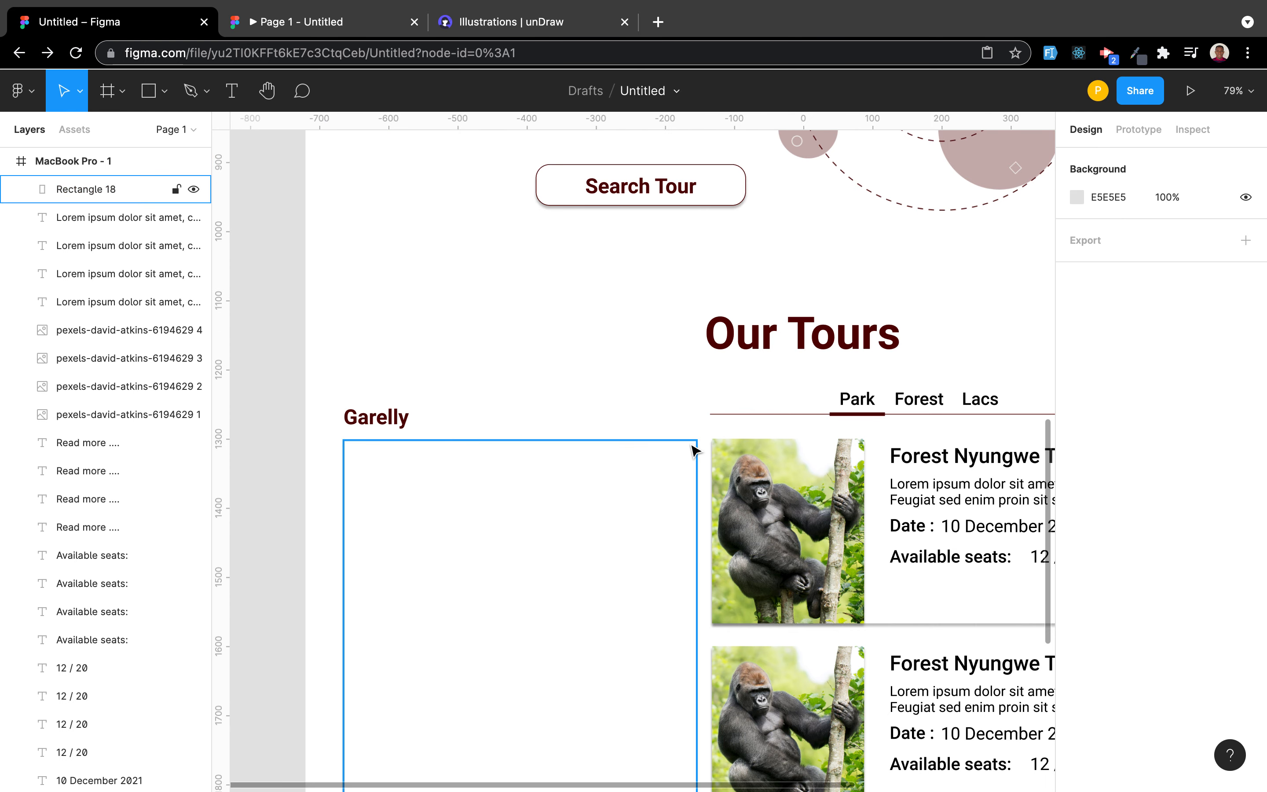
# Step: Place a copy of the first card's gorilla photo inside the "Garelly" rectangle at X 90, Y 1776 and bring it to the front
pyautogui.scroll(-5, 697, 448)
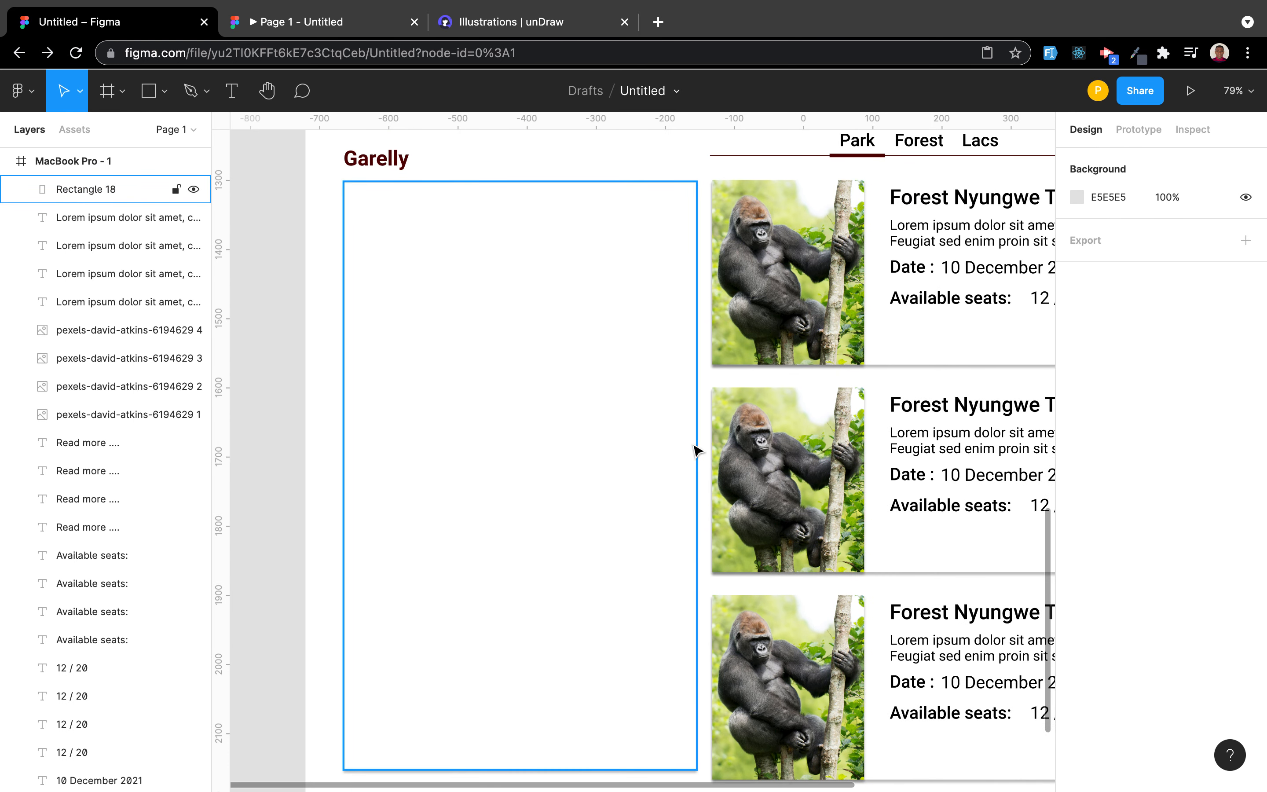
pyautogui.click(824, 256)
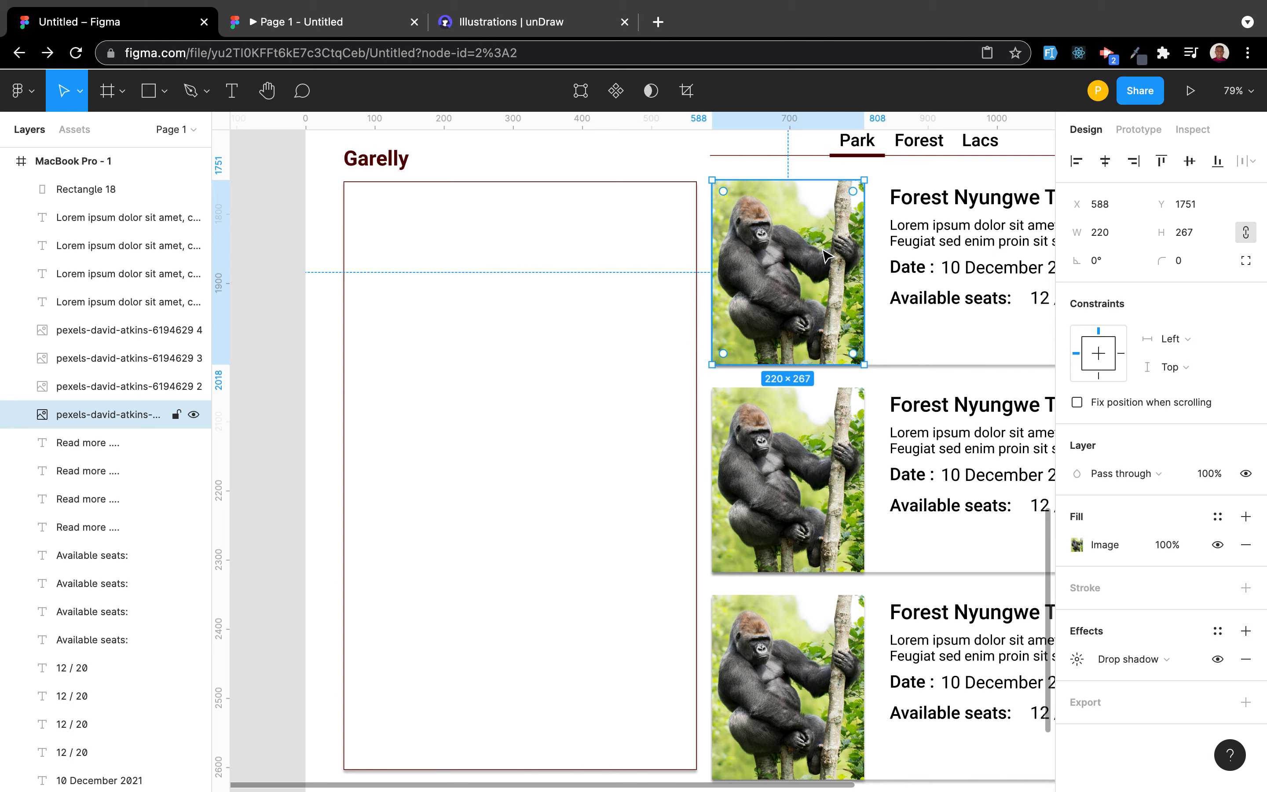
pyautogui.hotkey('ctrl', 'v')
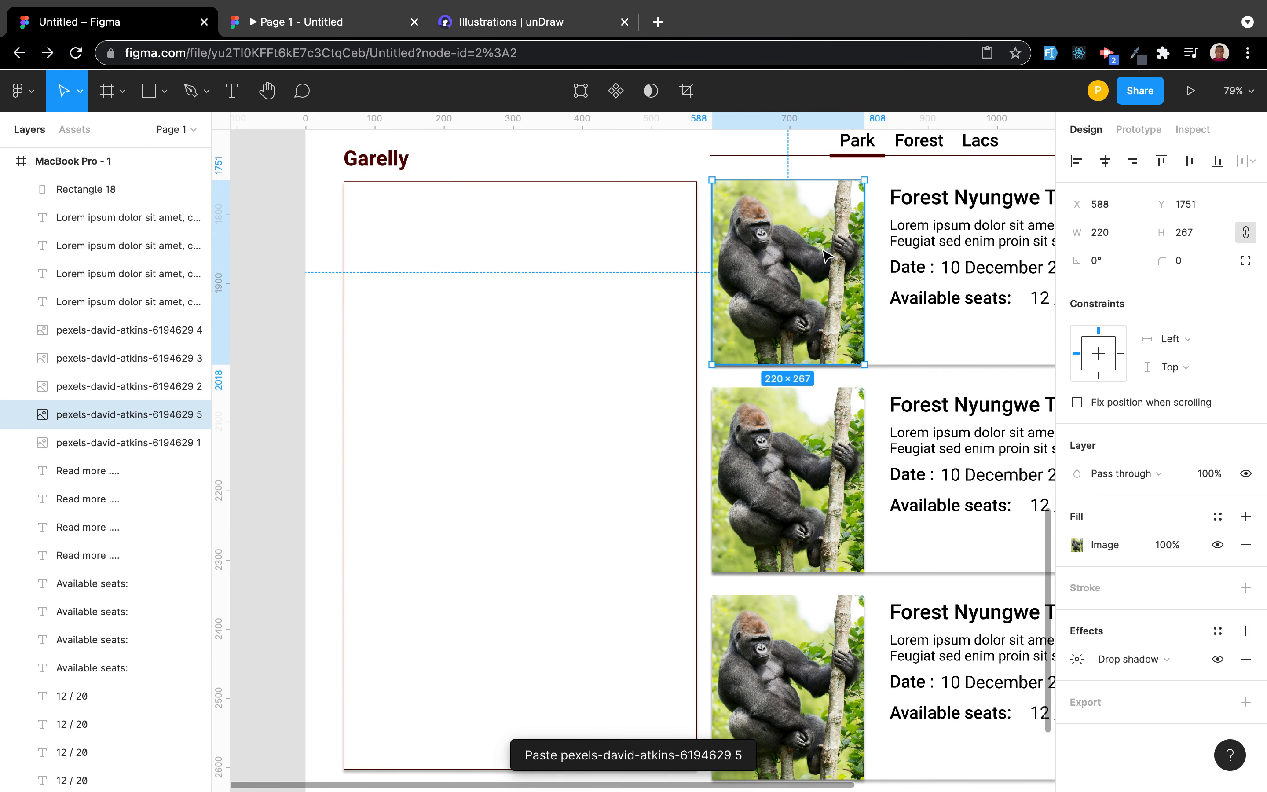
pyautogui.moveTo(785, 272); pyautogui.dragTo(467, 288)
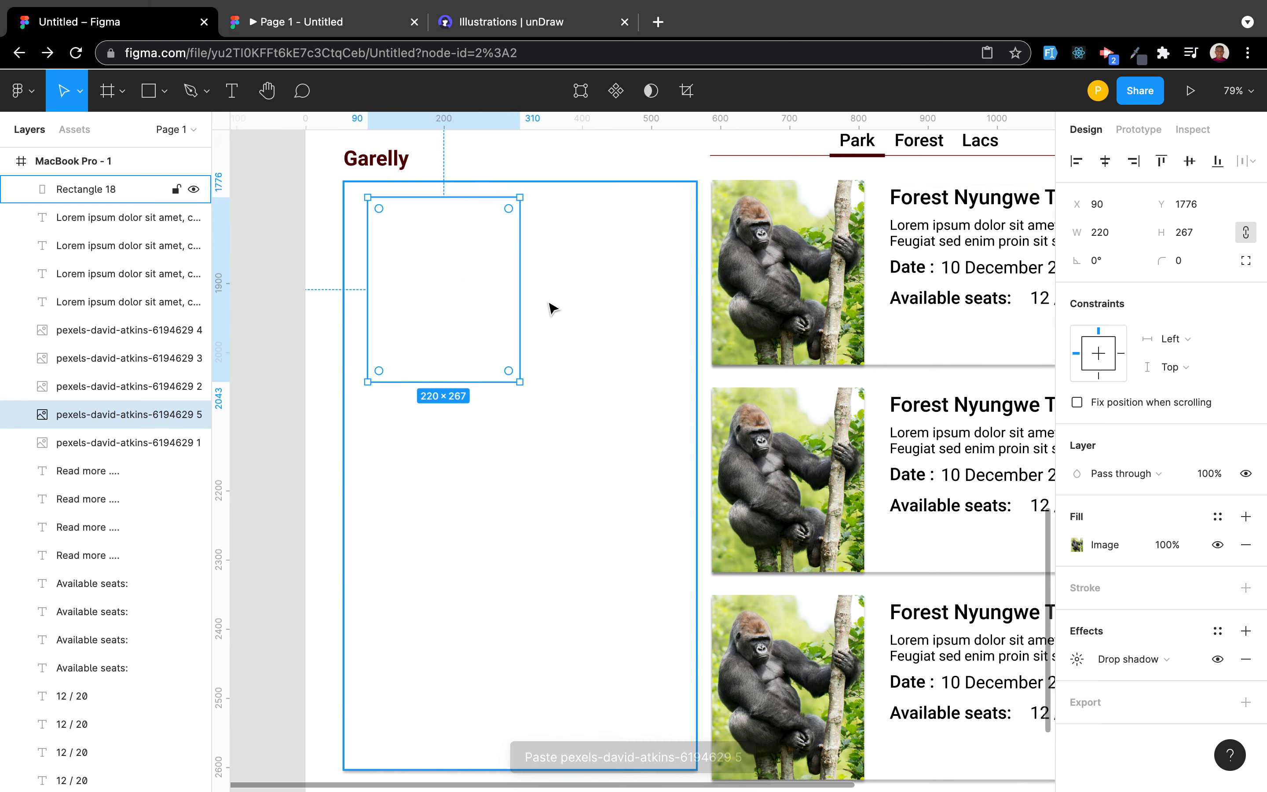
pyautogui.rightClick(466, 272)
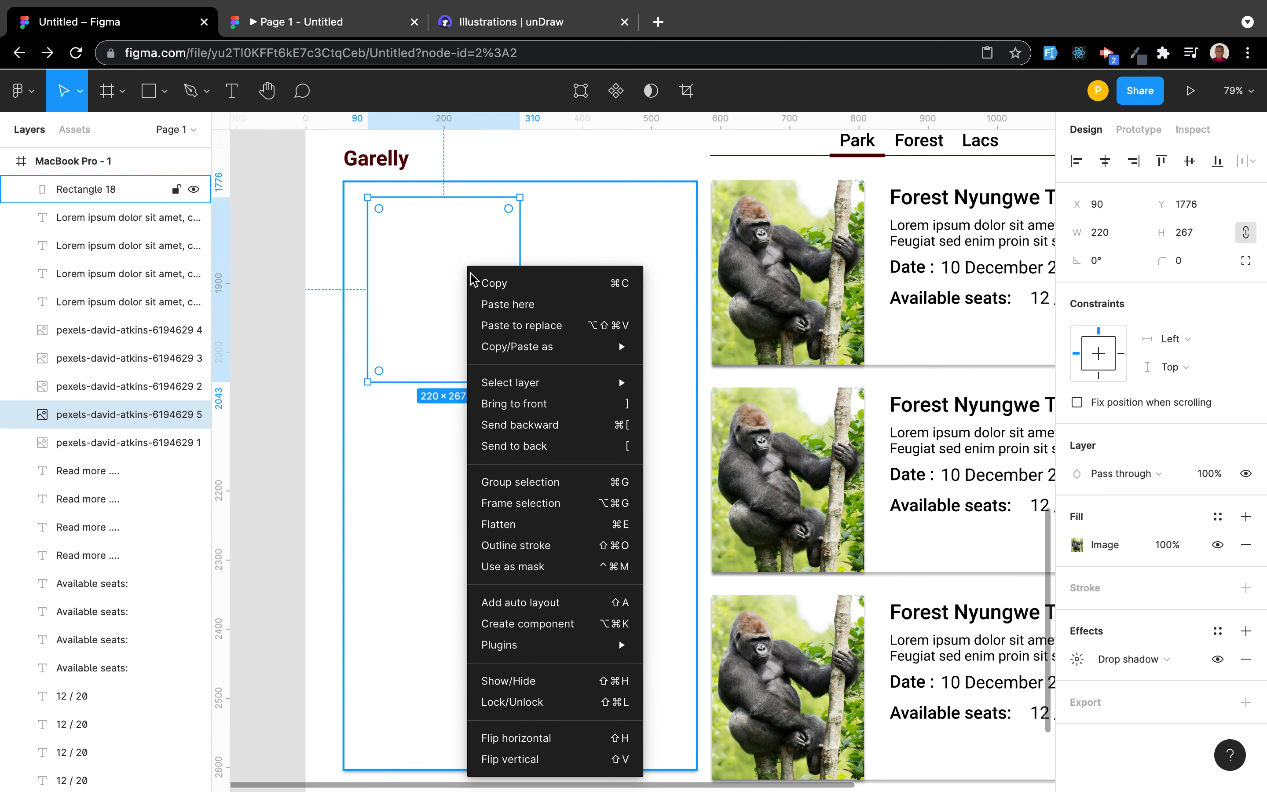
pyautogui.click(545, 407)
pyautogui.click(551, 389)
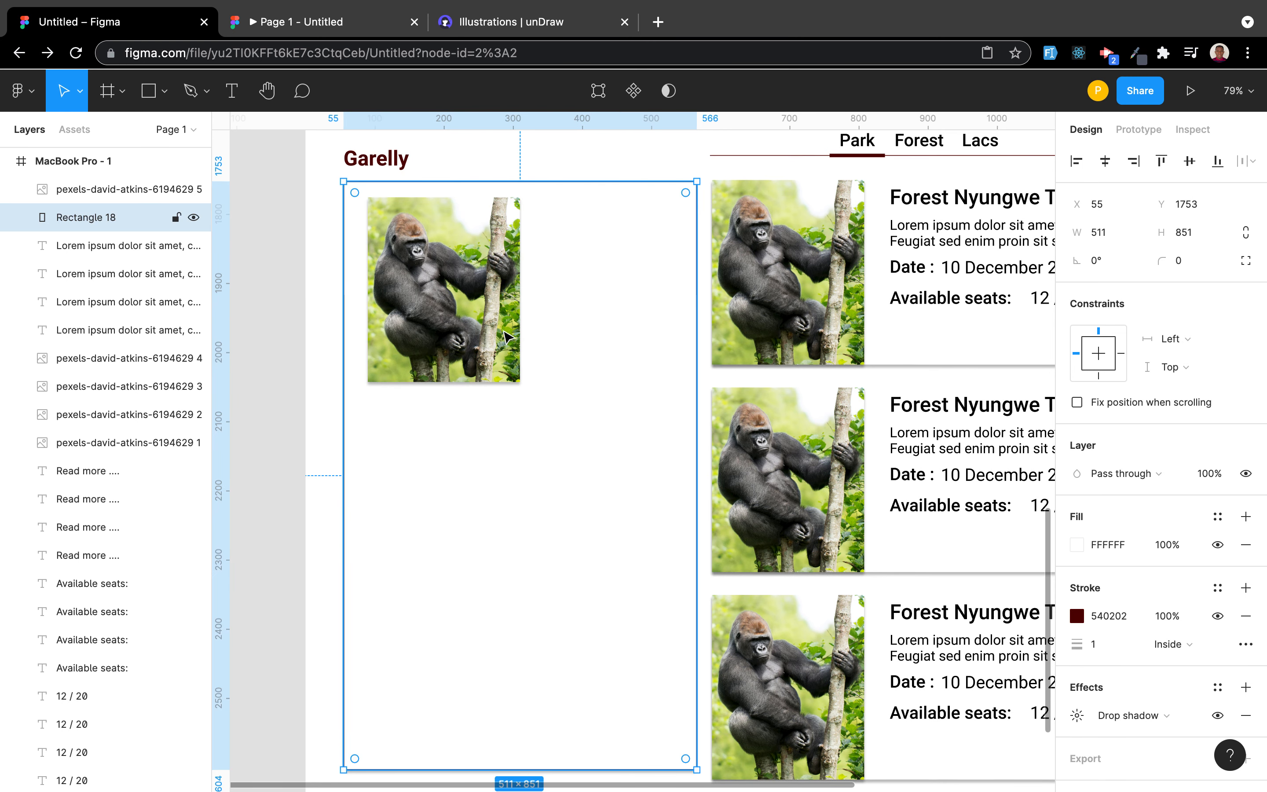
pyautogui.moveTo(466, 301); pyautogui.dragTo(474, 294)
pyautogui.hotkey('ctrl', 'z')
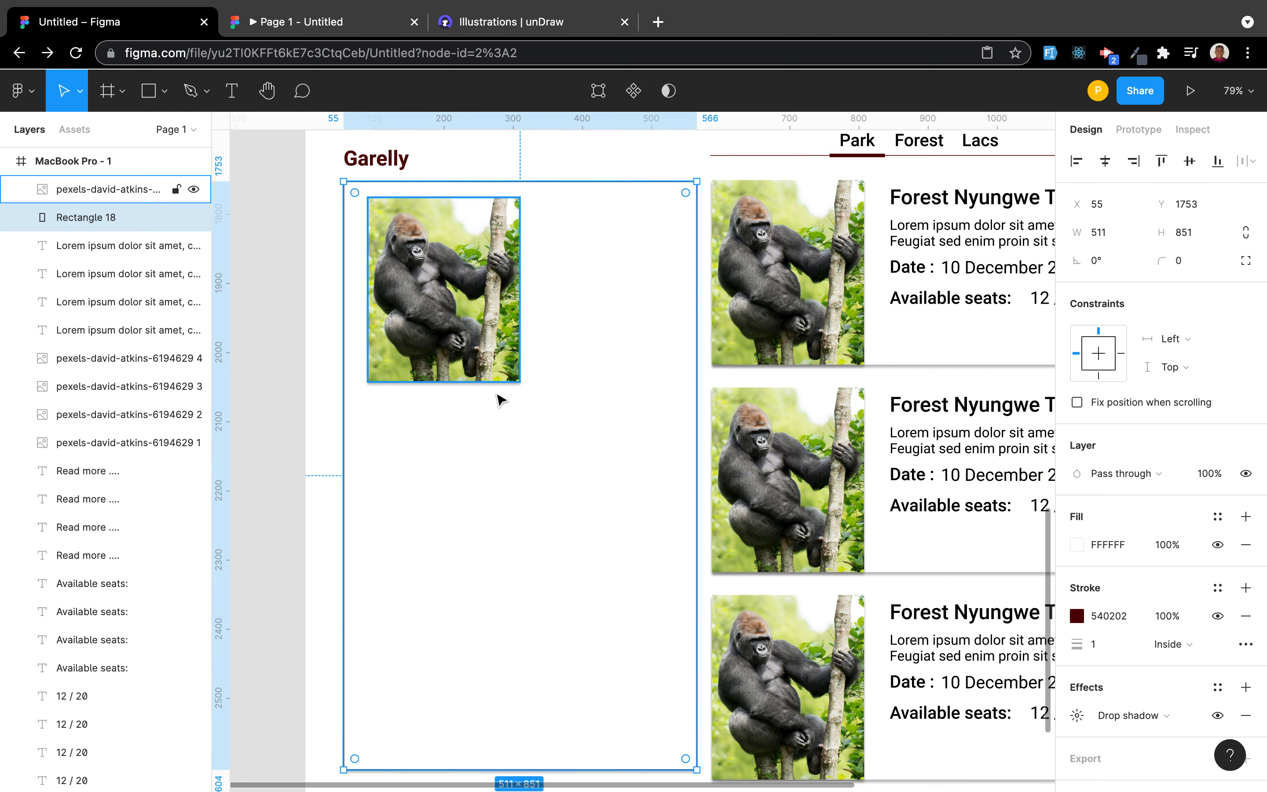
# Step: Move the gorilla photo in the "Garelly" frame to X 75, Y 1773 and place a copy beside it at X 324, Y 1776
pyautogui.click(465, 316)
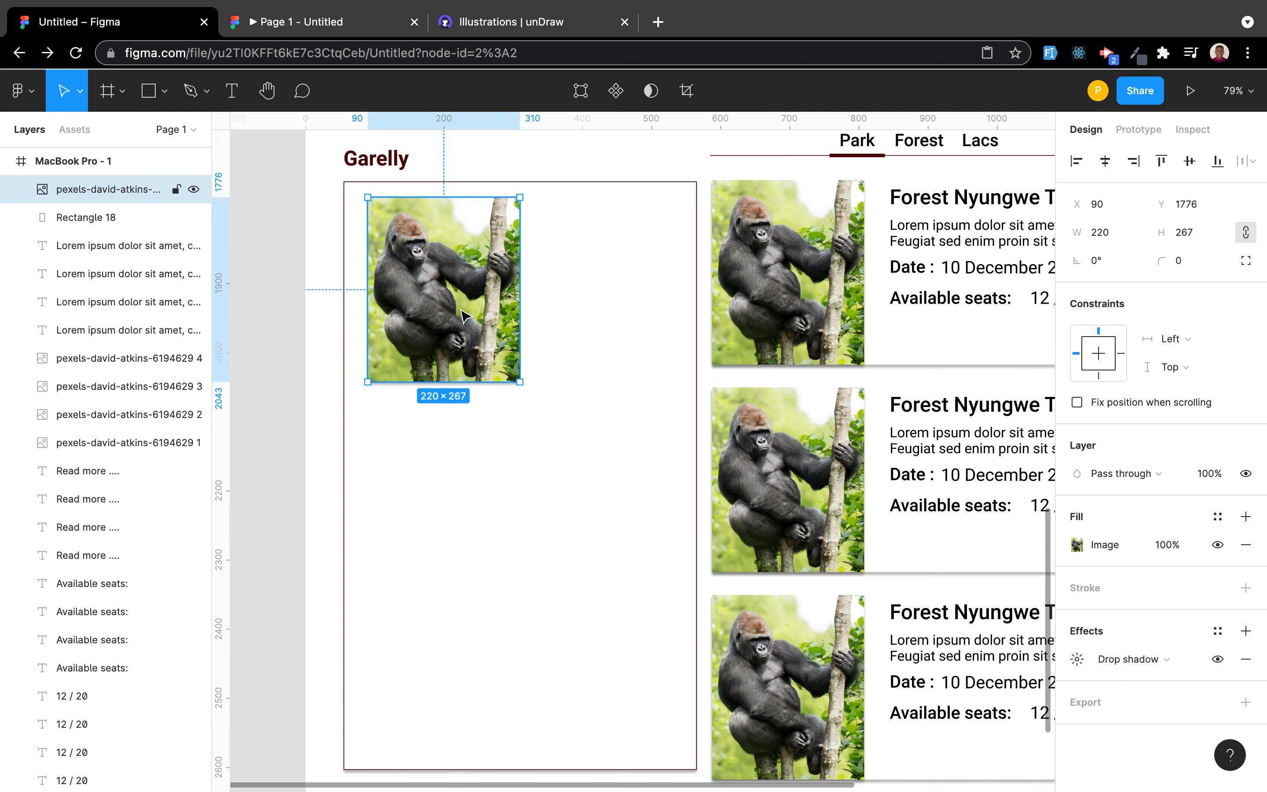
pyautogui.moveTo(465, 316); pyautogui.dragTo(452, 316)
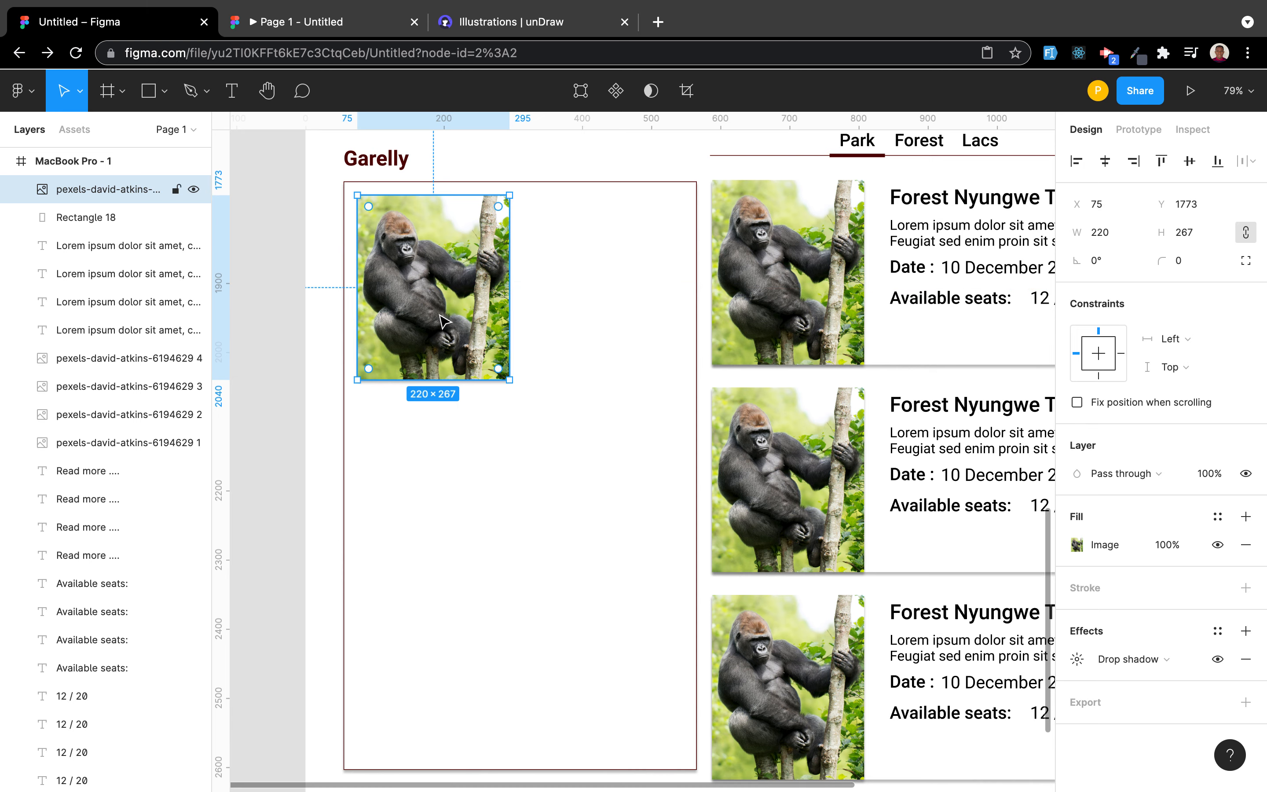
pyautogui.hotkey('ctrl', 'v')
pyautogui.moveTo(430, 280); pyautogui.dragTo(603, 284)
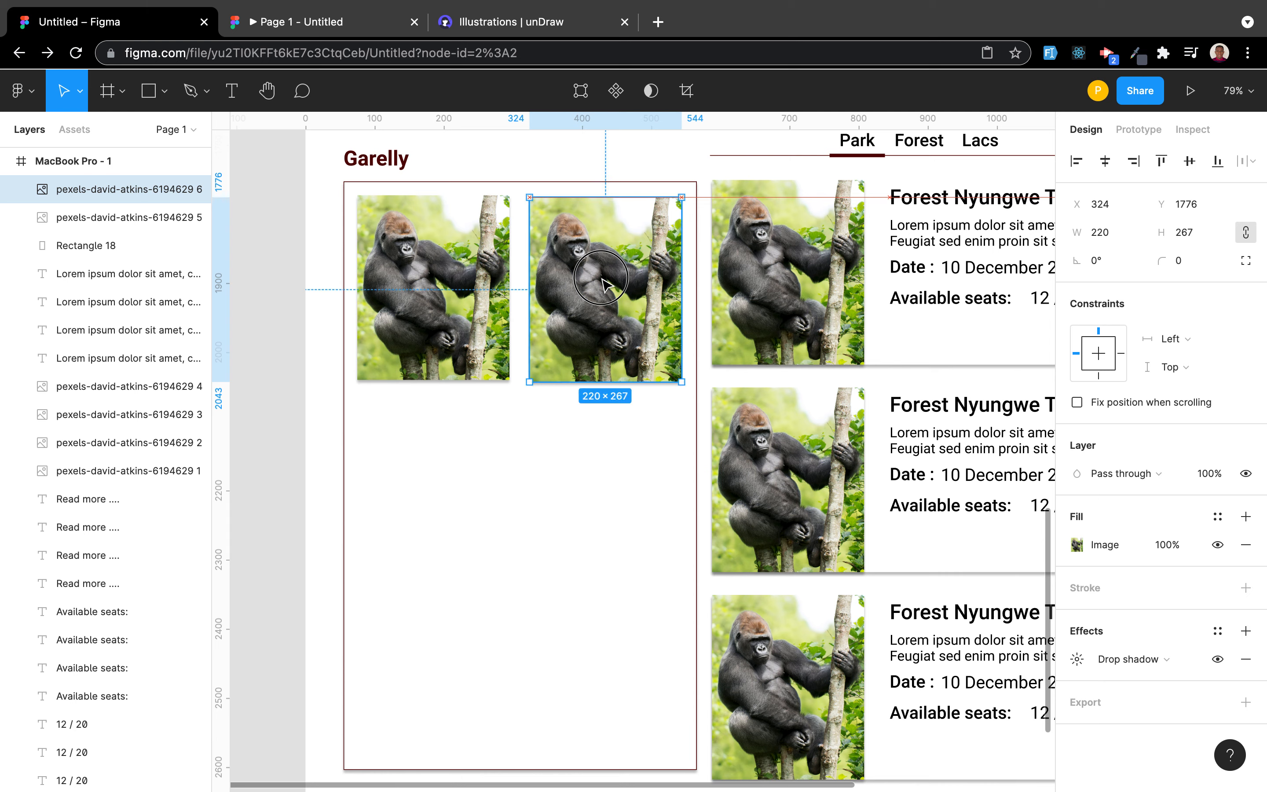
# Step: Enlarge both "Garelly" photos to 230 × 300 and align the second one with the first at X 318, Y 1773
pyautogui.keyDown('shift'); pyautogui.click(486, 296); pyautogui.keyUp('shift')
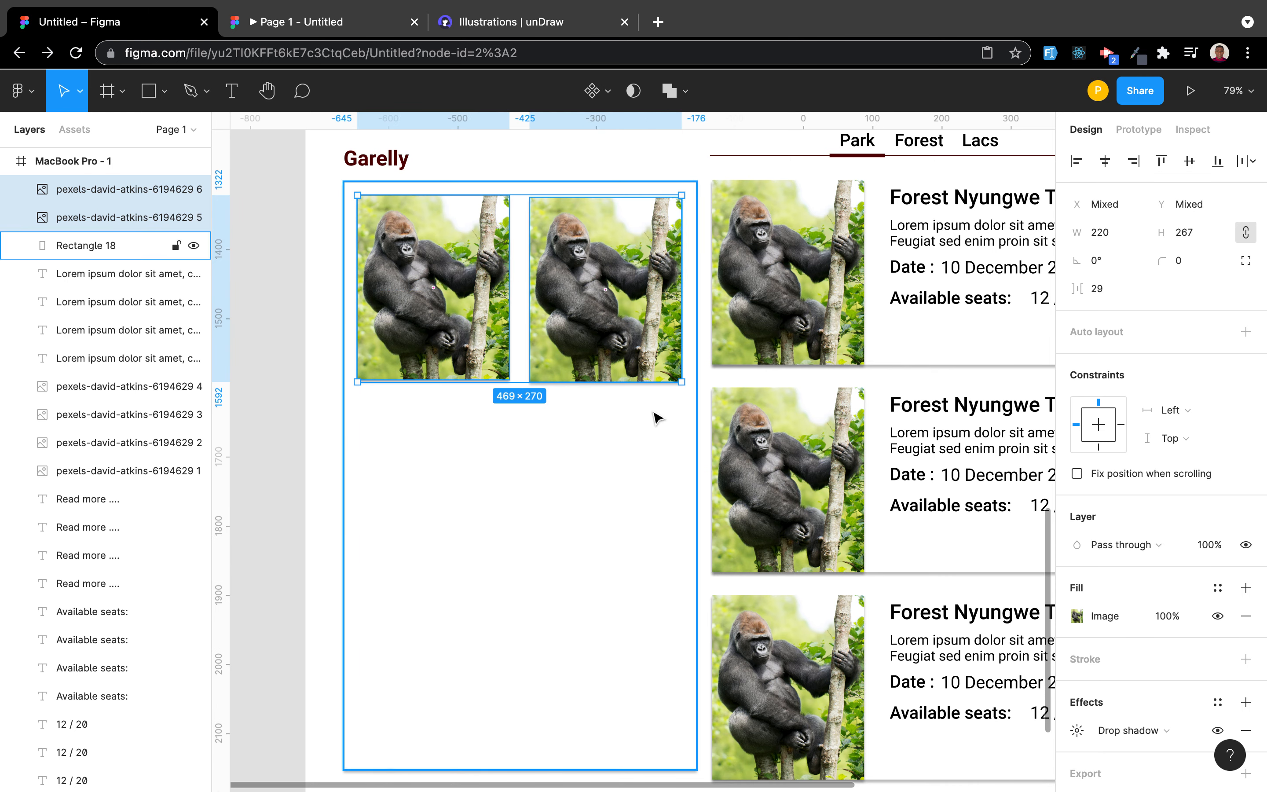
pyautogui.moveTo(679, 390); pyautogui.dragTo(697, 406)
pyautogui.click(611, 486)
pyautogui.moveTo(595, 349); pyautogui.dragTo(586, 350)
pyautogui.hotkey('ctrl', 'z')
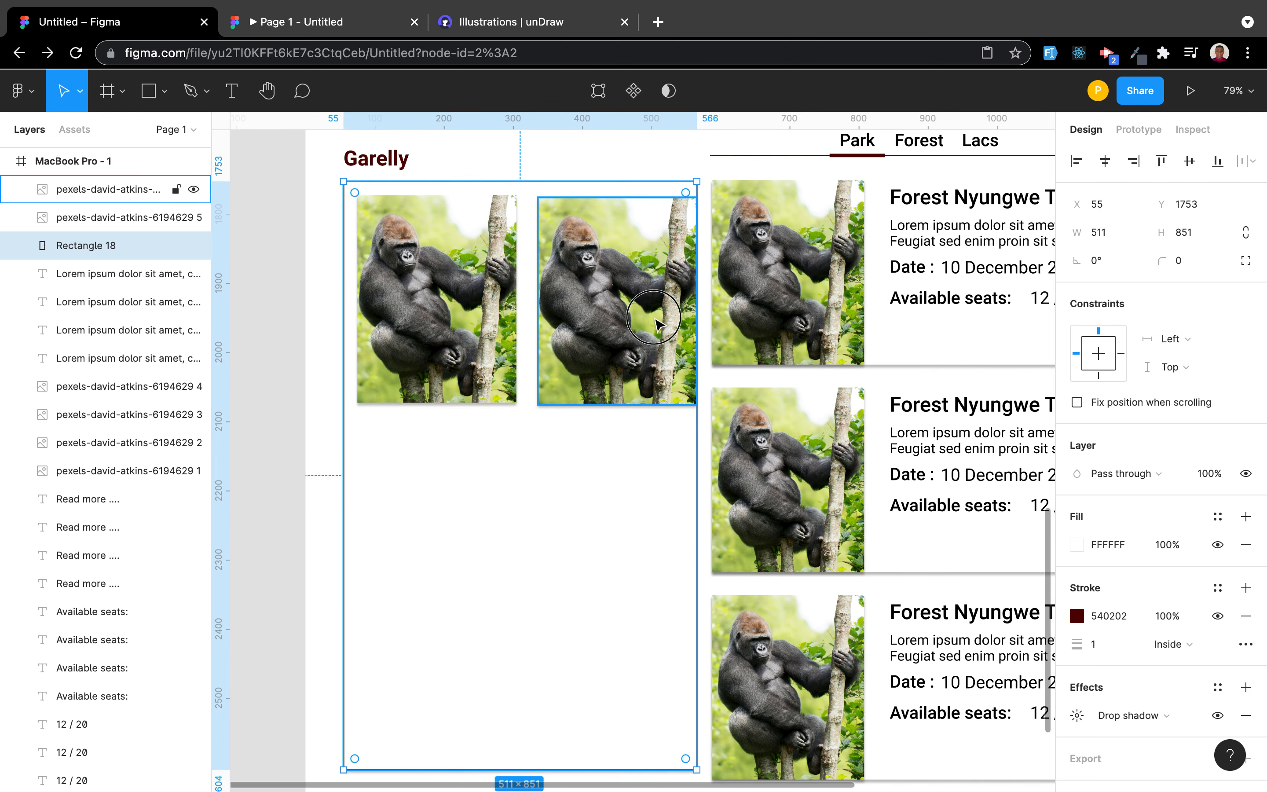
pyautogui.click(658, 326)
pyautogui.moveTo(658, 326); pyautogui.dragTo(647, 322)
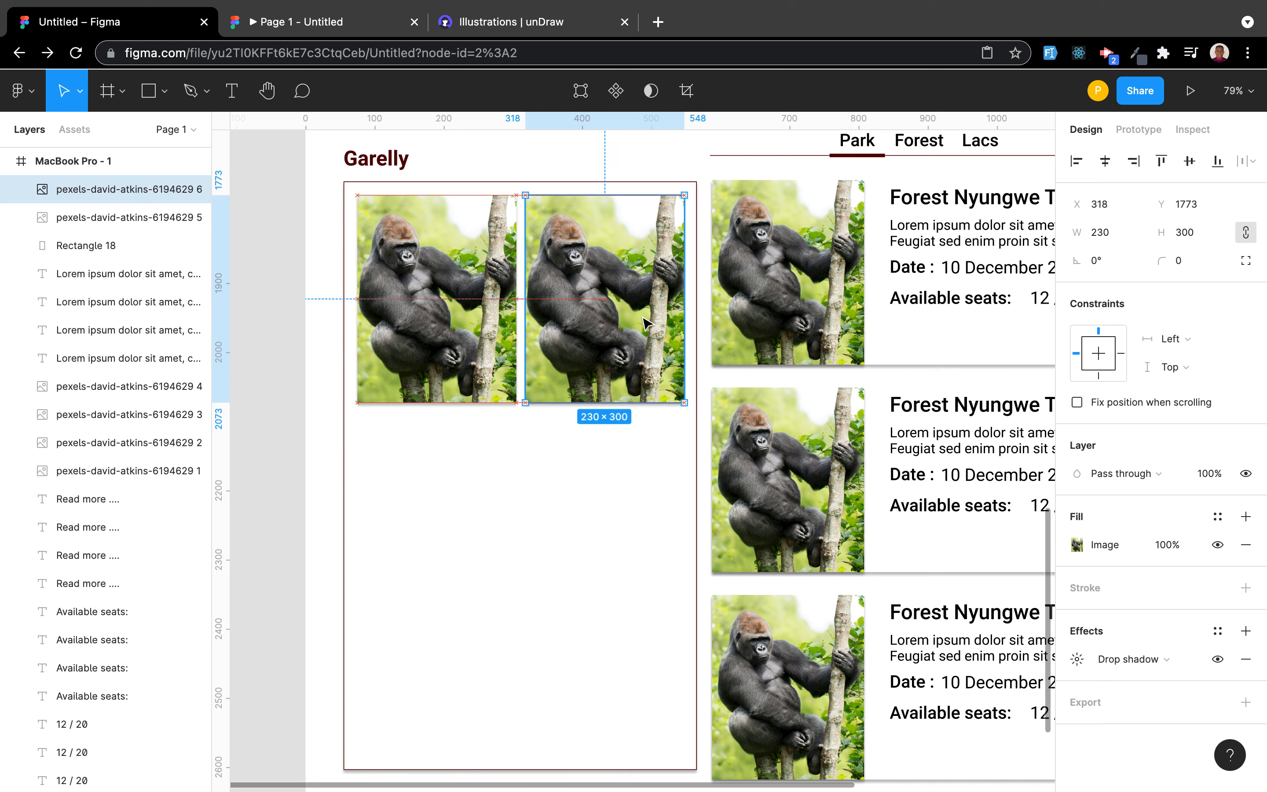
# Step: Duplicate the two "Garelly" photos together and place the copies as a second row at Y 2086
pyautogui.keyDown('shift'); pyautogui.click(474, 374); pyautogui.keyUp('shift')
pyautogui.press('super+d')
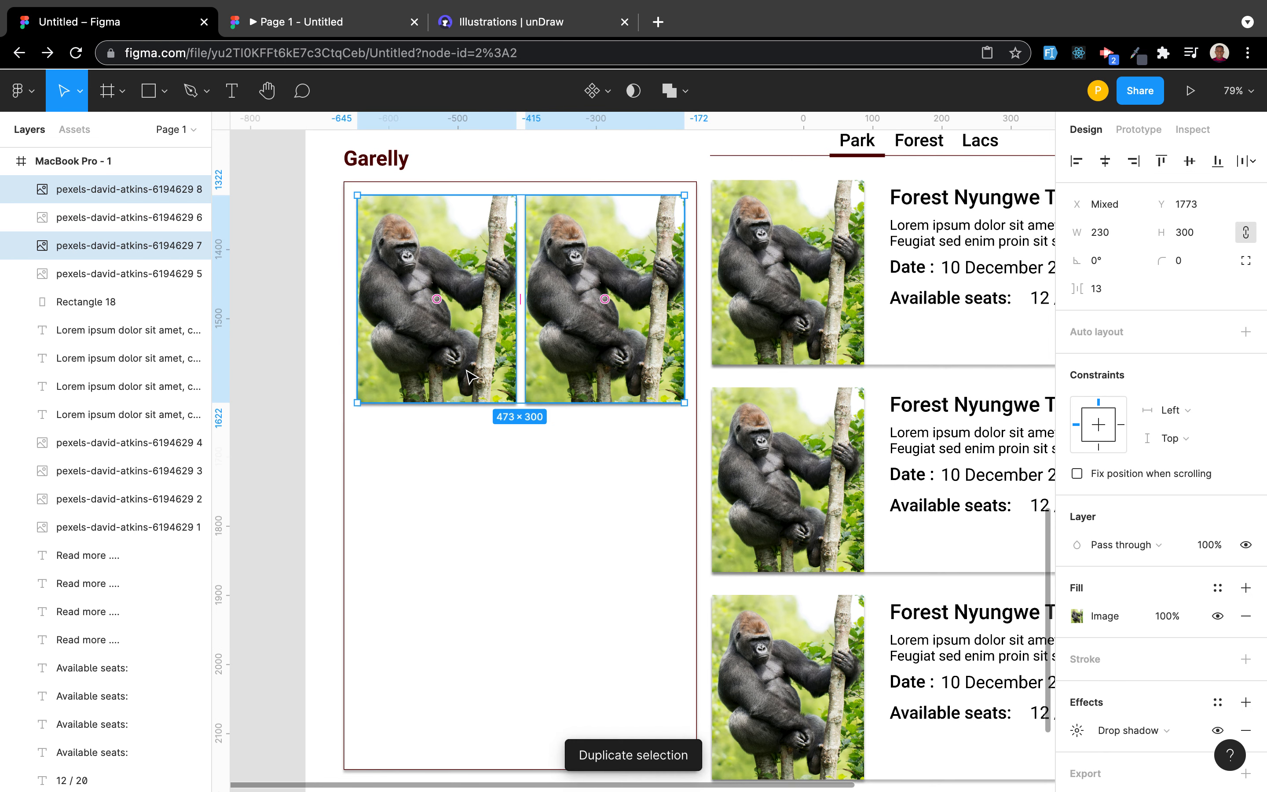
pyautogui.moveTo(486, 400); pyautogui.dragTo(481, 562)
# Step: Shorten the "Garelly" rectangle from its lower edge to a height of 662, just below the second photo row
pyautogui.click(596, 689)
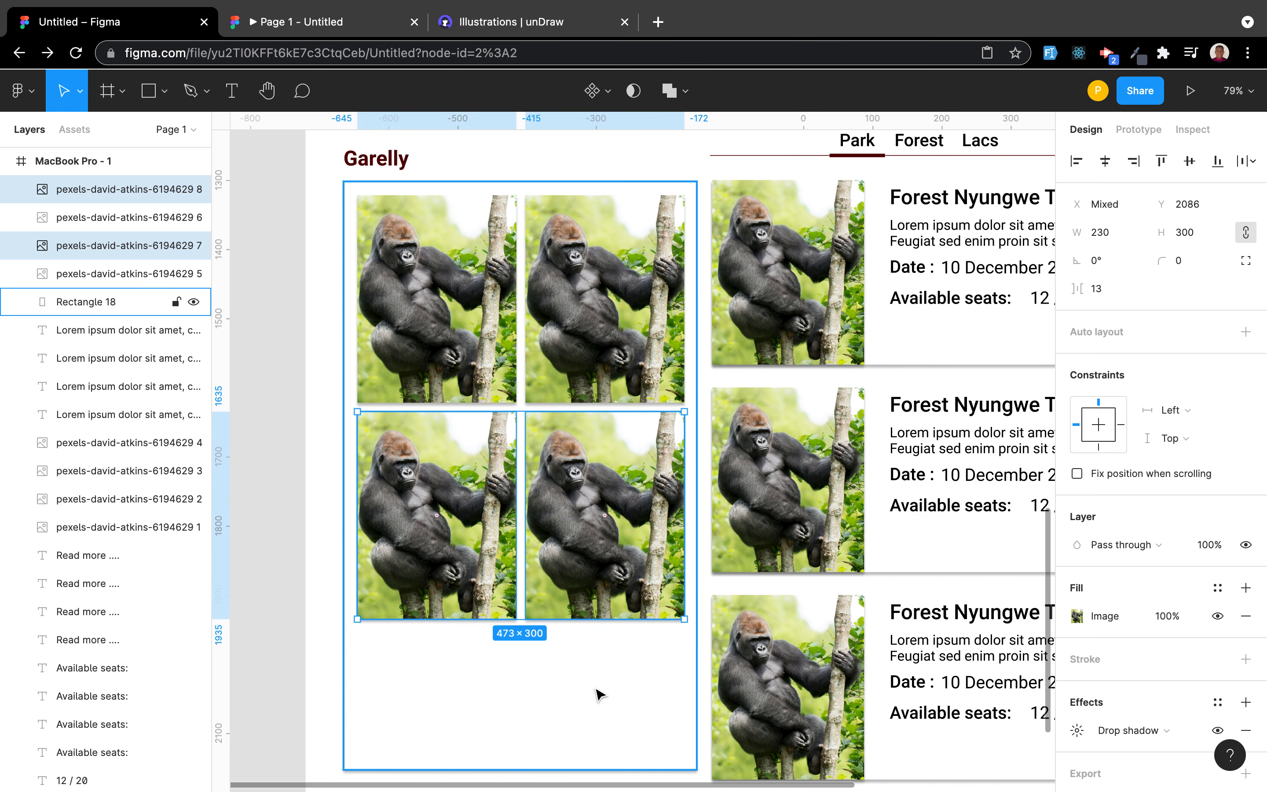
pyautogui.scroll(-5, 613, 673)
pyautogui.scroll(-2, 614, 674)
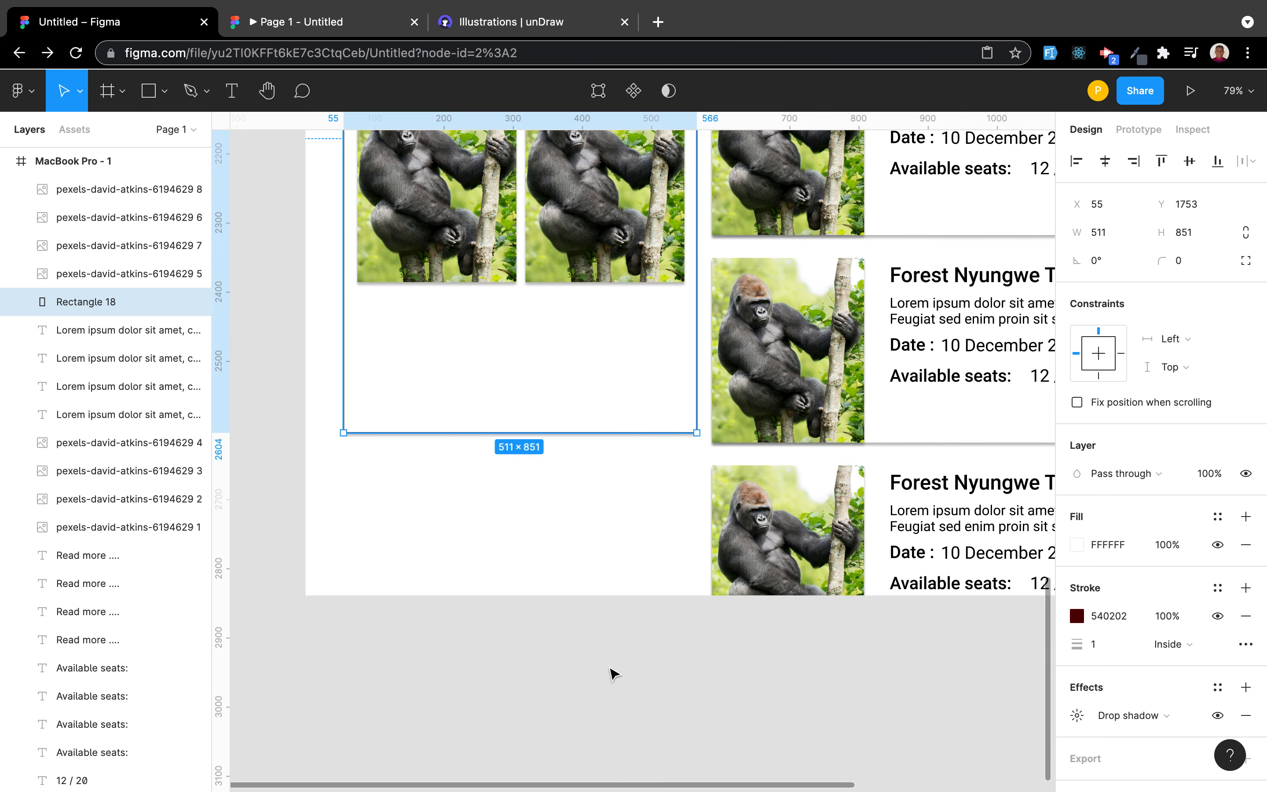
pyautogui.moveTo(606, 434); pyautogui.dragTo(606, 303)
pyautogui.scroll(10, 616, 404)
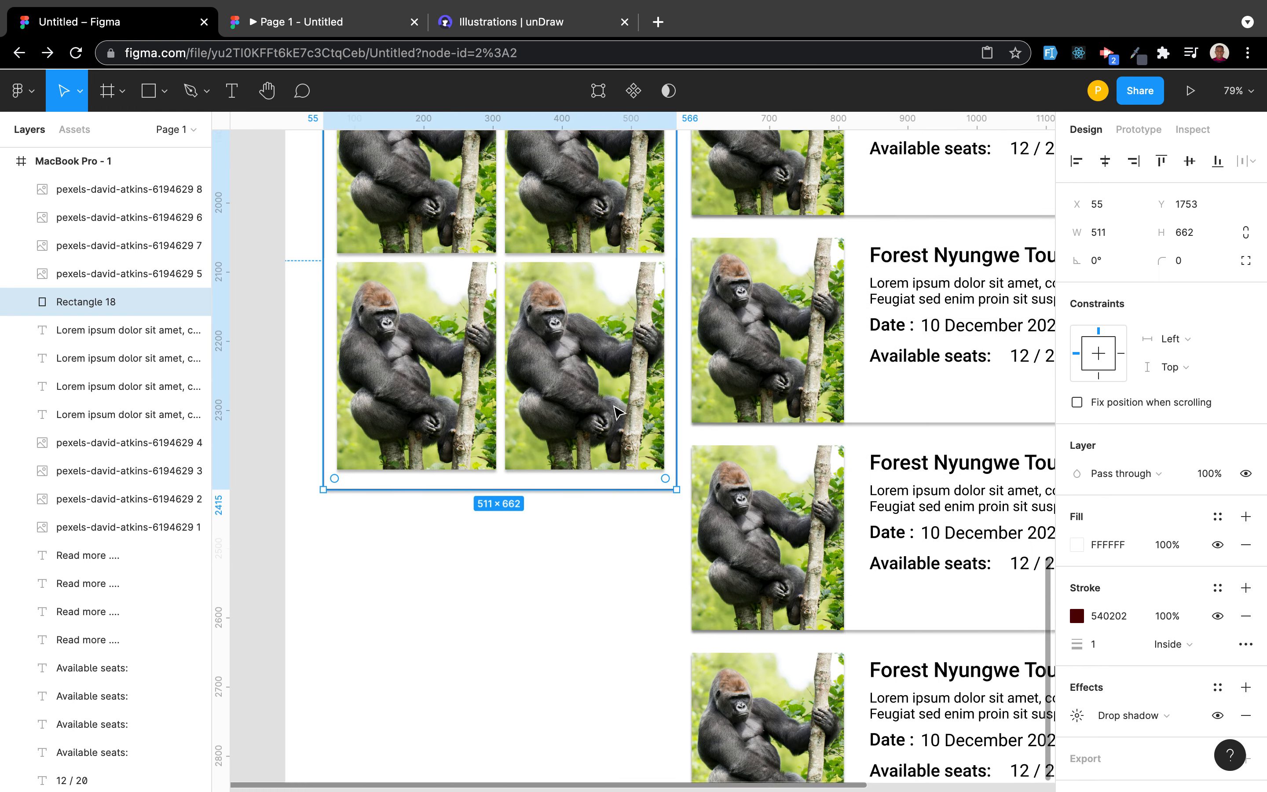
pyautogui.scroll(-5, 618, 412)
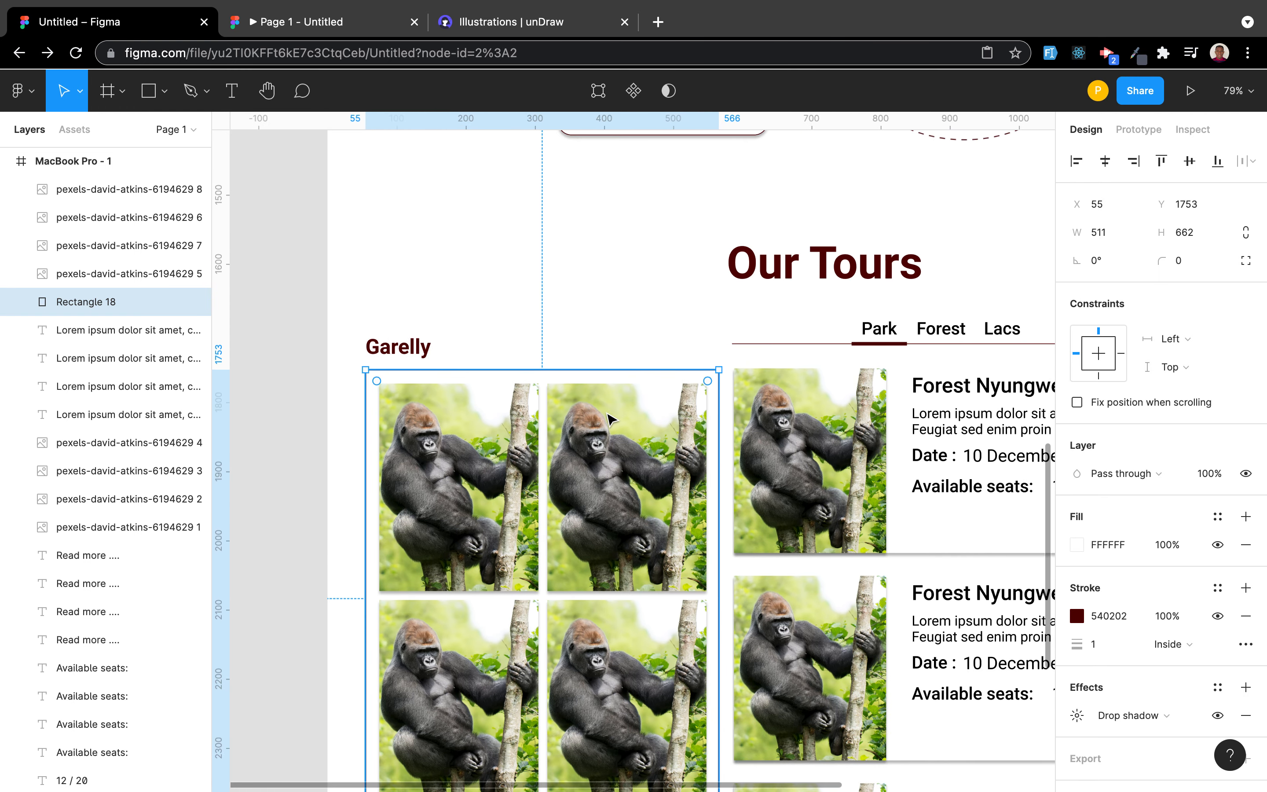
pyautogui.hscroll(-1, 618, 413)
pyautogui.scroll(-1, 606, 578)
# Step: Switch to Finder and copy the photo of a monkey with its baby from the Downloads folder
pyautogui.click(606, 579)
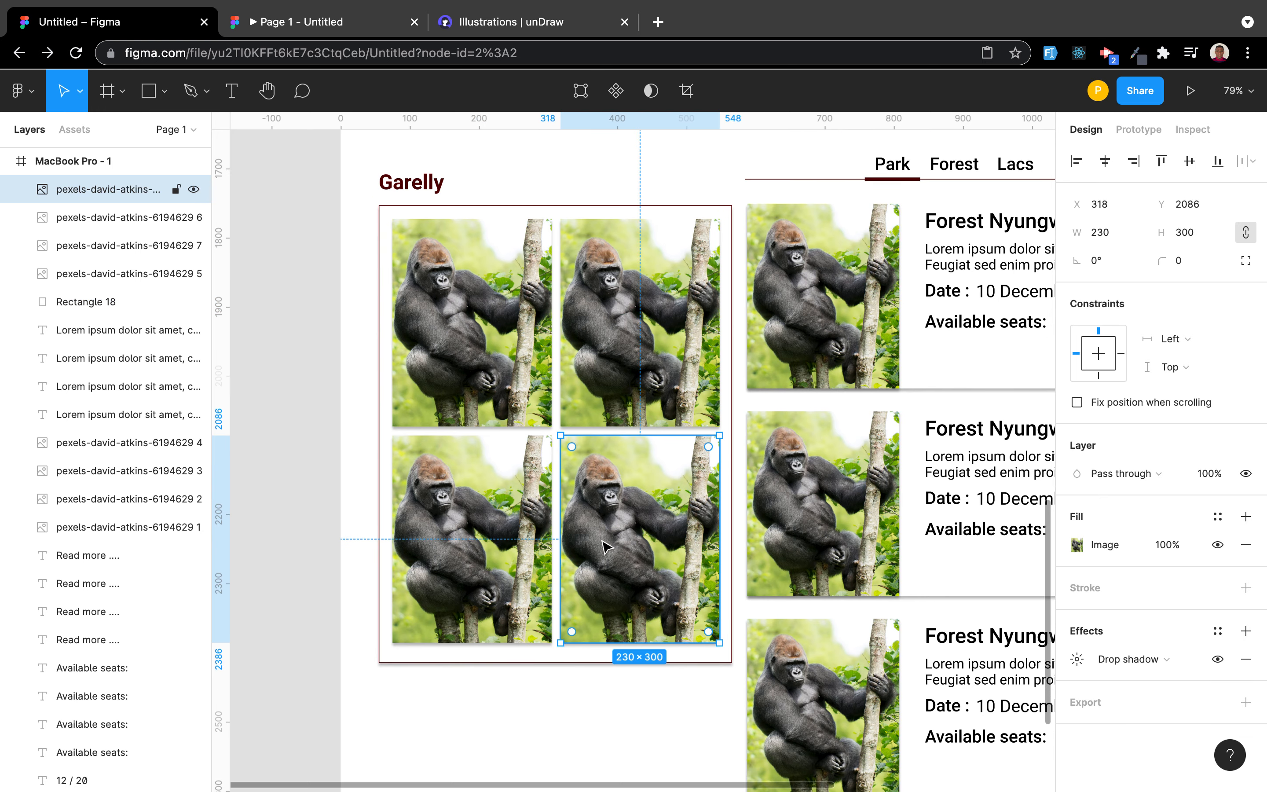
pyautogui.click(347, 471)
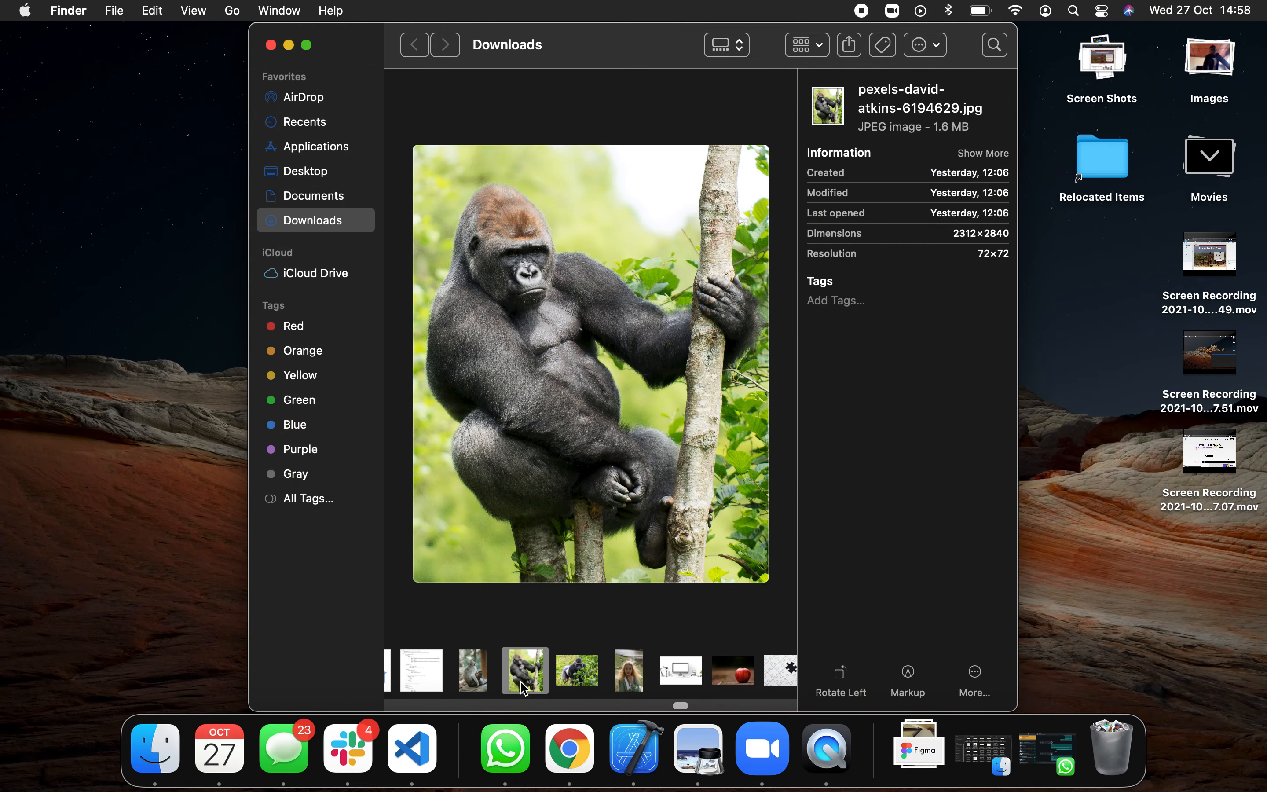
pyautogui.click(474, 675)
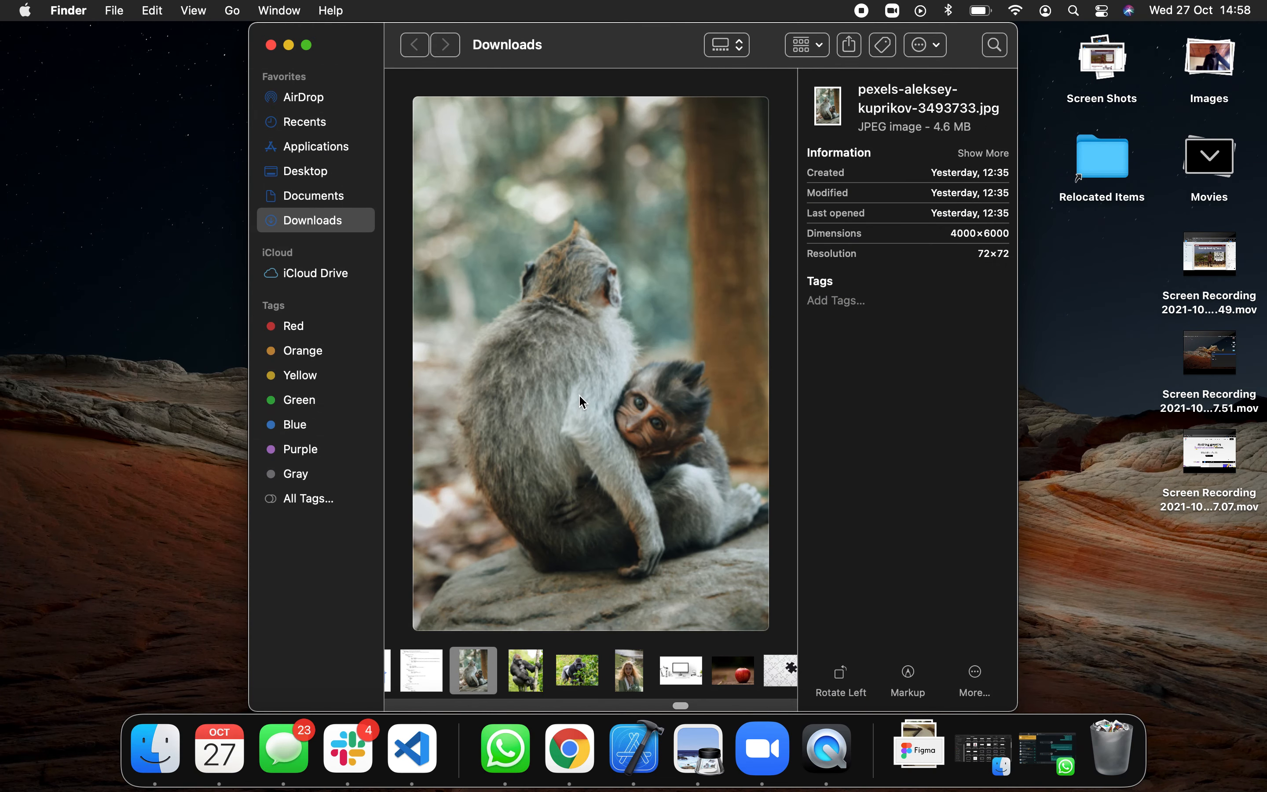
pyautogui.rightClick(581, 392)
pyautogui.click(471, 677)
pyautogui.rightClick(471, 676)
pyautogui.click(512, 516)
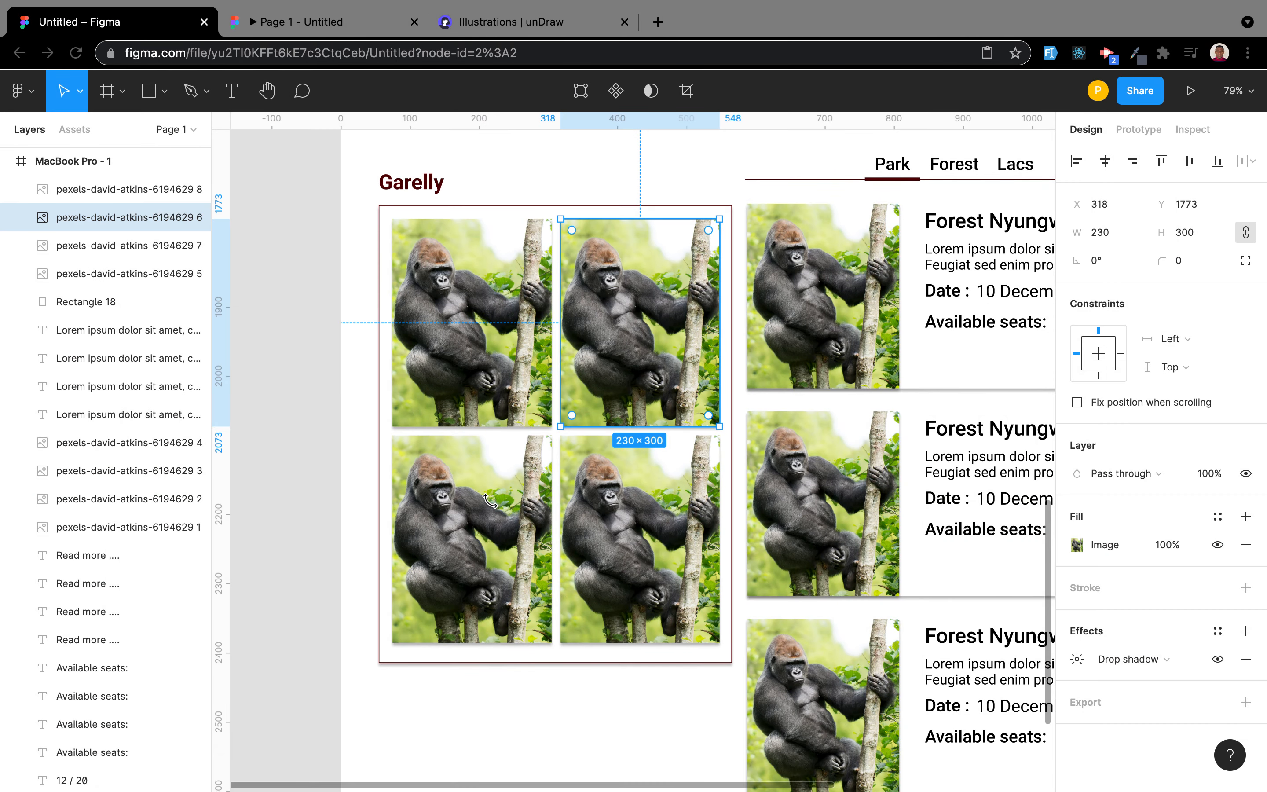
# Step: Try to replace the first photo of the upper "Garelly" row with the copied monkey photo using Paste to replace
pyautogui.click(504, 369)
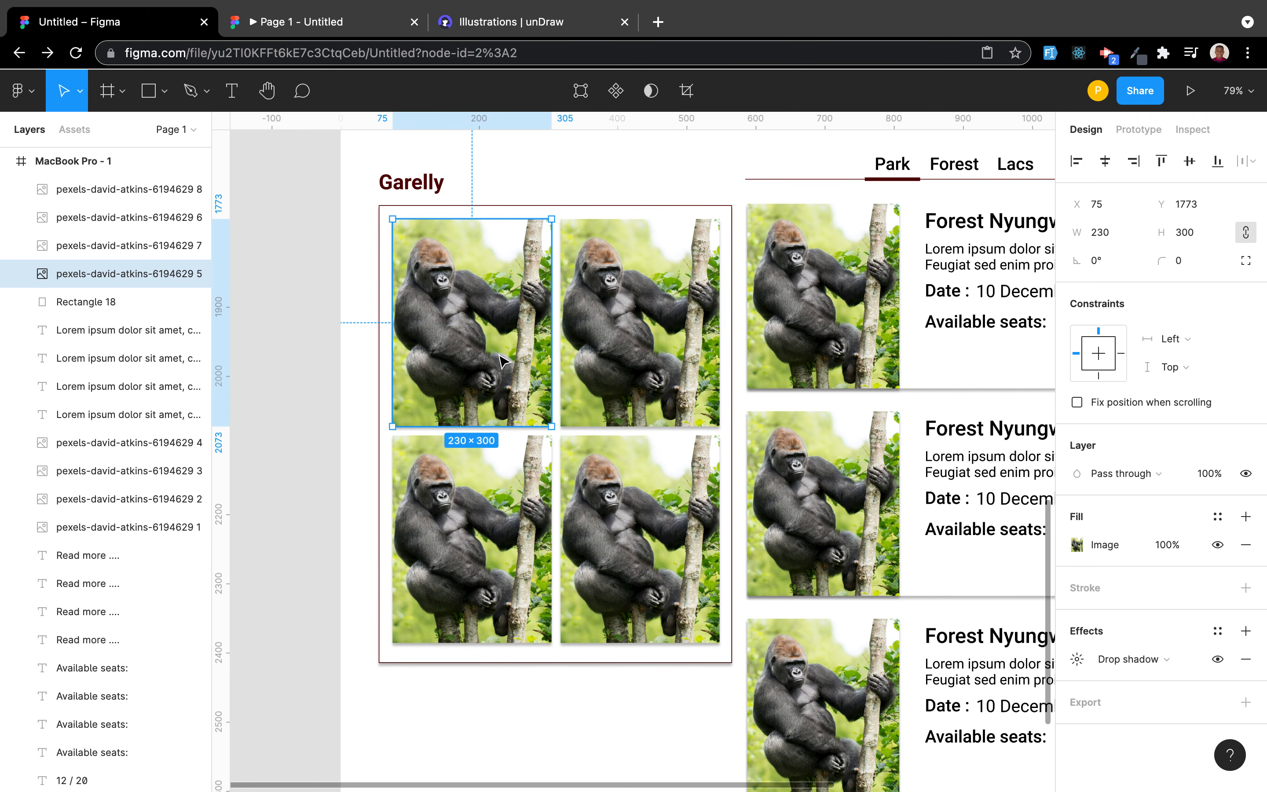
pyautogui.rightClick(501, 361)
pyautogui.moveTo(581, 356)
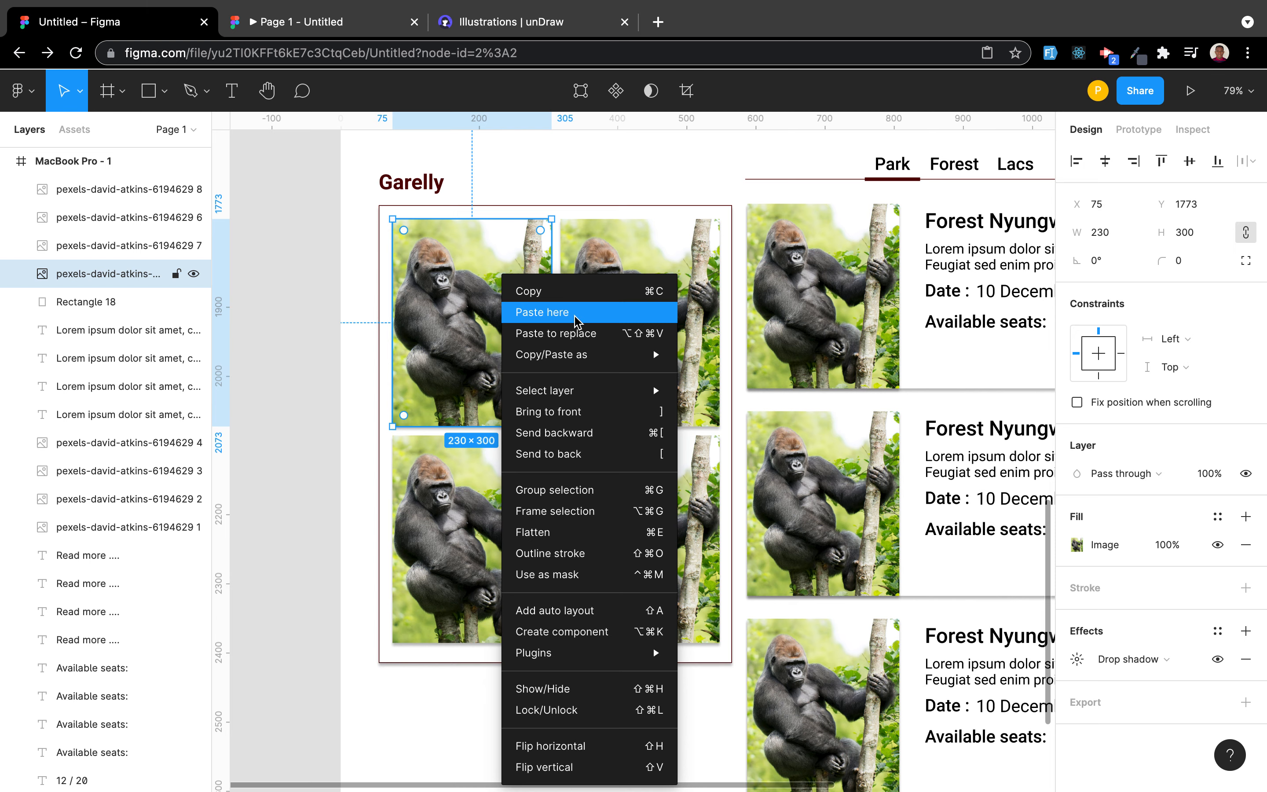
pyautogui.click(574, 333)
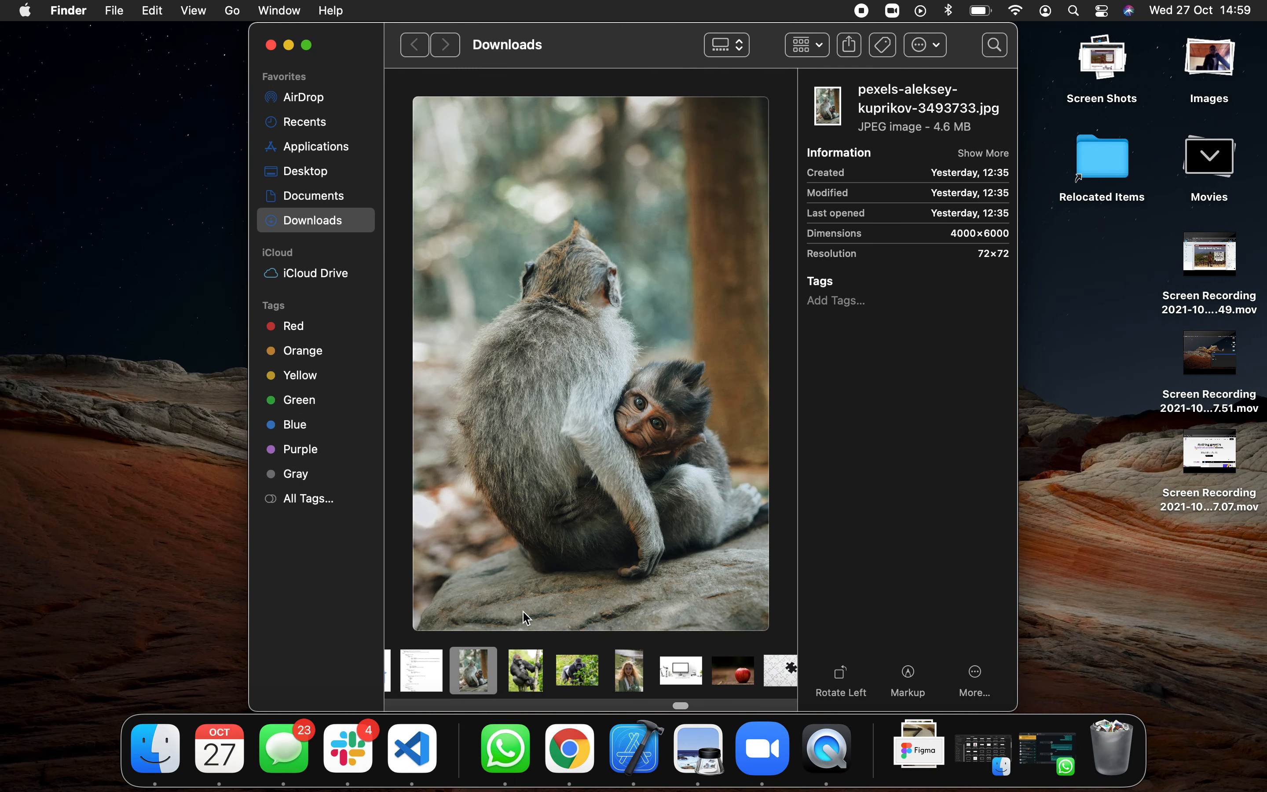
# Step: Copy the monkey-with-baby photo from Downloads in Finder and paste it into the first photo of the upper "Garelly" row in Figma
pyautogui.rightClick(480, 670)
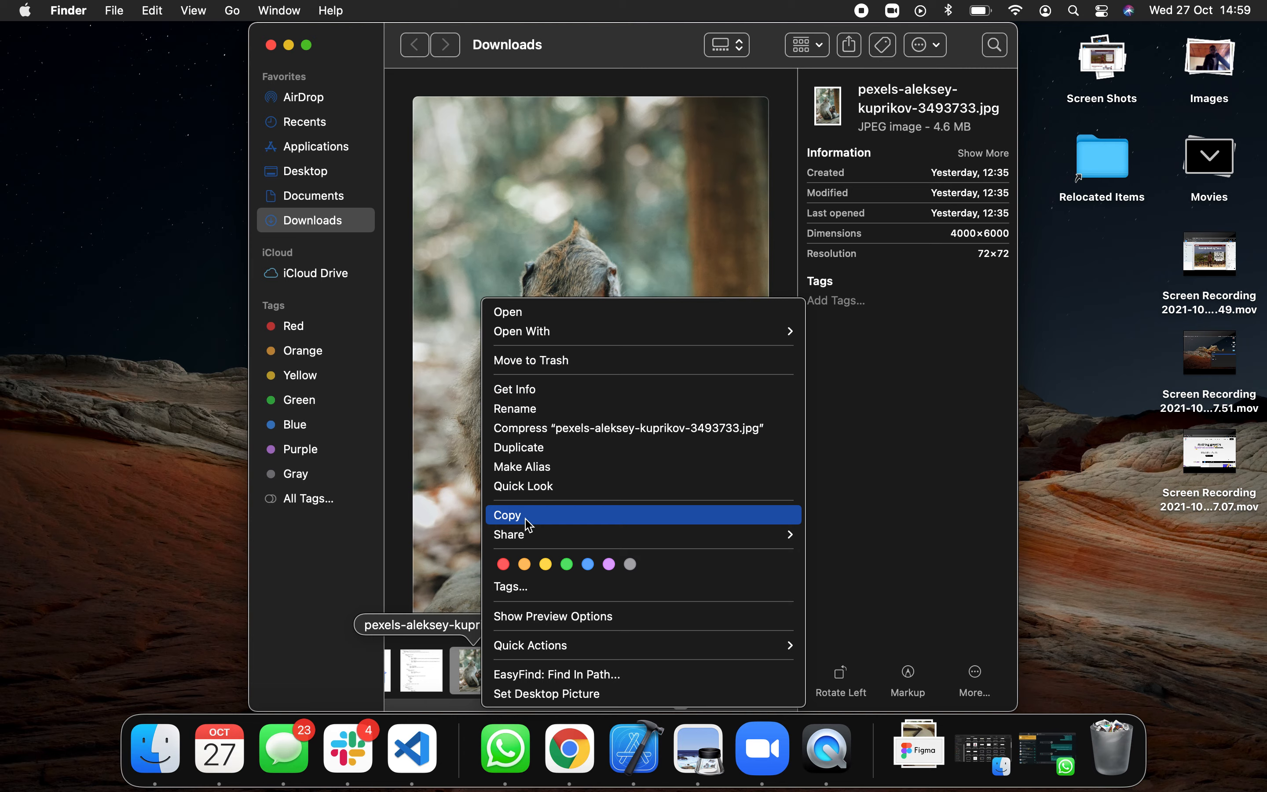
pyautogui.click(539, 518)
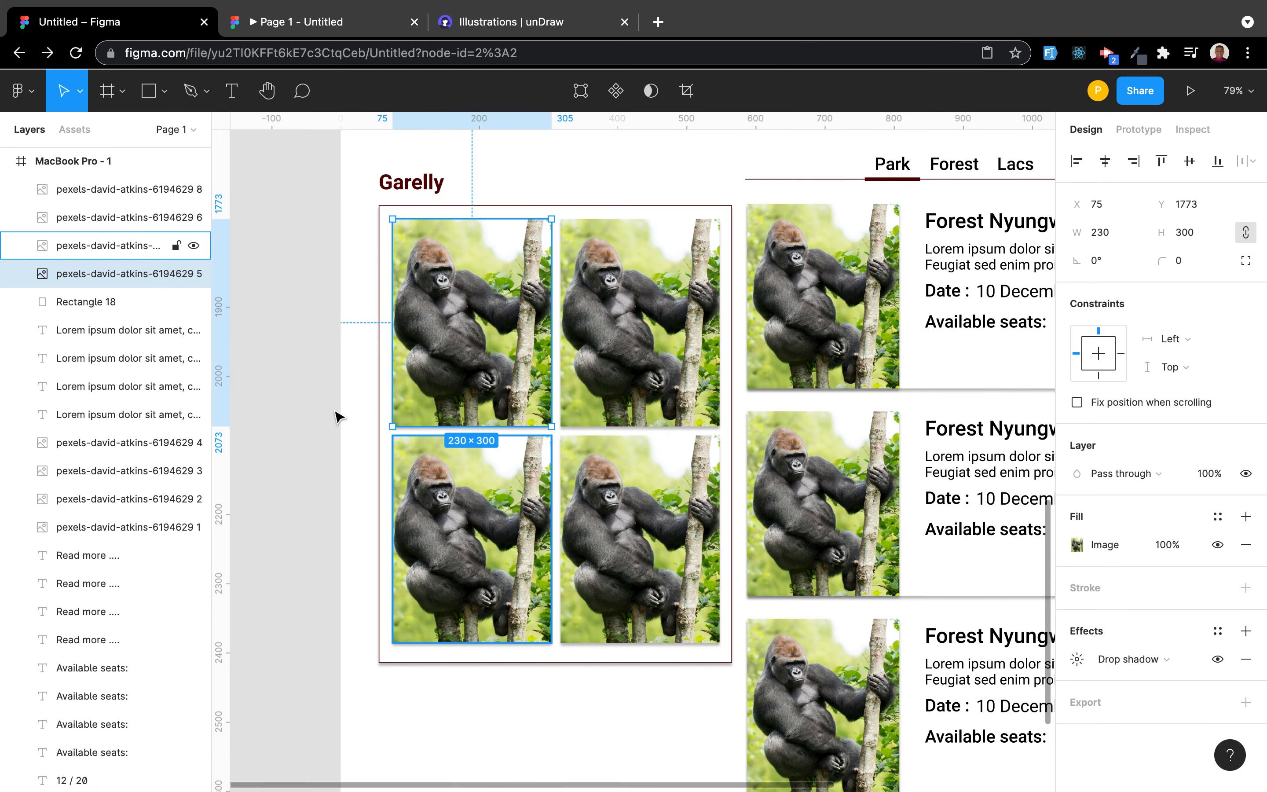
pyautogui.press('Escape')
pyautogui.click(490, 576)
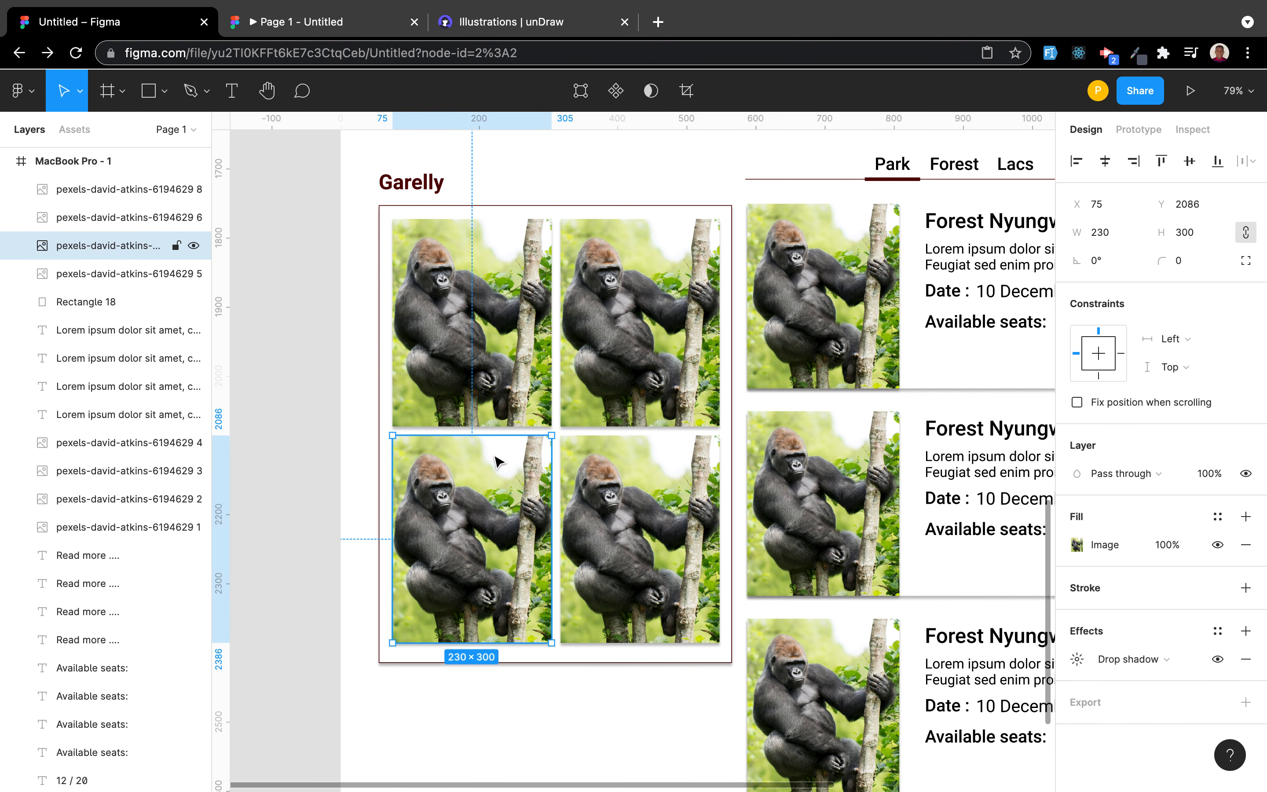
pyautogui.click(479, 345)
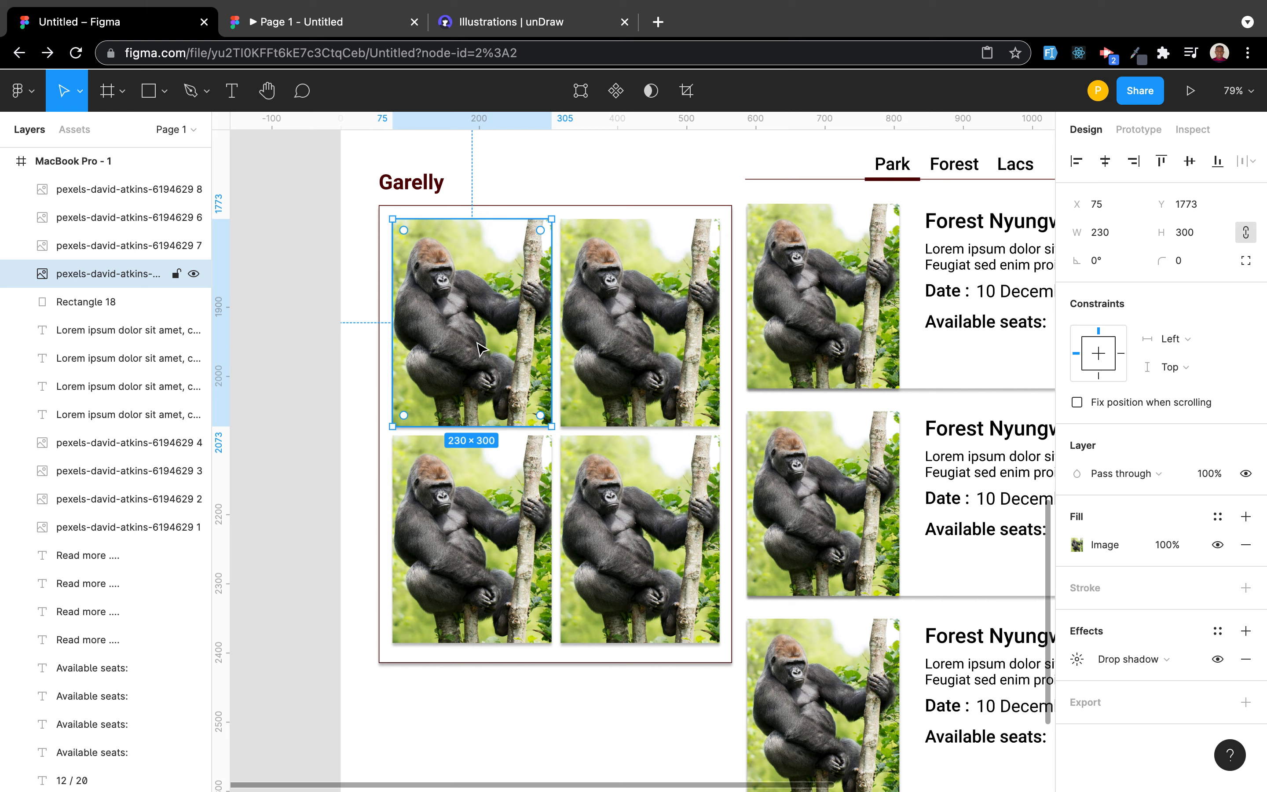
pyautogui.press('super+v')
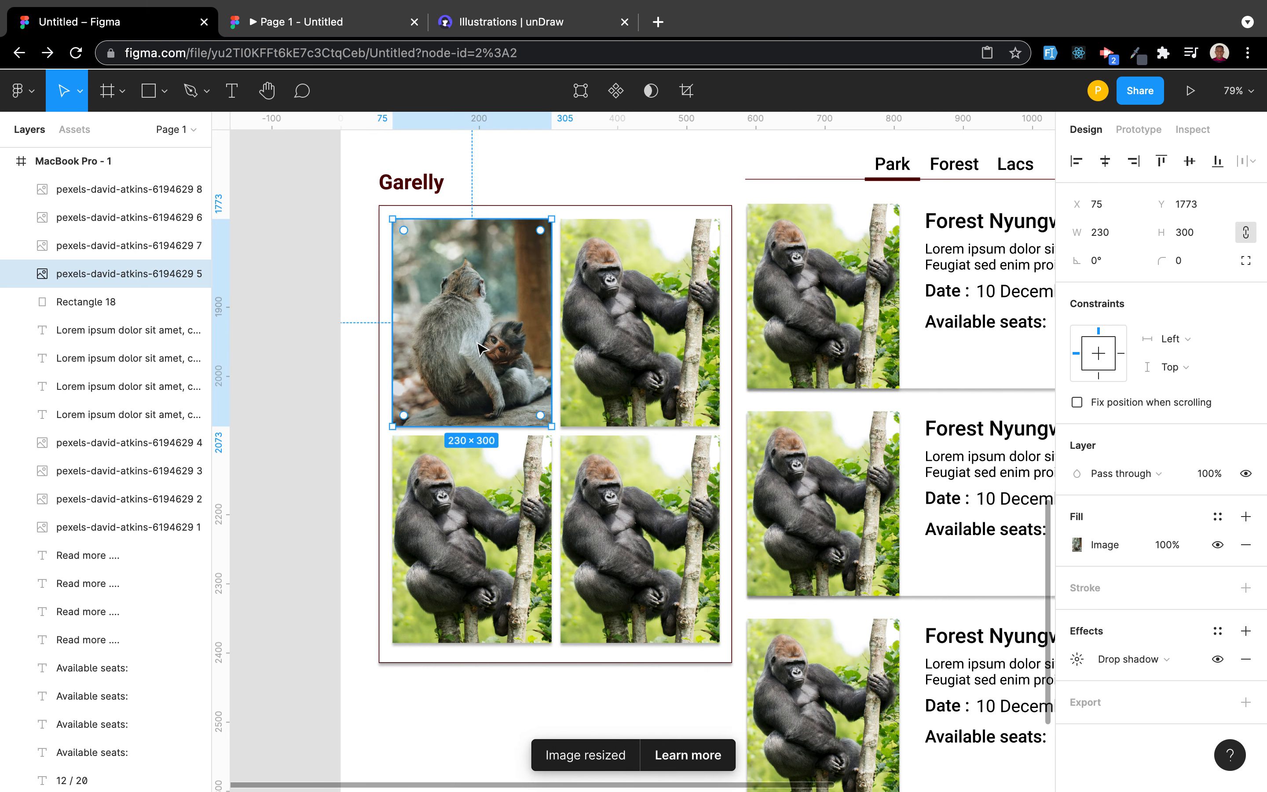
# Step: Copy the photo of a gorilla behind green leaves from Downloads in Finder and paste it into the upper row's second "Garelly" photo in Figma
pyautogui.click(301, 445)
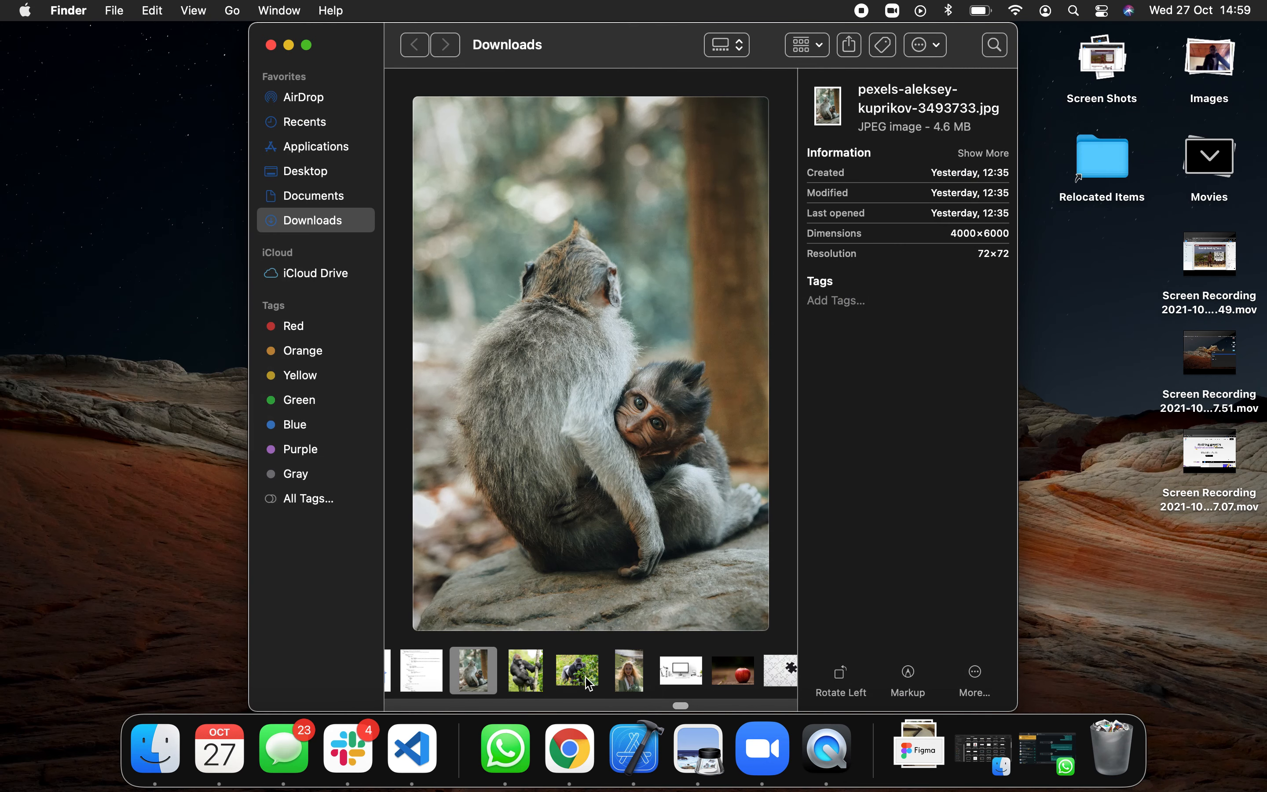
pyautogui.click(587, 680)
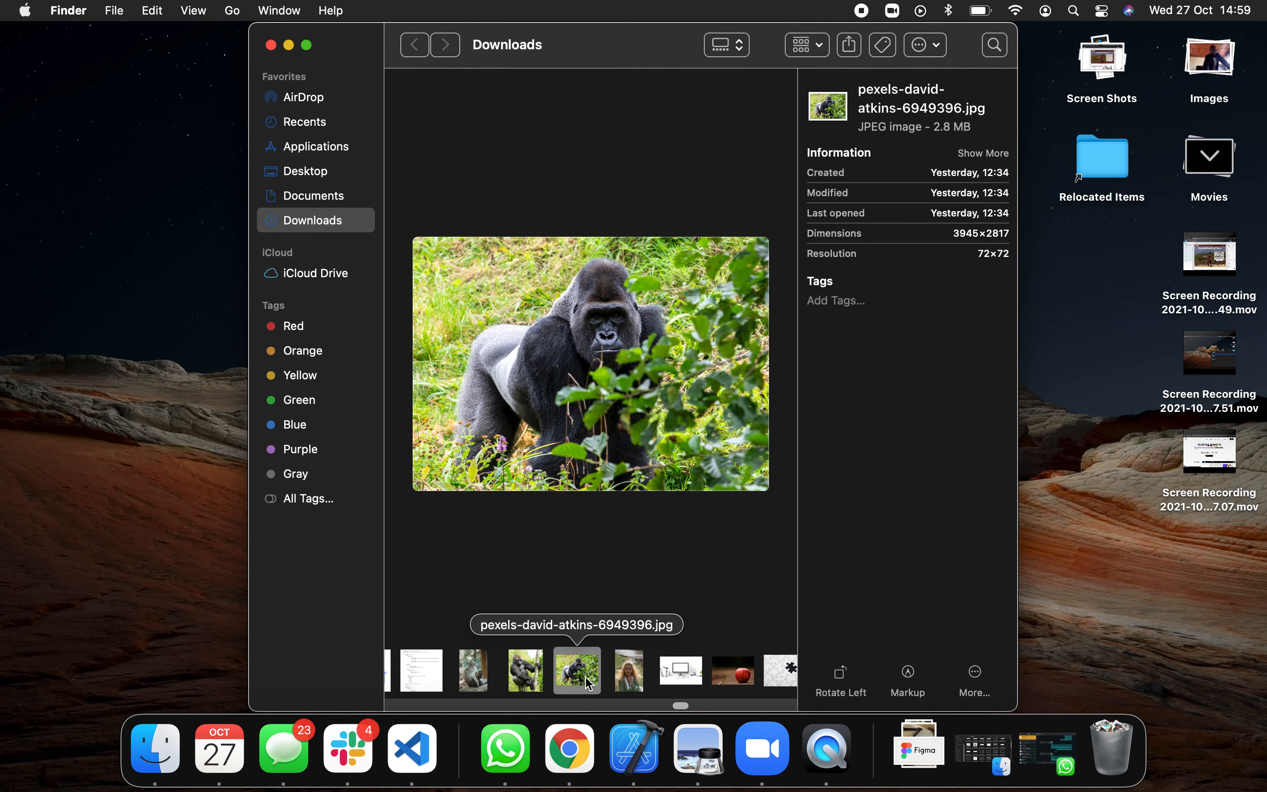
pyautogui.rightClick(583, 678)
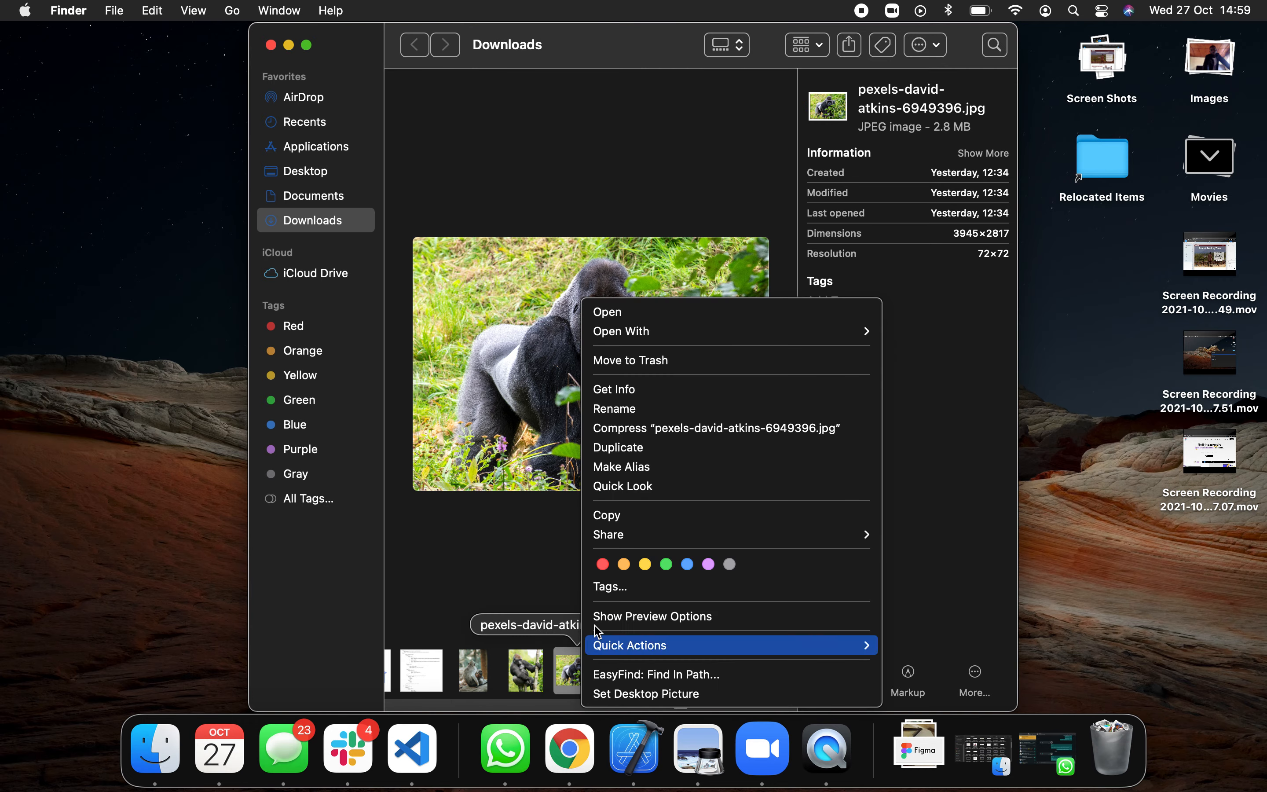
pyautogui.click(619, 519)
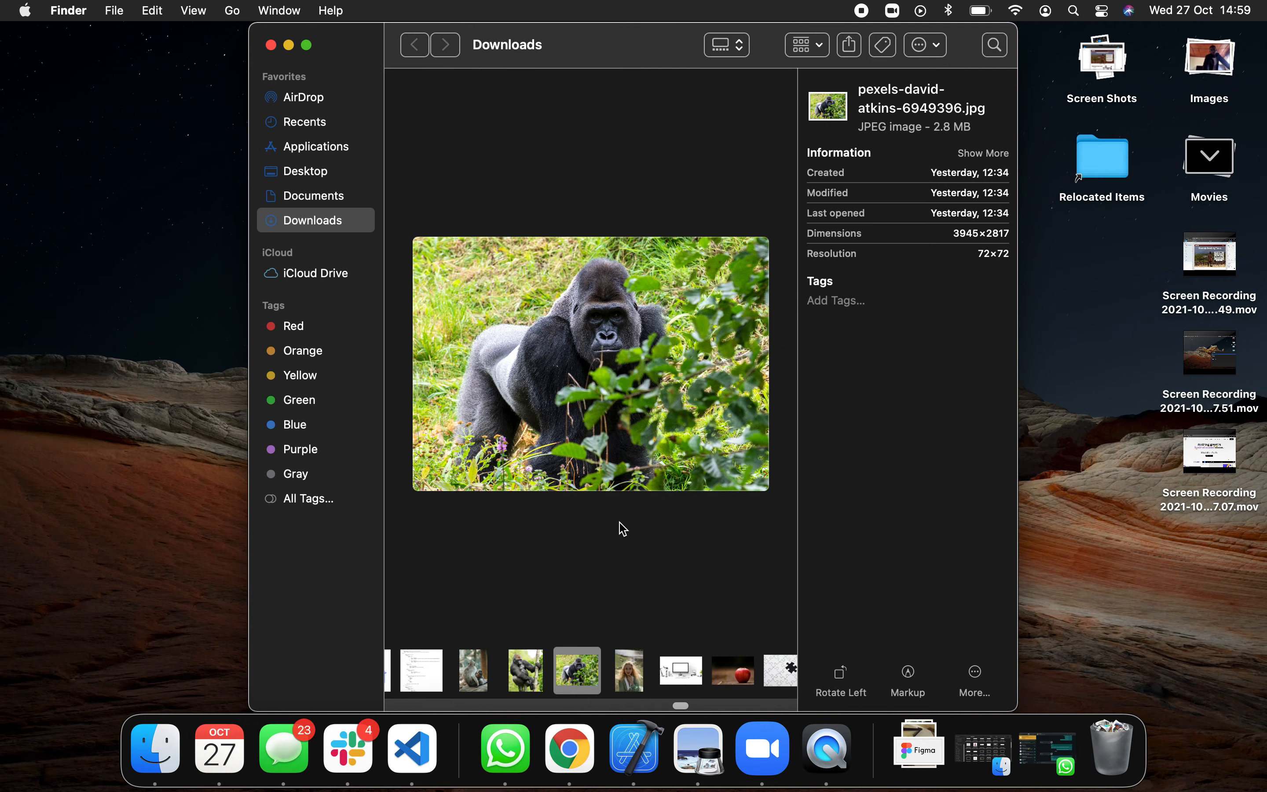
pyautogui.press('super+Tab')
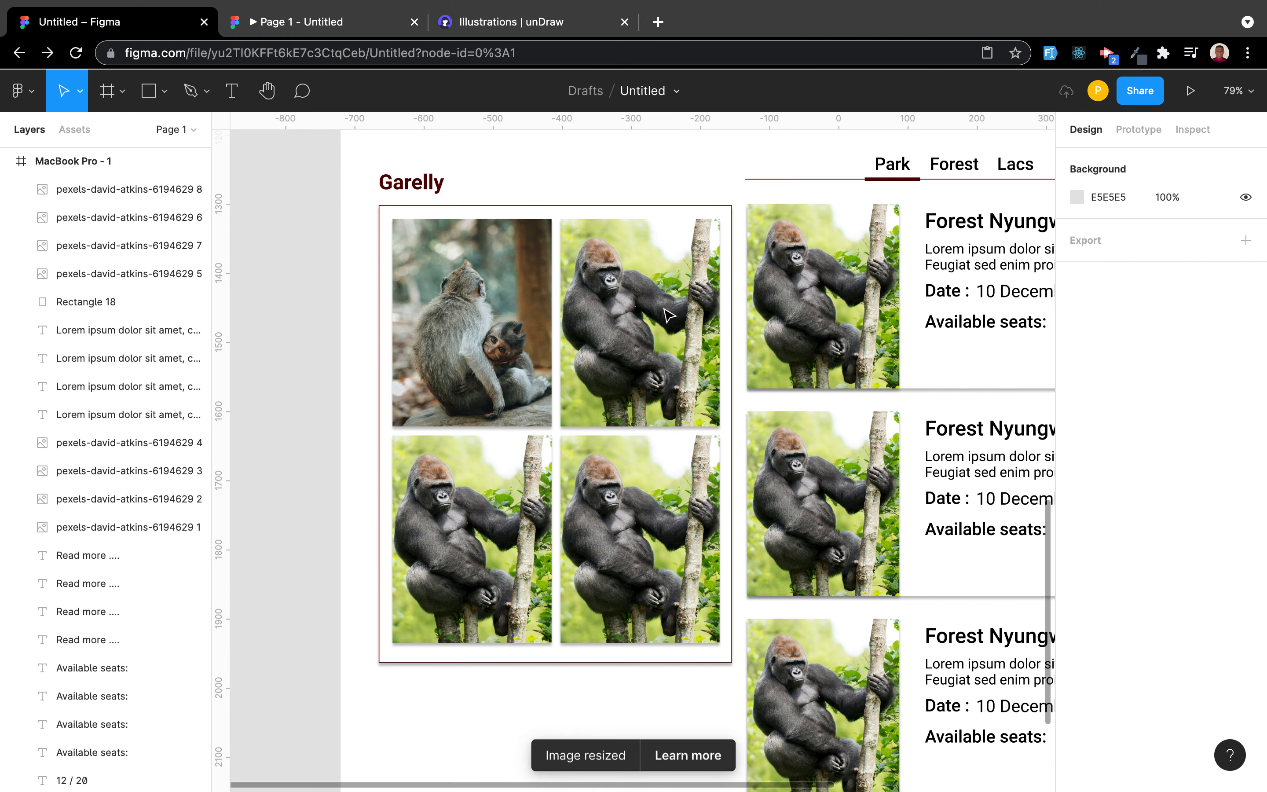
pyautogui.click(664, 325)
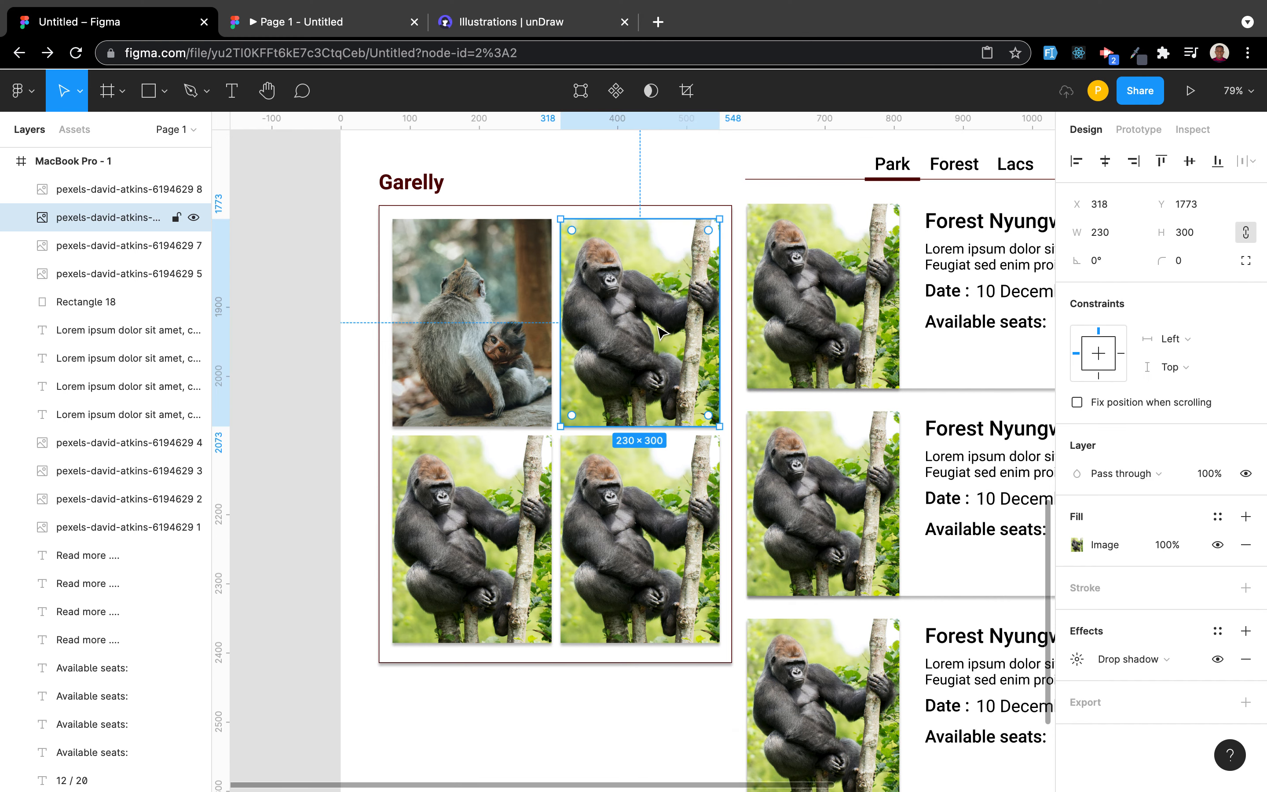
pyautogui.press('super+v')
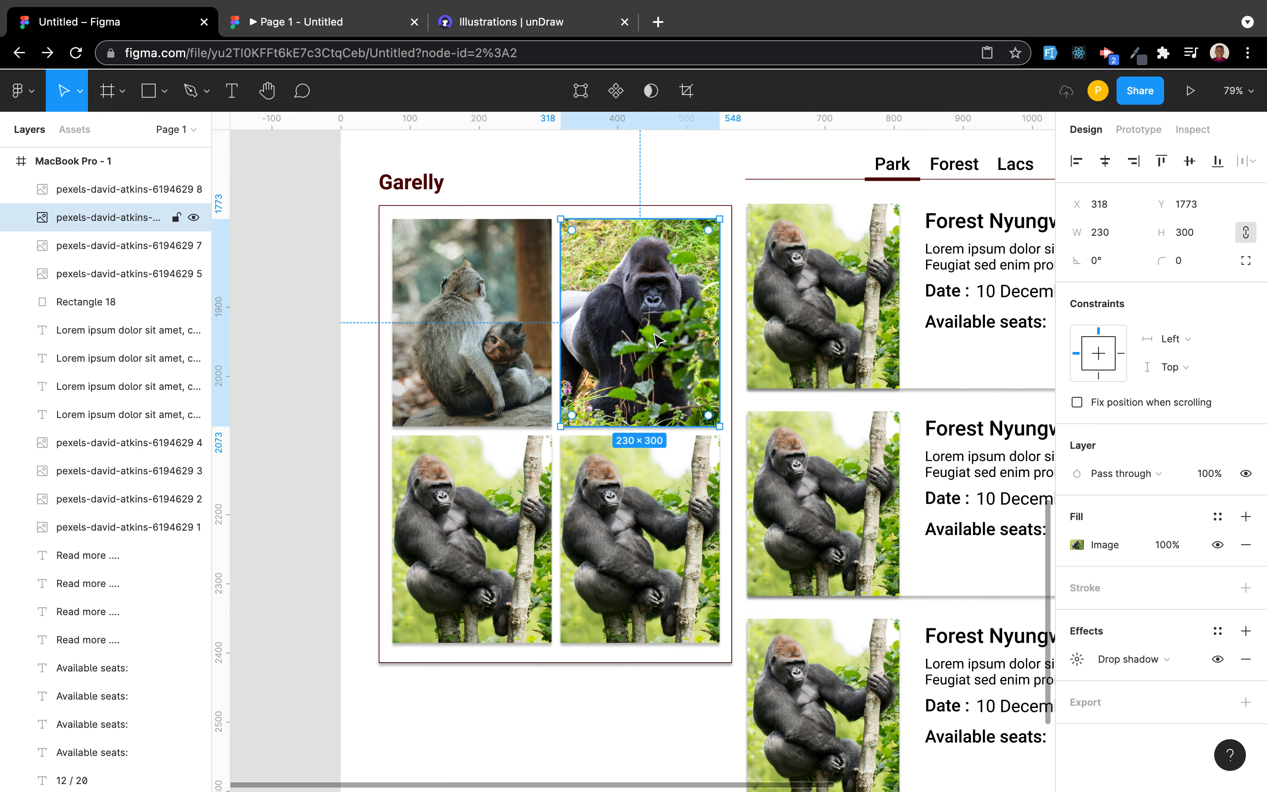
pyautogui.click(320, 360)
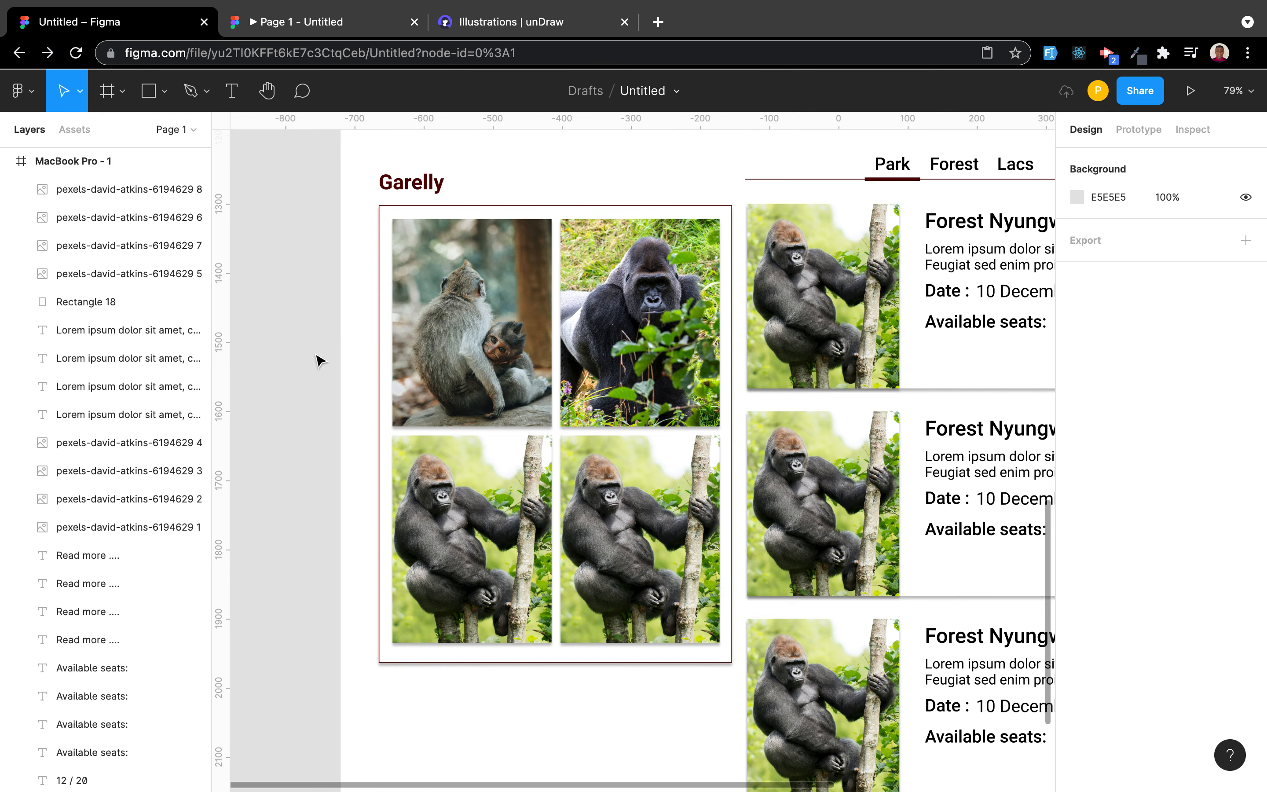
# Step: Copy the photo of a gorilla behind a wire fence from Downloads in Finder and paste it into the lower row's second "Garelly" photo in Figma
pyautogui.click(409, 443)
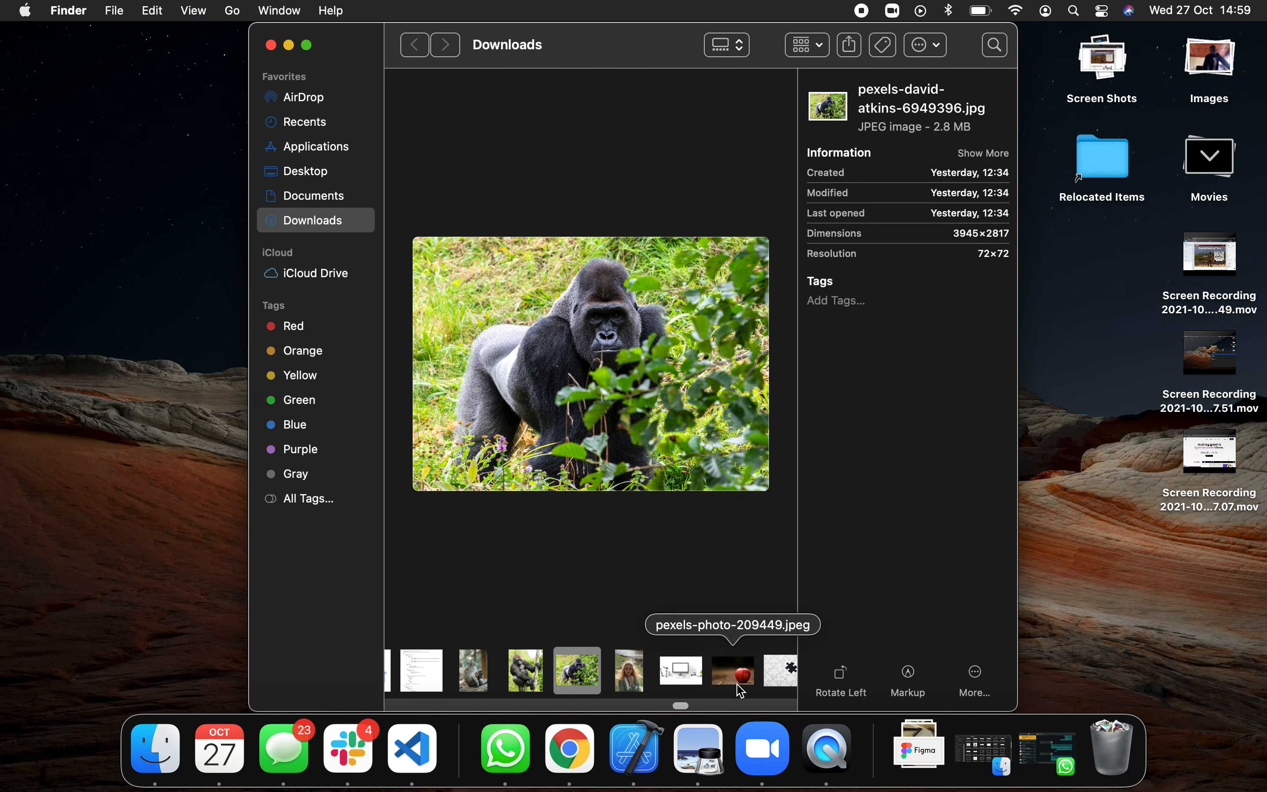
pyautogui.hscroll(5, 747, 681)
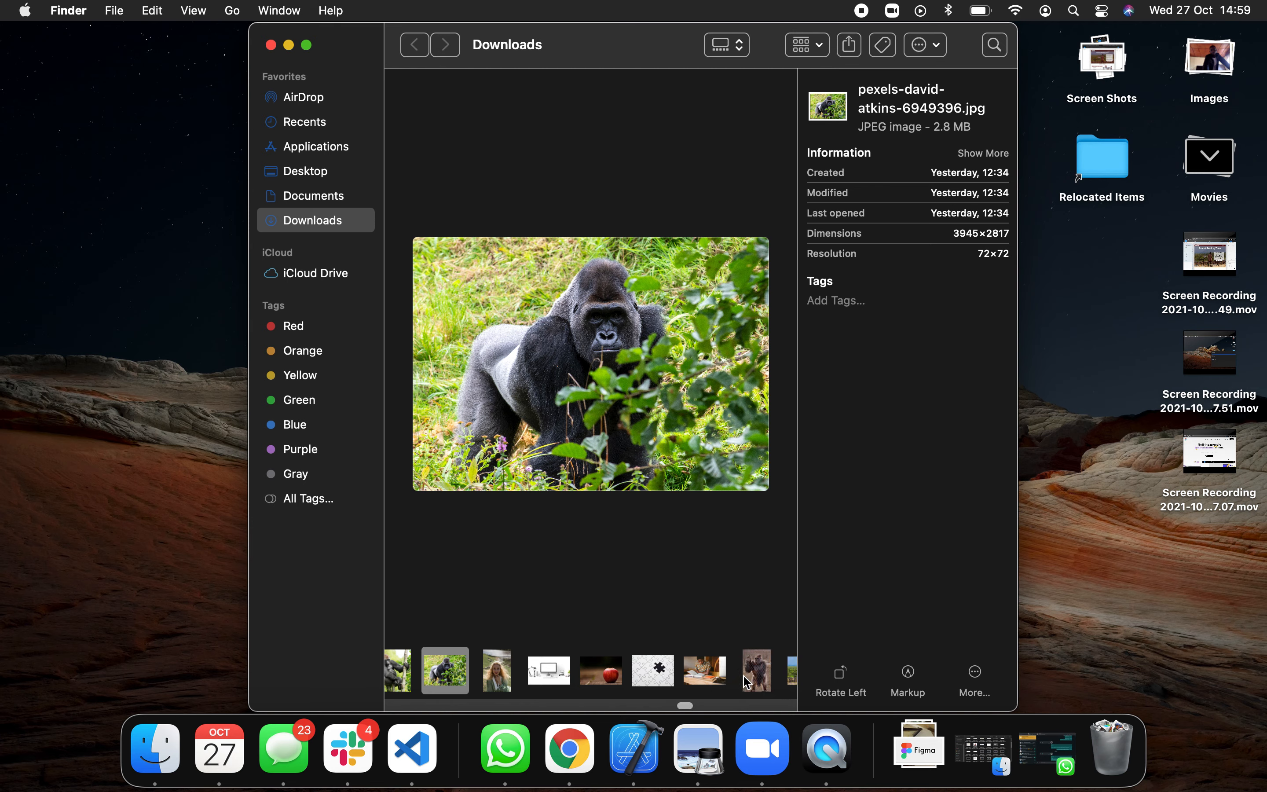
pyautogui.click(696, 683)
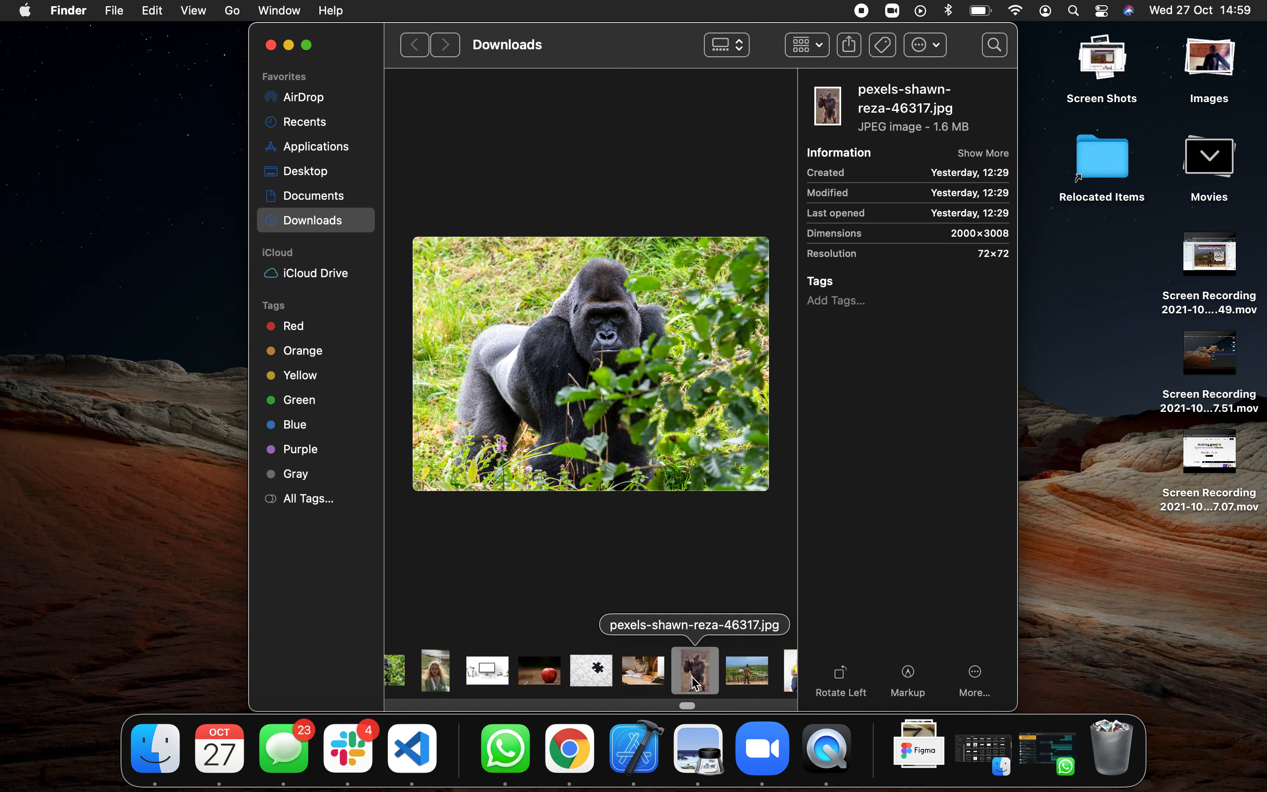
pyautogui.rightClick(694, 681)
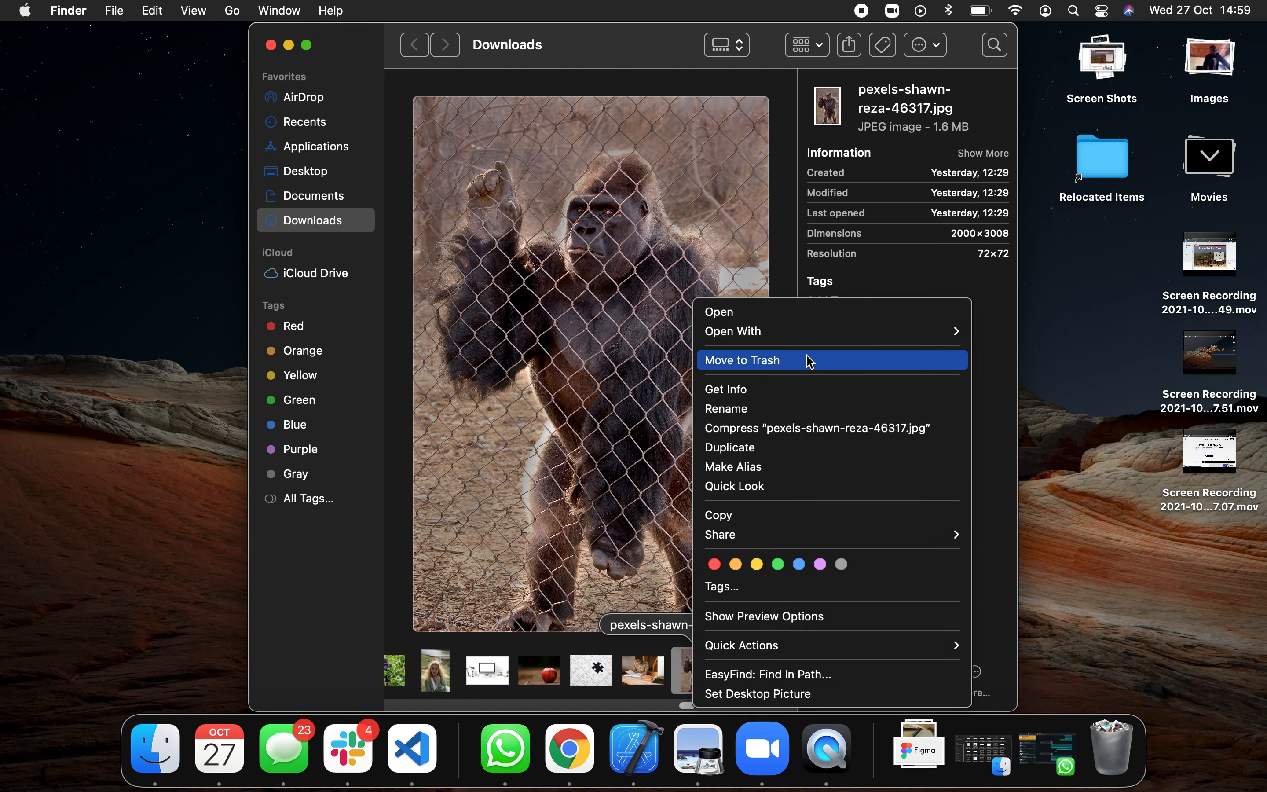
pyautogui.click(747, 516)
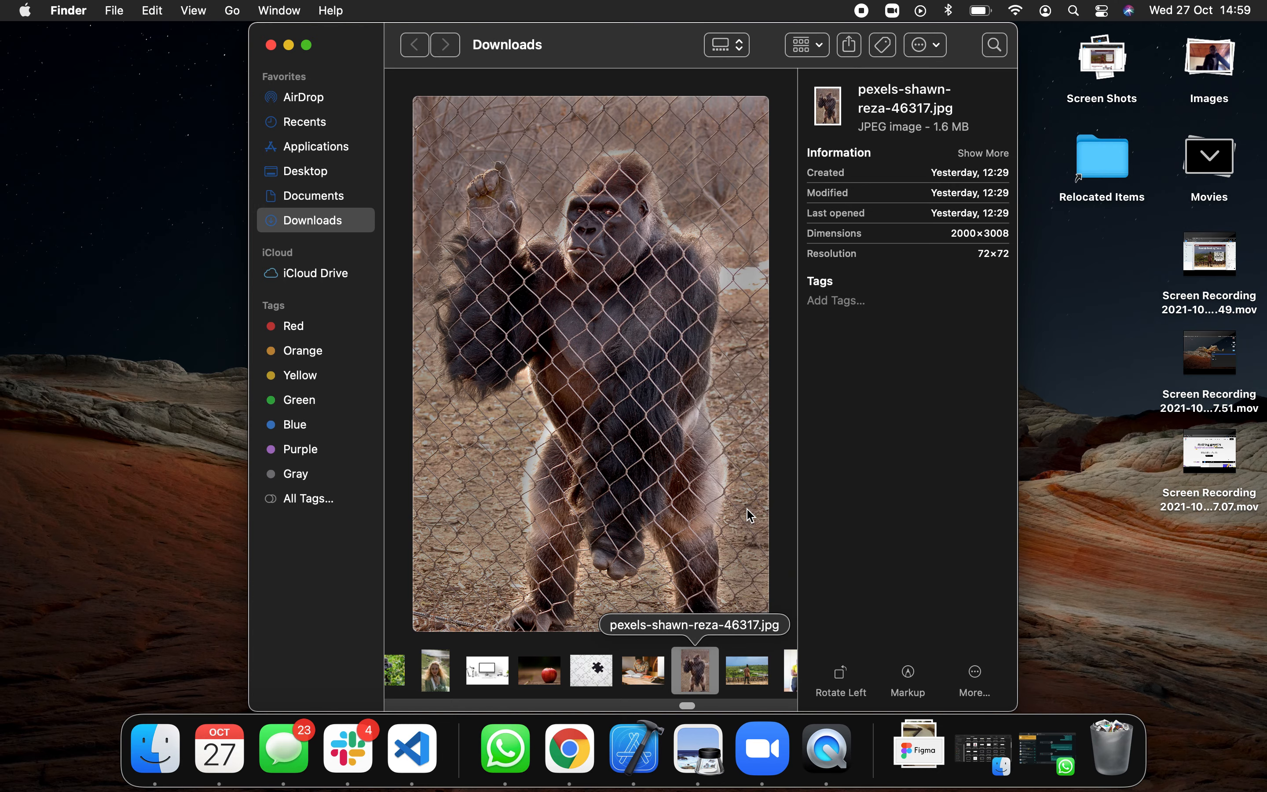
pyautogui.press('super+Tab')
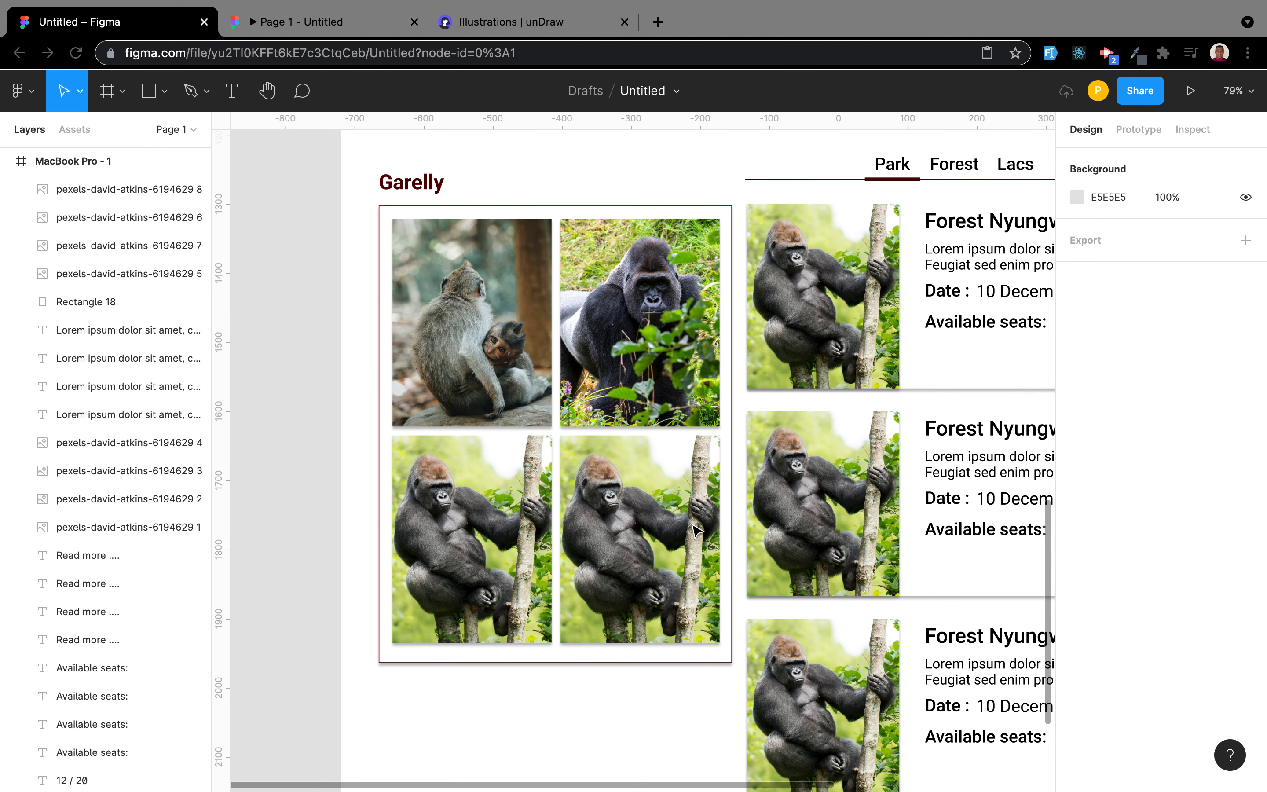
pyautogui.click(682, 535)
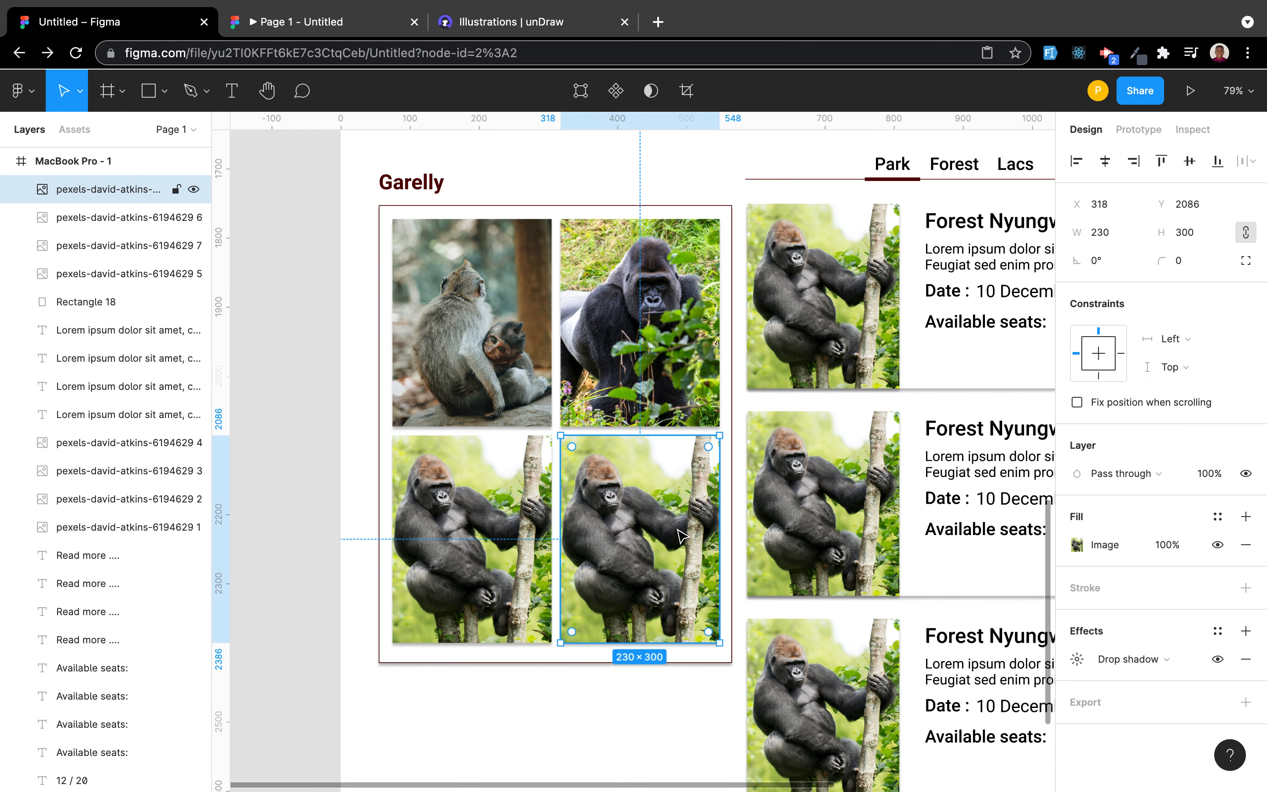
pyautogui.press('super+v')
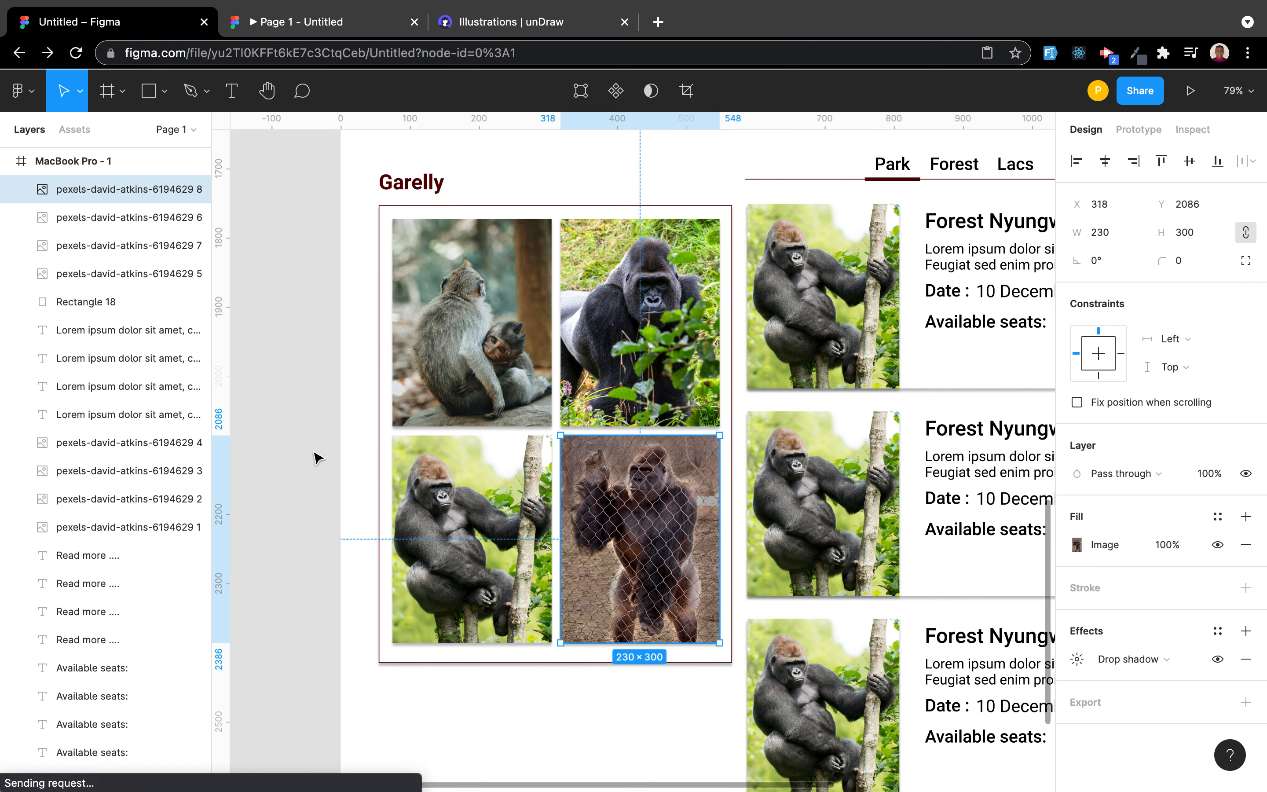
pyautogui.click(316, 455)
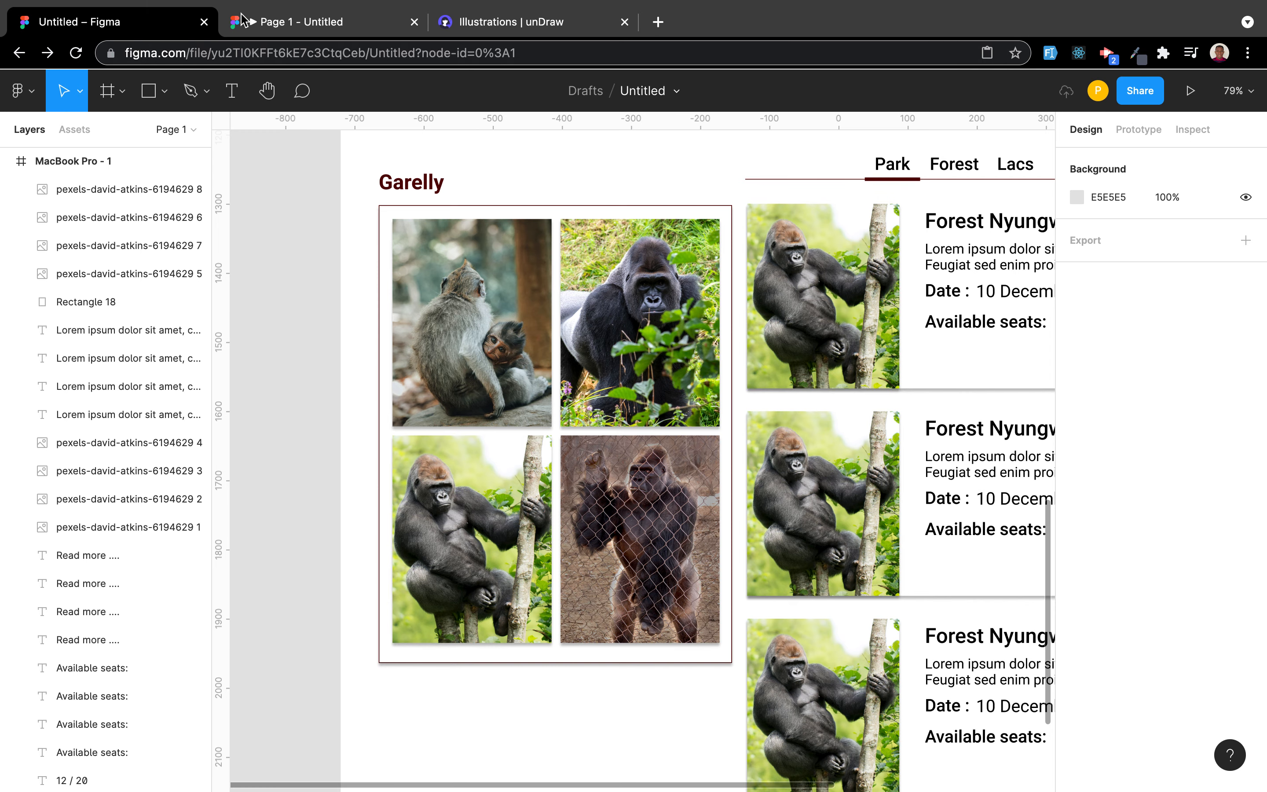
# Step: Review the whole page in the prototype preview, from the "Rwanda Booking Tours" header down to the "Garelly" grid and tour cards
pyautogui.click(275, 26)
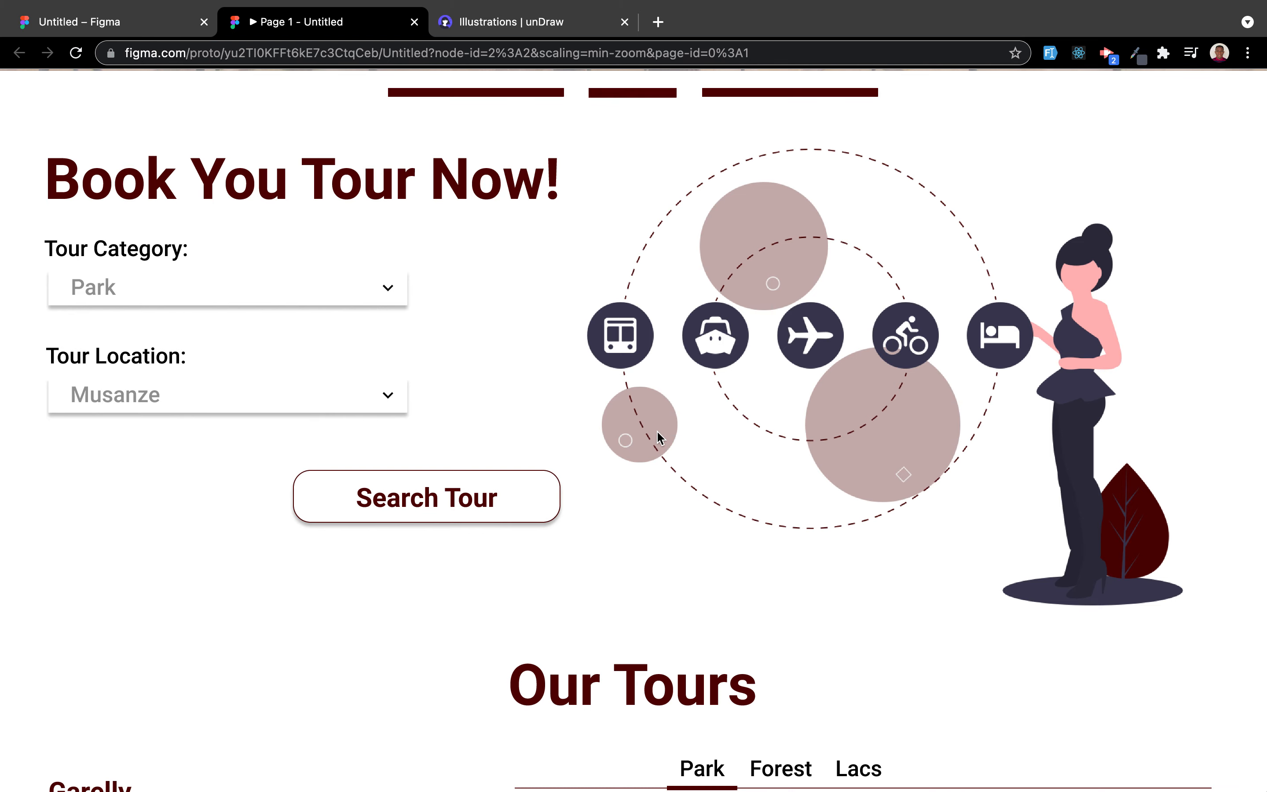
pyautogui.scroll(10, 657, 431)
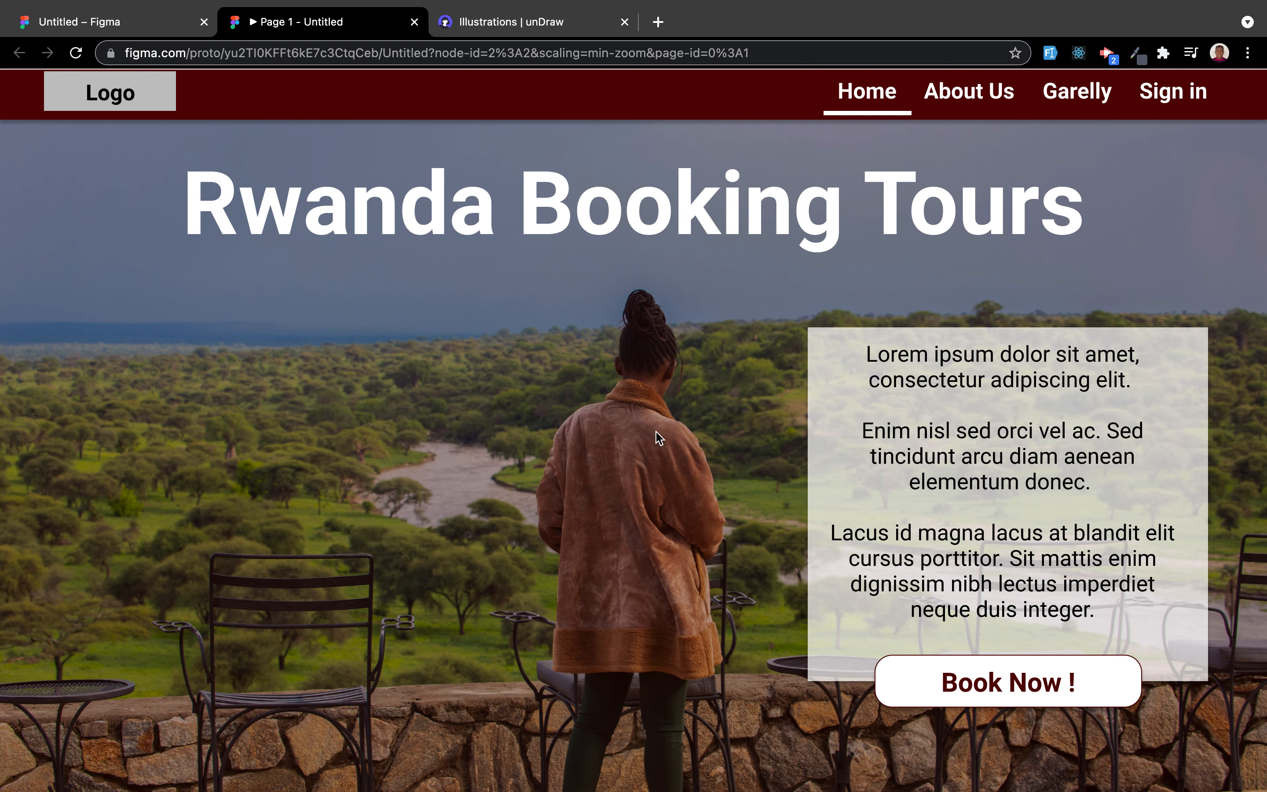
pyautogui.scroll(-5, 658, 437)
pyautogui.scroll(-10, 658, 438)
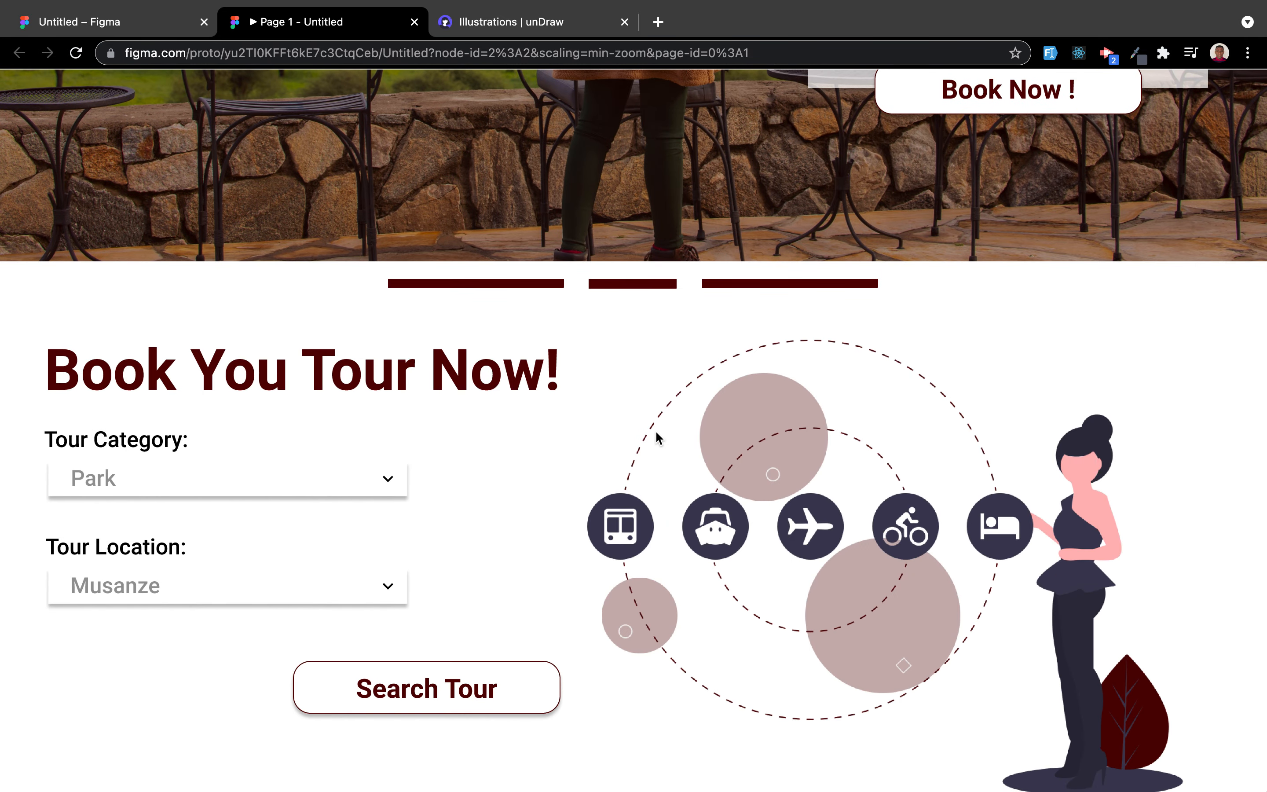
pyautogui.scroll(-12, 656, 433)
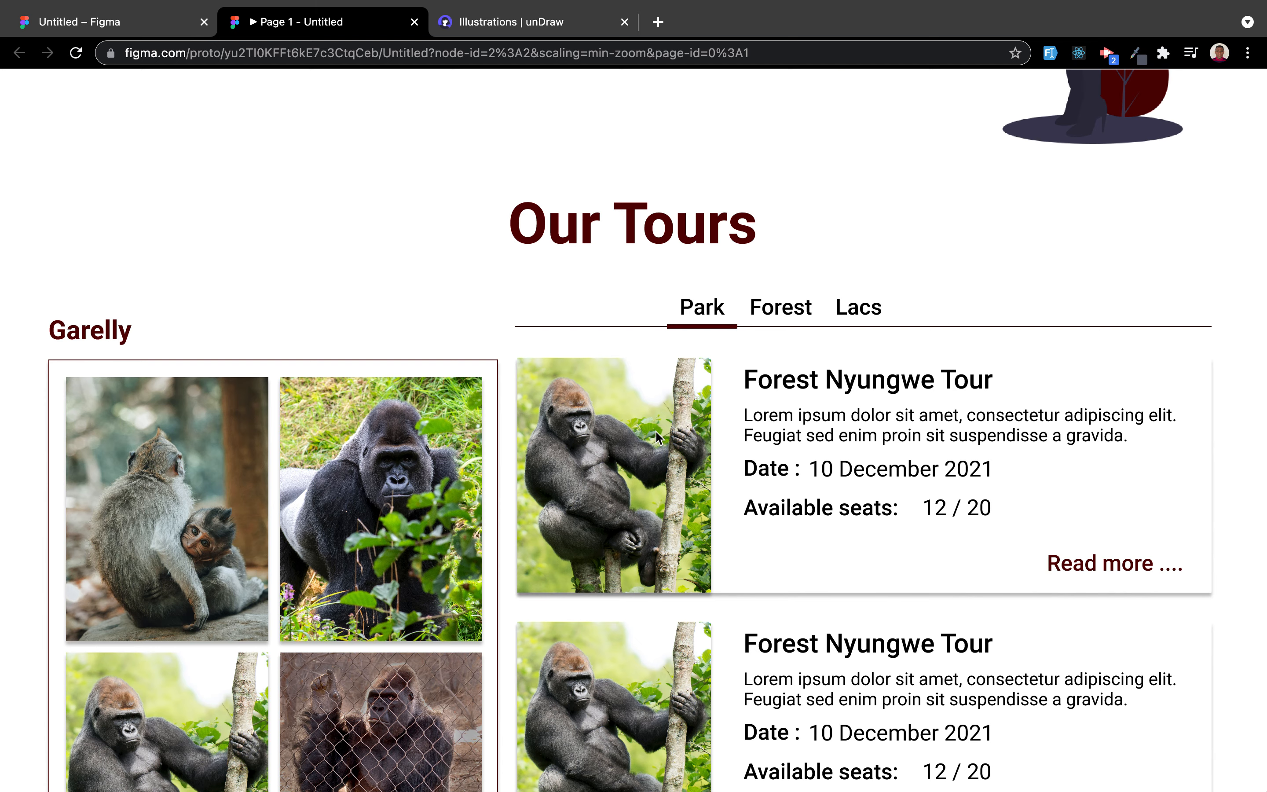
pyautogui.scroll(-3, 658, 437)
pyautogui.scroll(-6, 658, 437)
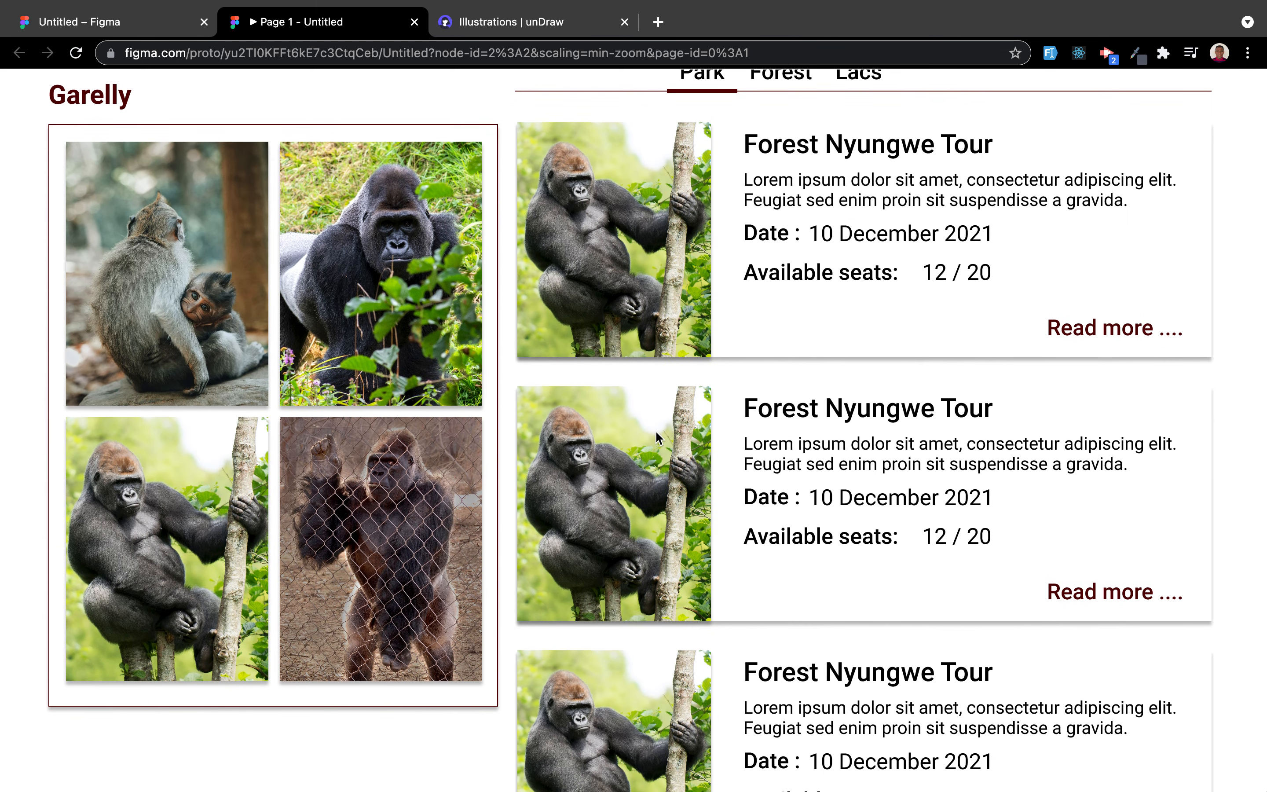
pyautogui.scroll(-3, 658, 436)
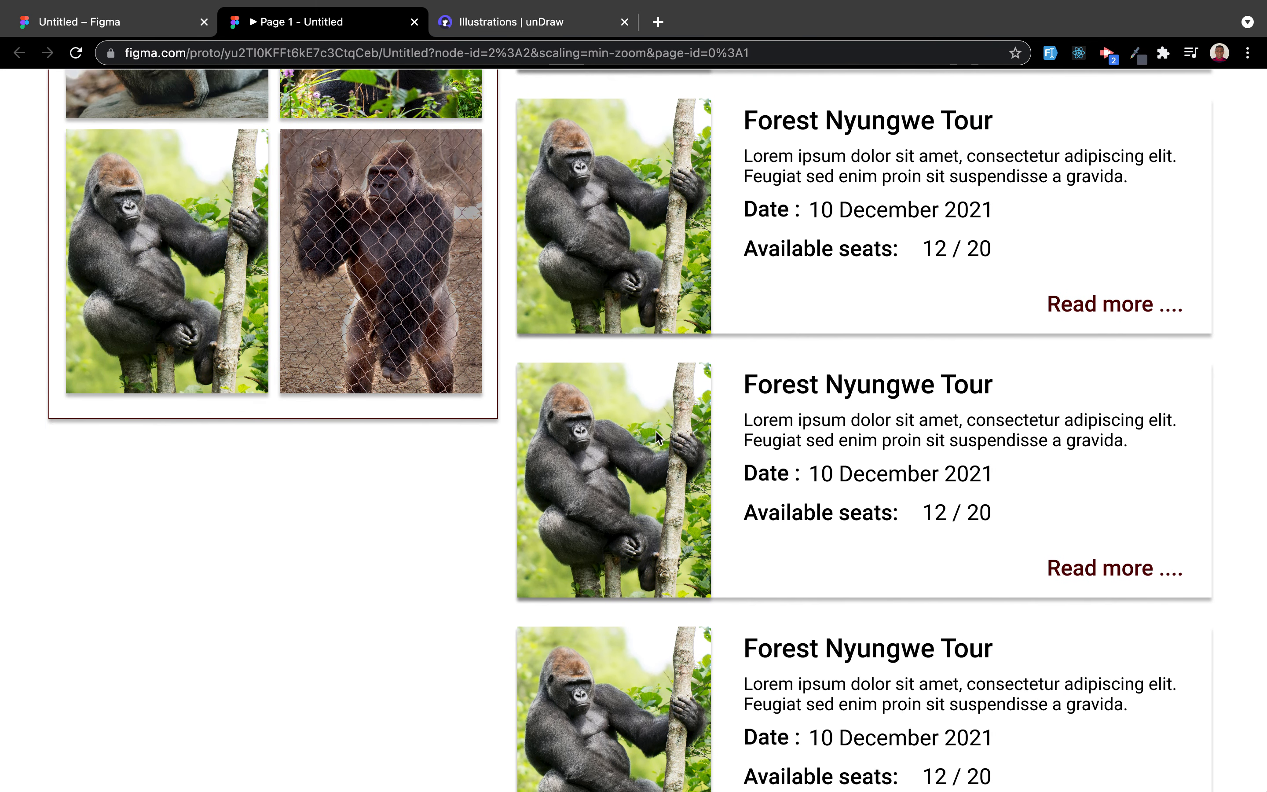
pyautogui.moveTo(929, 6)
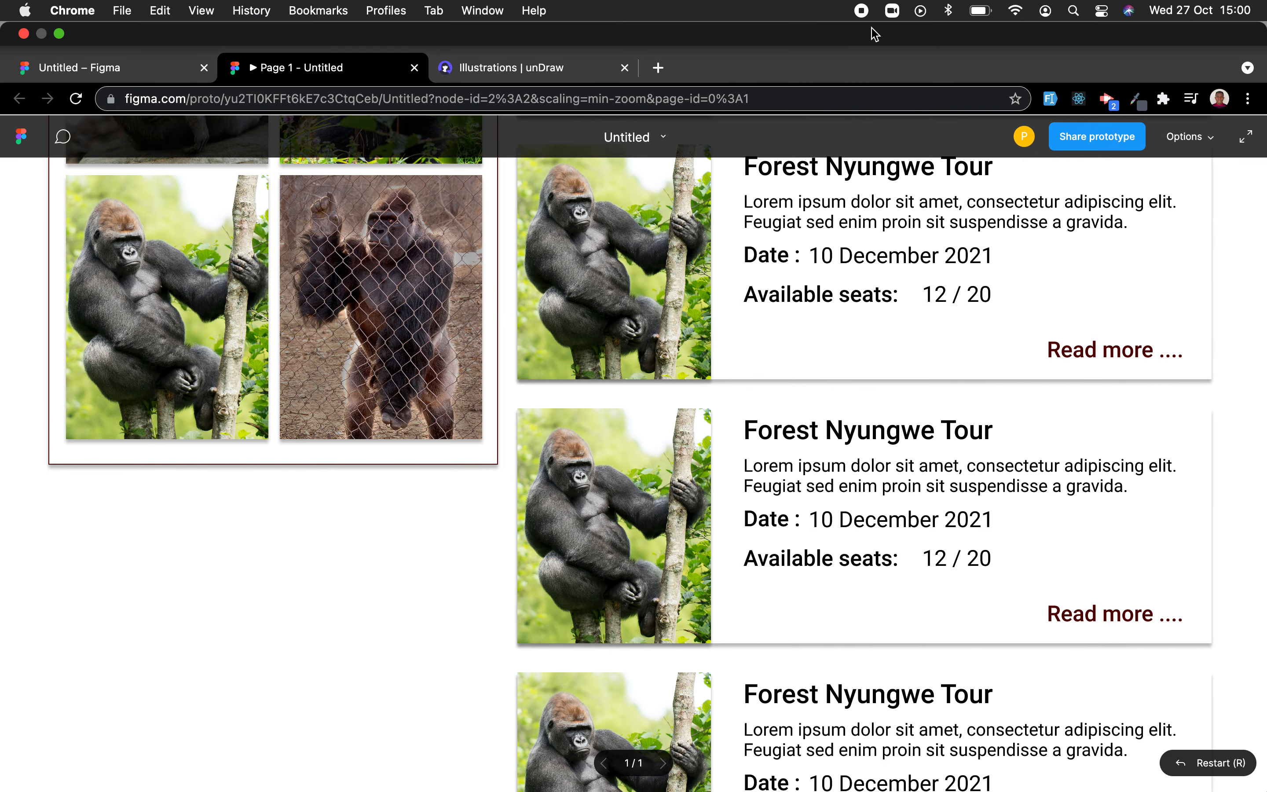